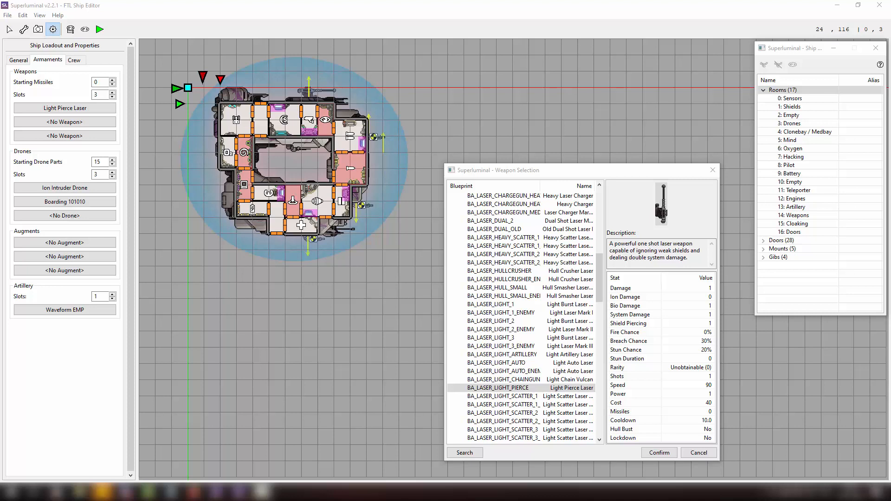
# - Switch to the other Superluminal window containing the camper-van ship with unassigned rooms
pyautogui.hotkey('alt', 'Tab')
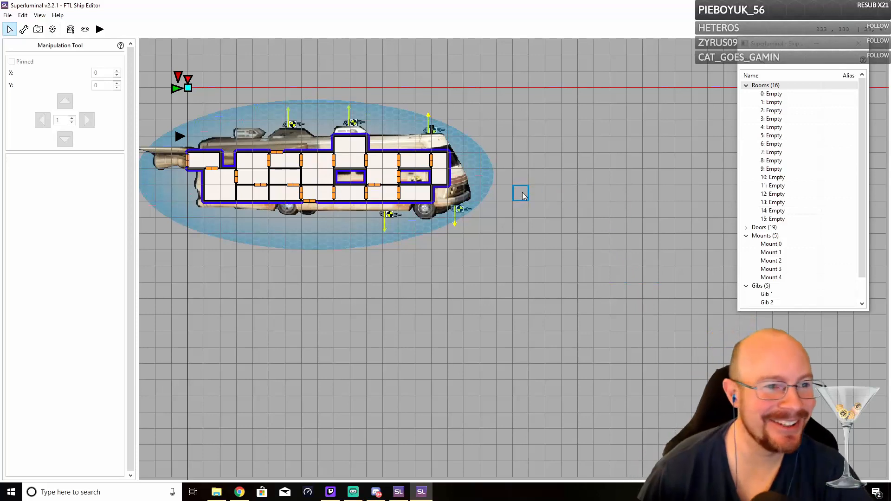
pyautogui.click(26, 29)
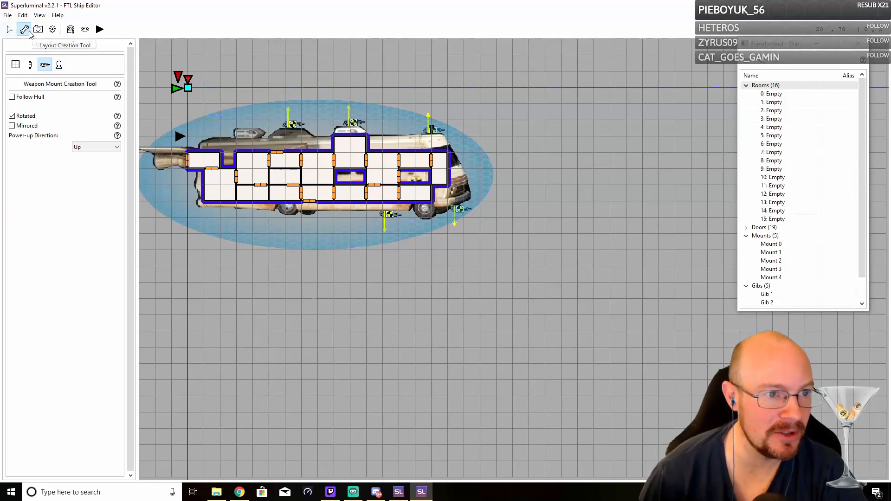
pyautogui.click(60, 65)
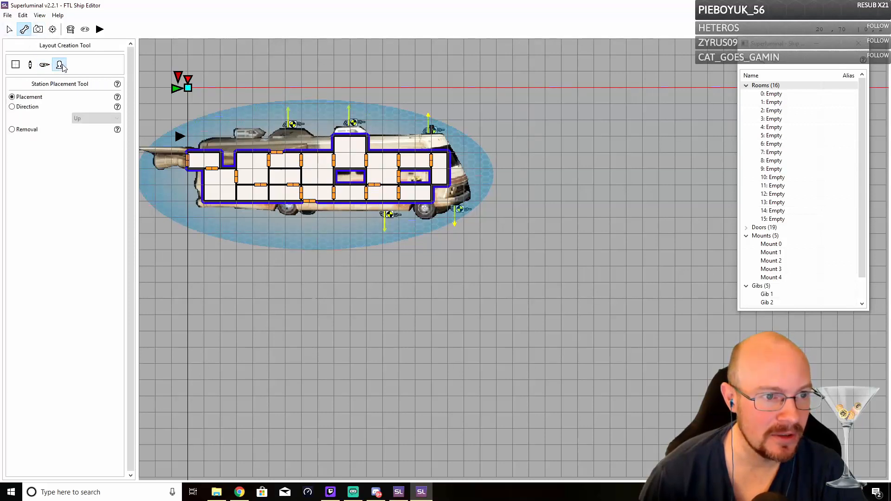
pyautogui.click(10, 28)
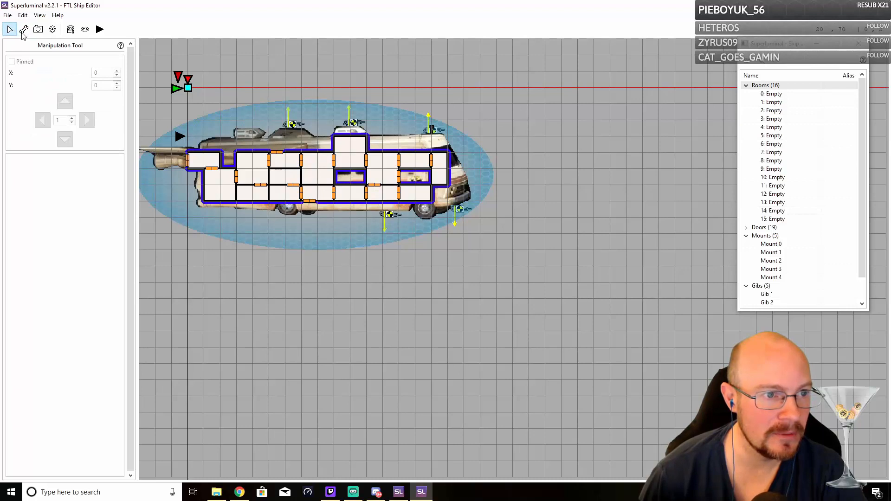
# - Assign the Pilot subsystem to room 0 at the nose of the ship
pyautogui.click(440, 168)
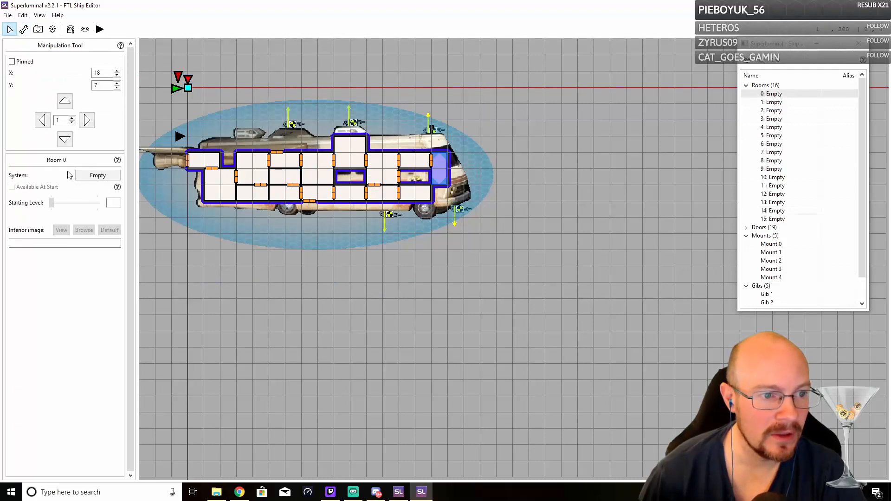
pyautogui.click(91, 175)
pyautogui.moveTo(99, 187)
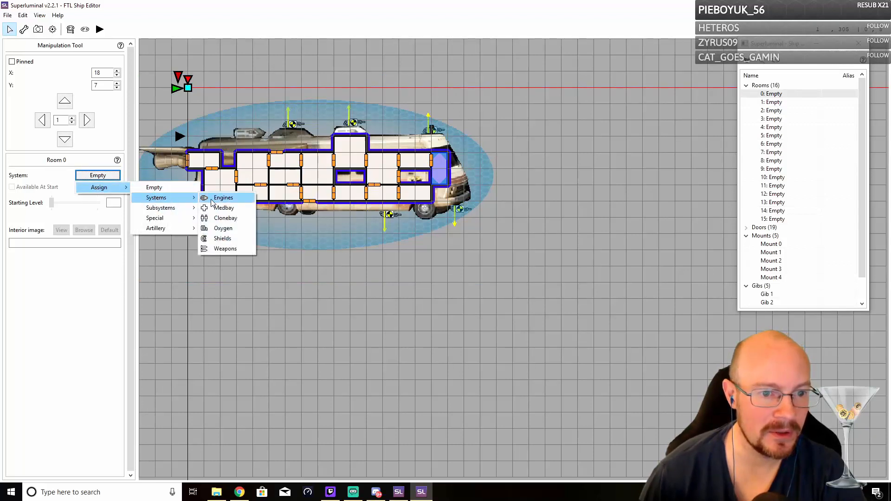
pyautogui.moveTo(183, 211)
pyautogui.click(222, 228)
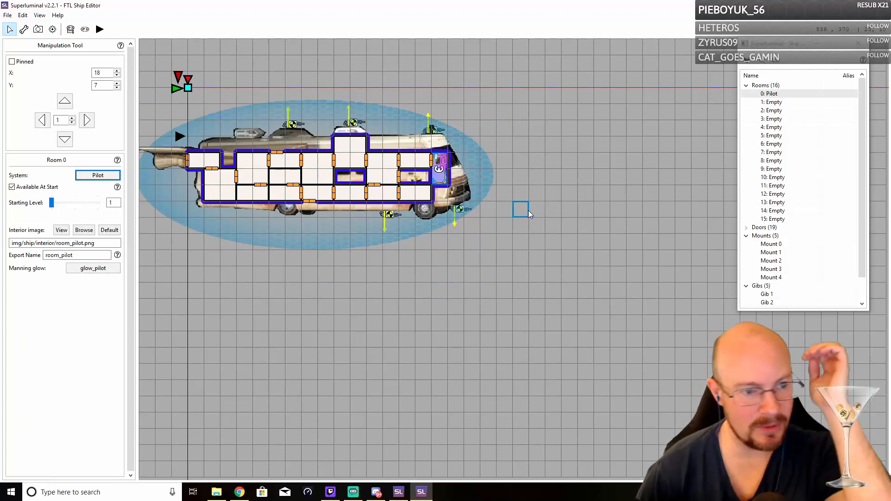
# - Assign the Shields system to room 2, the large square room two rooms behind the cockpit
pyautogui.click(394, 175)
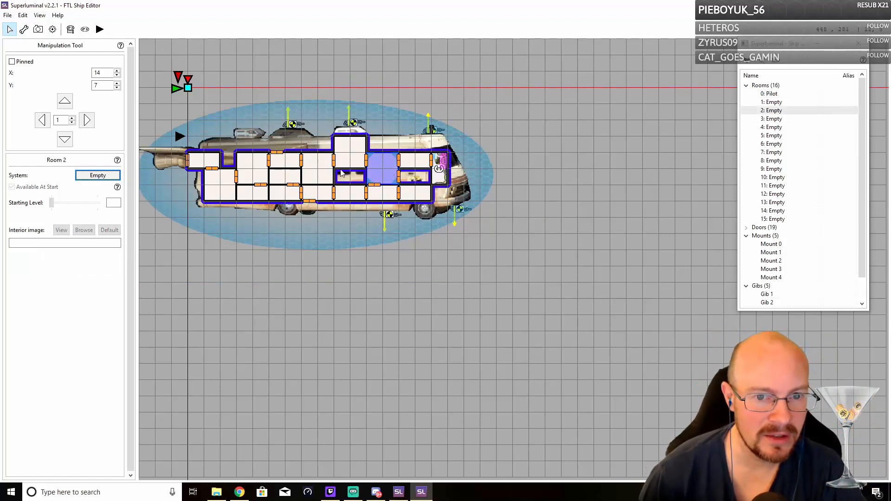
pyautogui.click(98, 177)
pyautogui.moveTo(100, 189)
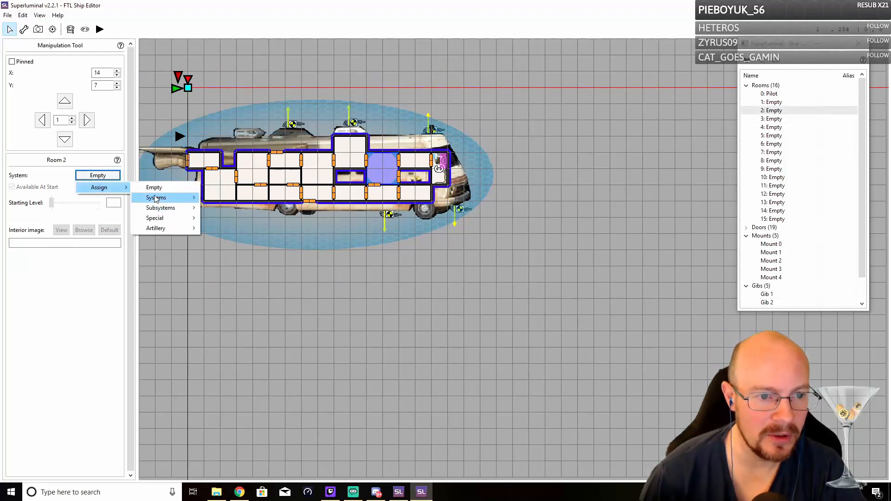
pyautogui.moveTo(157, 200)
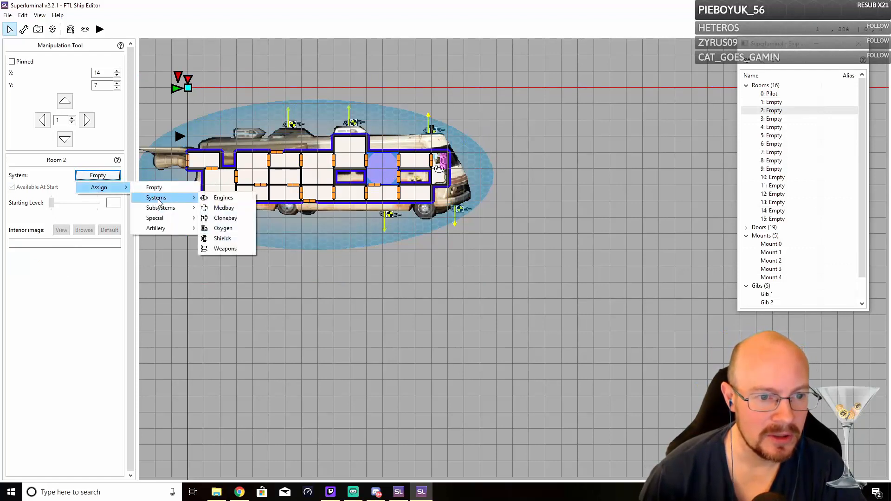
pyautogui.click(224, 240)
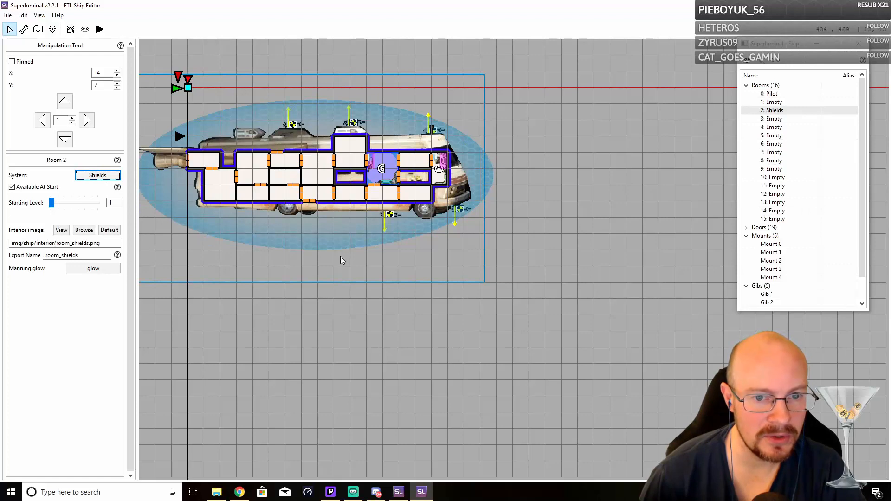
# - Assign the Weapons system to room 6, the large square room toward the rear of the ship
pyautogui.click(261, 172)
pyautogui.click(98, 175)
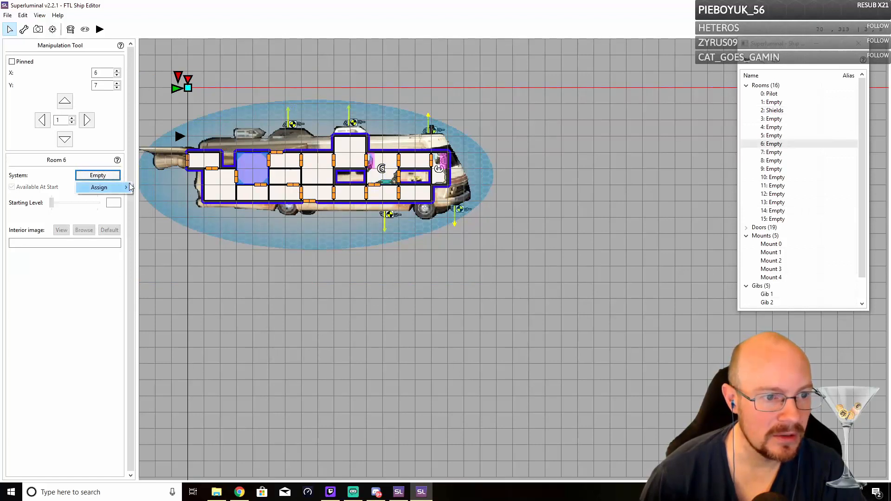
pyautogui.moveTo(130, 187)
pyautogui.moveTo(150, 199)
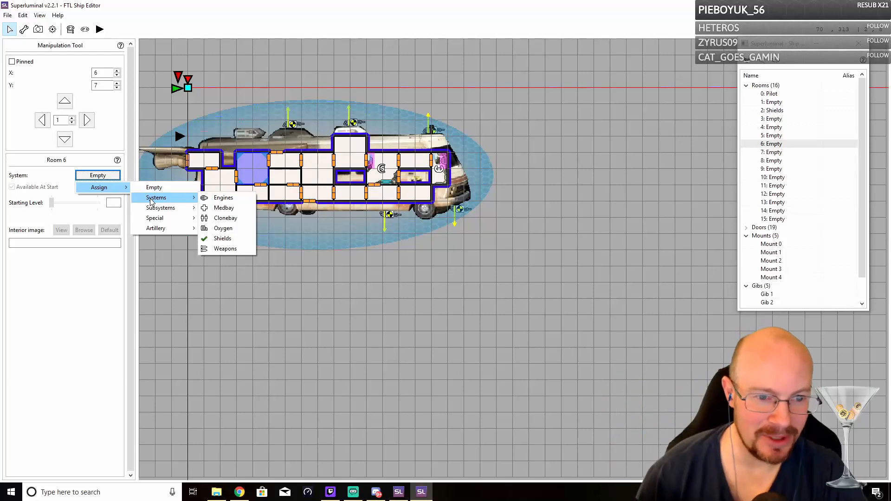
pyautogui.click(238, 252)
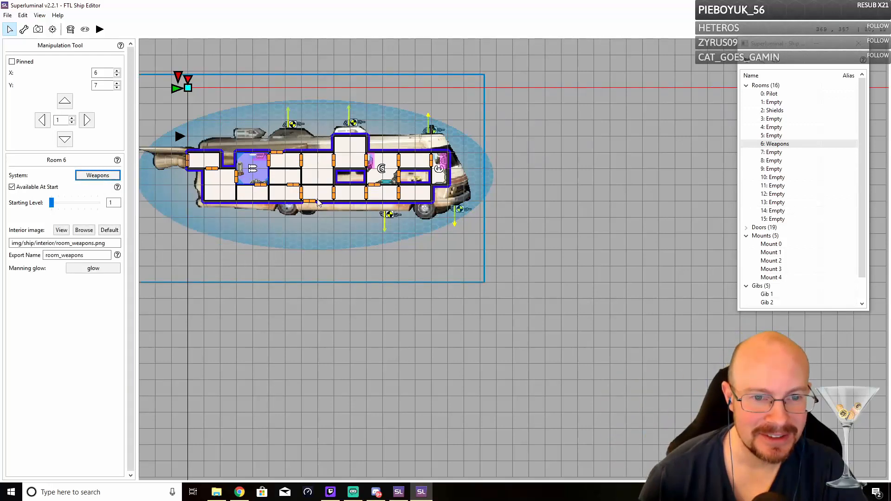
# - Assign the Engines system to room 12, the square room at the lower rear of the ship
pyautogui.click(221, 188)
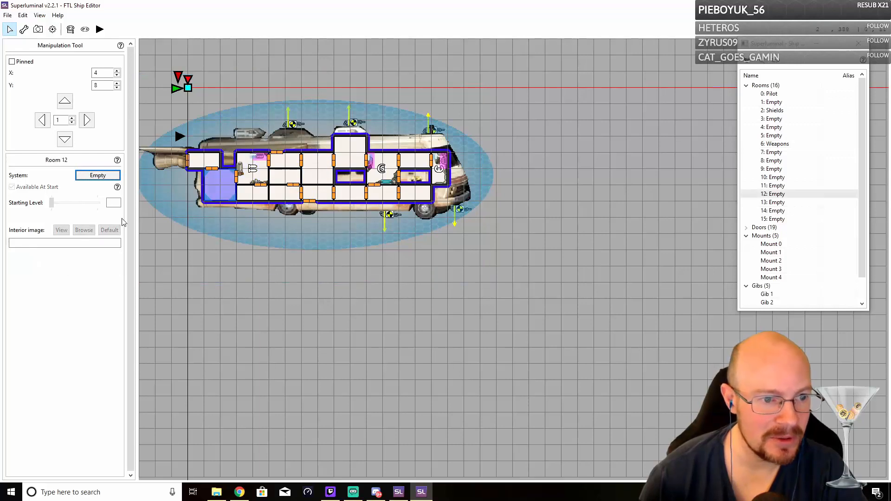
pyautogui.click(99, 178)
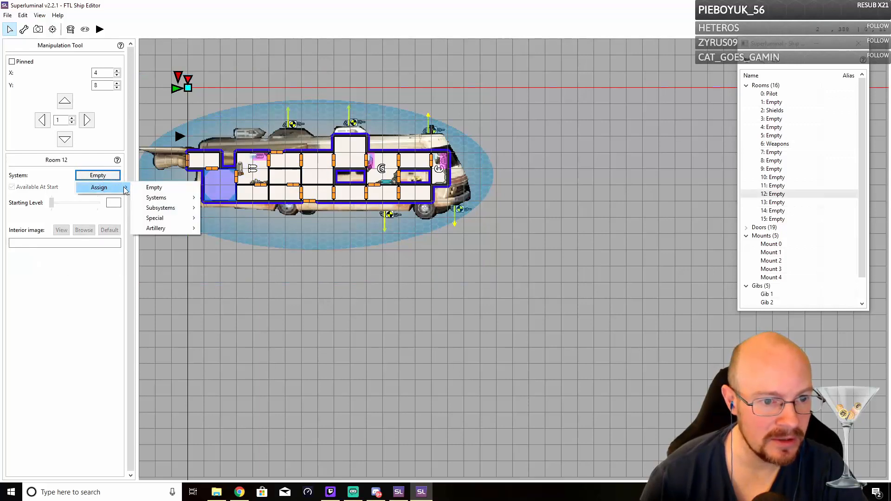
pyautogui.moveTo(186, 198)
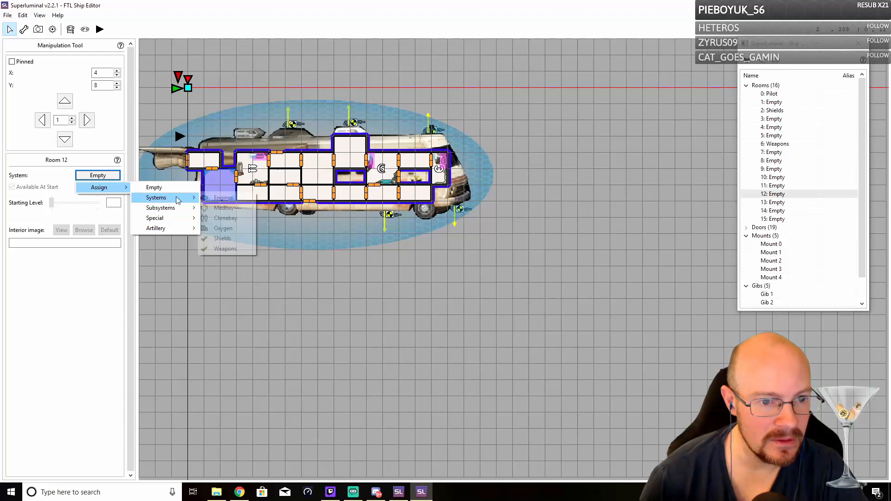
pyautogui.click(224, 198)
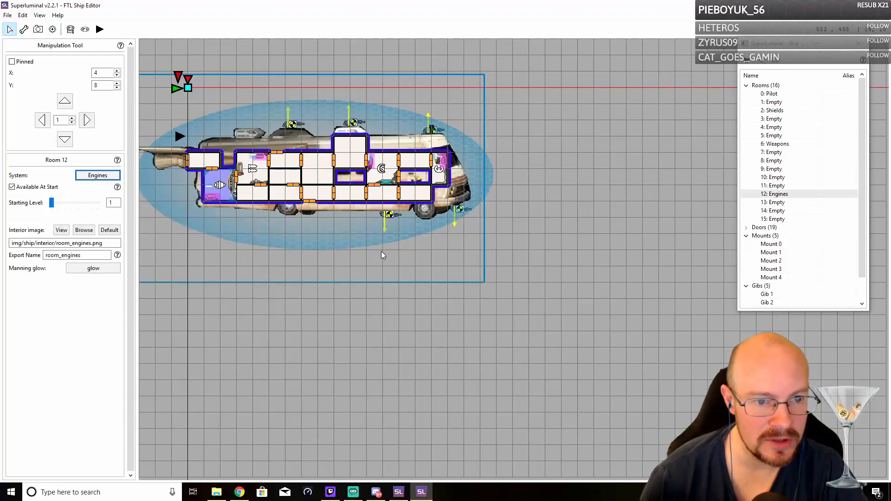
# - Assign the Sensors subsystem to room 15, the small room at the ship's far rear end
pyautogui.click(204, 161)
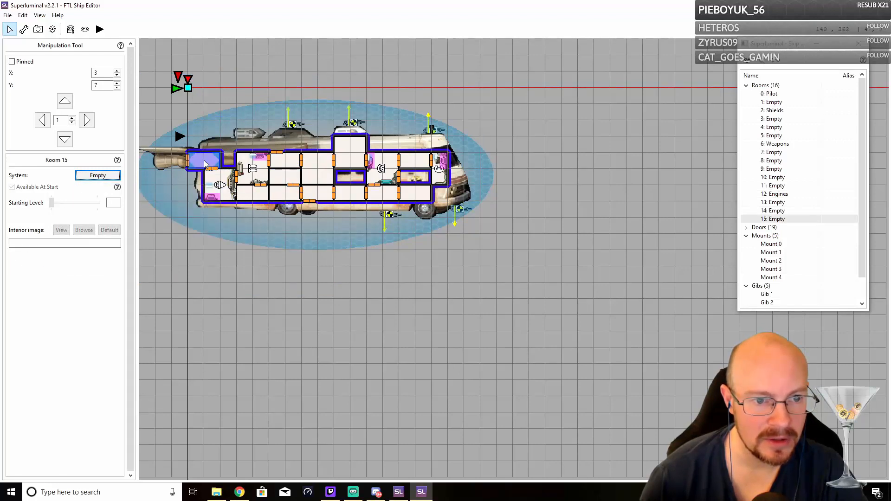
pyautogui.click(98, 175)
pyautogui.moveTo(125, 187)
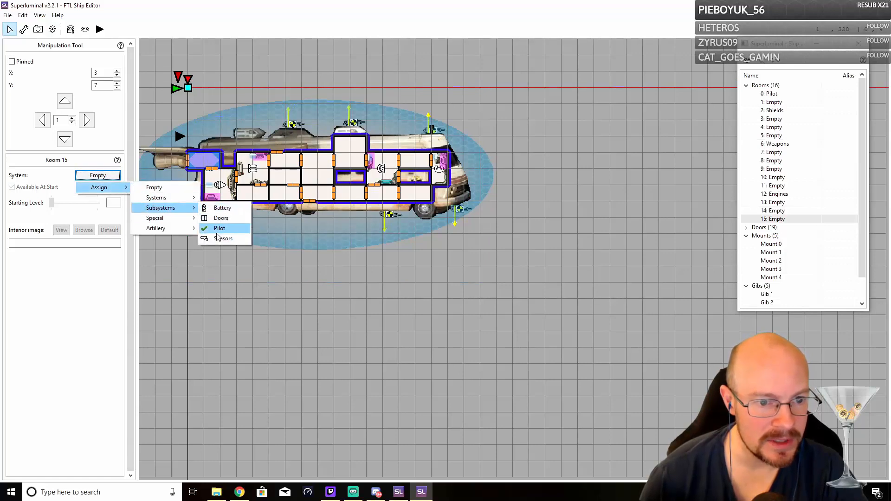
pyautogui.click(216, 240)
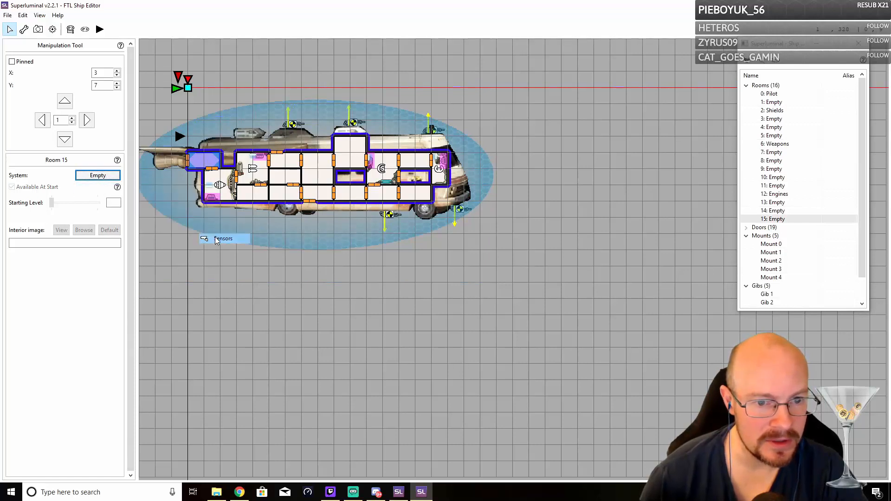
# - Assign the Doors subsystem to room 14, the small lower room diagonally behind the Shields room
pyautogui.click(381, 199)
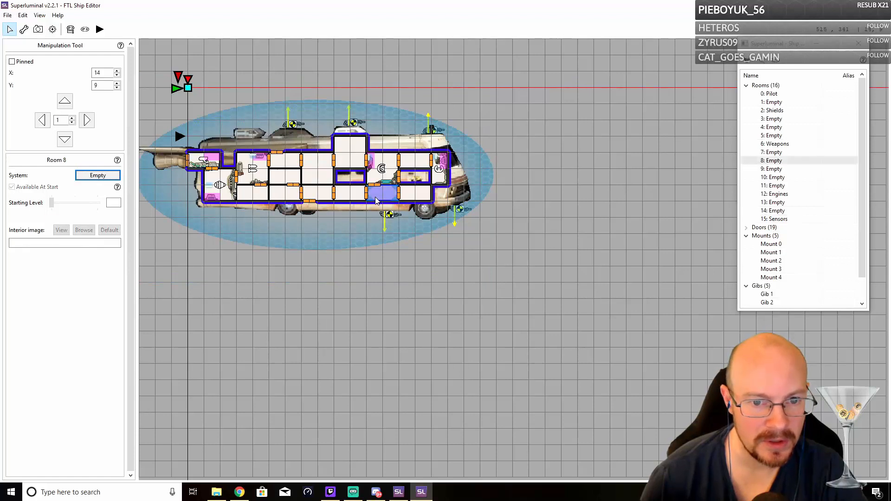
pyautogui.click(351, 194)
pyautogui.click(98, 175)
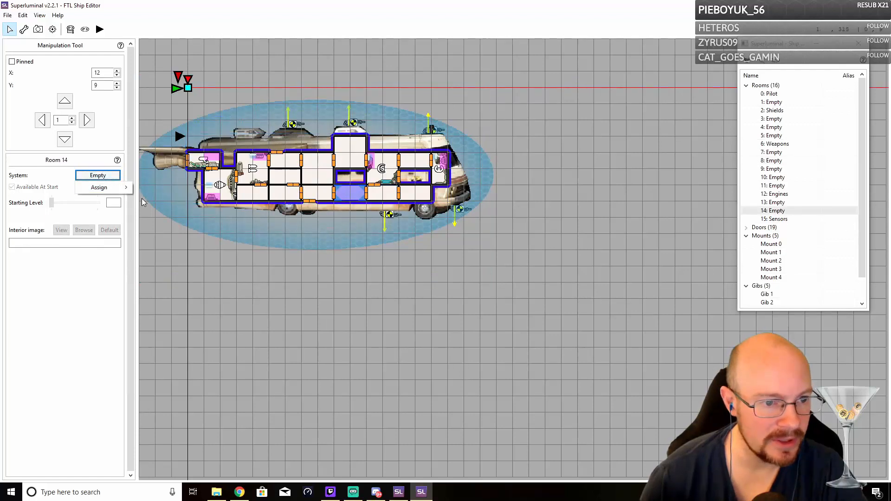
pyautogui.moveTo(119, 187)
pyautogui.moveTo(161, 209)
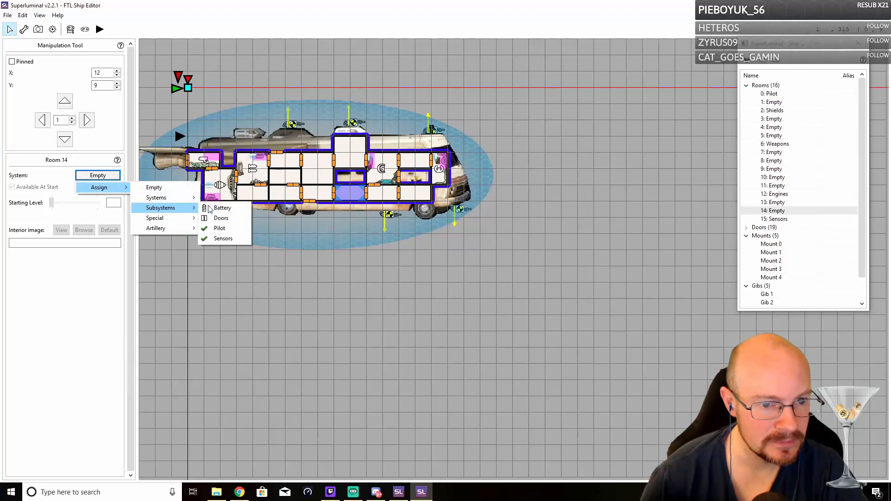
pyautogui.click(219, 218)
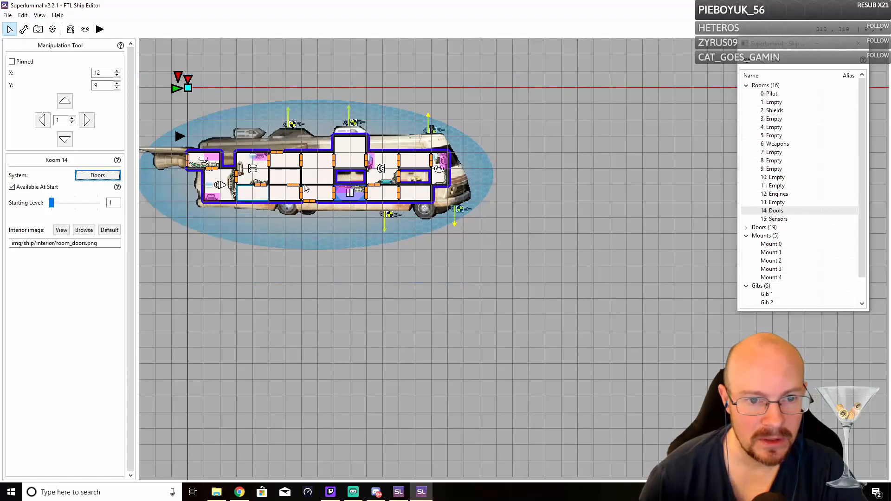
# - Assign the special Drones system to room 3, the raised room on the ship's upper edge
pyautogui.click(353, 158)
pyautogui.click(109, 176)
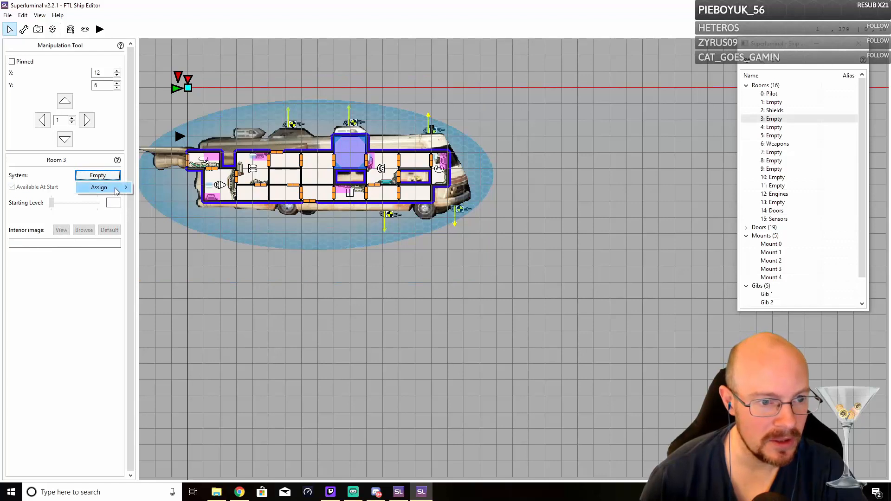
pyautogui.moveTo(116, 190)
pyautogui.moveTo(155, 199)
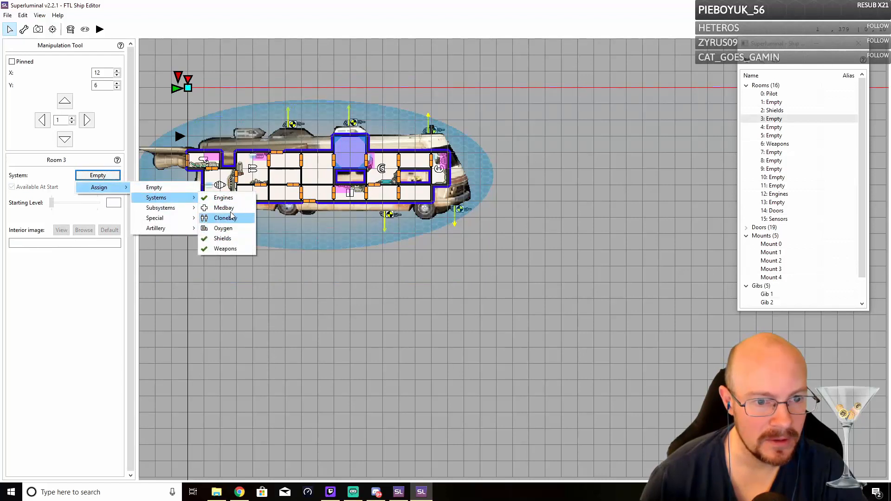
pyautogui.moveTo(165, 219)
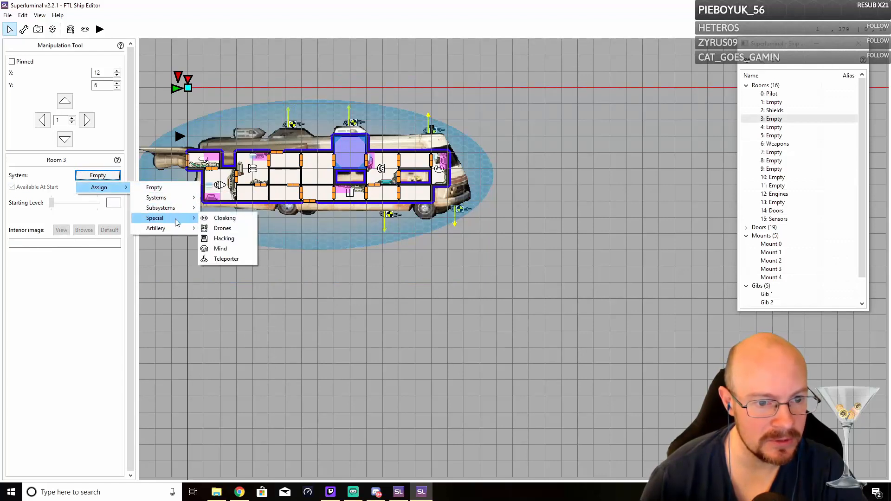
pyautogui.click(223, 228)
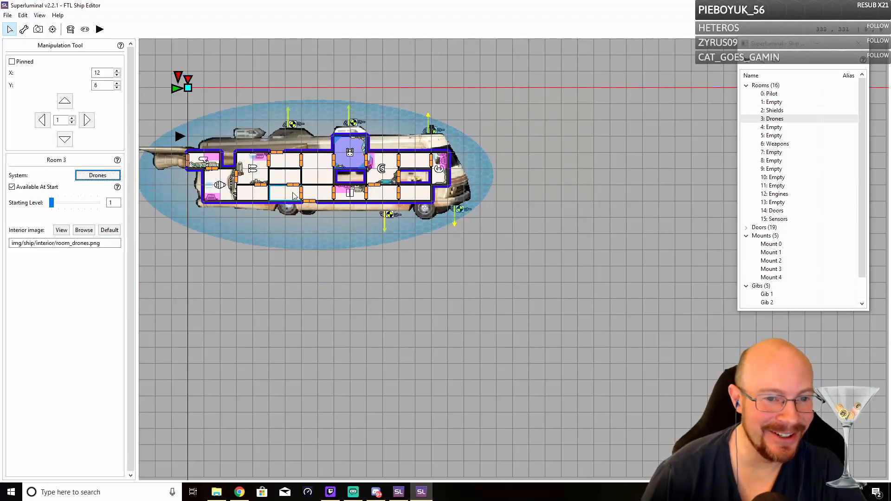
# - Assign the Battery subsystem to room 10, the small middle-row room just ahead of the Weapons room
pyautogui.click(283, 182)
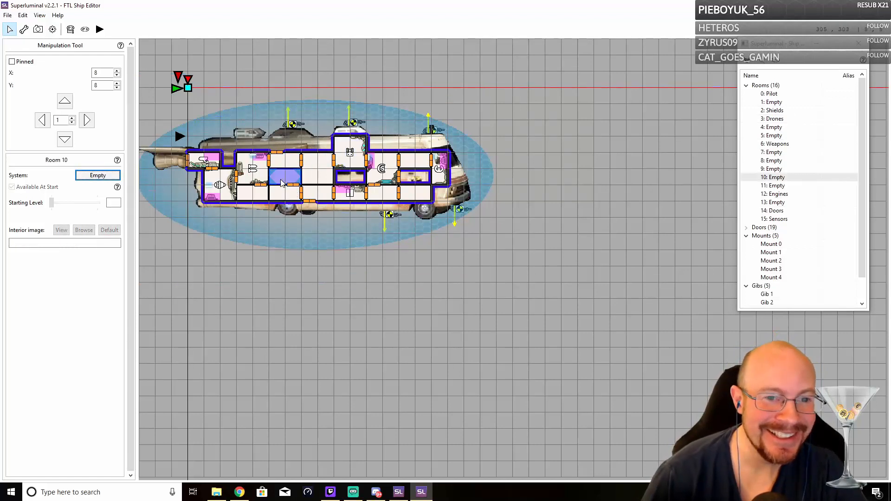
pyautogui.click(106, 177)
pyautogui.moveTo(102, 186)
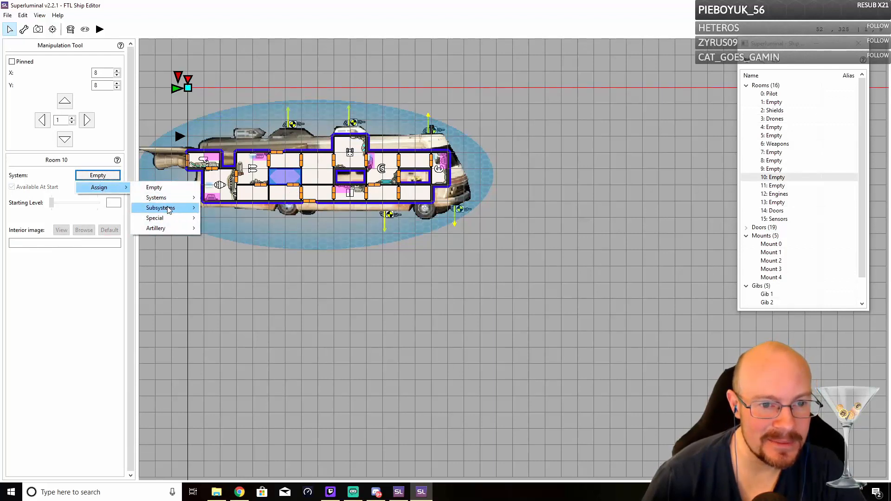
pyautogui.moveTo(168, 210)
pyautogui.click(220, 208)
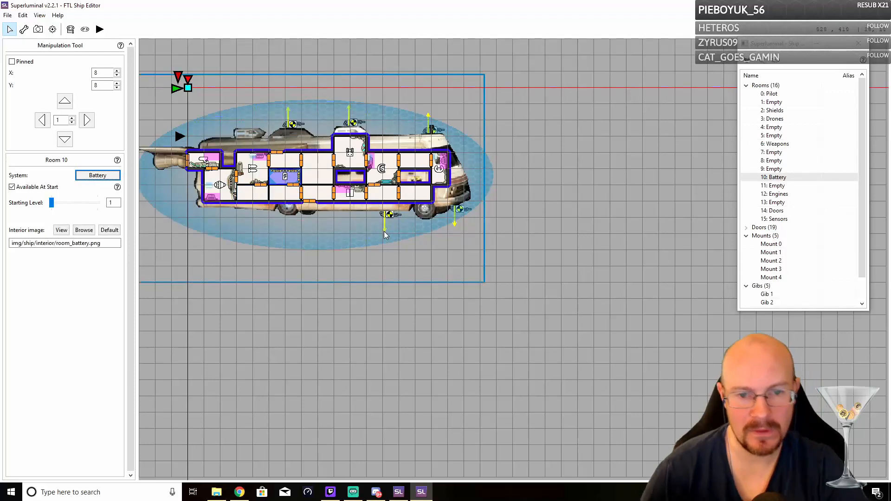
# - Assign the special Hacking system to room 4, the square room between the Battery and Drones rooms
pyautogui.click(317, 170)
pyautogui.click(112, 180)
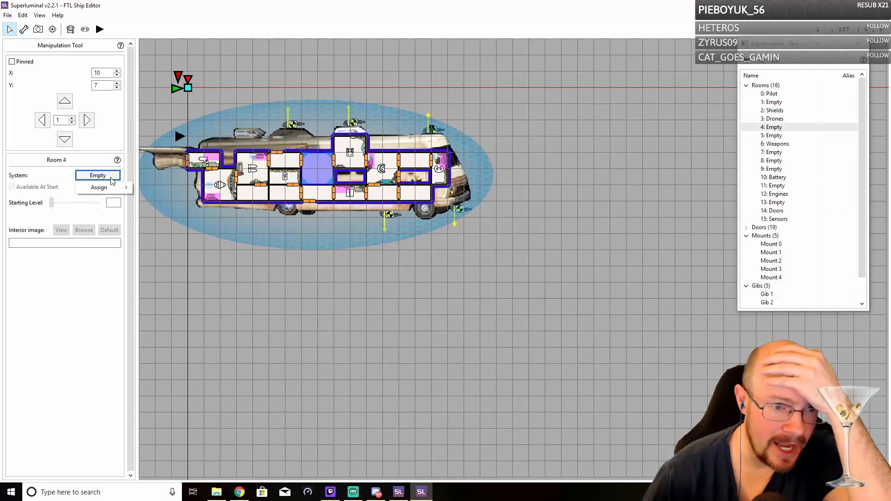
pyautogui.moveTo(111, 187)
pyautogui.moveTo(172, 218)
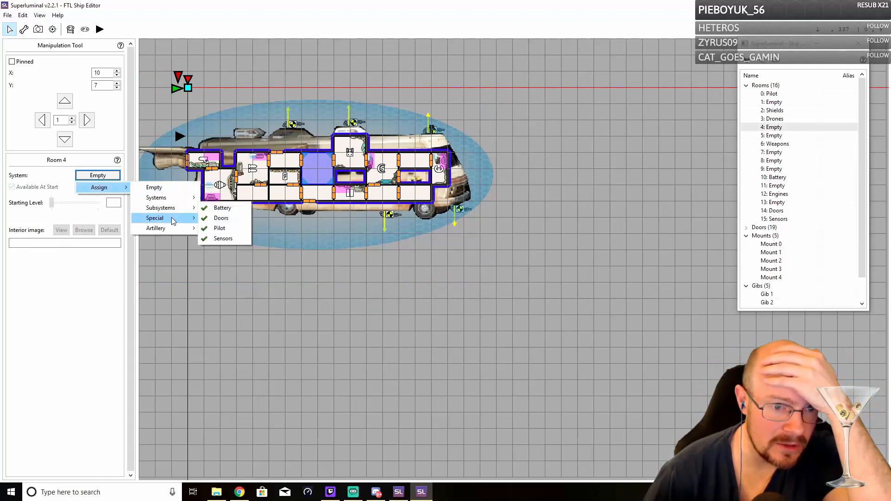
pyautogui.click(220, 238)
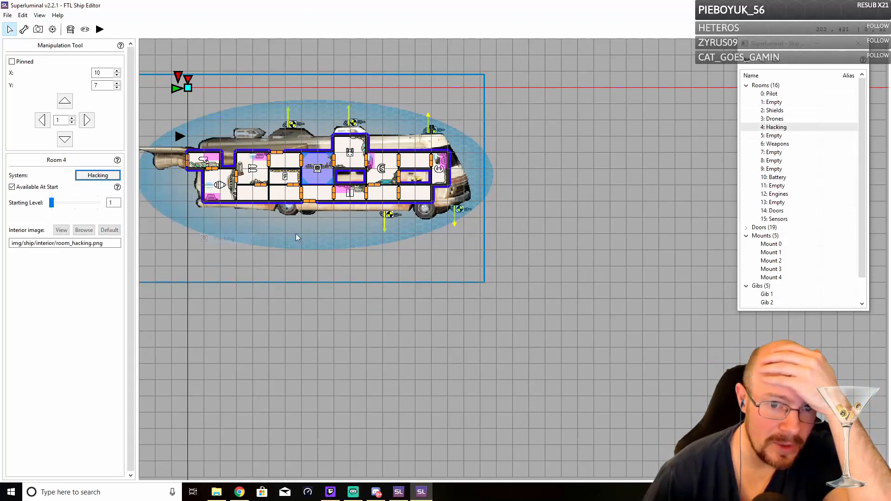
# - Assign the Oxygen system to room 13, the lower-row room nearest the ship's front
pyautogui.click(412, 193)
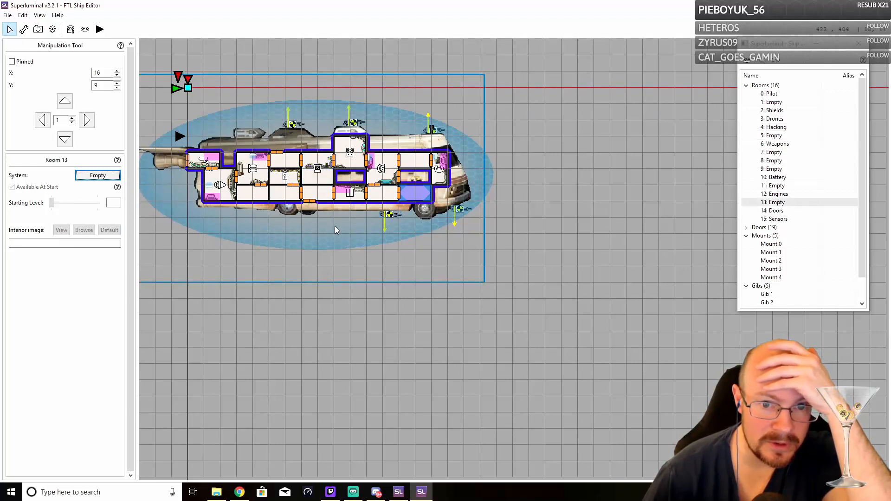
pyautogui.click(96, 177)
pyautogui.moveTo(106, 187)
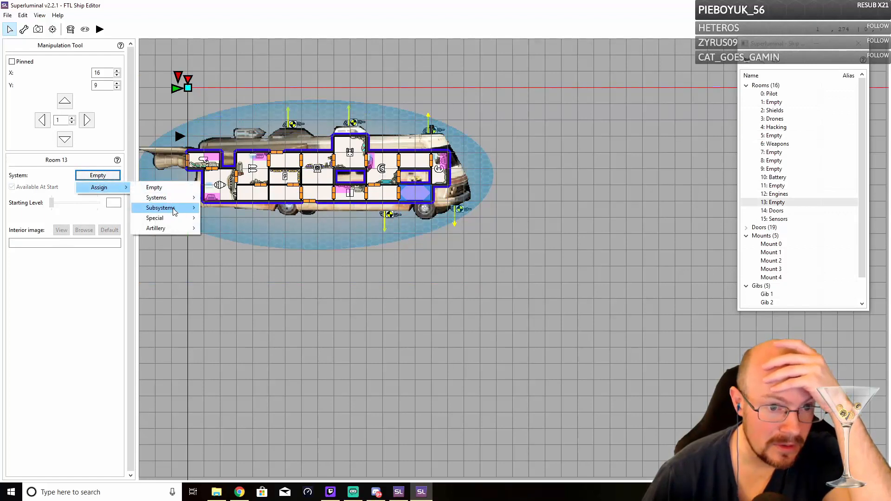
pyautogui.moveTo(175, 212)
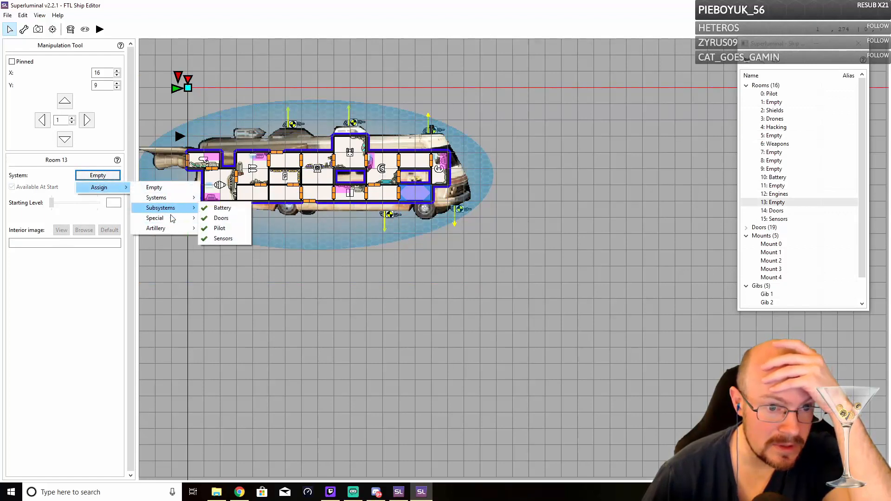
pyautogui.moveTo(177, 231)
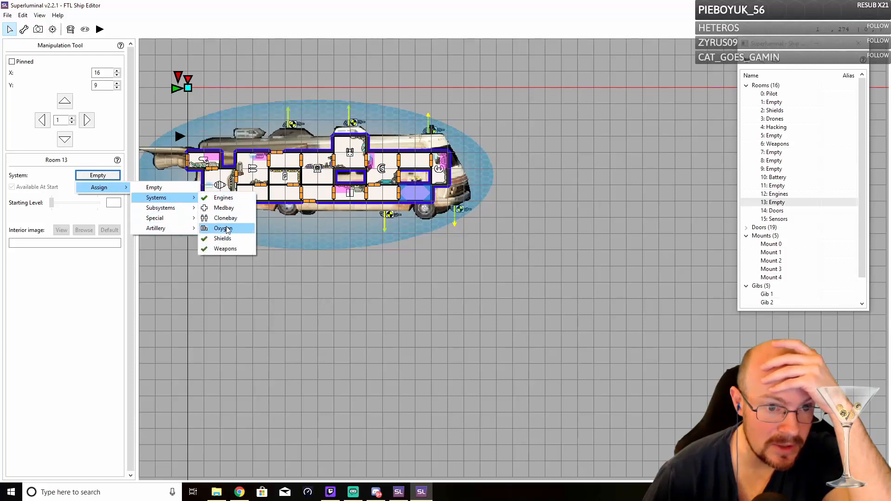
pyautogui.click(222, 228)
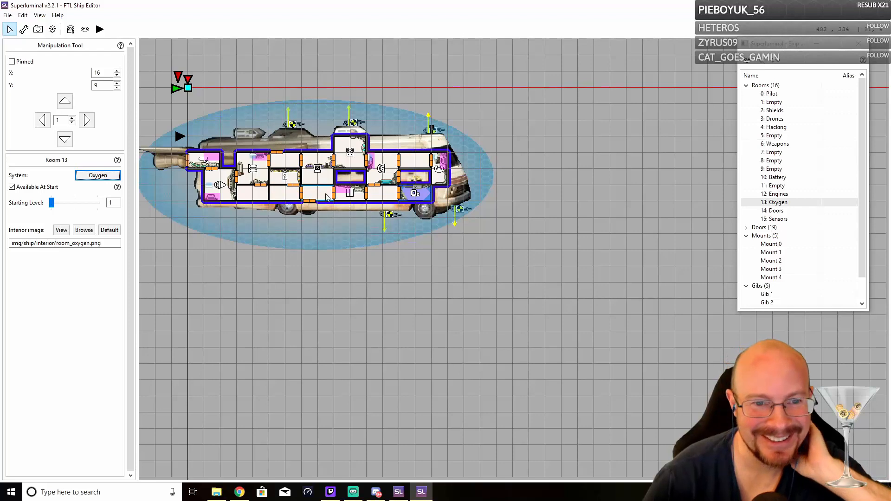
# - Assign the Medbay system to room 7, the lower-row room directly beneath the Weapons room
pyautogui.click(280, 196)
pyautogui.click(253, 193)
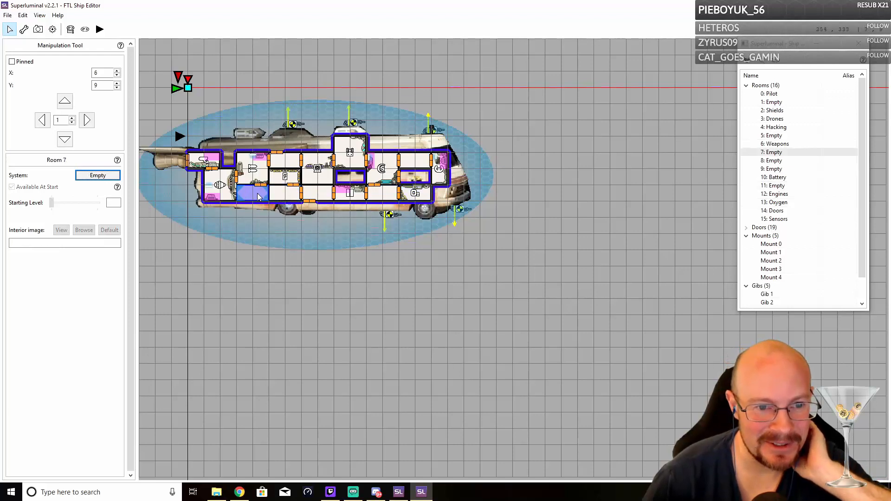
pyautogui.click(98, 176)
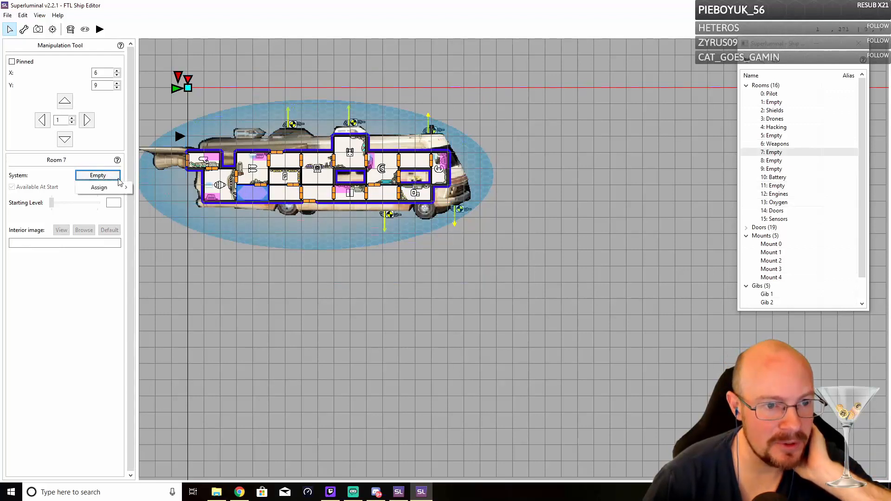
pyautogui.moveTo(121, 189)
pyautogui.moveTo(151, 196)
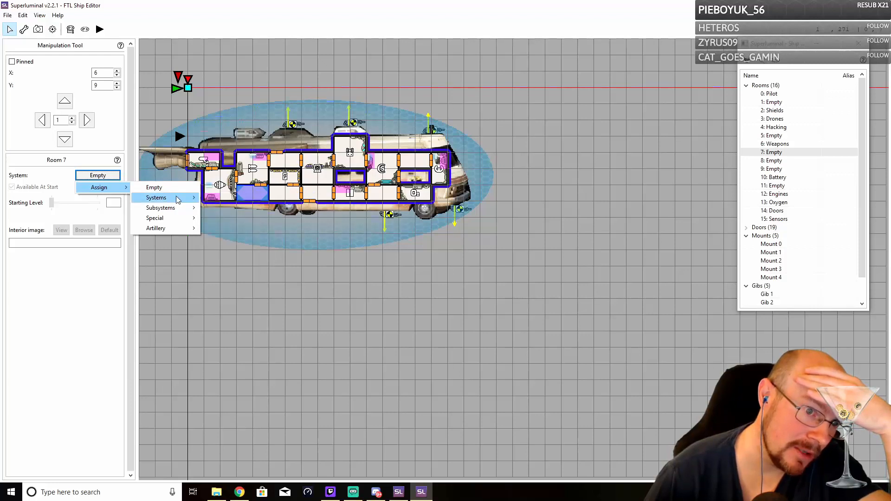
pyautogui.click(217, 209)
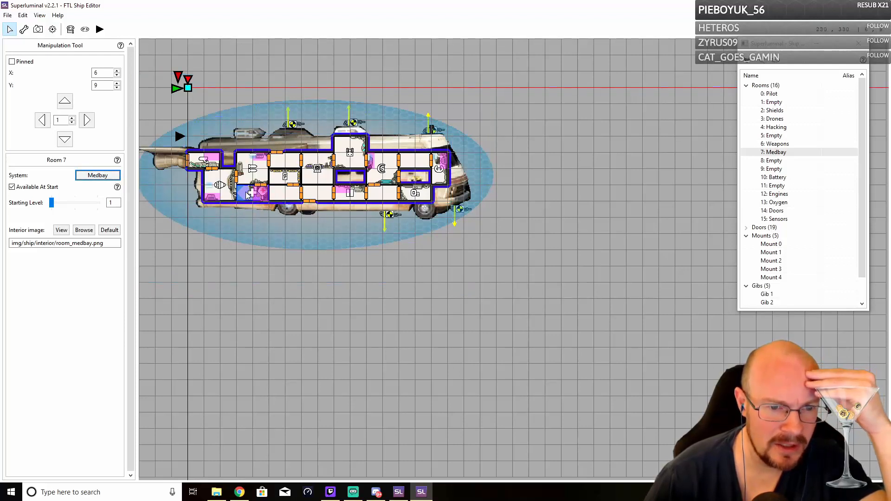
# - Assign the Clonebay system to room 7 alongside its Medbay
pyautogui.click(108, 177)
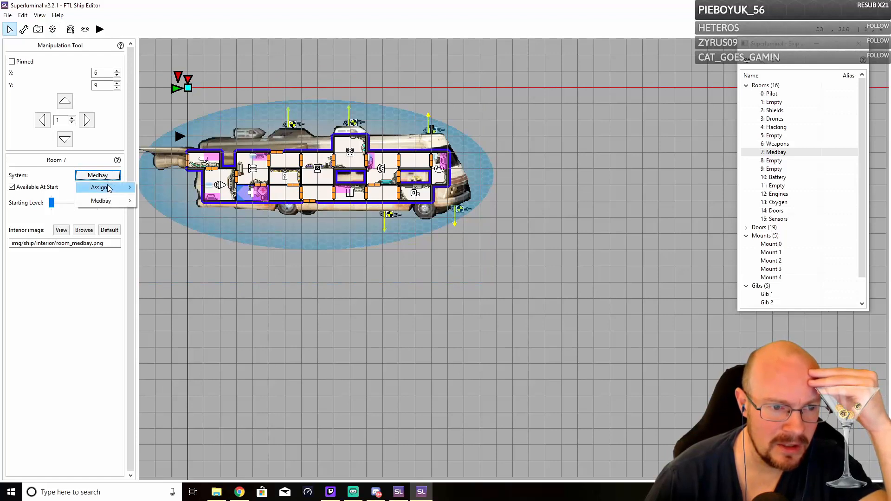
pyautogui.moveTo(109, 187)
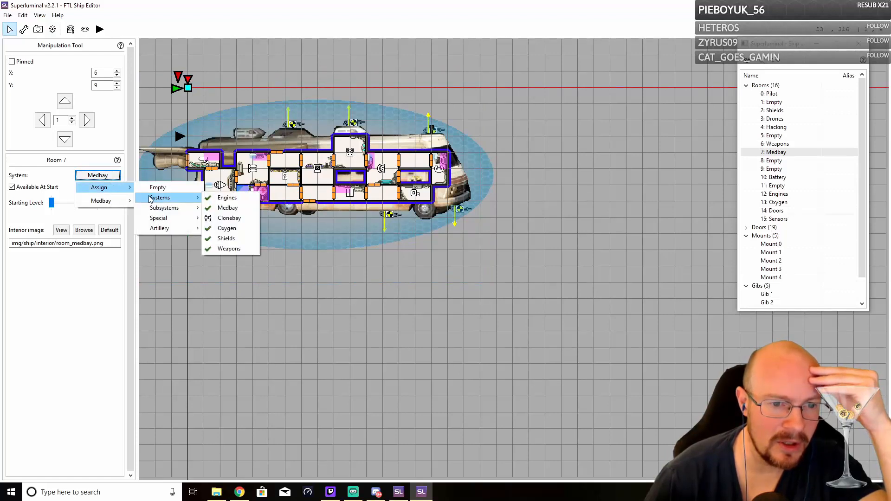
pyautogui.click(228, 219)
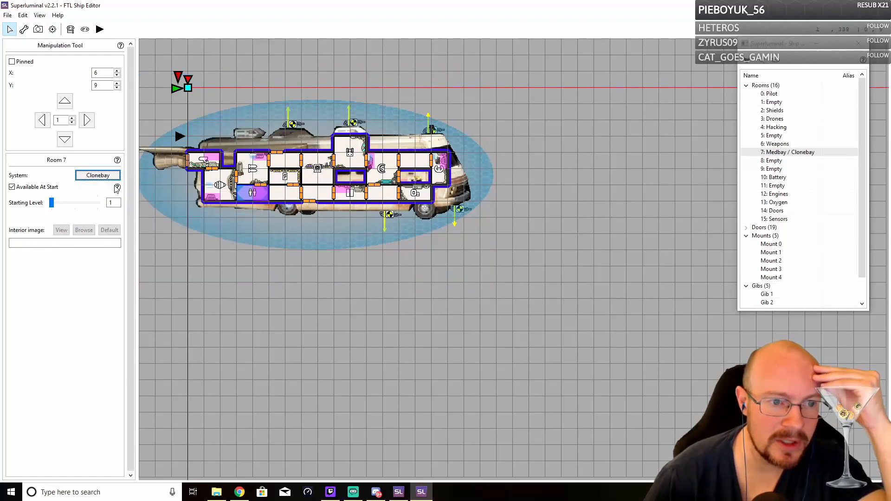
# - Make Medbay the selected system of room 7
pyautogui.click(91, 178)
pyautogui.moveTo(93, 206)
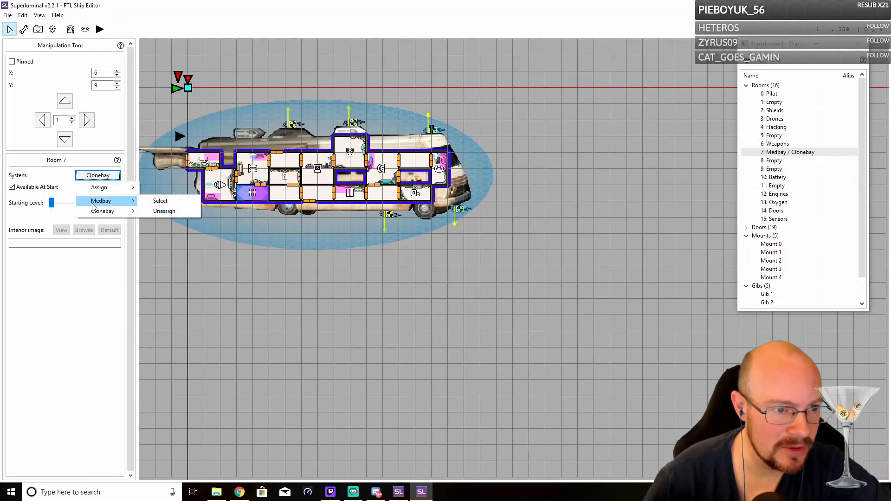
pyautogui.click(163, 201)
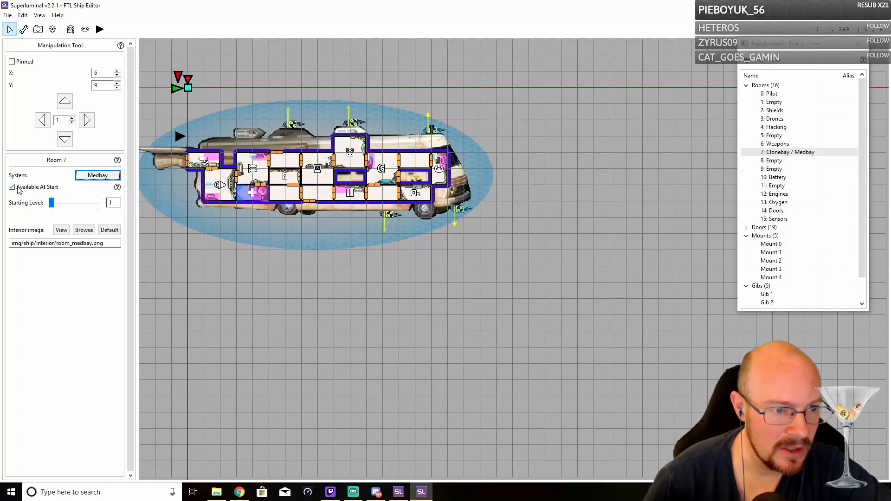
# - Select the Clonebay system in room 7 and make it unavailable at start
pyautogui.click(97, 175)
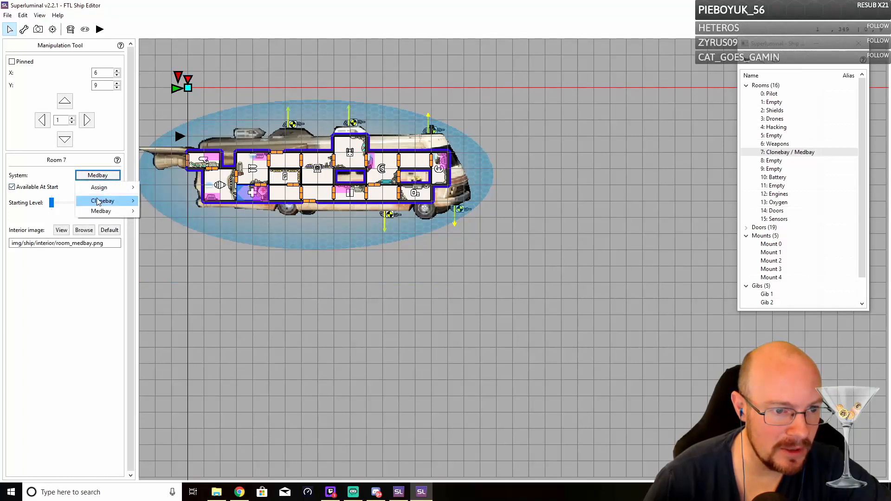
pyautogui.moveTo(100, 202)
pyautogui.click(179, 200)
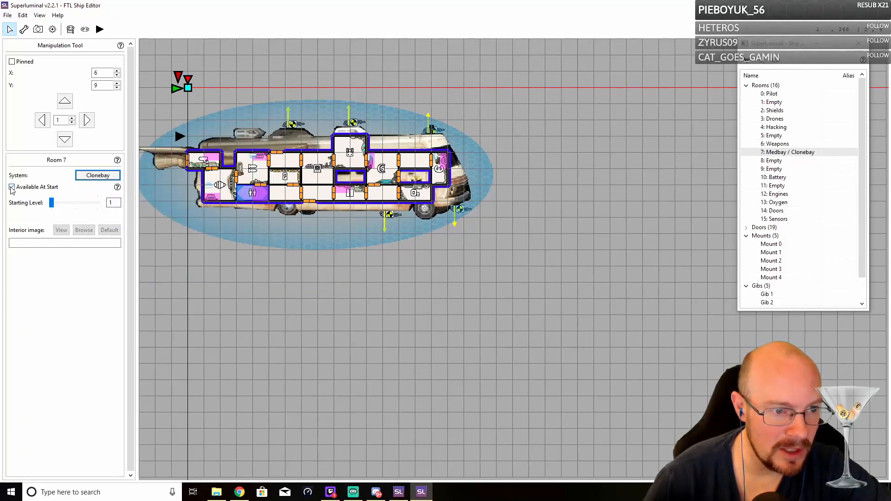
pyautogui.click(12, 187)
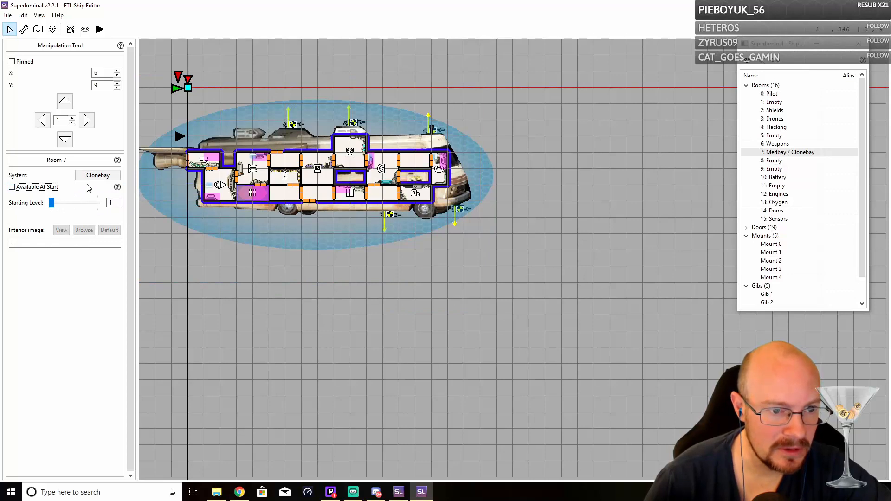
# - Switch room 7's selected system back to Medbay
pyautogui.click(96, 175)
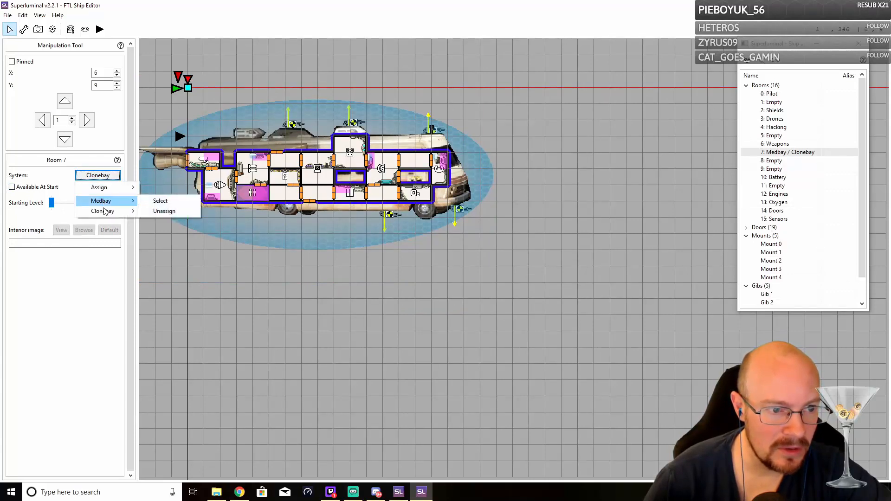
pyautogui.moveTo(116, 201)
pyautogui.click(153, 202)
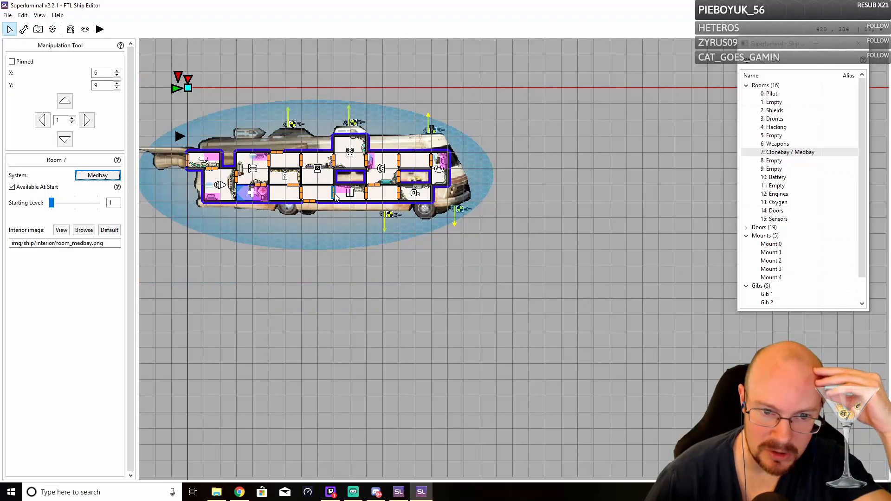
# - Assign the special Mind system to room 8, the lower-row room between the Doors and Oxygen rooms
pyautogui.click(382, 196)
pyautogui.click(95, 176)
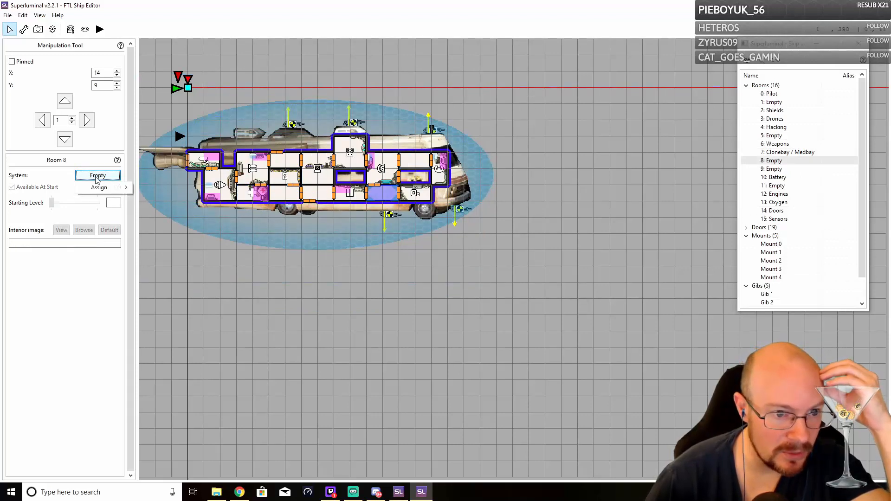
pyautogui.moveTo(113, 188)
pyautogui.moveTo(167, 208)
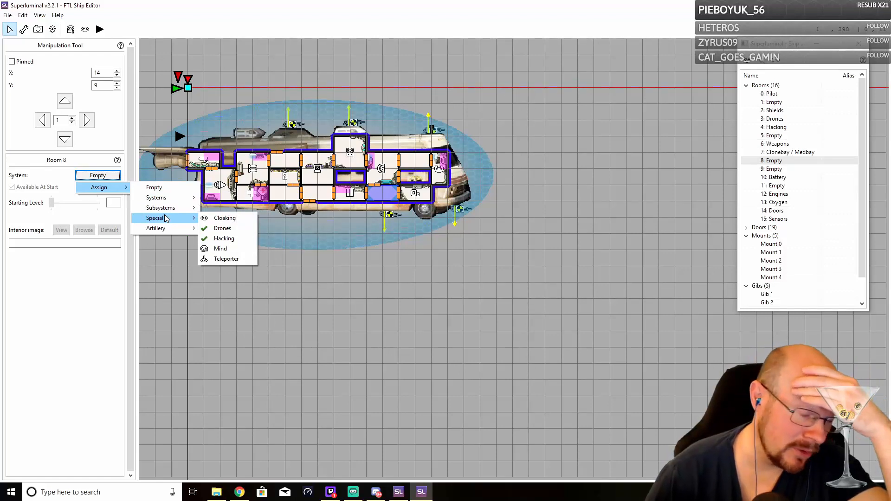
pyautogui.click(218, 249)
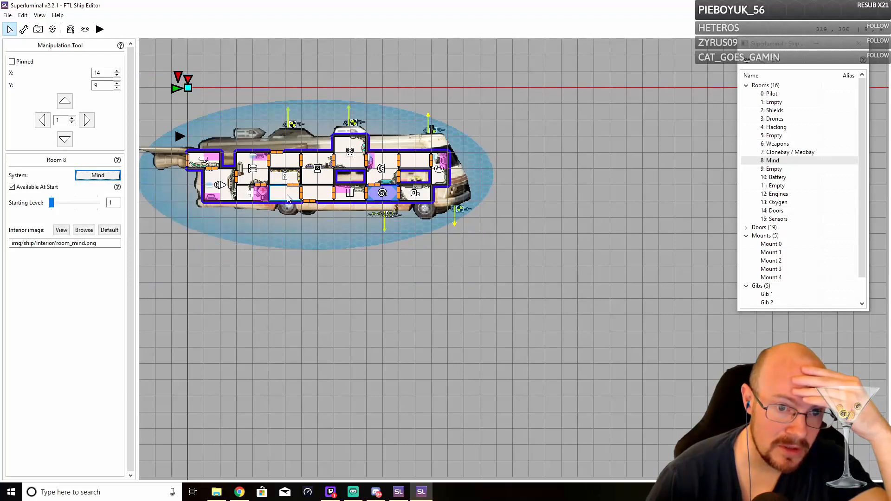
# - Assign the special Teleporter system to room 5, the upper-row room directly above the Battery room
pyautogui.click(288, 199)
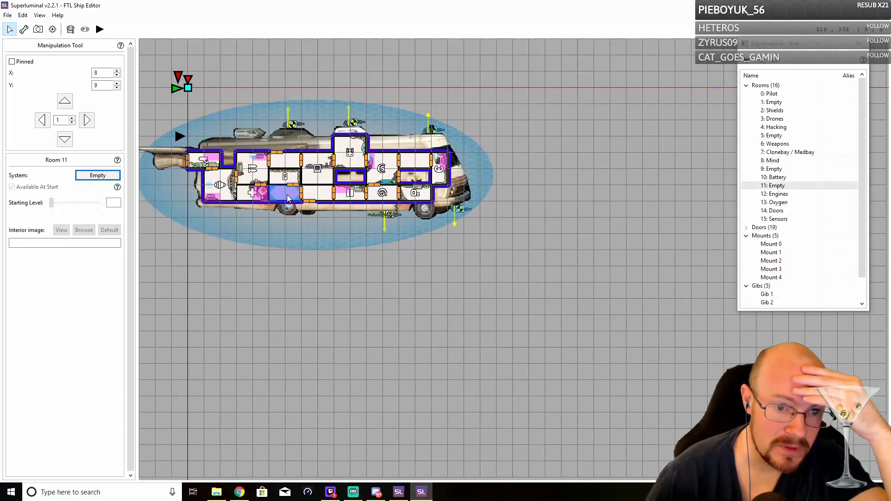
pyautogui.click(288, 163)
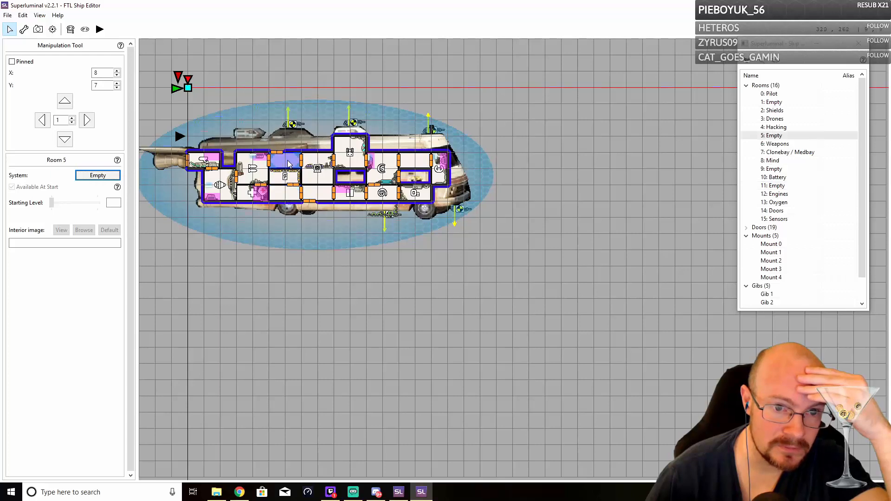
pyautogui.click(104, 175)
pyautogui.moveTo(111, 190)
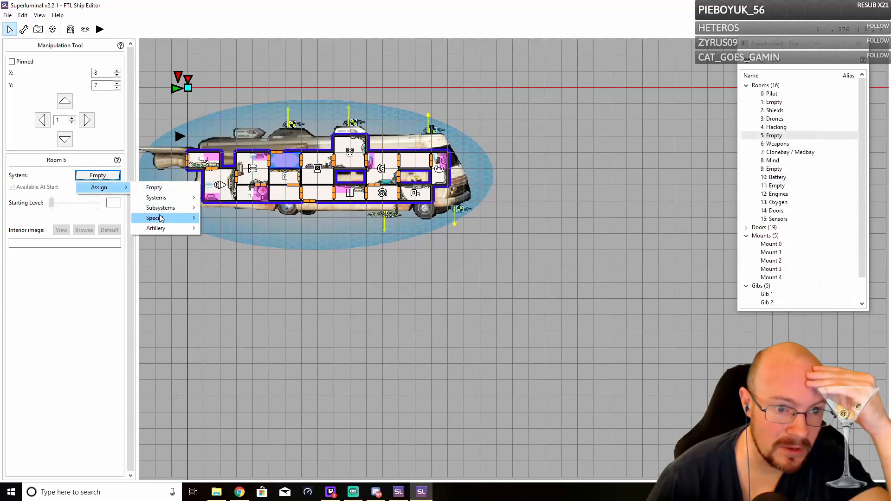
pyautogui.click(219, 259)
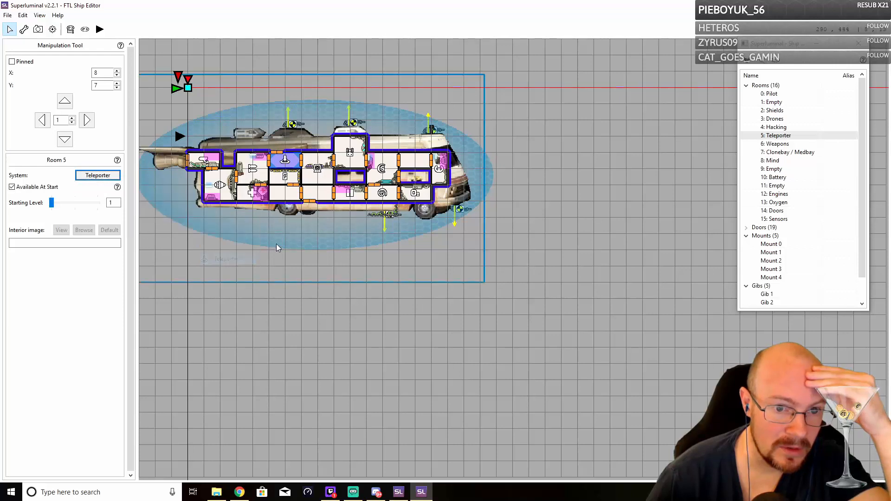
# - Assign the special Cloaking system to room 11, the lower-row room directly below the Battery room
pyautogui.click(287, 201)
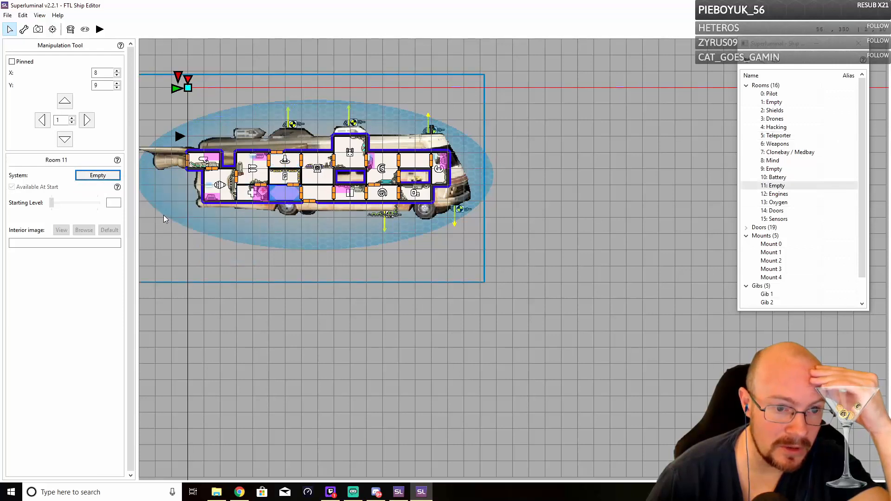
pyautogui.click(102, 176)
pyautogui.moveTo(107, 187)
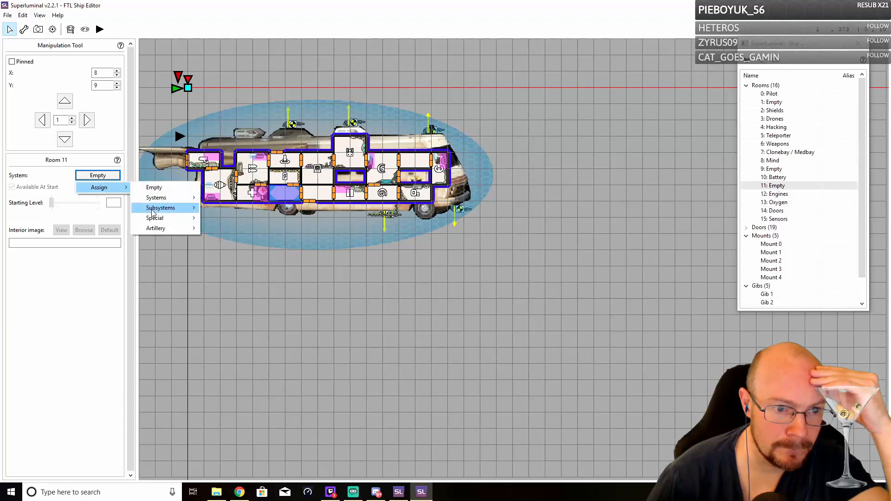
pyautogui.moveTo(160, 219)
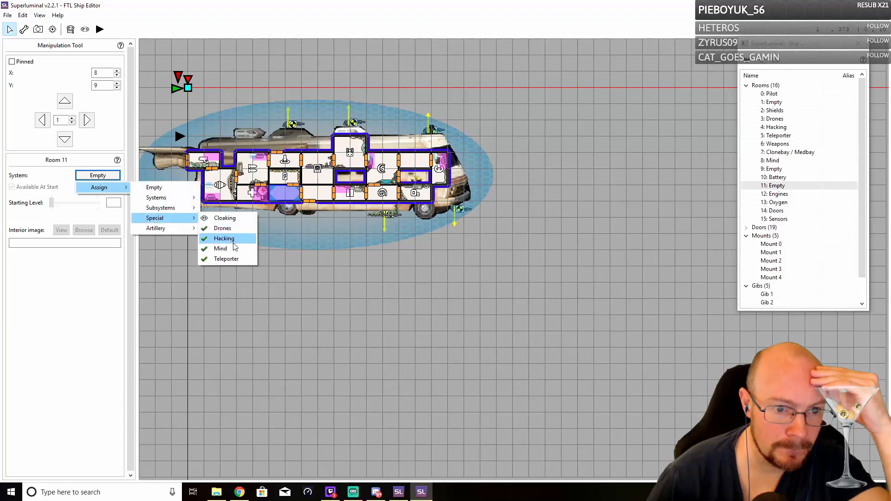
pyautogui.click(220, 219)
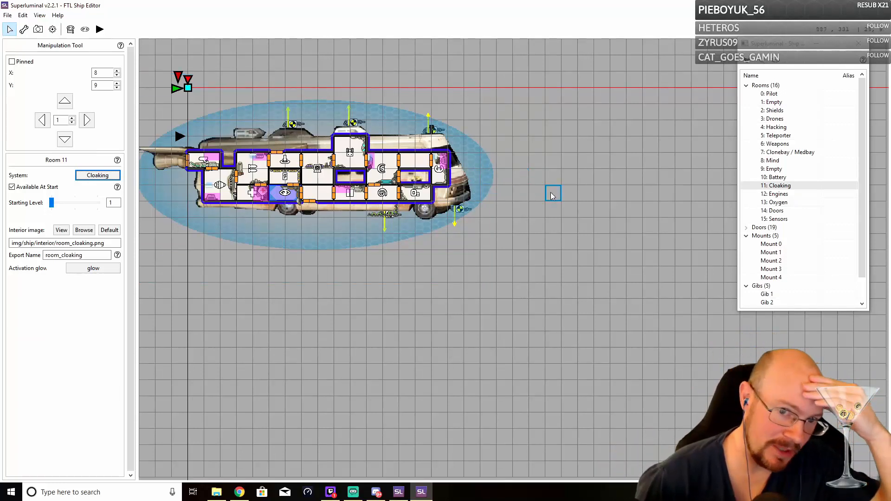
pyautogui.click(420, 162)
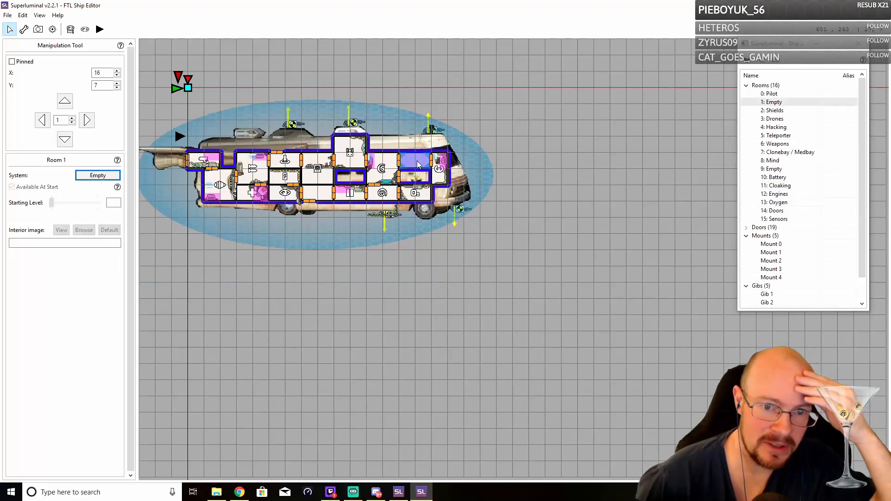
pyautogui.click(110, 176)
pyautogui.moveTo(117, 187)
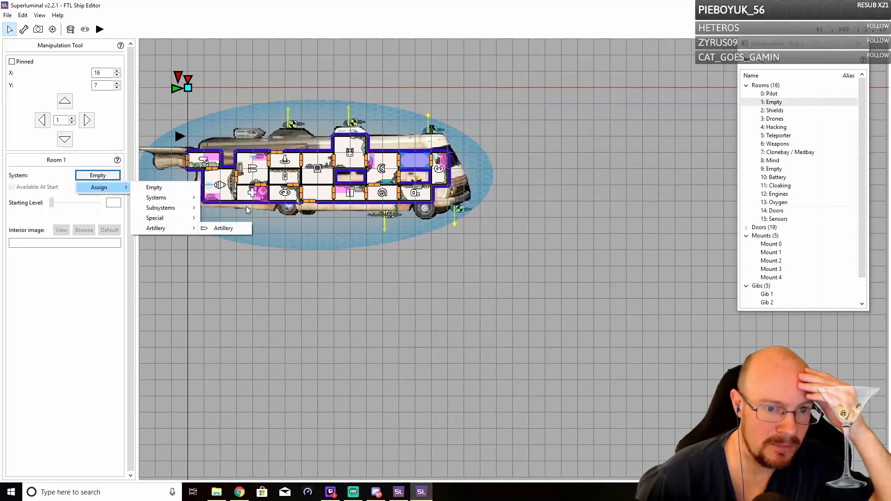
# - Assign the Artillery system to room 9, the lower-row room between the Cloaking and Doors rooms
pyautogui.click(311, 199)
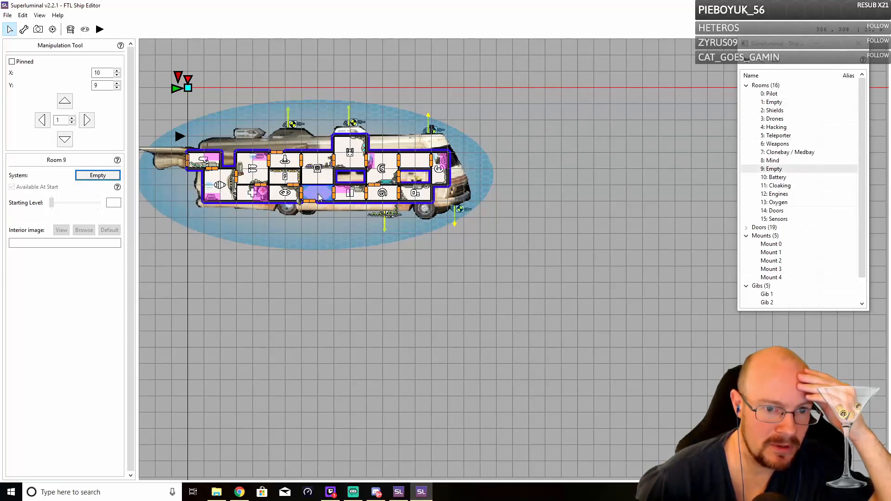
pyautogui.click(104, 175)
pyautogui.moveTo(119, 190)
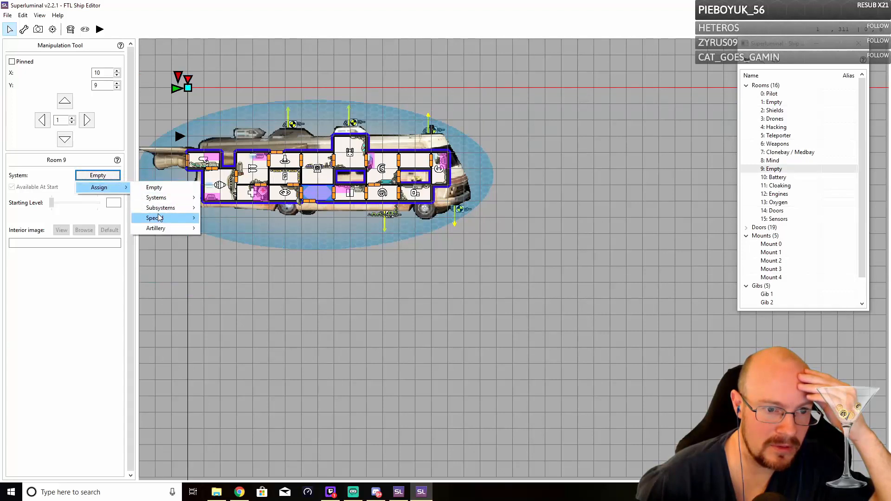
pyautogui.moveTo(153, 228)
pyautogui.click(218, 229)
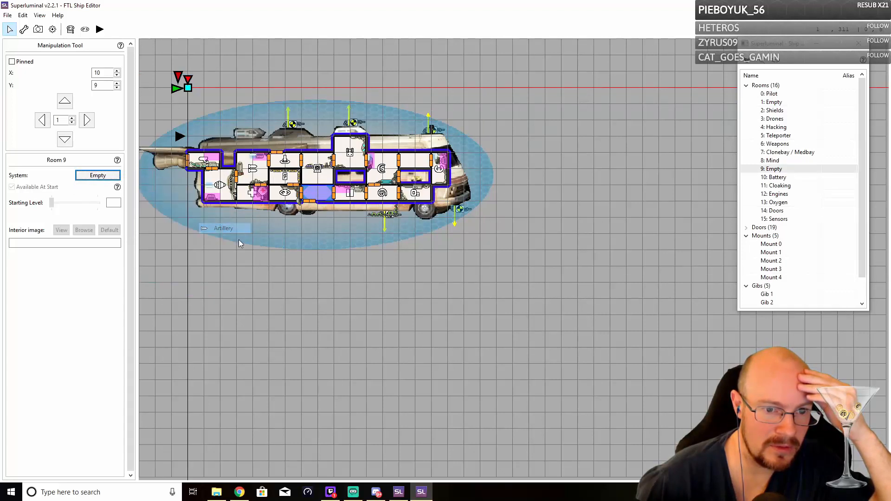
# - Make the Artillery system in room 9 unavailable at the start of the game
pyautogui.click(12, 186)
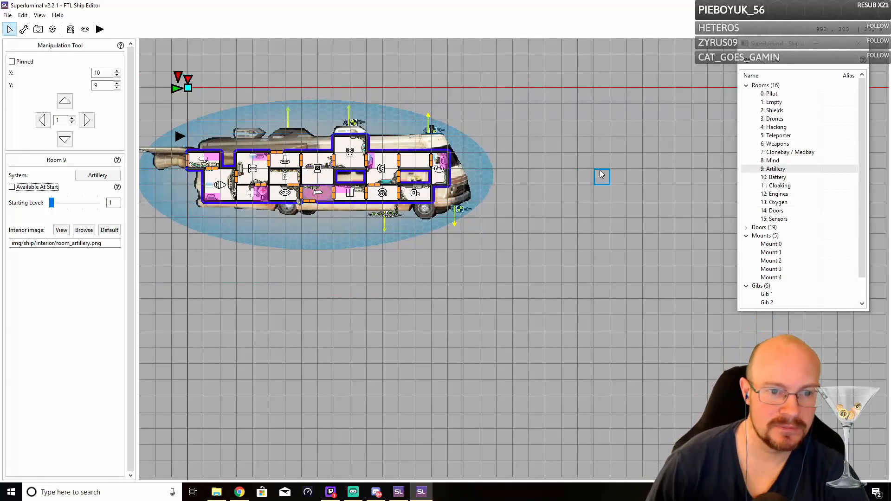
pyautogui.click(442, 177)
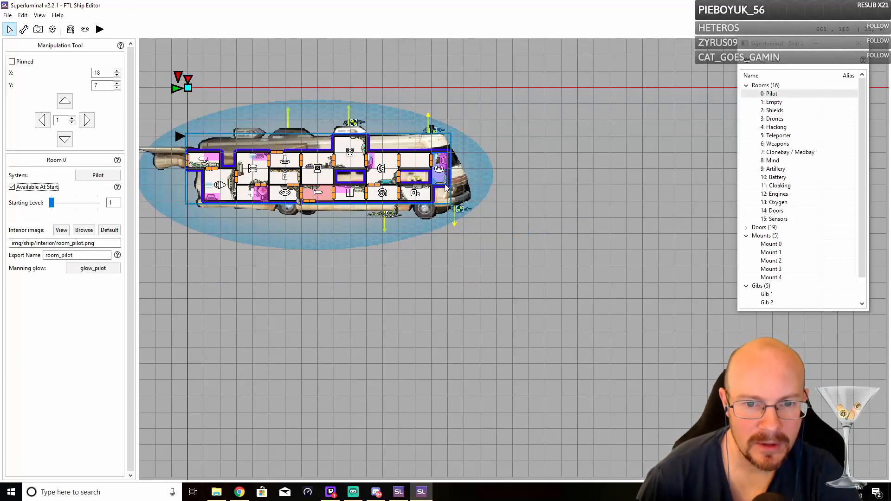
# - Browse the database for the Medbay room's interior image and go to the medbay images in img/ship/interior
pyautogui.click(251, 197)
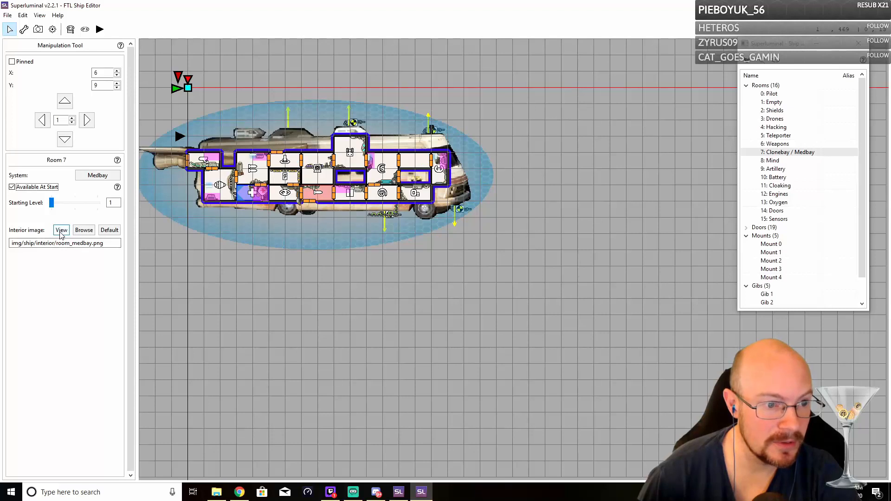
pyautogui.click(80, 230)
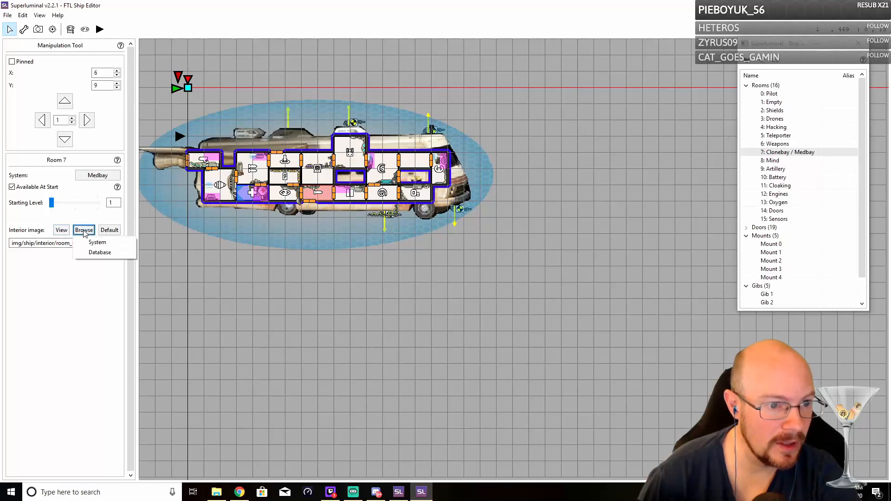
pyautogui.click(99, 251)
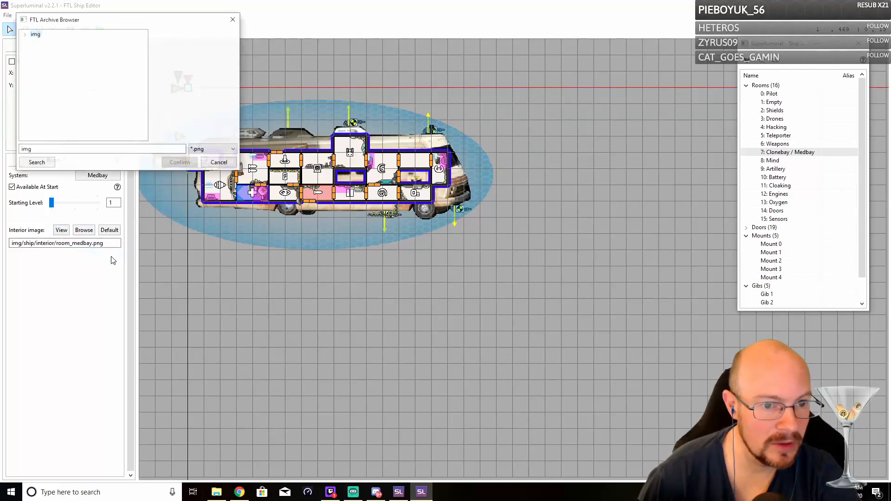
pyautogui.click(25, 35)
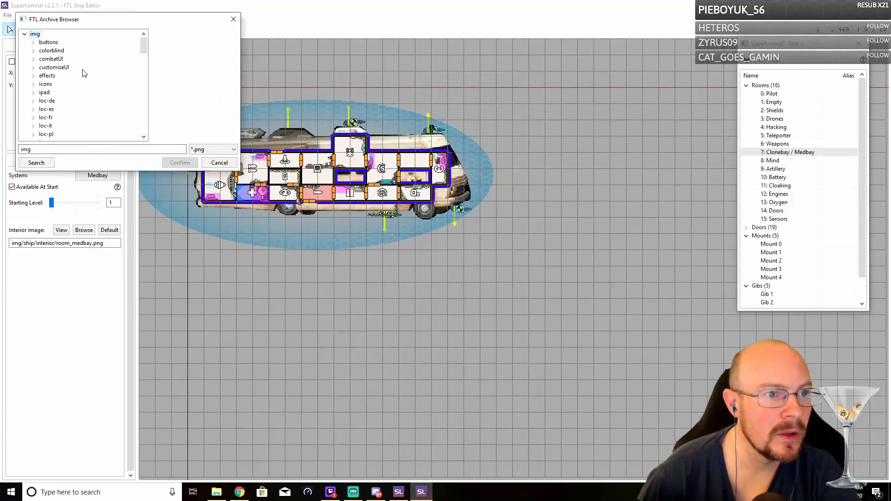
pyautogui.scroll(-4, 83, 79)
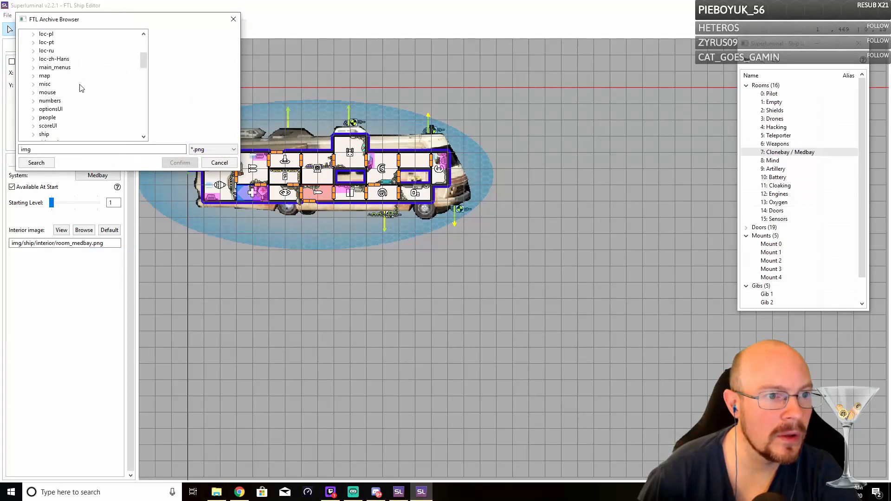
pyautogui.scroll(-2, 81, 88)
pyautogui.click(32, 86)
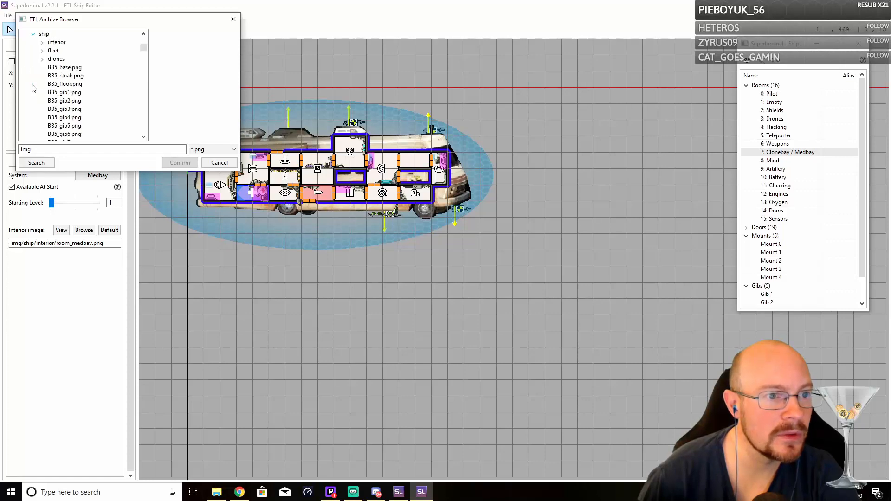
pyautogui.click(43, 43)
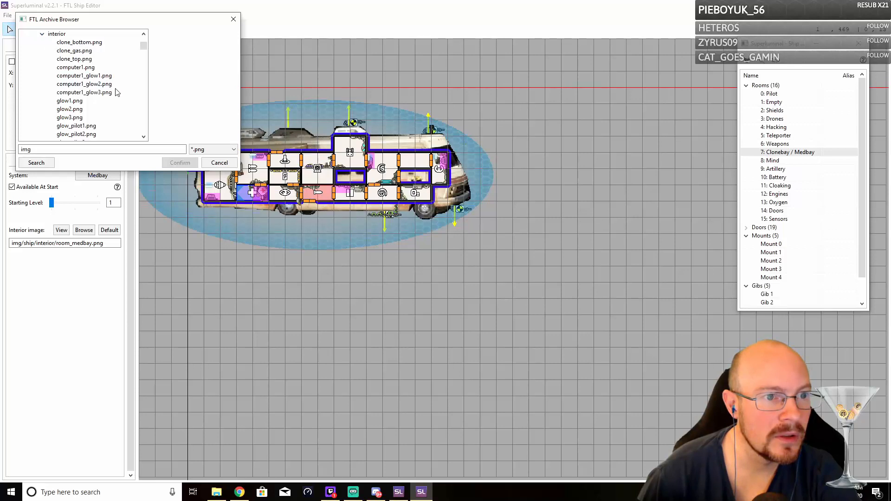
pyautogui.scroll(-2, 120, 99)
pyautogui.scroll(-12, 120, 101)
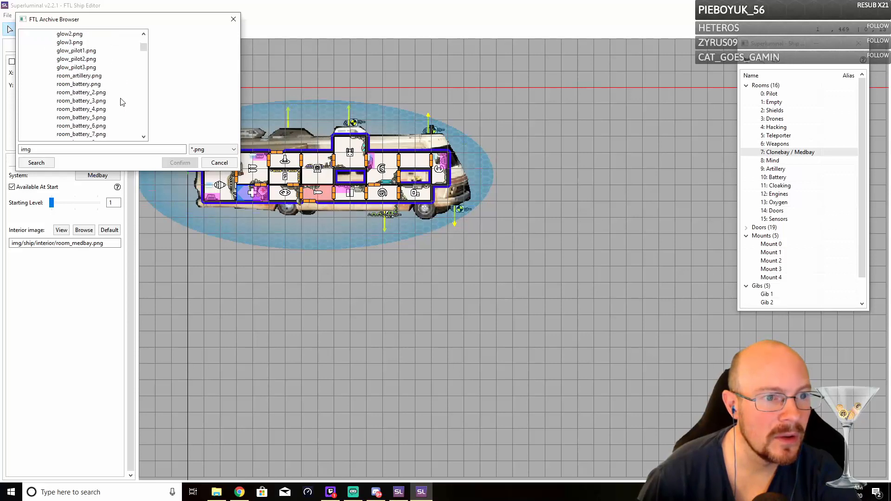
pyautogui.scroll(-10, 120, 100)
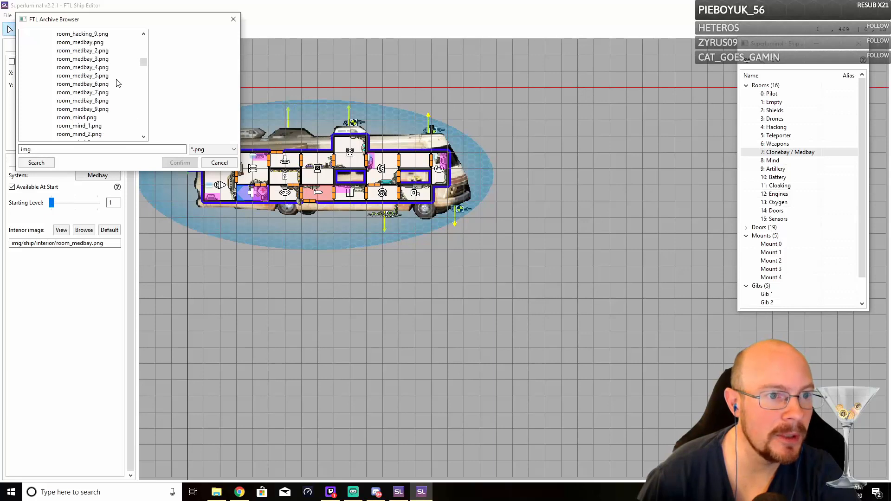
# - Preview and compare the vanilla medbay interior images, from room_medbay.png through room_medbay_9.png, for a layout that suits room 7
pyautogui.click(90, 51)
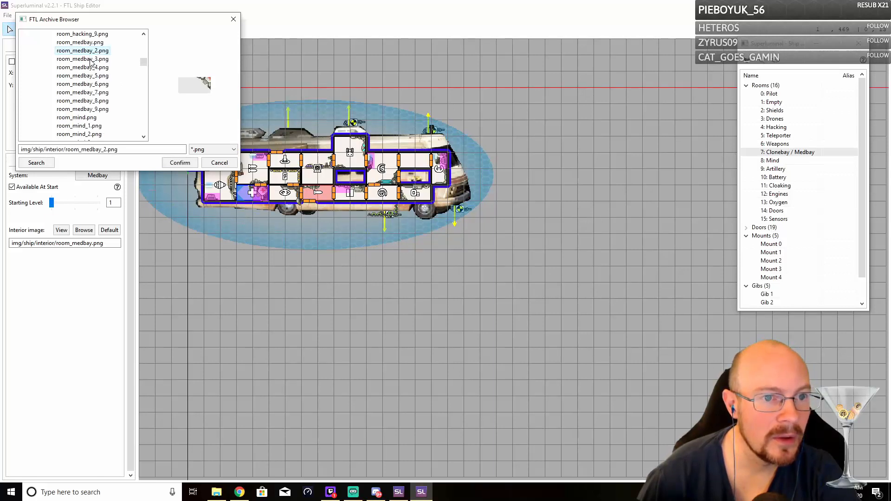
pyautogui.click(88, 68)
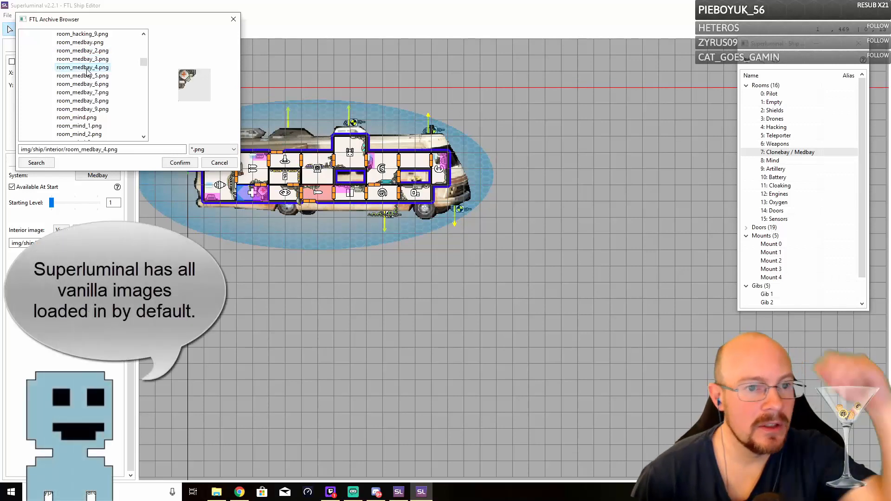
pyautogui.click(98, 51)
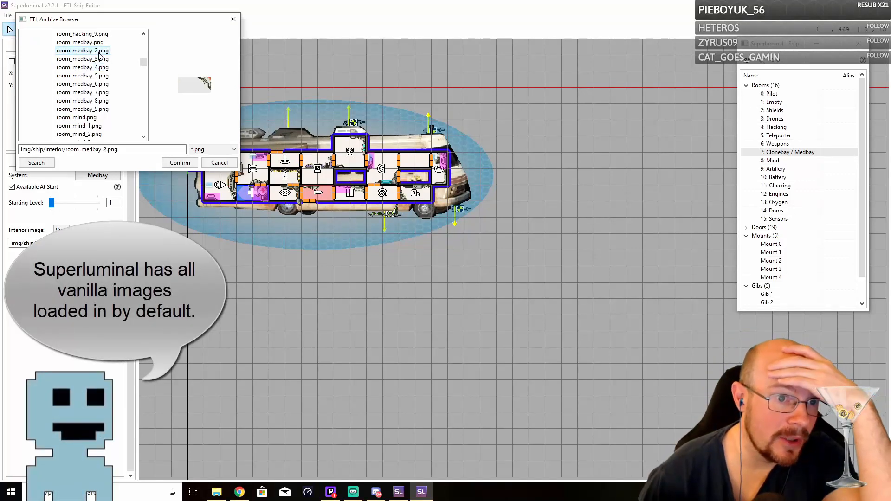
pyautogui.click(90, 109)
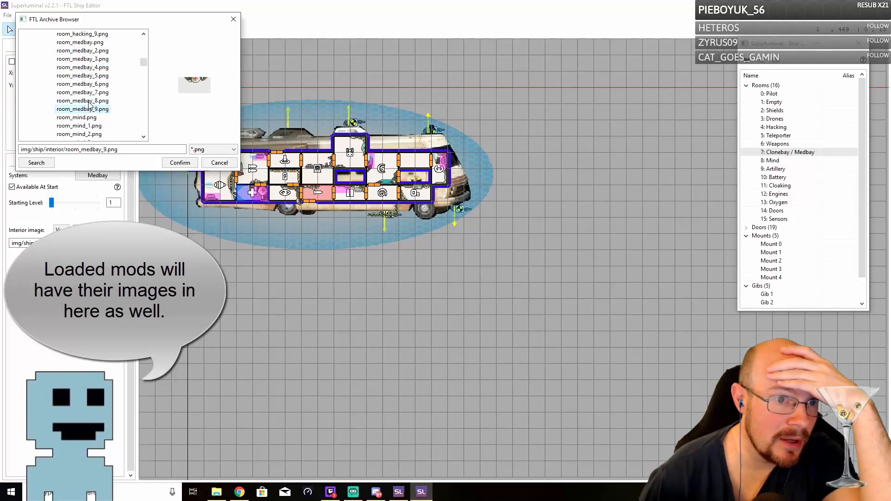
pyautogui.click(92, 93)
pyautogui.click(93, 85)
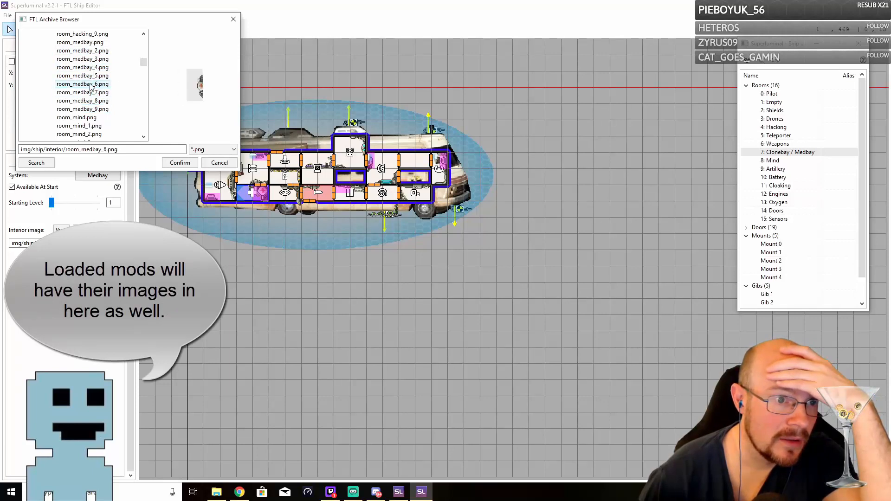
pyautogui.click(92, 78)
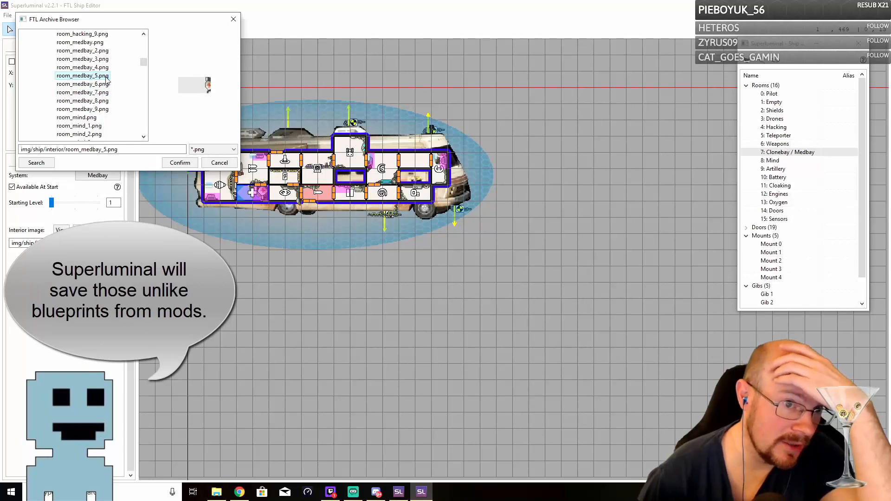
pyautogui.click(96, 51)
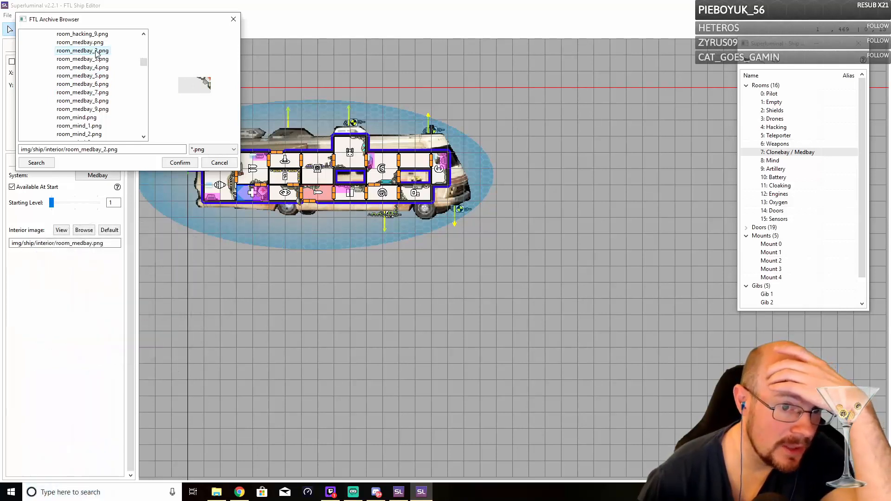
pyautogui.click(95, 59)
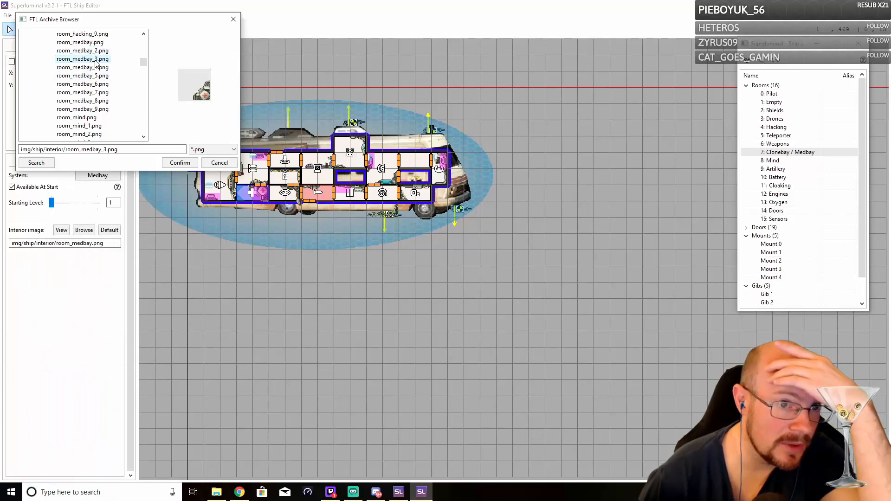
pyautogui.click(94, 68)
pyautogui.click(94, 76)
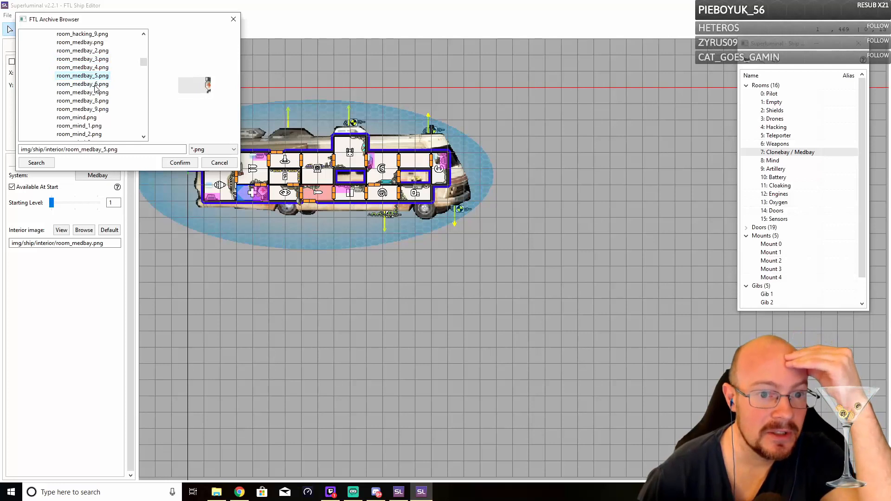
pyautogui.click(95, 85)
pyautogui.click(91, 93)
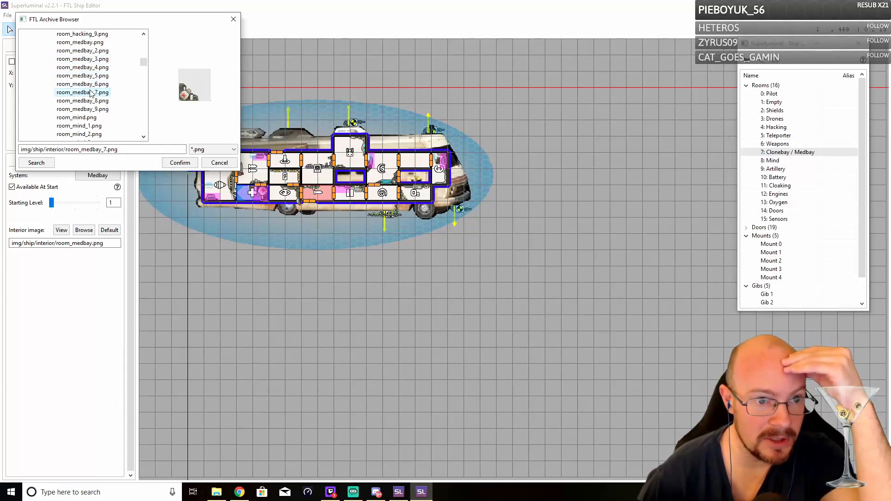
pyautogui.click(91, 102)
pyautogui.click(88, 110)
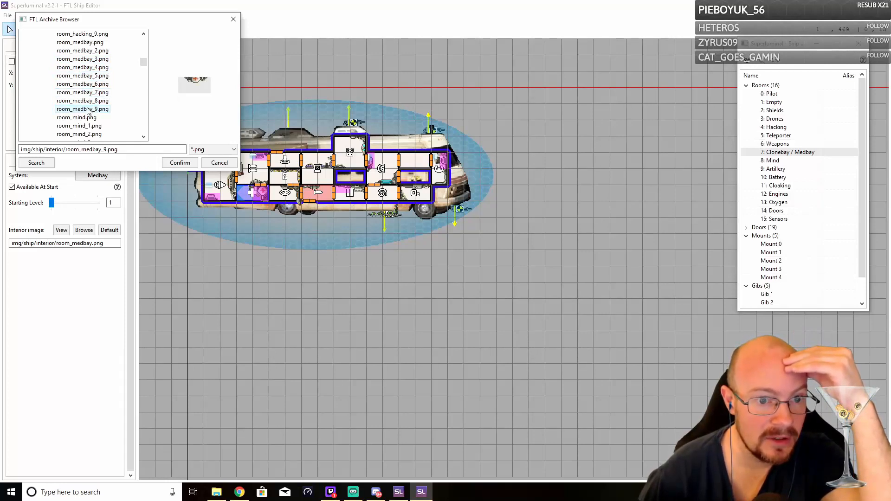
pyautogui.click(86, 43)
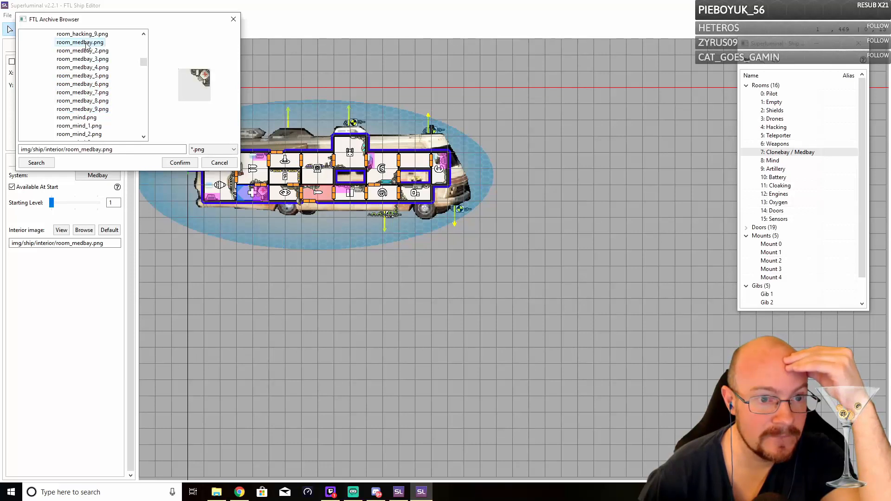
pyautogui.click(87, 51)
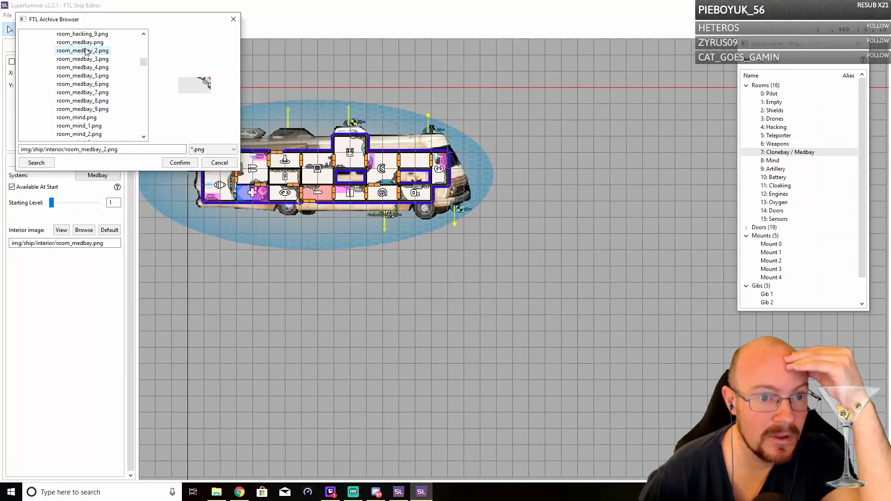
pyautogui.click(86, 62)
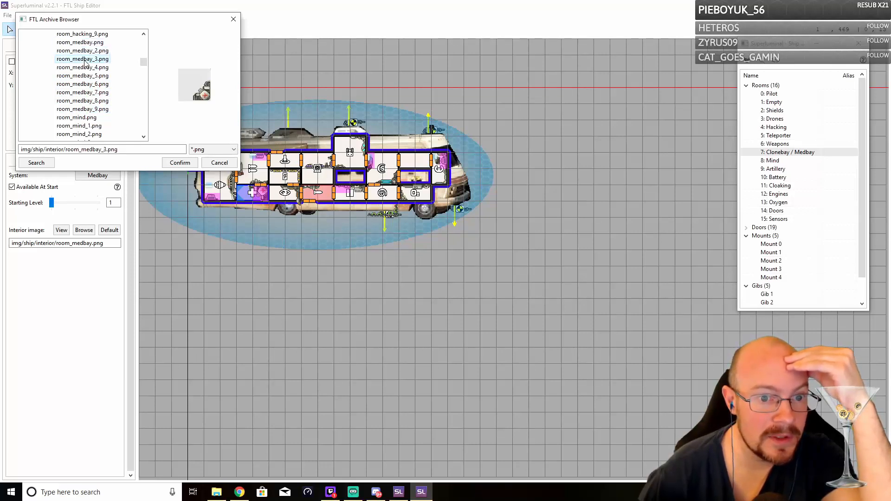
pyautogui.click(86, 68)
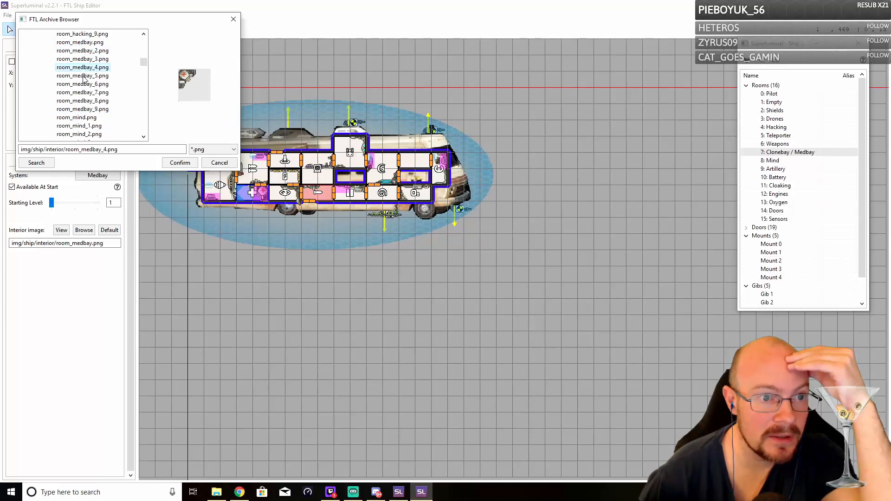
pyautogui.click(83, 76)
pyautogui.click(84, 85)
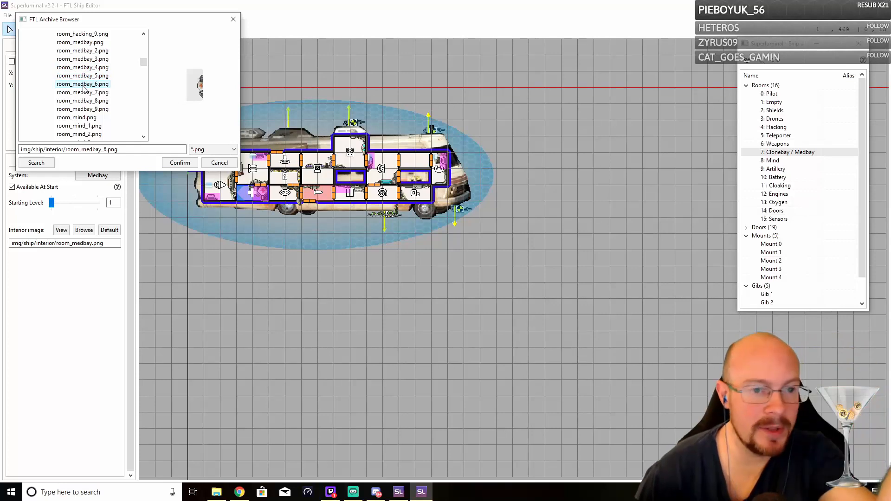
pyautogui.click(84, 78)
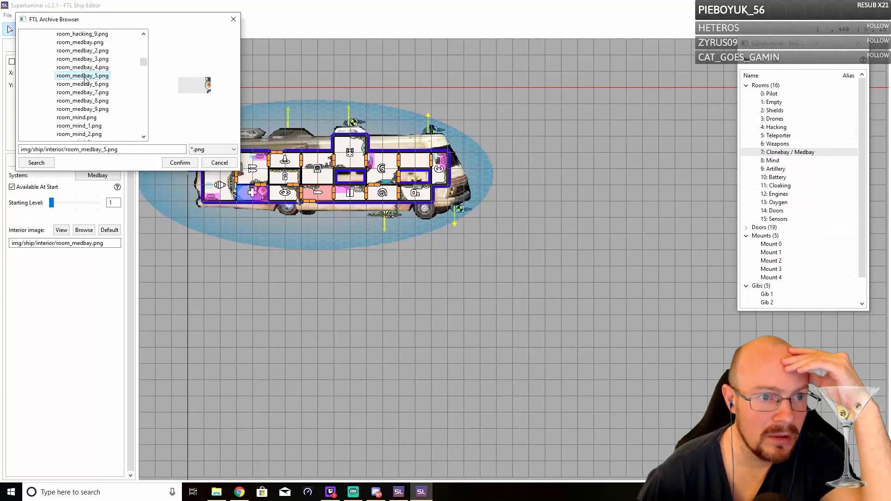
# - Set the Medbay room's interior image to img/ship/interior/room_medbay_9.png
pyautogui.click(86, 93)
pyautogui.click(87, 101)
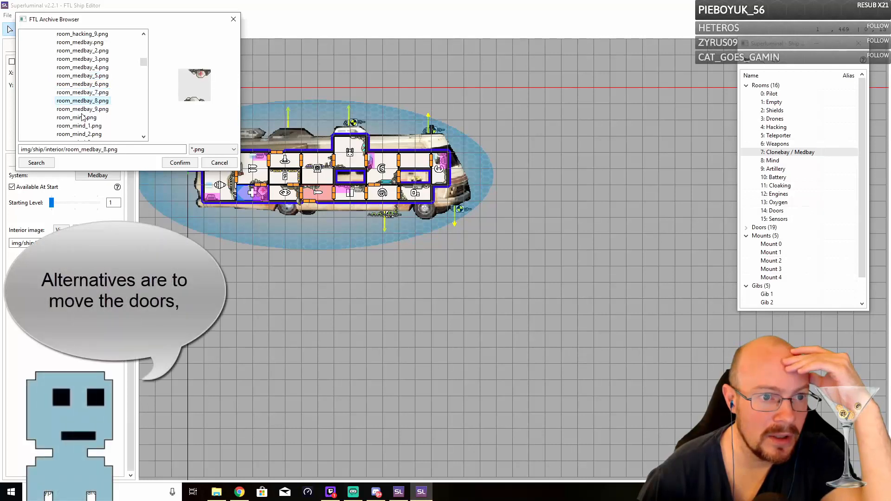
pyautogui.click(86, 109)
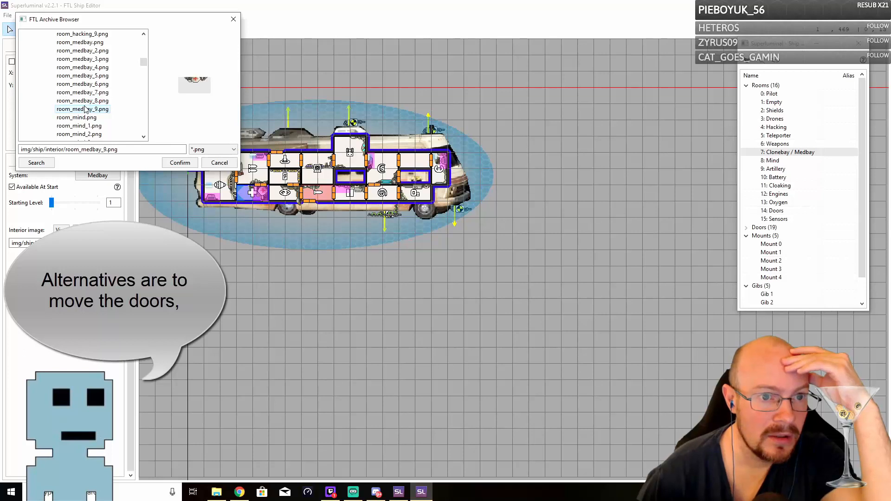
pyautogui.click(195, 165)
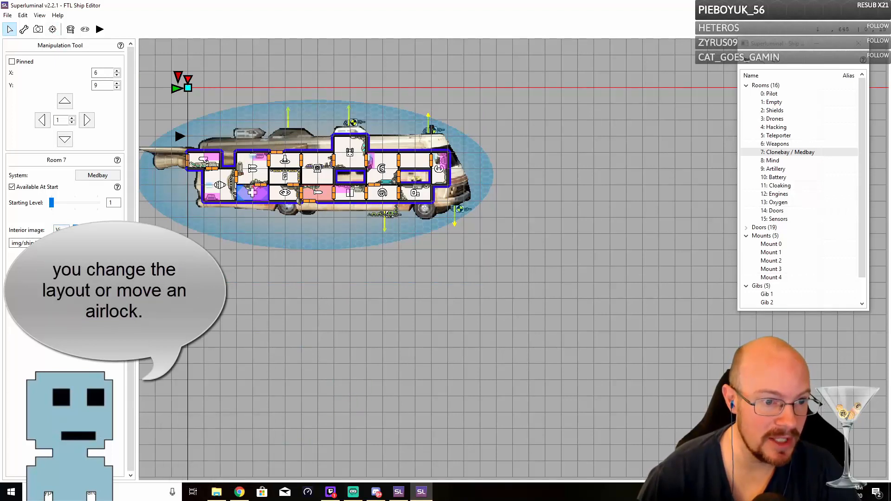
# - Switch to File Explorer and go to the img/ship/interior folder inside Unpacked game files
pyautogui.click(85, 230)
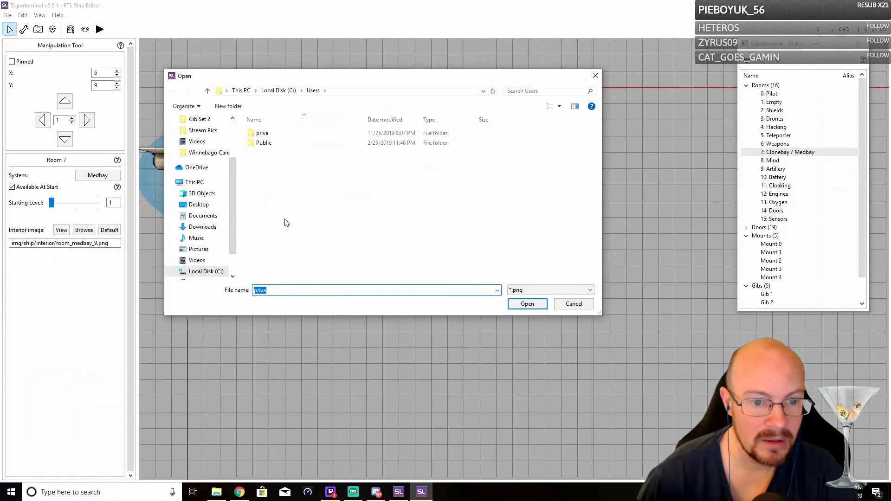
pyautogui.click(578, 306)
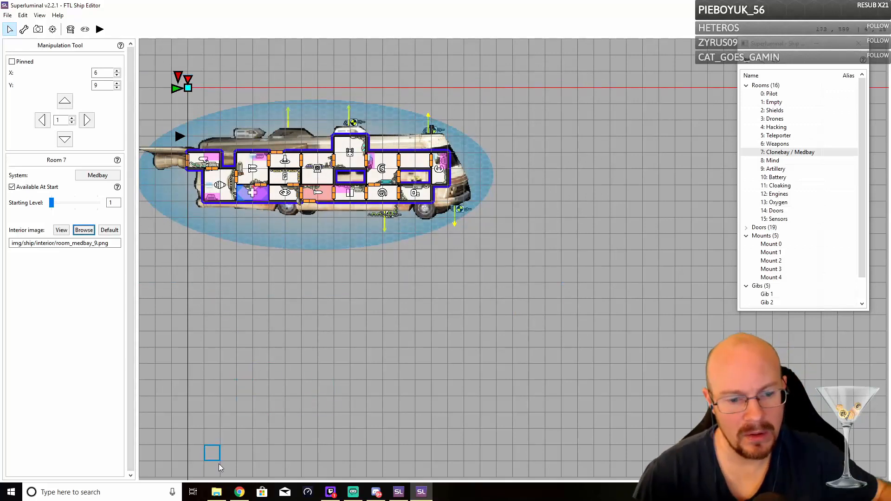
pyautogui.click(219, 494)
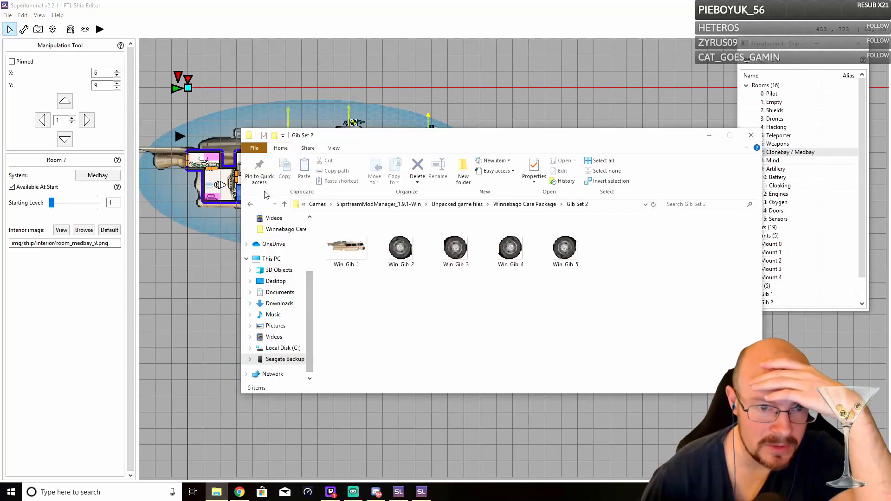
pyautogui.click(285, 207)
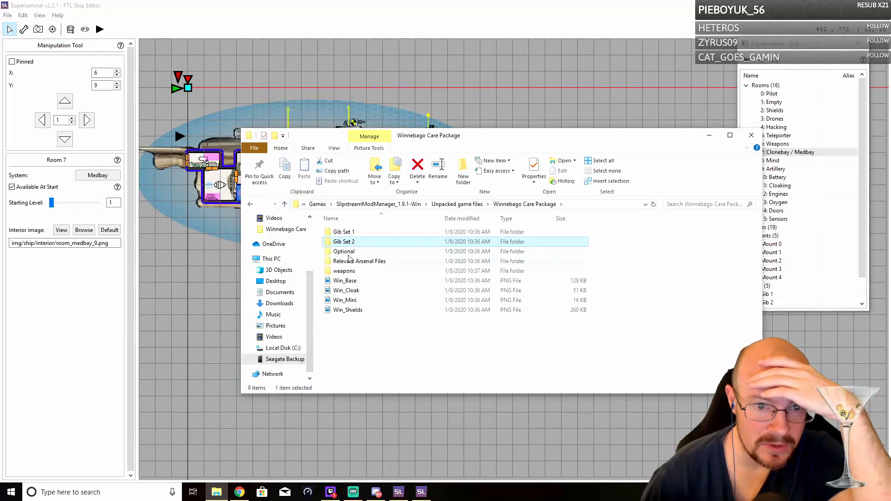
pyautogui.click(285, 205)
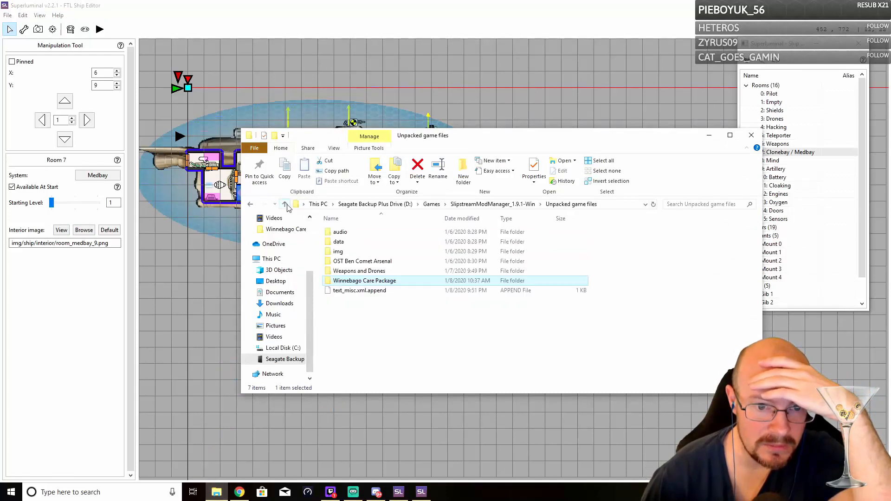
pyautogui.doubleClick(335, 252)
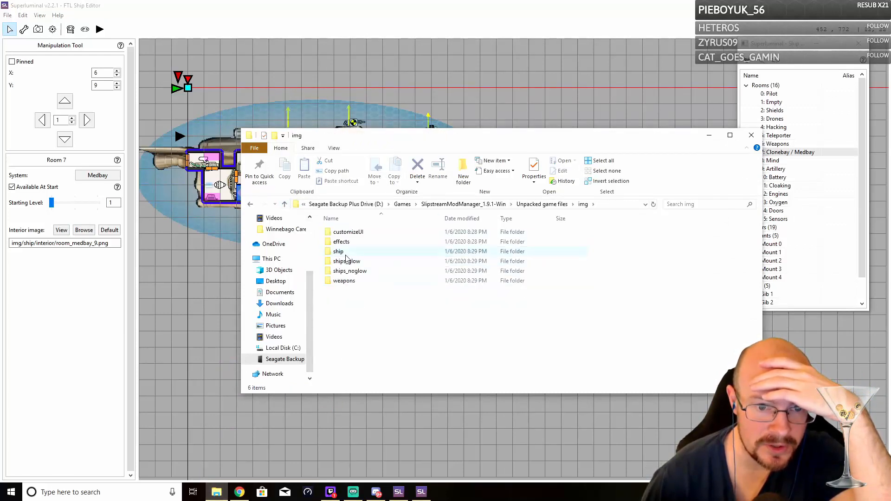
pyautogui.doubleClick(342, 261)
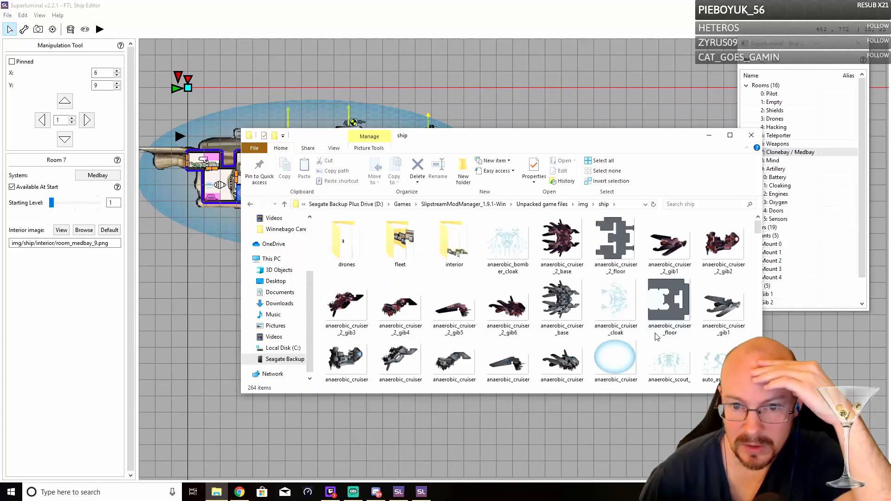
pyautogui.doubleClick(454, 242)
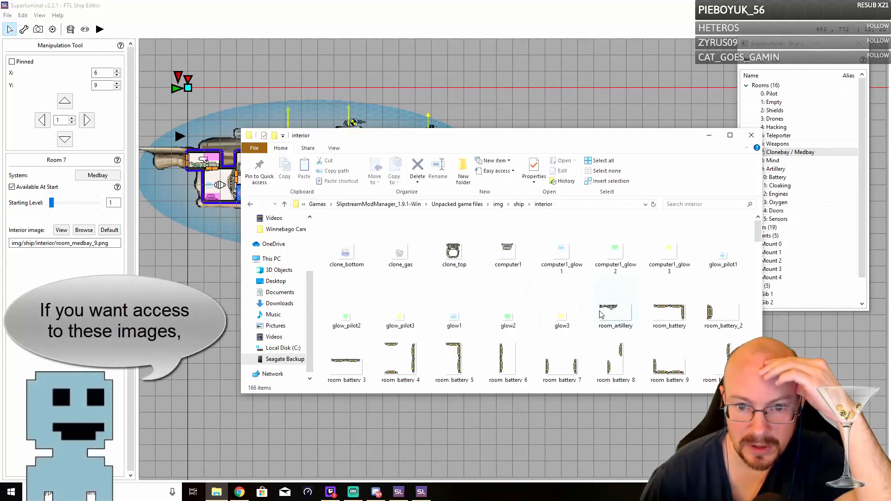
# - Find room_medbay_5 among the interior images and copy it to the desktop
pyautogui.scroll(-5, 618, 320)
pyautogui.scroll(-10, 631, 327)
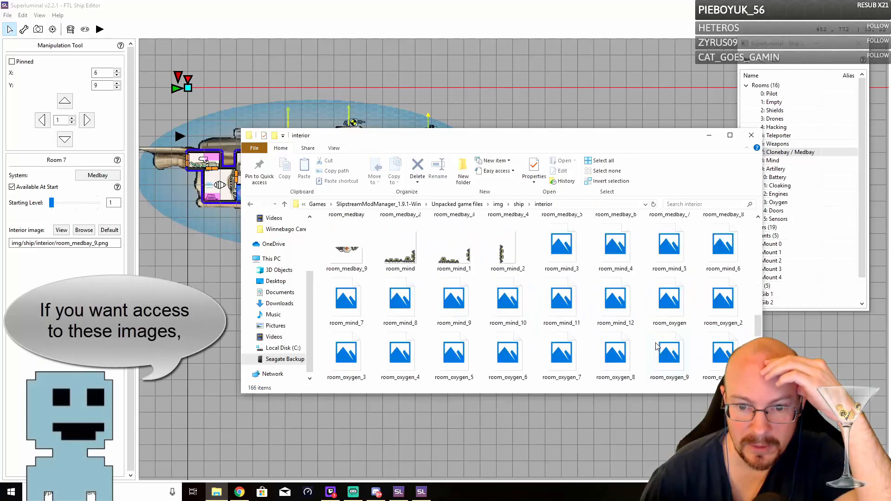
pyautogui.scroll(2, 658, 349)
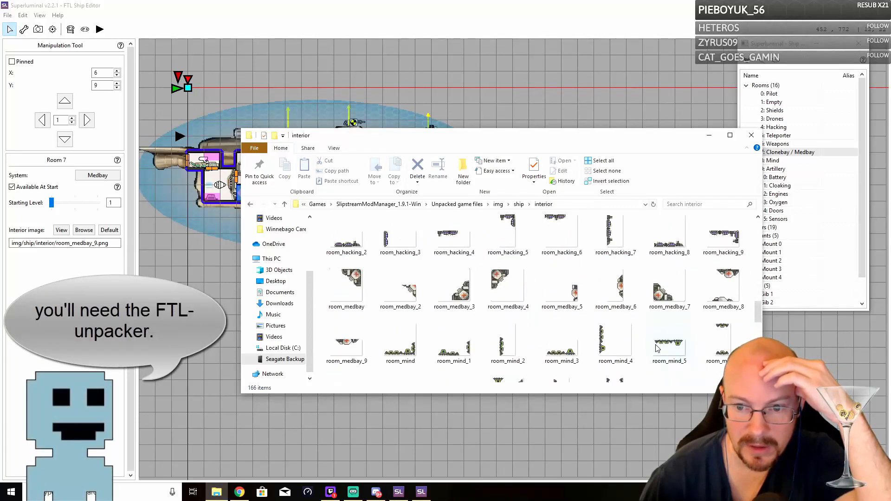
pyautogui.rightClick(551, 295)
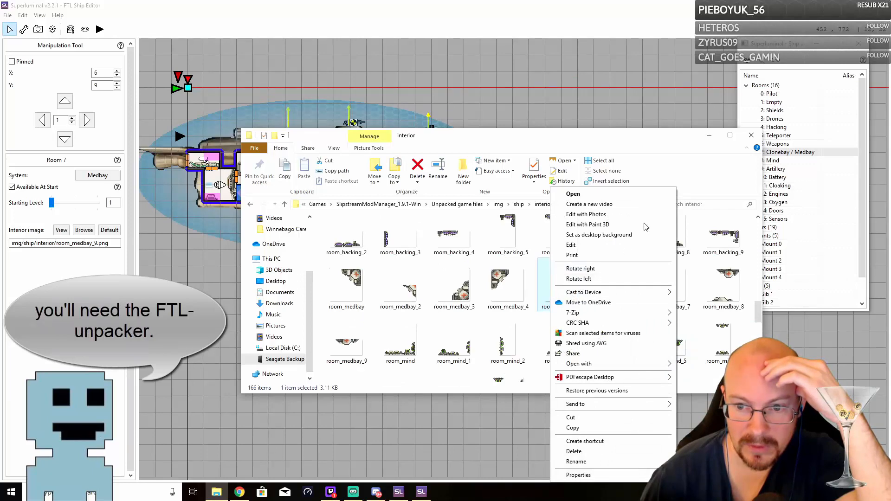
pyautogui.click(571, 429)
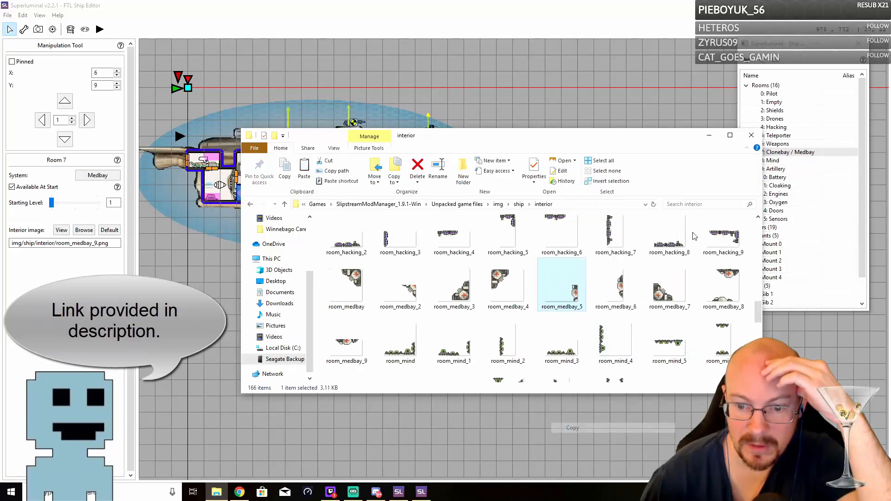
pyautogui.click(838, 5)
pyautogui.rightClick(526, 57)
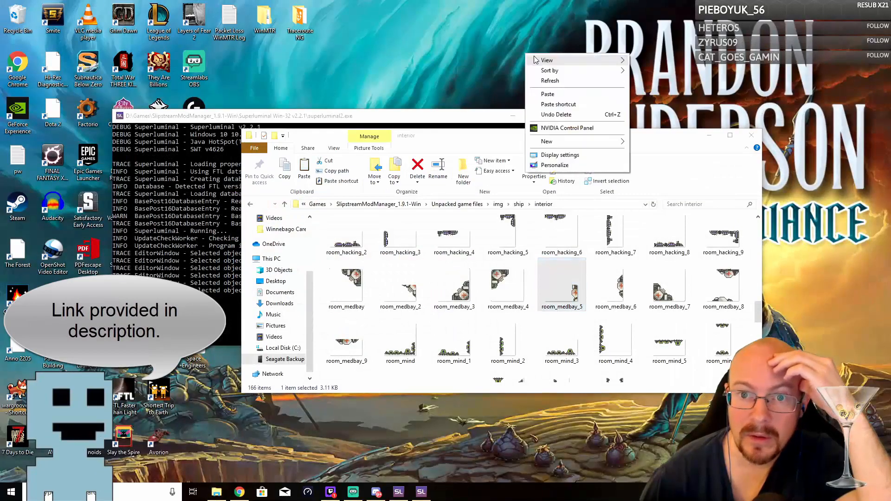
pyautogui.click(548, 94)
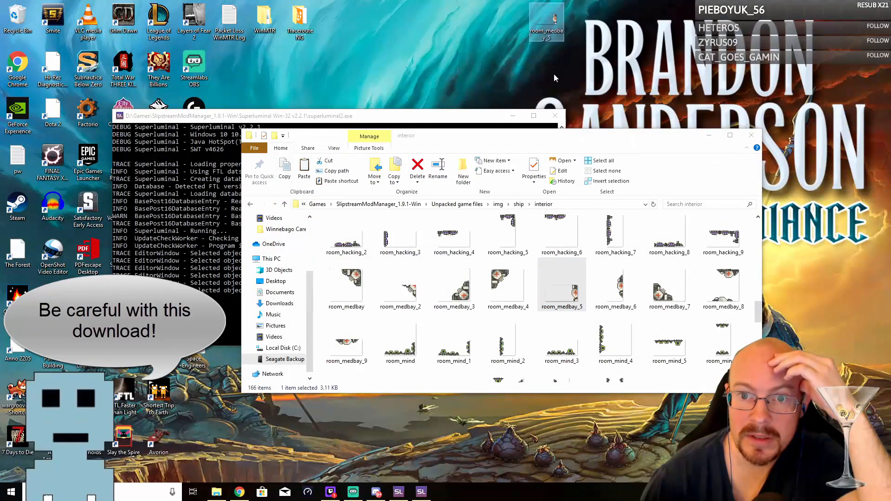
# - Rotate the desktop copy of room_medbay_5 by 180 degrees so the medbay equipment sits at the opposite end
pyautogui.rightClick(550, 24)
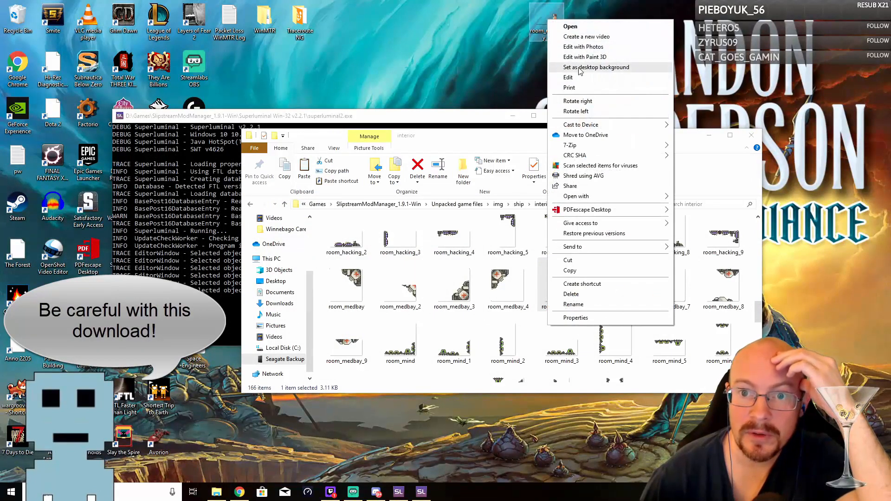
pyautogui.click(578, 103)
pyautogui.rightClick(553, 32)
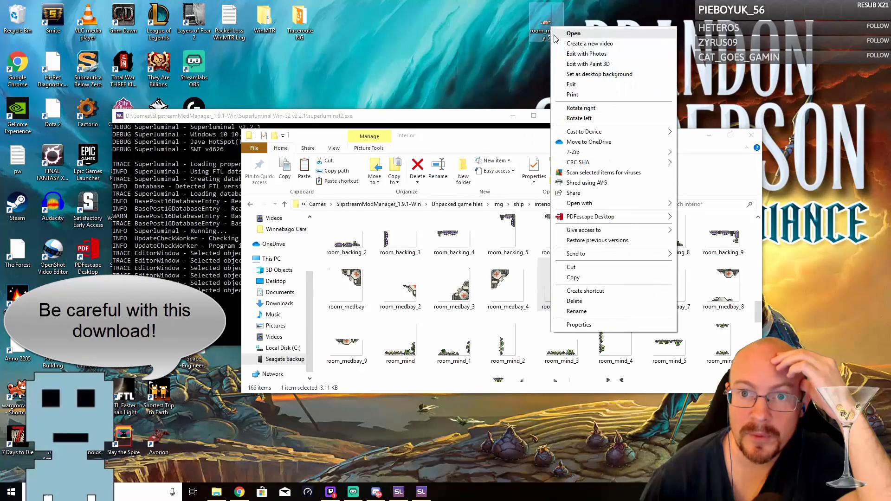
pyautogui.click(574, 114)
pyautogui.rightClick(552, 32)
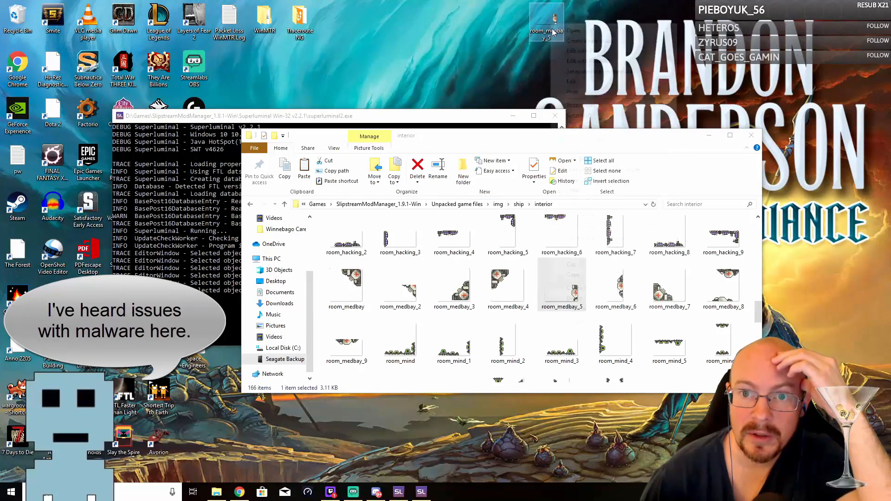
pyautogui.click(577, 114)
pyautogui.rightClick(551, 33)
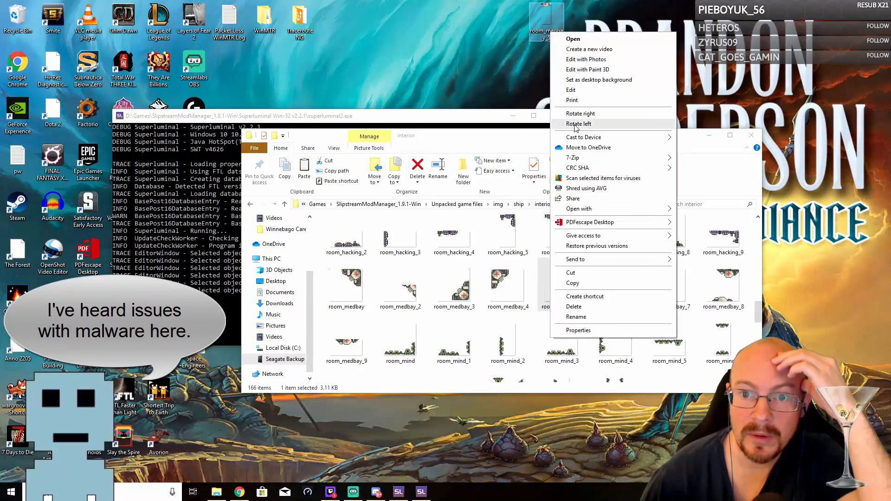
pyautogui.click(575, 114)
# - Rename the rotated image on the desktop as room_medbay left Win
pyautogui.rightClick(555, 29)
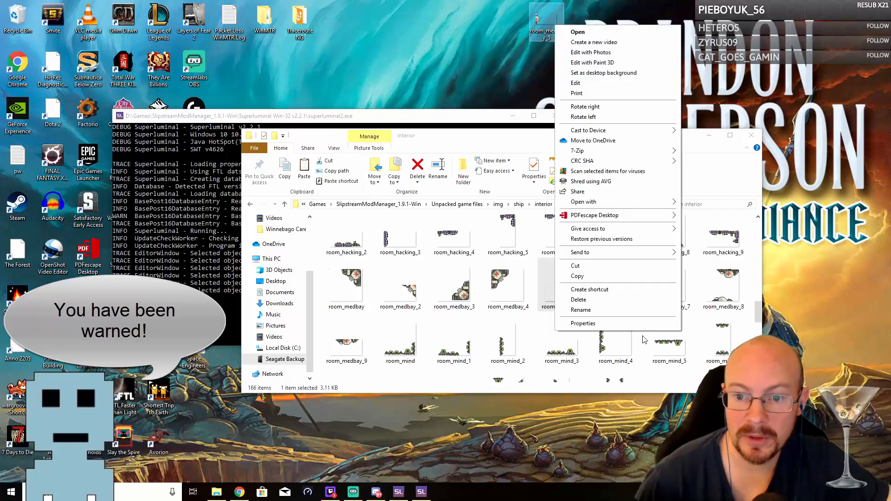
pyautogui.click(589, 312)
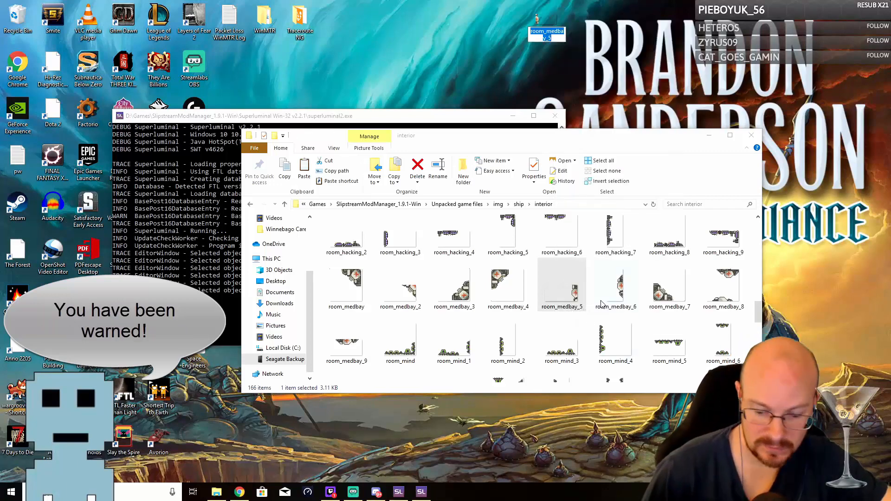
pyautogui.press('End')
pyautogui.press('BackSpace')
pyautogui.write('le')
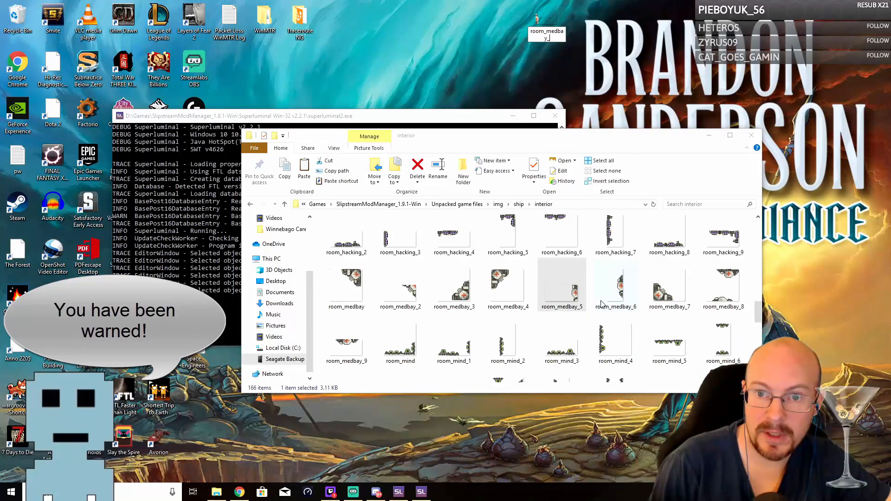
pyautogui.write('ft')
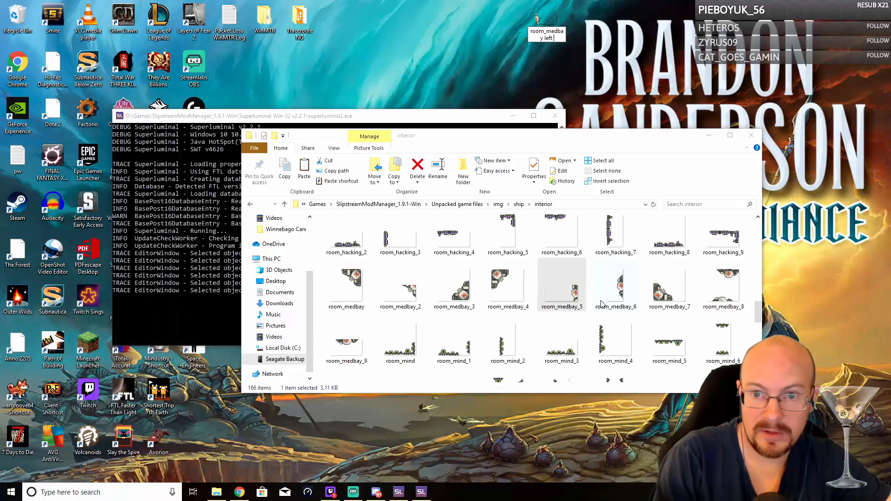
pyautogui.write(' Win')
pyautogui.press('Return')
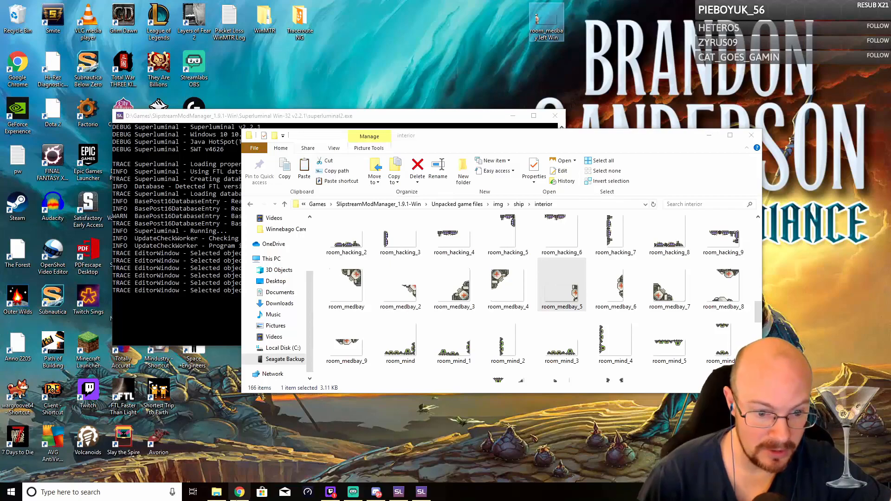
# - Switch back to Superluminal and set the Medbay room's interior image to room_medbay left Win.png from the desktop
pyautogui.click(240, 492)
pyautogui.click(240, 492)
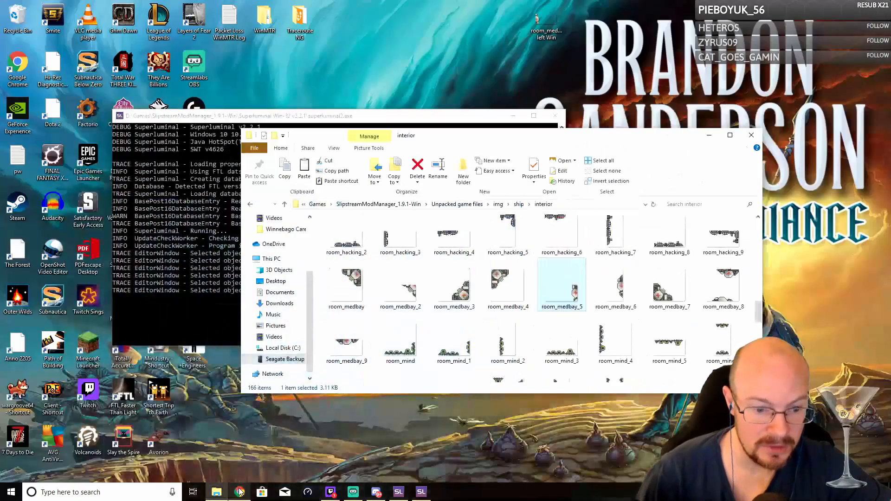
pyautogui.click(398, 492)
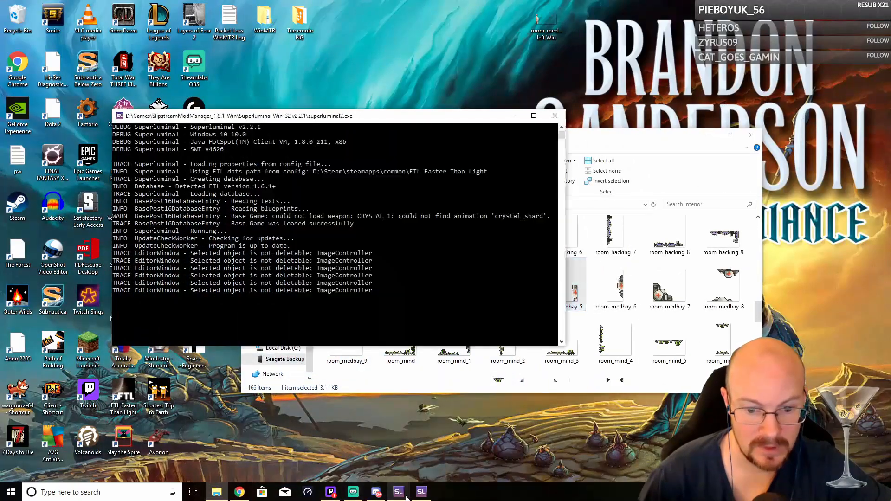
pyautogui.click(421, 492)
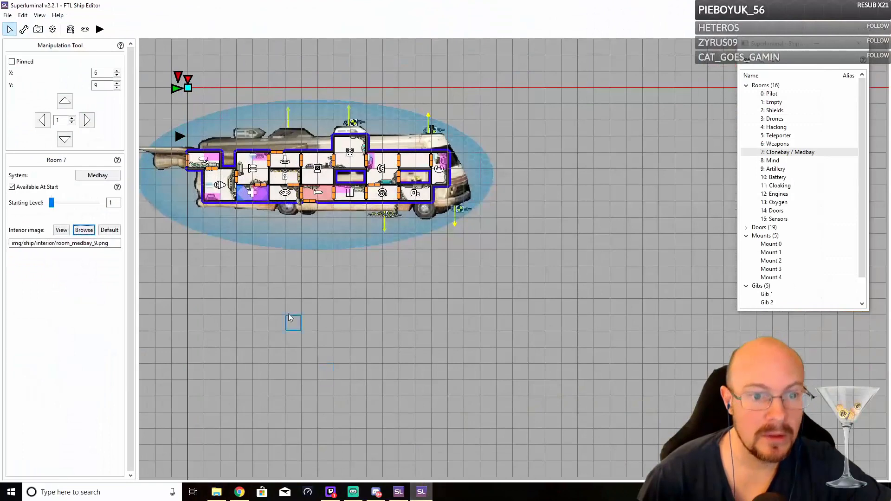
pyautogui.click(83, 230)
pyautogui.click(95, 241)
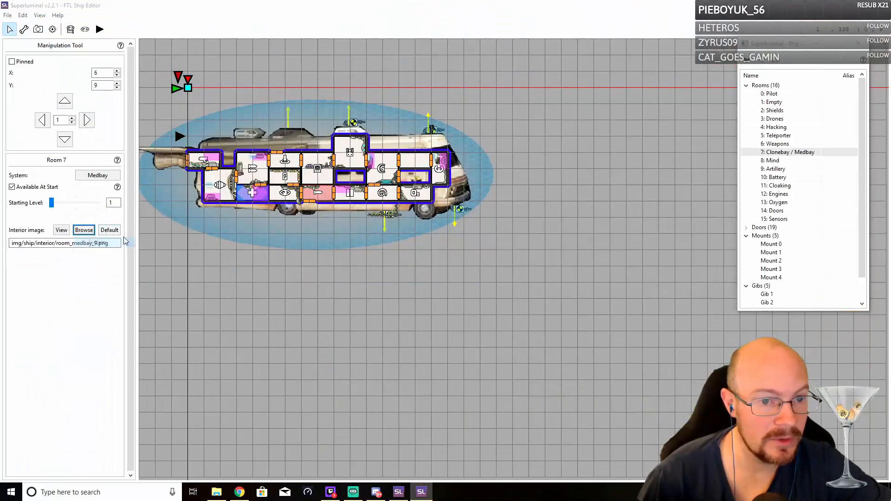
pyautogui.scroll(2, 209, 144)
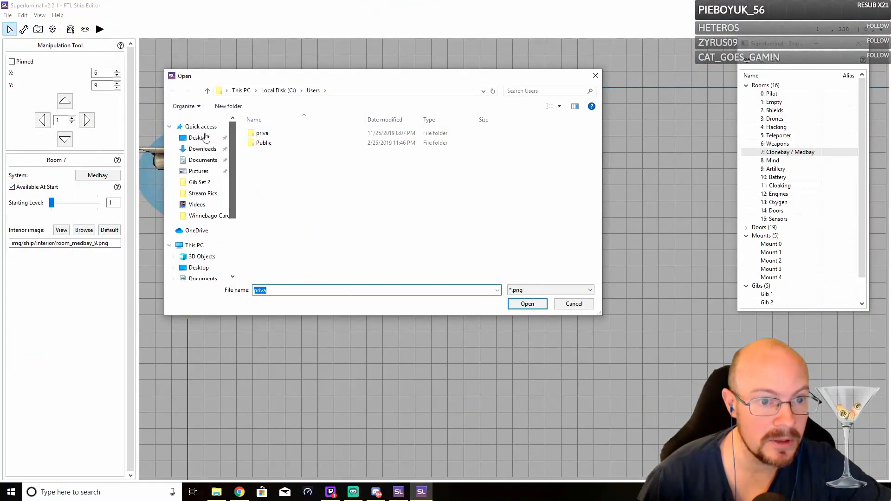
pyautogui.click(199, 138)
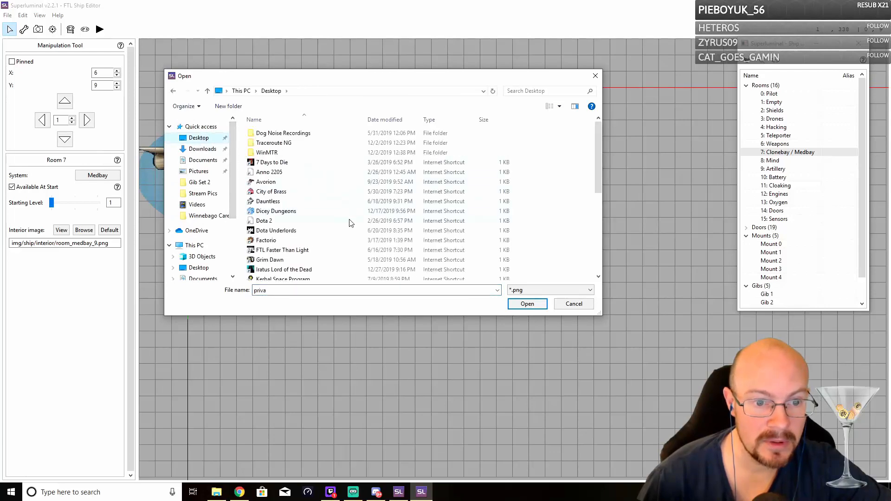
pyautogui.scroll(-5, 349, 225)
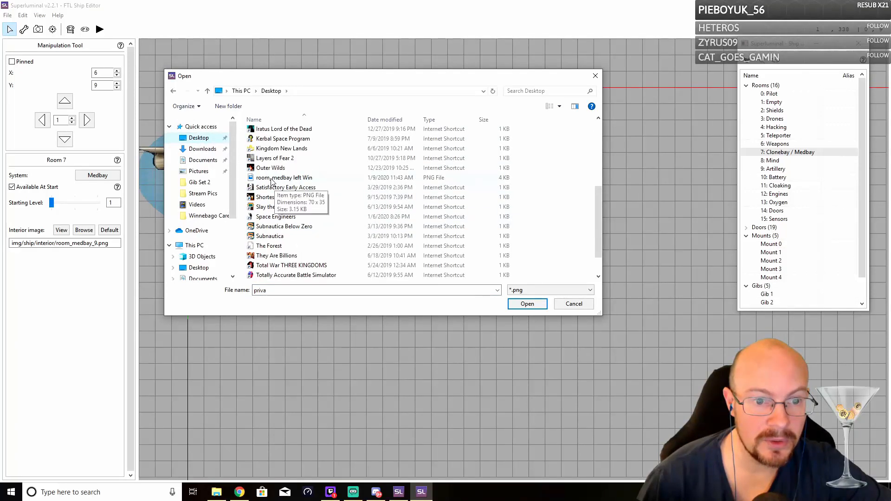
pyautogui.click(272, 178)
pyautogui.click(527, 304)
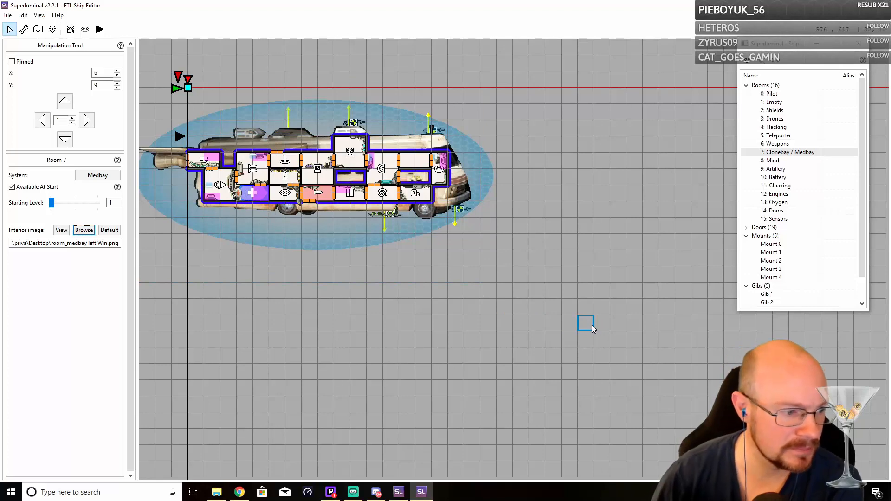
# - Select the Engines room on the ship for editing its interior image
pyautogui.click(227, 196)
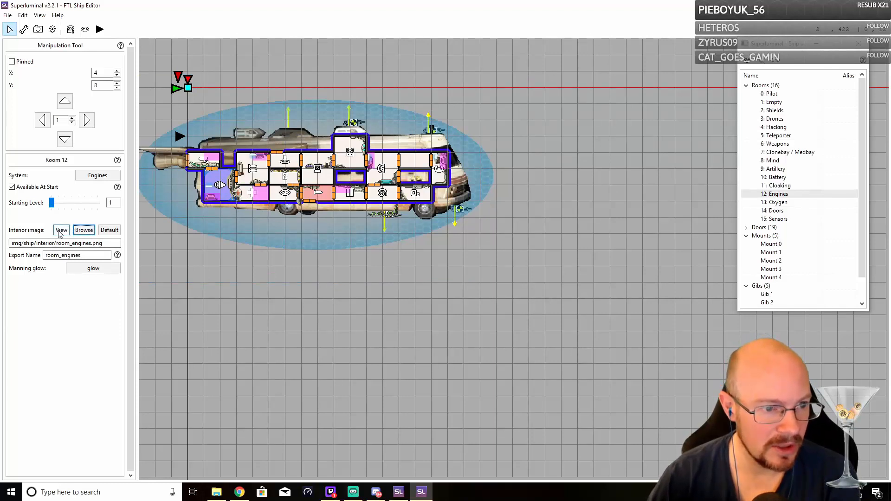
pyautogui.click(84, 231)
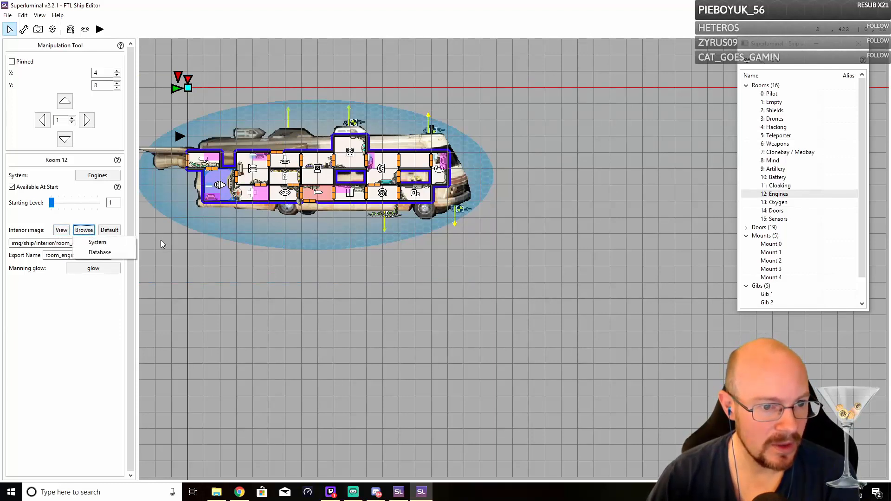
pyautogui.click(127, 240)
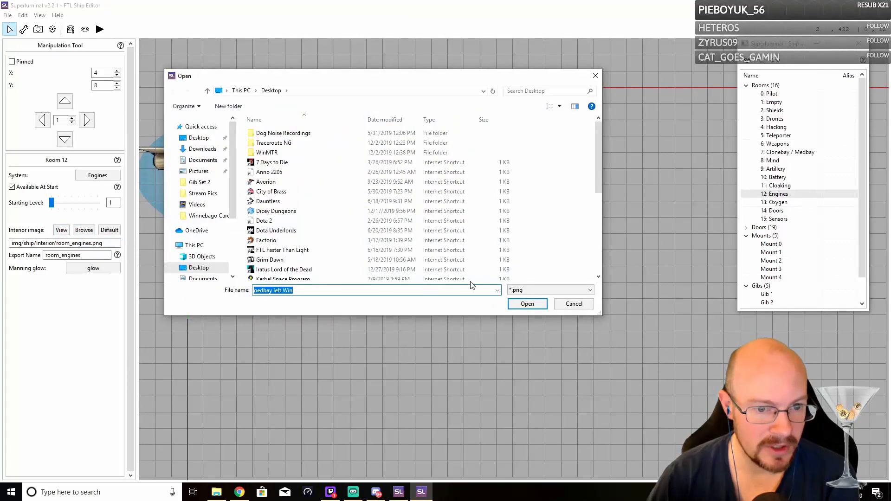
pyautogui.click(573, 304)
pyautogui.click(83, 231)
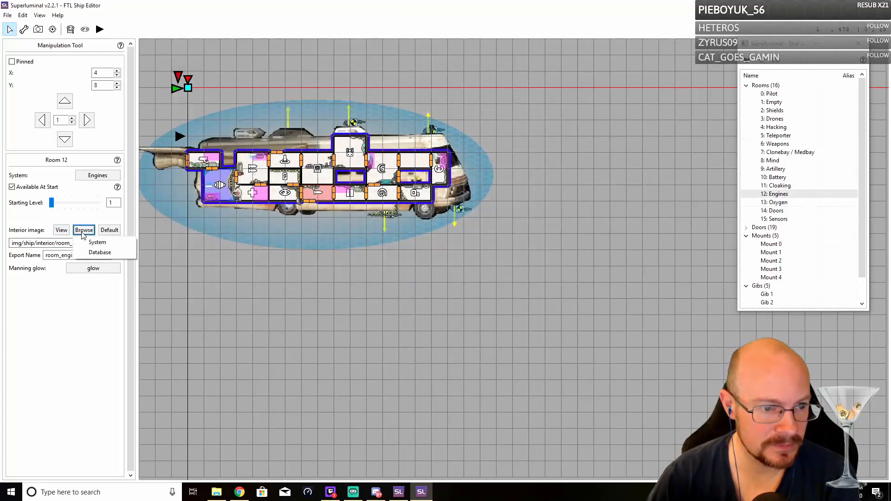
pyautogui.click(97, 243)
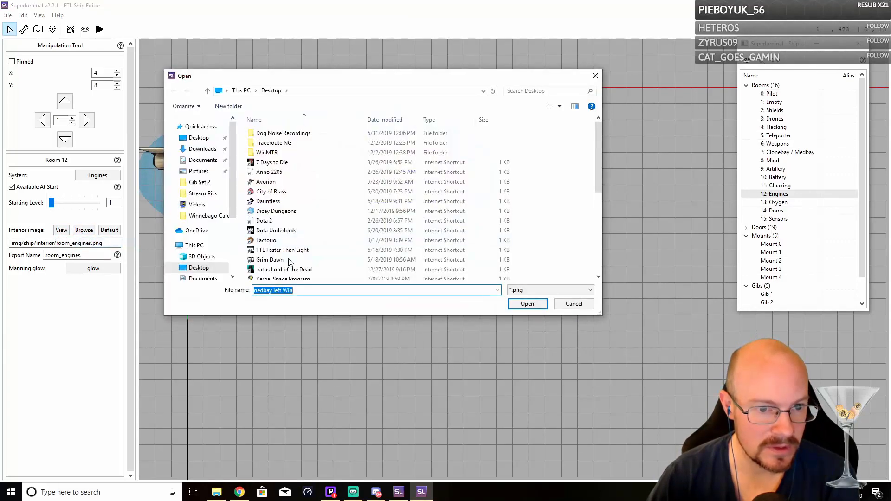
pyautogui.click(569, 304)
# - Browse the game database for the Engines room's interior image and open the img/ship/interior folder
pyautogui.click(84, 230)
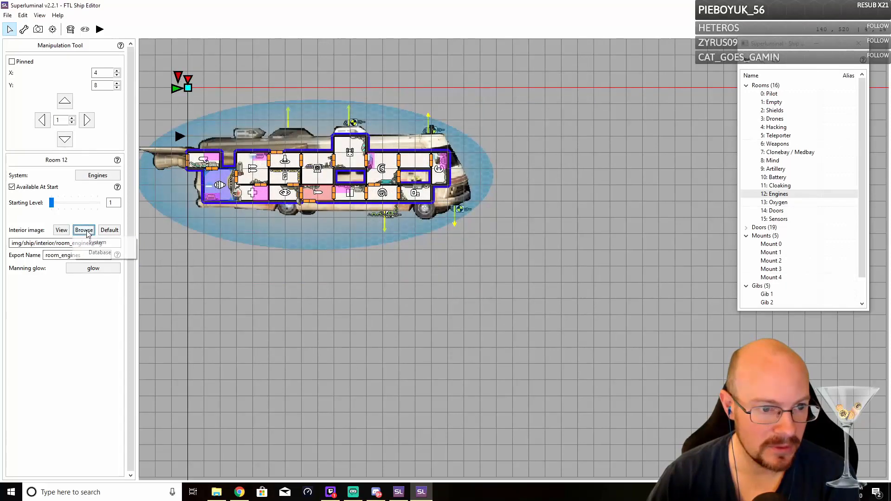
pyautogui.click(100, 252)
pyautogui.click(49, 59)
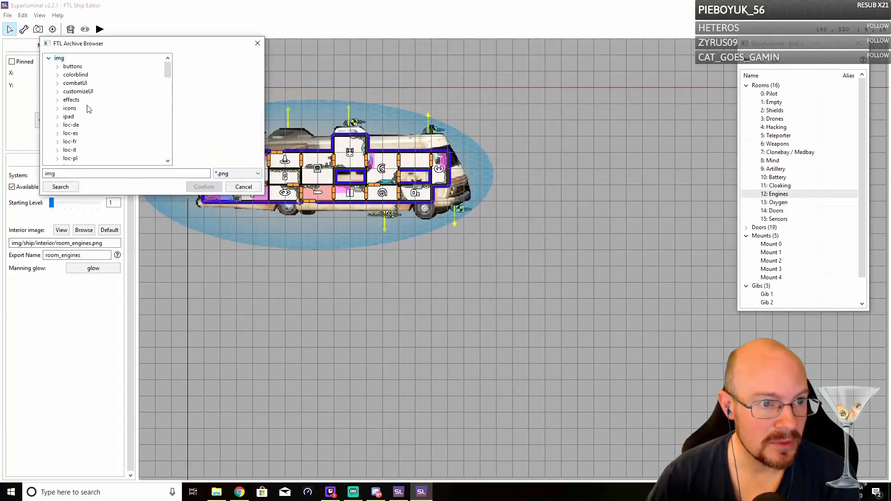
pyautogui.scroll(-5, 129, 112)
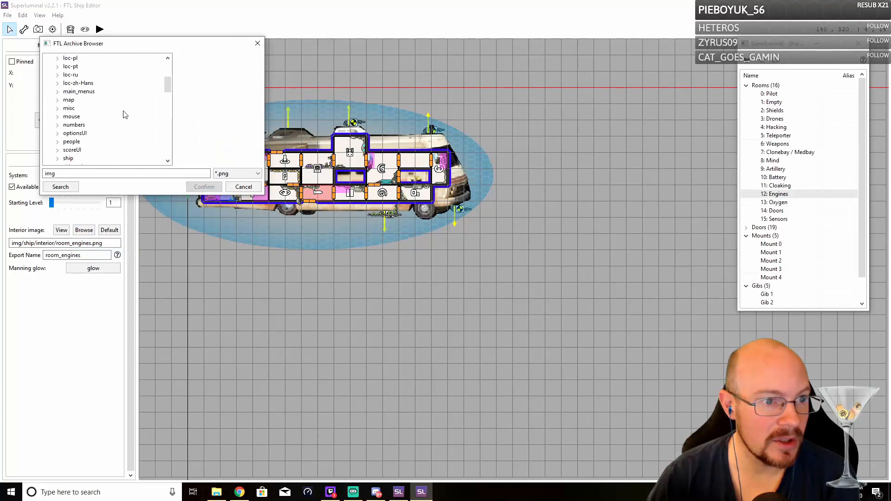
pyautogui.click(55, 133)
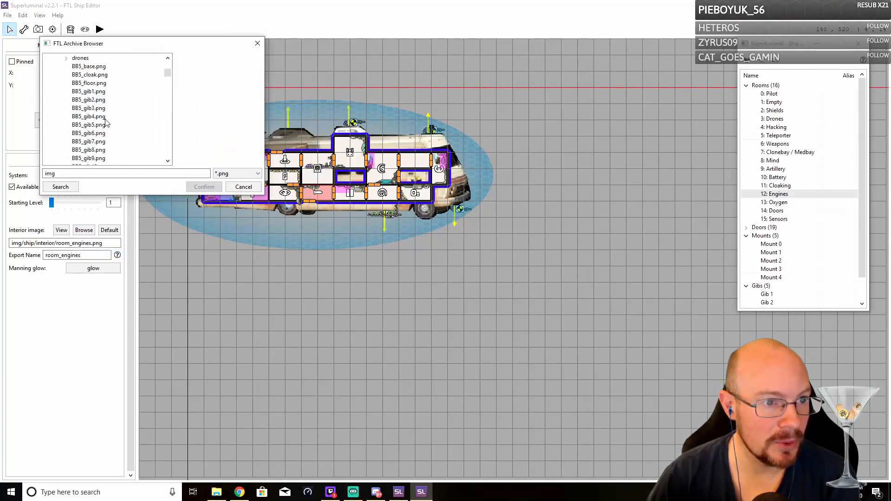
pyautogui.scroll(1, 105, 122)
pyautogui.click(66, 67)
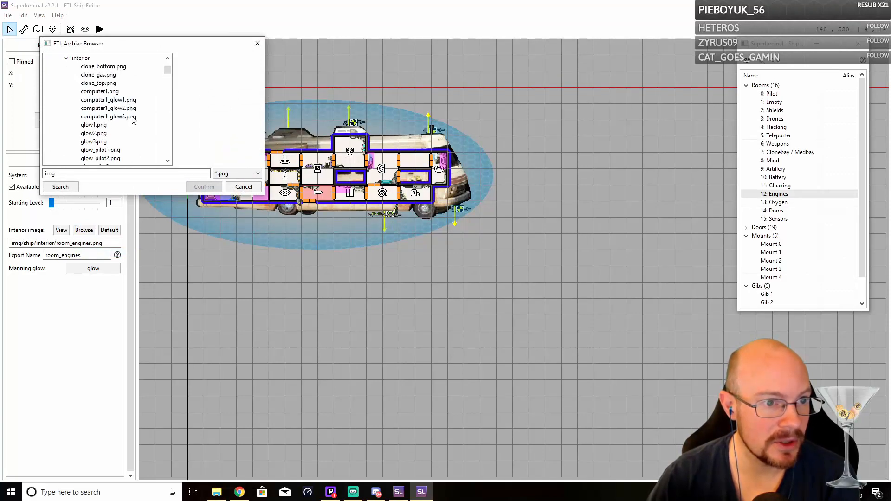
# - Find the engine images in the interior folder and set the Engines room's interior image to room_engines_2.png
pyautogui.scroll(-3, 132, 123)
pyautogui.scroll(-15, 130, 127)
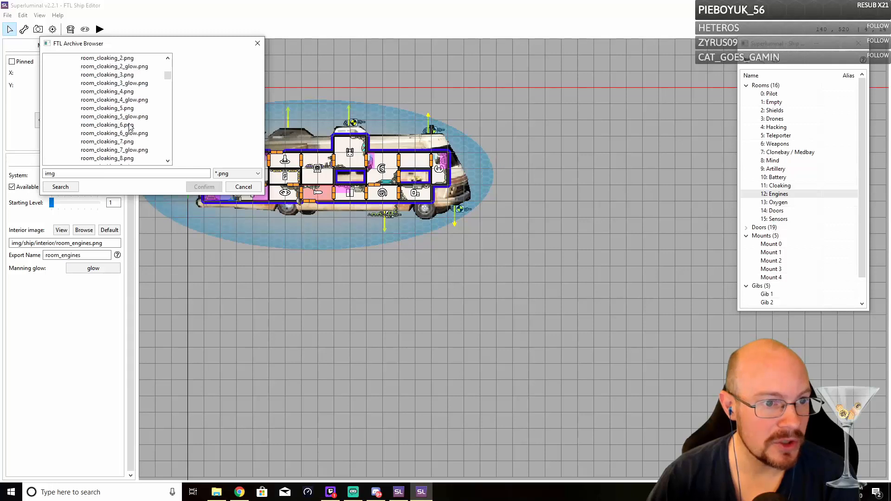
pyautogui.scroll(1, 109, 111)
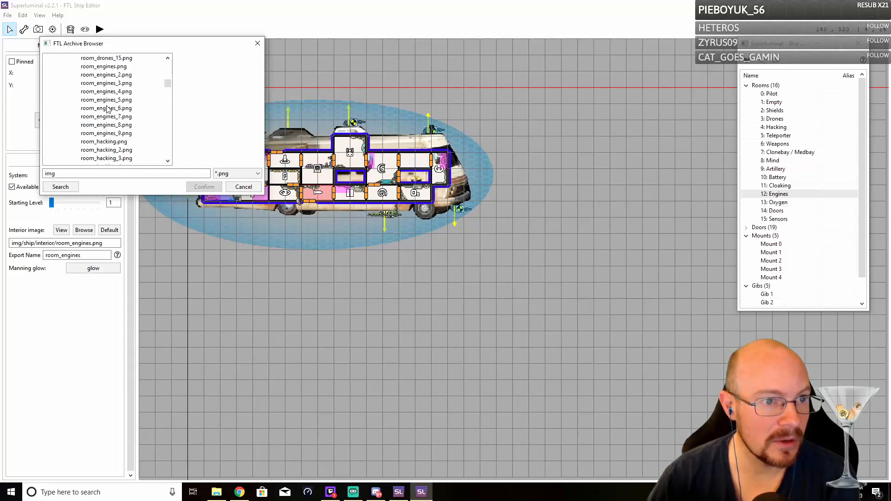
pyautogui.click(110, 69)
pyautogui.click(110, 75)
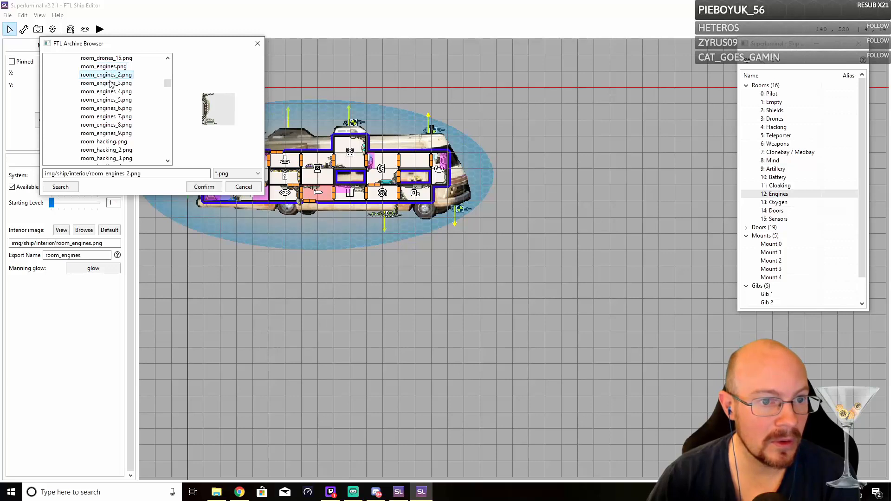
pyautogui.click(204, 187)
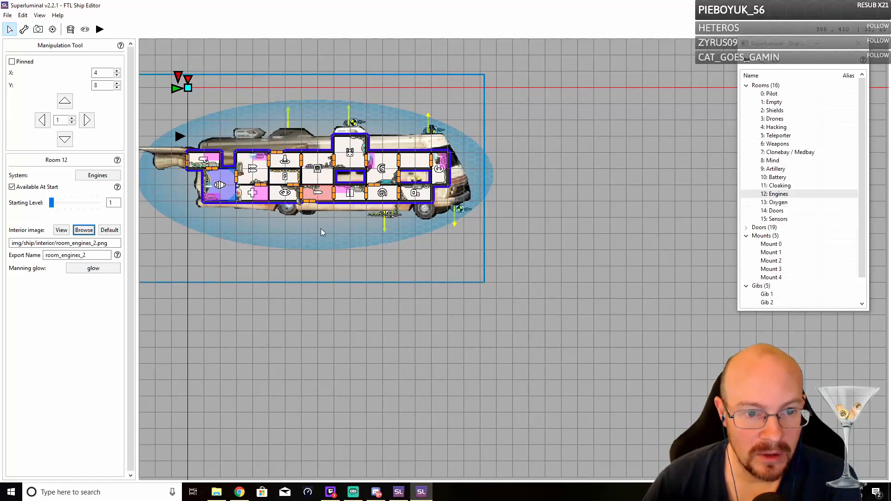
# - Select the Weapons room and open the database's img/ship/interior folder for its interior image
pyautogui.click(261, 168)
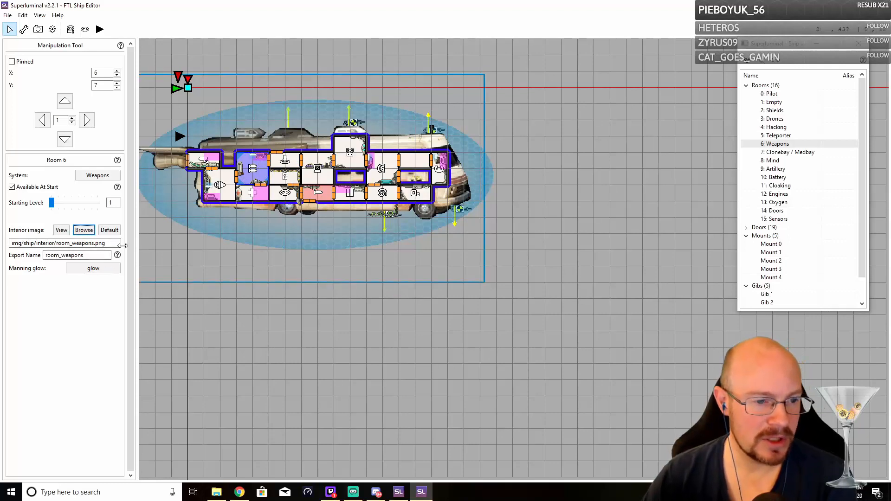
pyautogui.click(90, 232)
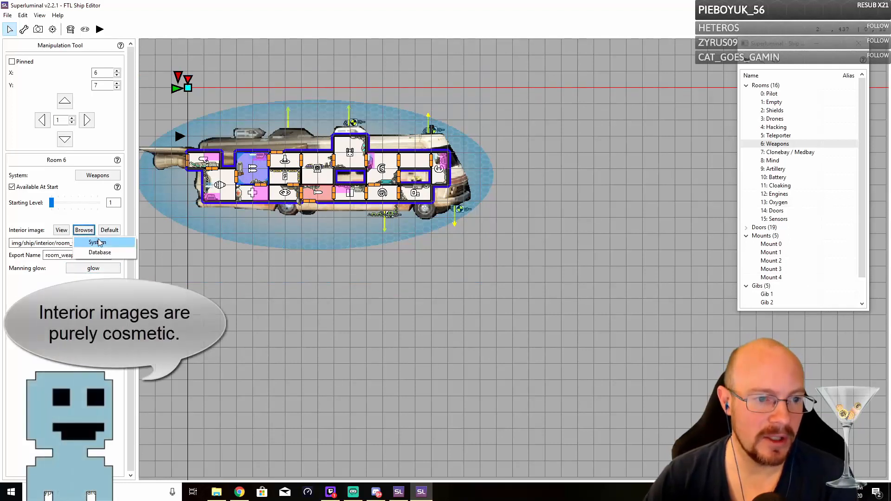
pyautogui.click(99, 251)
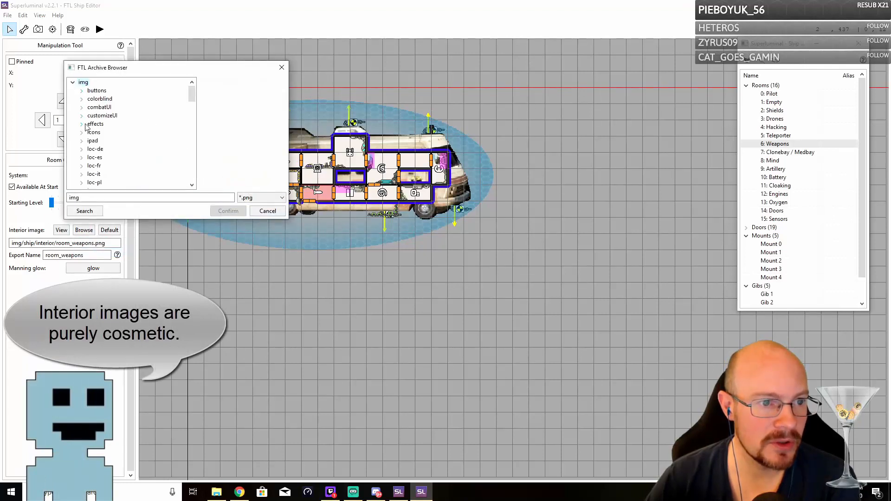
pyautogui.scroll(-5, 93, 158)
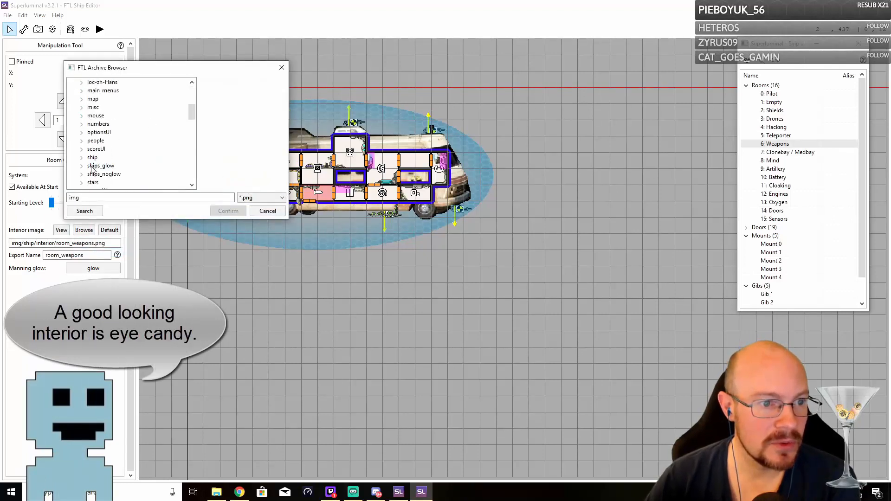
pyautogui.click(82, 158)
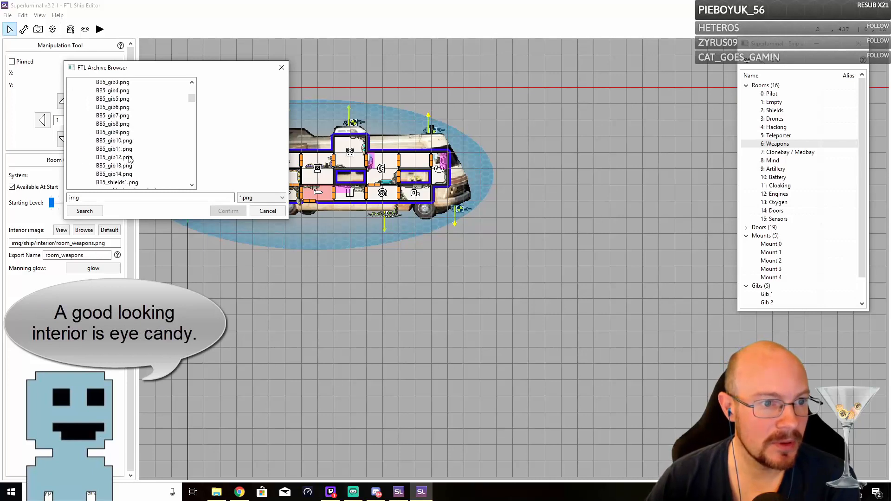
pyautogui.click(91, 91)
# - Compare the weapons images against the ship layout and set the Weapons room's interior image to room_weapons_4.png
pyautogui.scroll(-15, 171, 147)
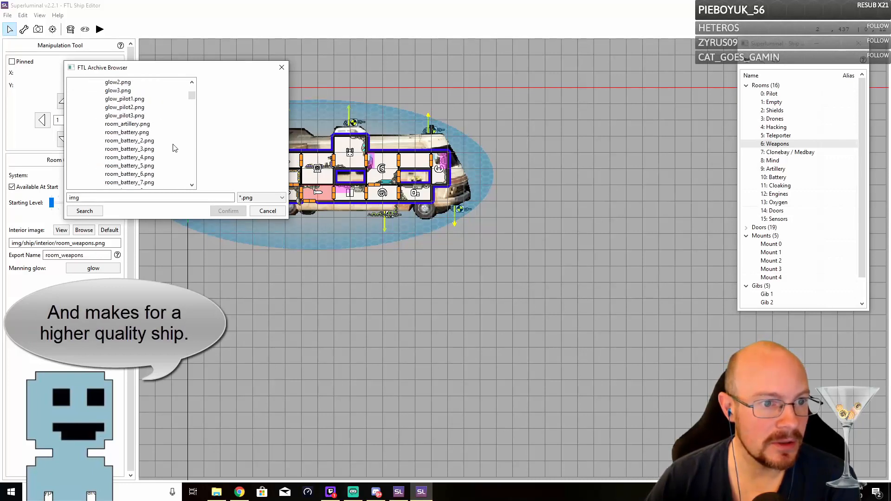
pyautogui.scroll(-15, 172, 151)
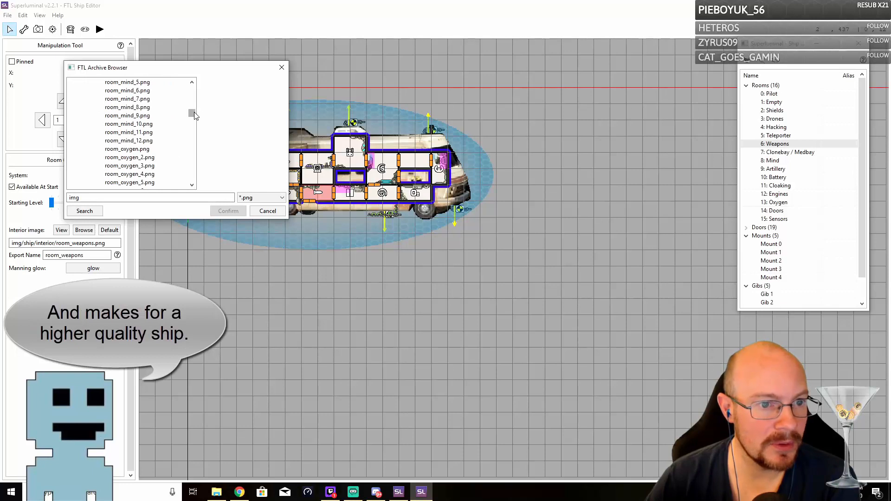
pyautogui.moveTo(195, 116)
pyautogui.mouseDown()
pyautogui.moveTo(191, 141)
pyautogui.moveTo(186, 115)
pyautogui.mouseUp()
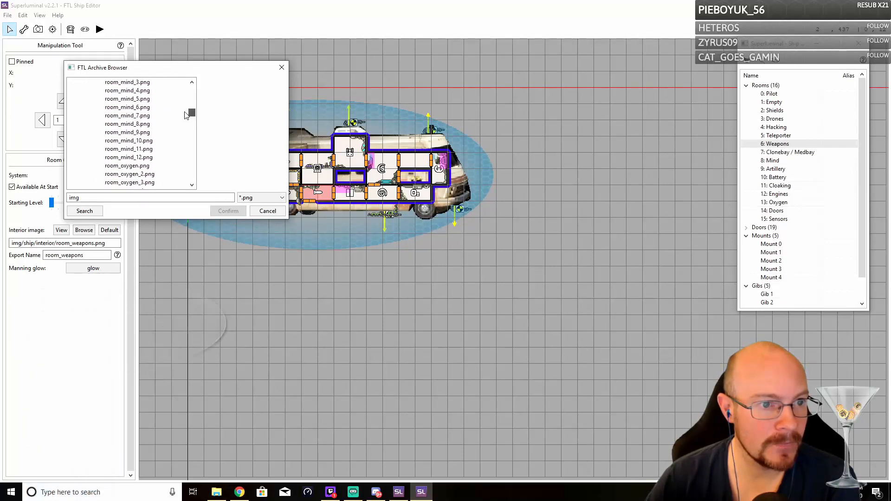
pyautogui.scroll(-12, 175, 121)
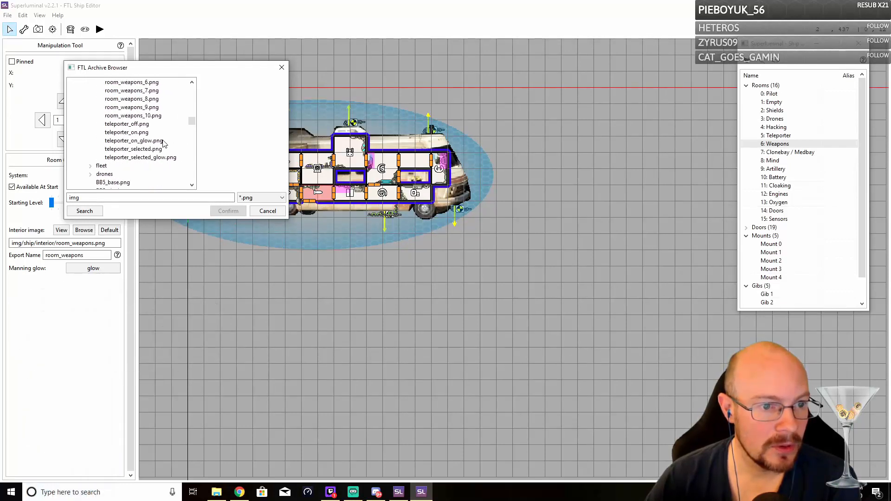
pyautogui.click(137, 117)
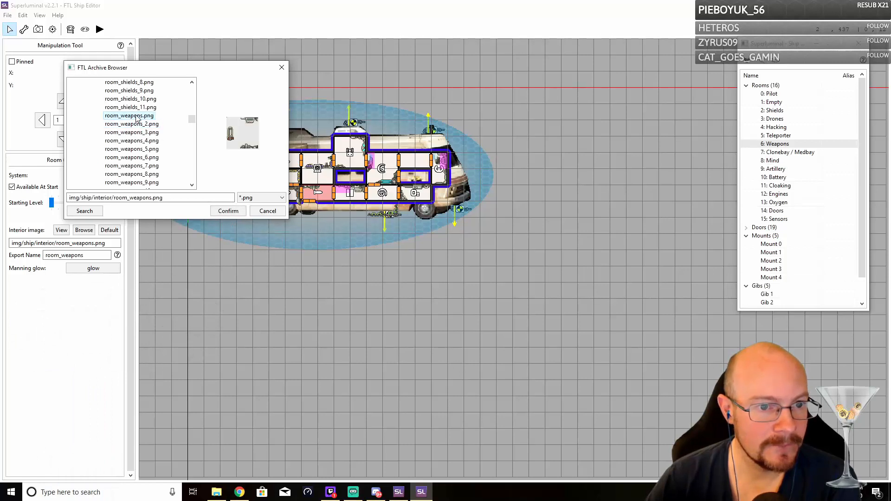
pyautogui.click(137, 134)
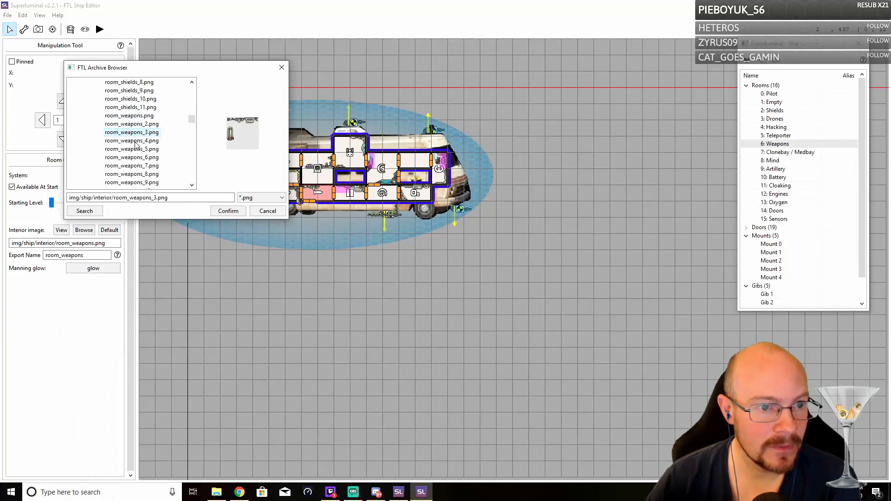
pyautogui.click(136, 142)
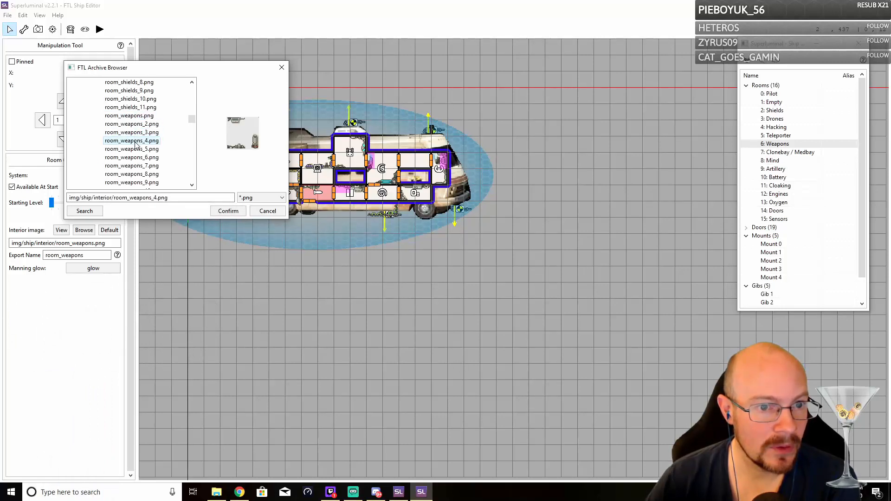
pyautogui.moveTo(180, 70); pyautogui.dragTo(306, 245)
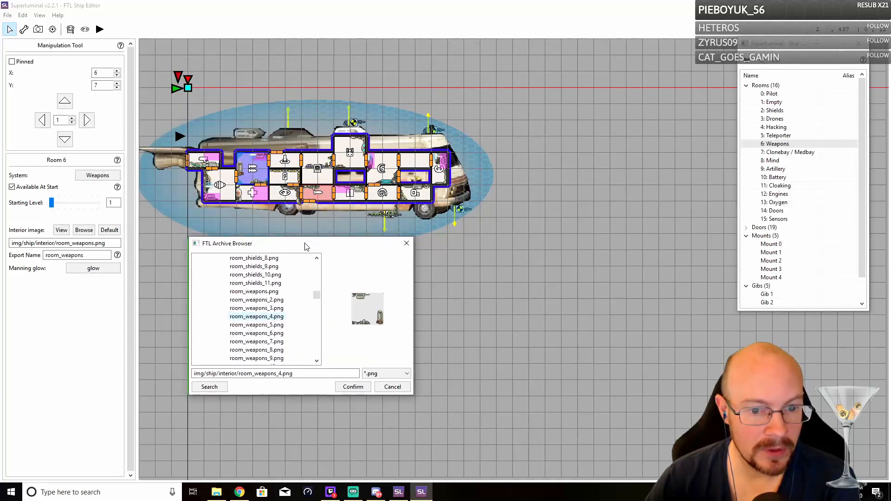
pyautogui.click(357, 387)
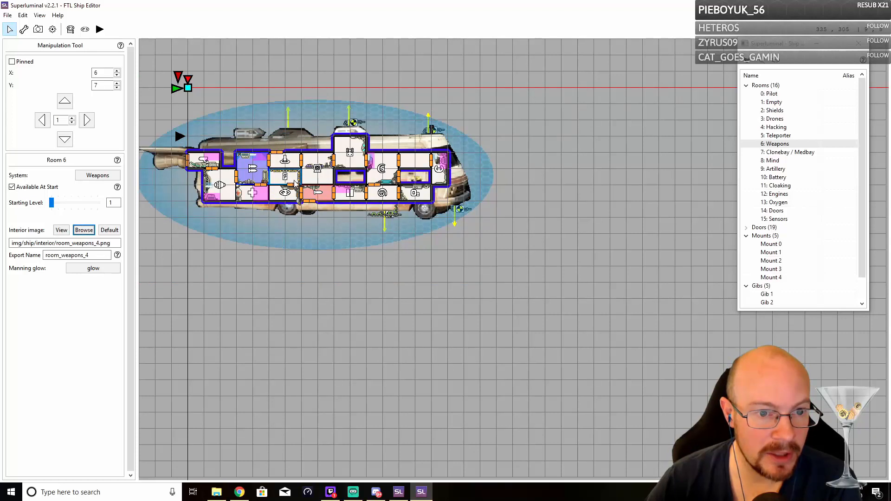
# - Select the Sensors room and open the database's img/ship/interior folder for its interior image
pyautogui.click(205, 161)
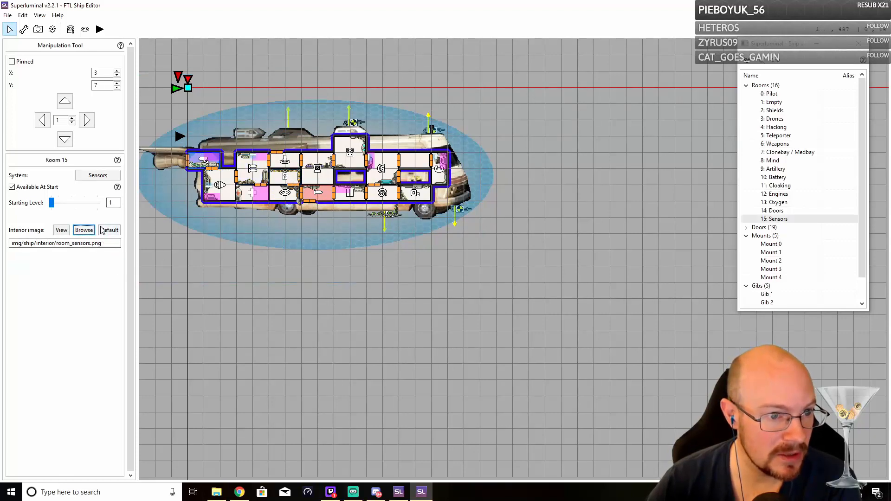
pyautogui.click(84, 230)
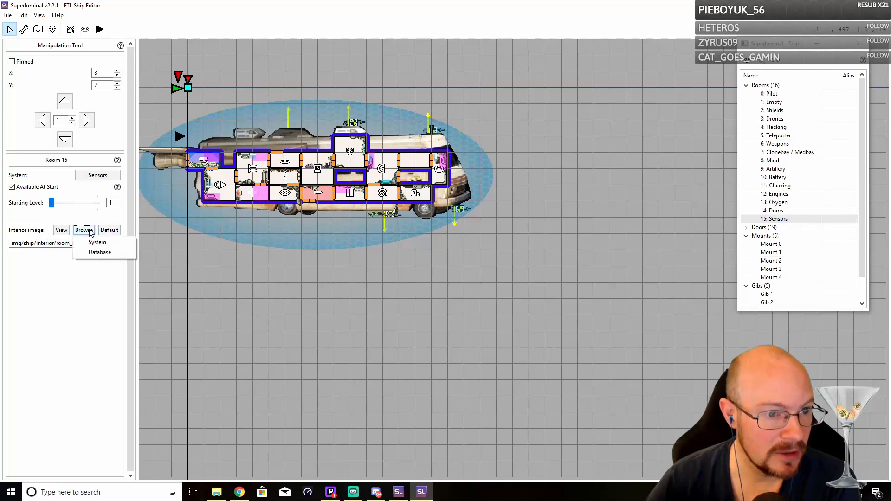
pyautogui.click(105, 253)
pyautogui.click(97, 107)
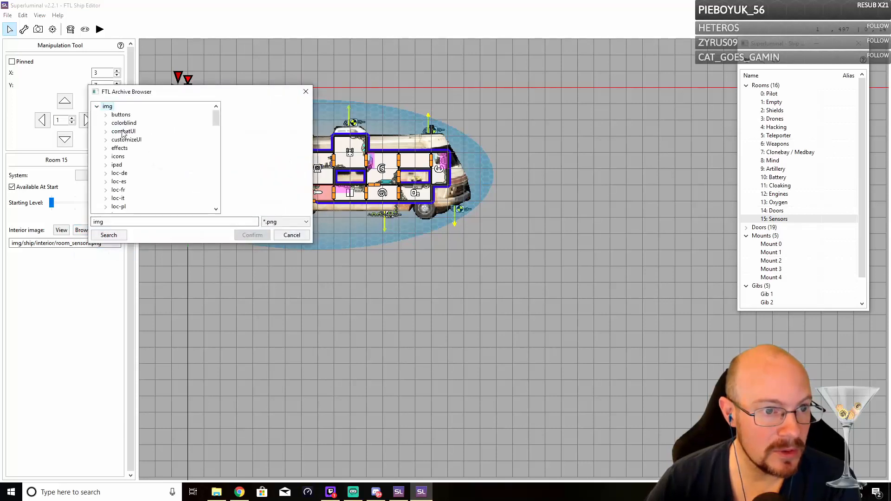
pyautogui.scroll(-6, 167, 188)
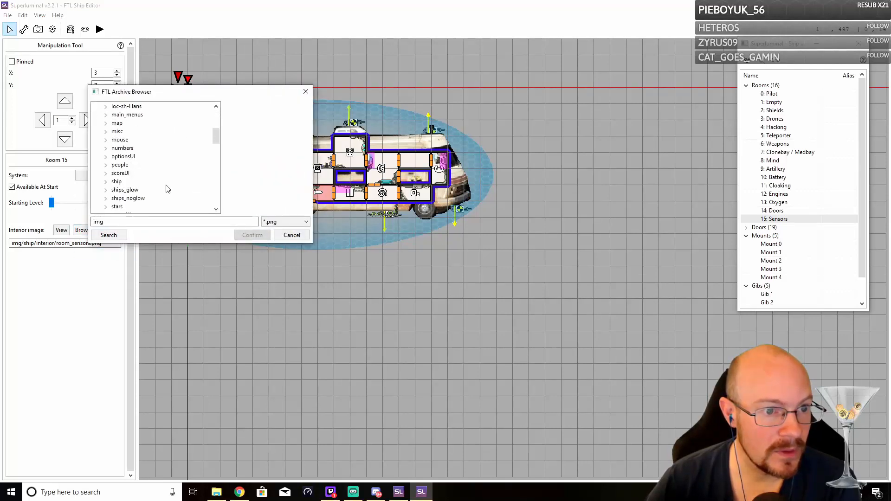
pyautogui.click(106, 185)
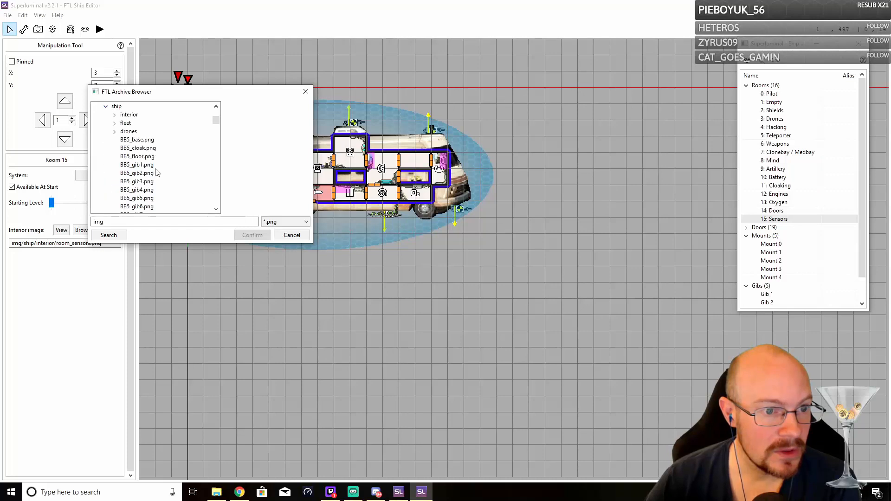
pyautogui.click(115, 116)
# - Find the sensors images in the interior folder and set the Sensors room's interior image to room_sensors_2.png
pyautogui.moveTo(216, 121); pyautogui.dragTo(217, 144)
pyautogui.scroll(-5, 190, 153)
pyautogui.scroll(3, 191, 153)
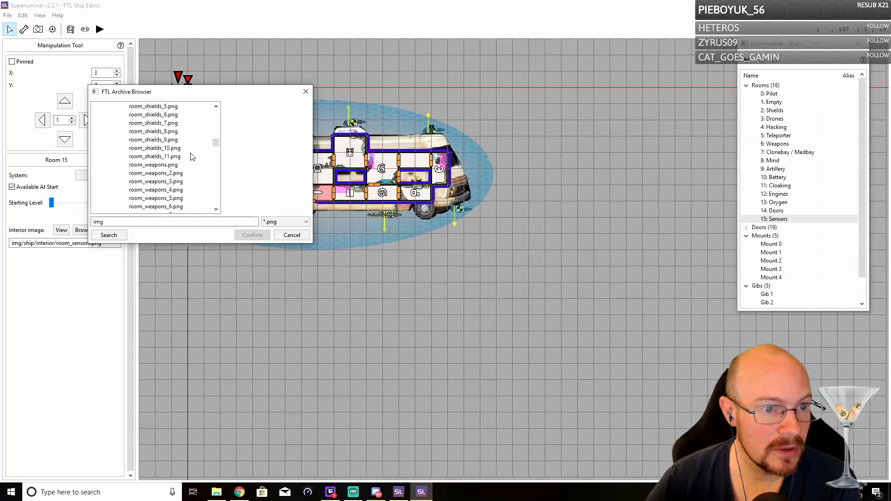
pyautogui.scroll(3, 193, 157)
pyautogui.click(154, 114)
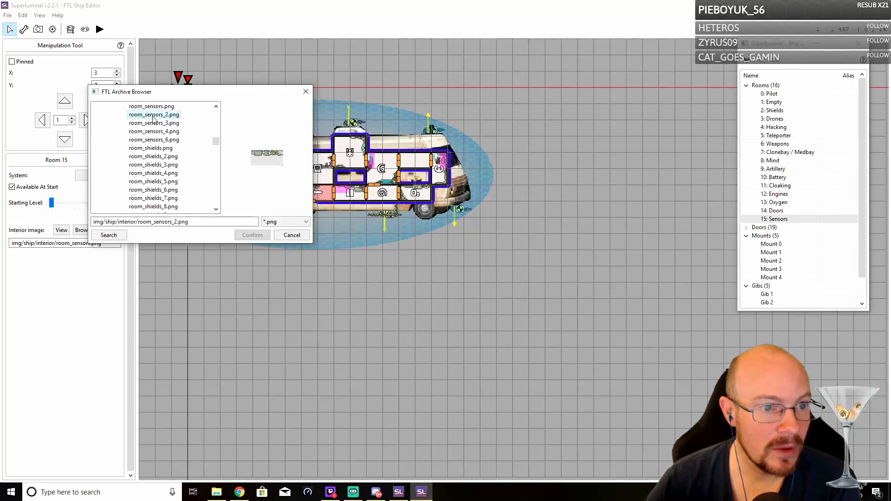
pyautogui.moveTo(201, 93); pyautogui.dragTo(326, 225)
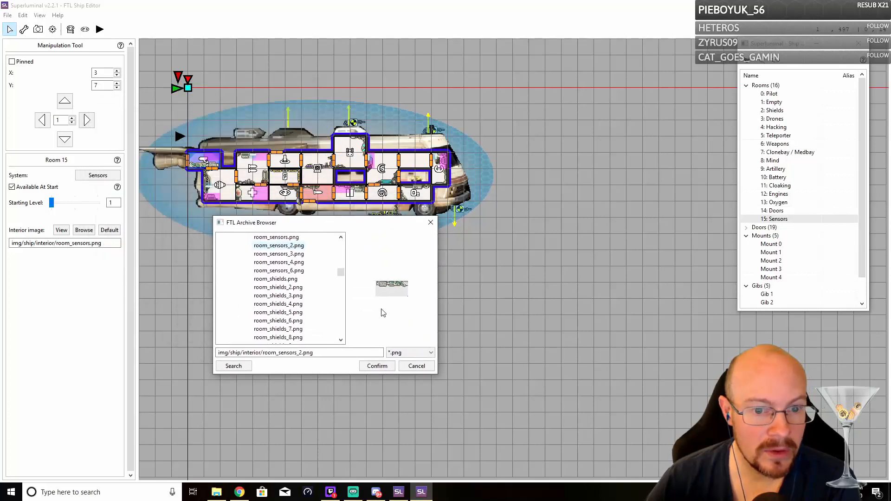
pyautogui.click(287, 262)
pyautogui.click(291, 246)
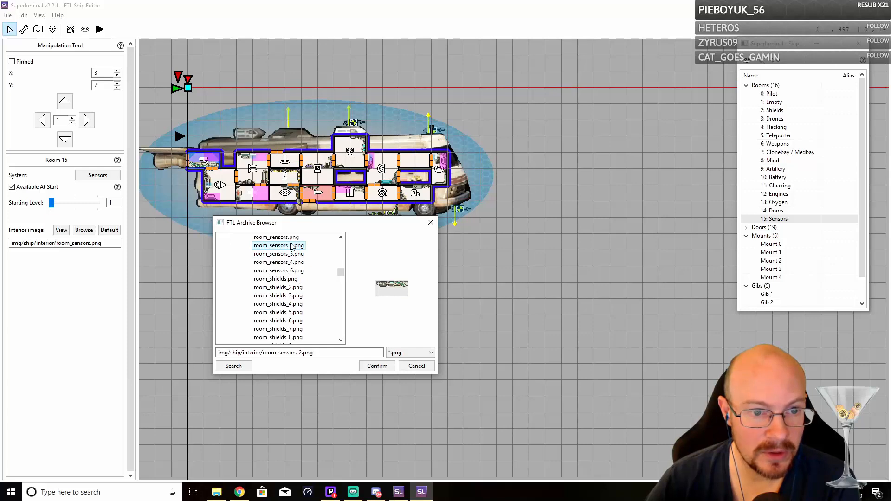
pyautogui.click(377, 365)
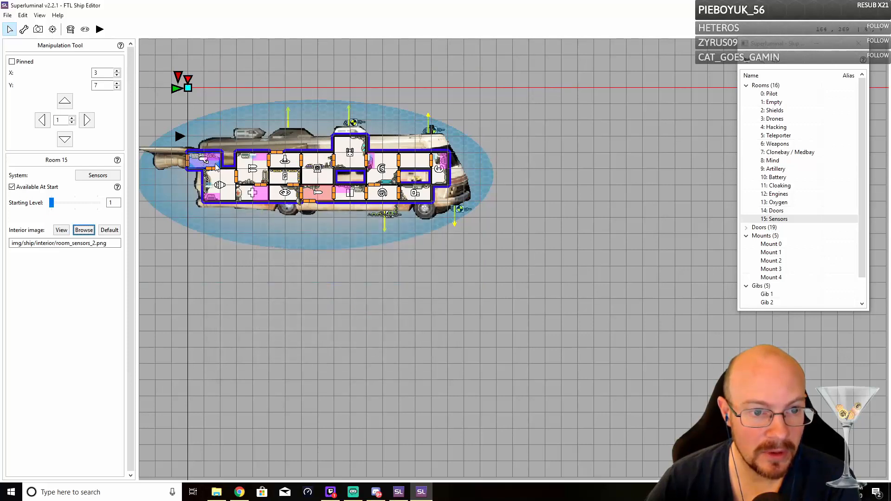
# - Select the Hacking room and open the database's img/ship/interior folder for its interior image
pyautogui.click(328, 180)
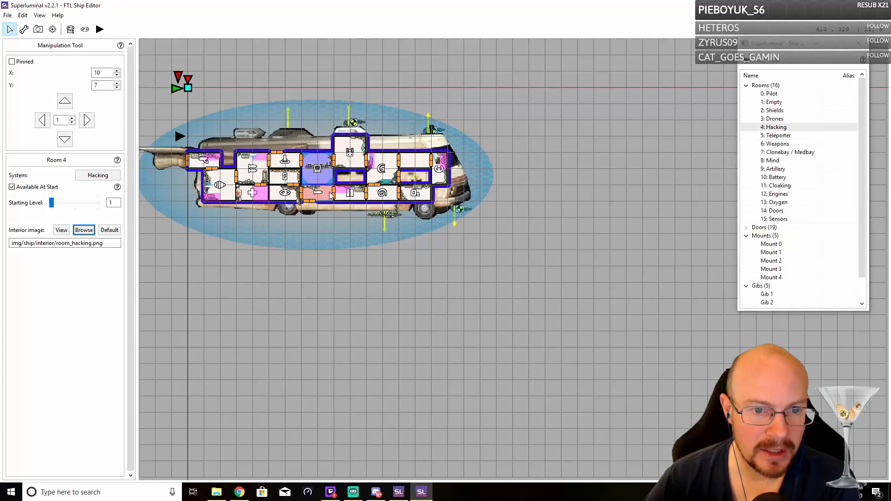
pyautogui.click(83, 231)
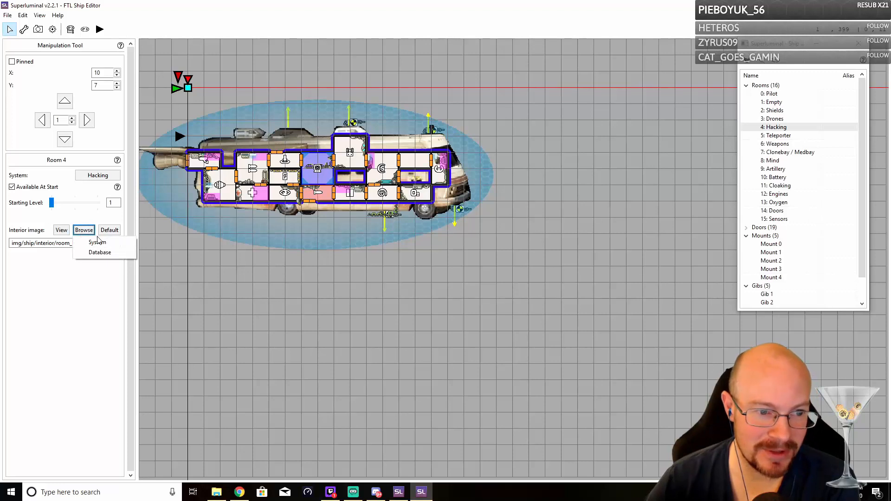
pyautogui.click(100, 253)
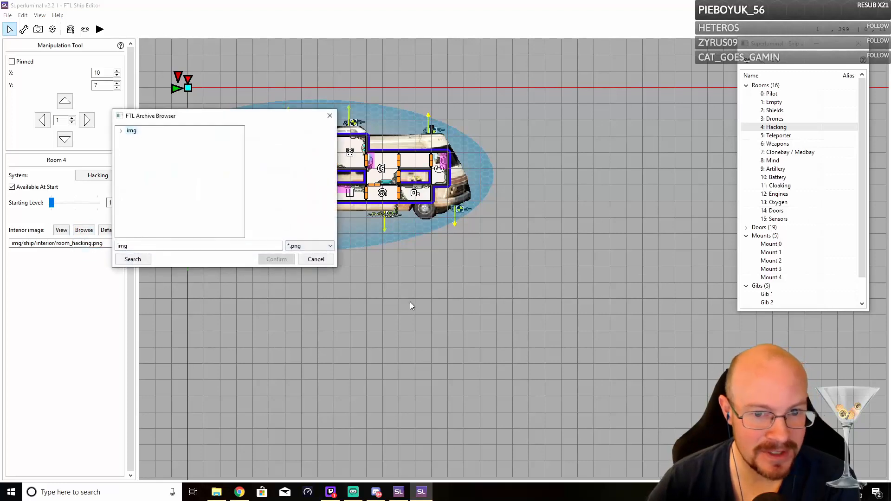
pyautogui.moveTo(257, 180); pyautogui.dragTo(302, 235)
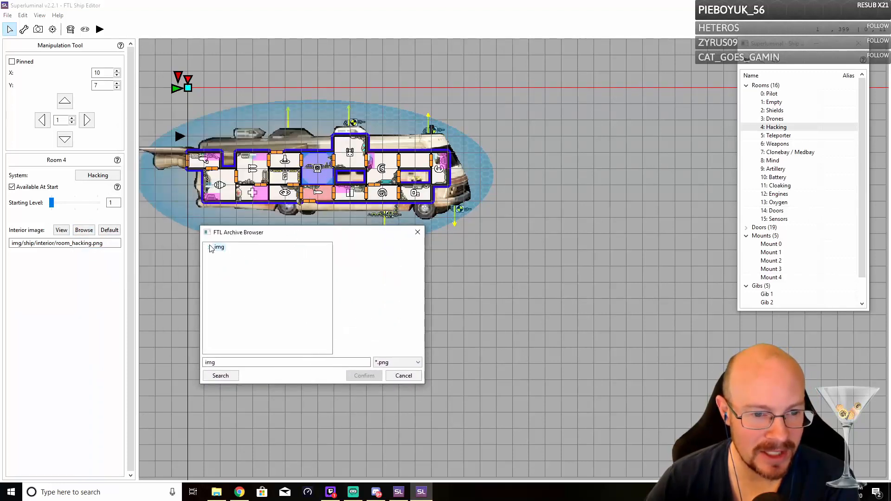
pyautogui.click(210, 248)
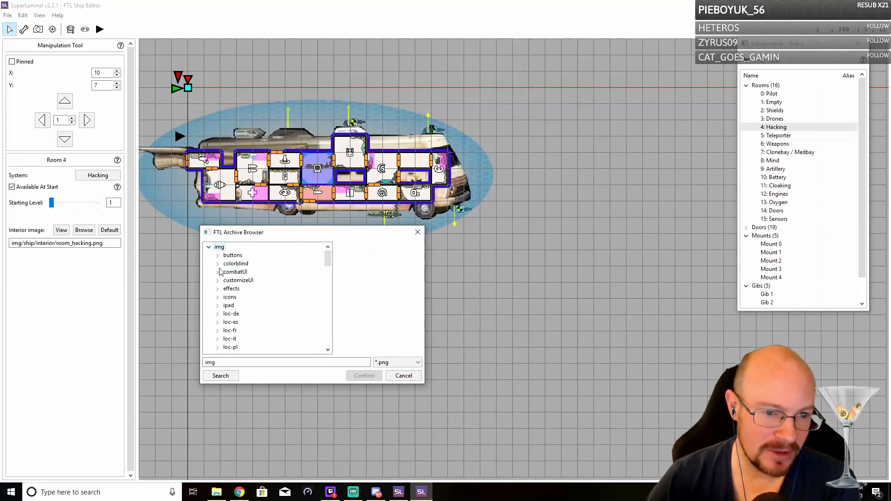
pyautogui.scroll(-3, 331, 258)
pyautogui.scroll(3, 330, 259)
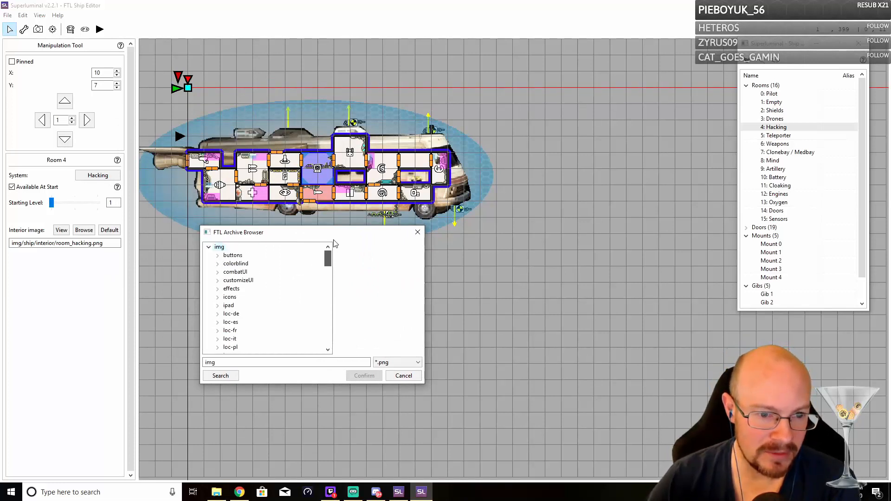
pyautogui.scroll(-4, 292, 296)
pyautogui.scroll(-2, 274, 317)
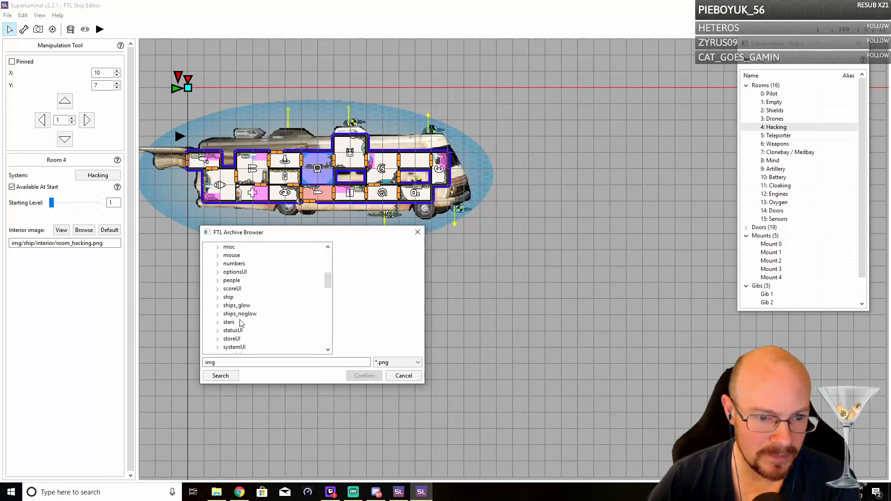
pyautogui.click(218, 298)
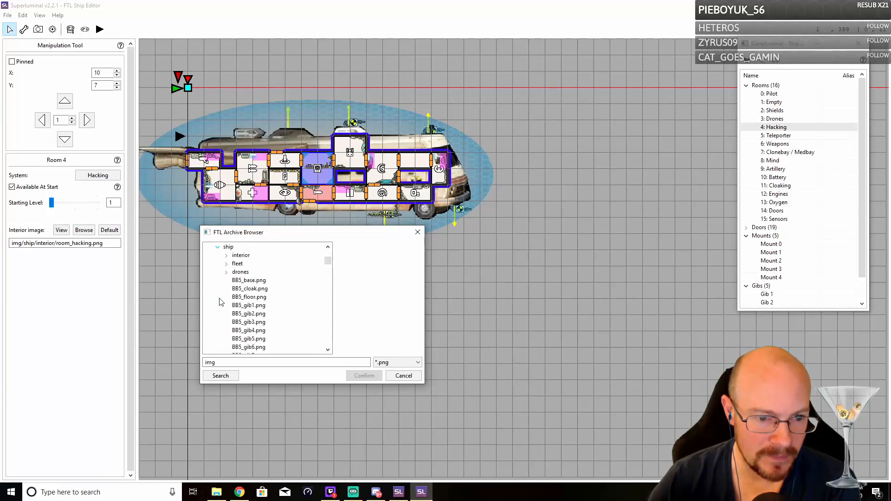
pyautogui.click(226, 256)
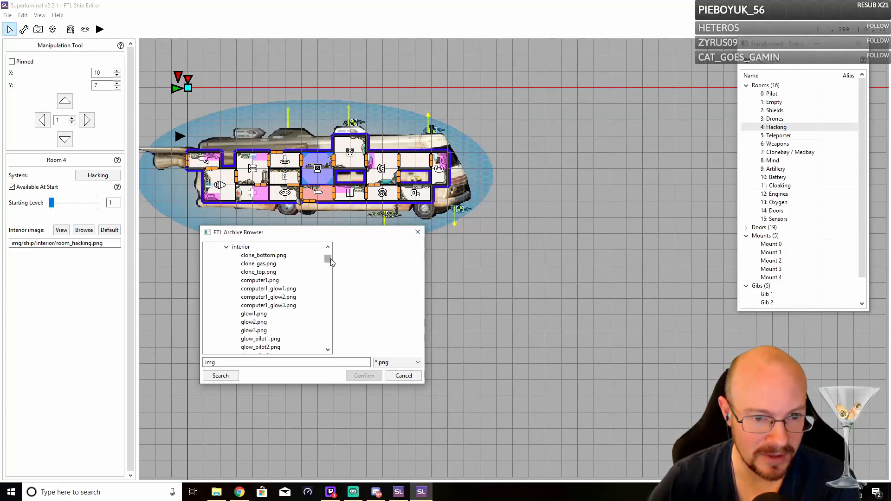
# - Compare the hacking images against the ship layout and set the Hacking room's interior image to room_hacking_8.png
pyautogui.moveTo(331, 262)
pyautogui.mouseDown()
pyautogui.moveTo(331, 281)
pyautogui.moveTo(331, 272)
pyautogui.mouseUp()
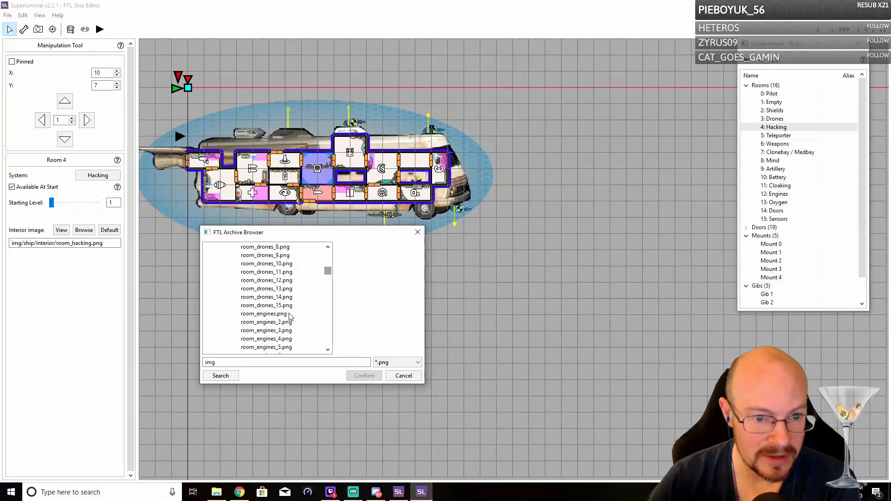
pyautogui.scroll(-4, 290, 317)
pyautogui.click(268, 290)
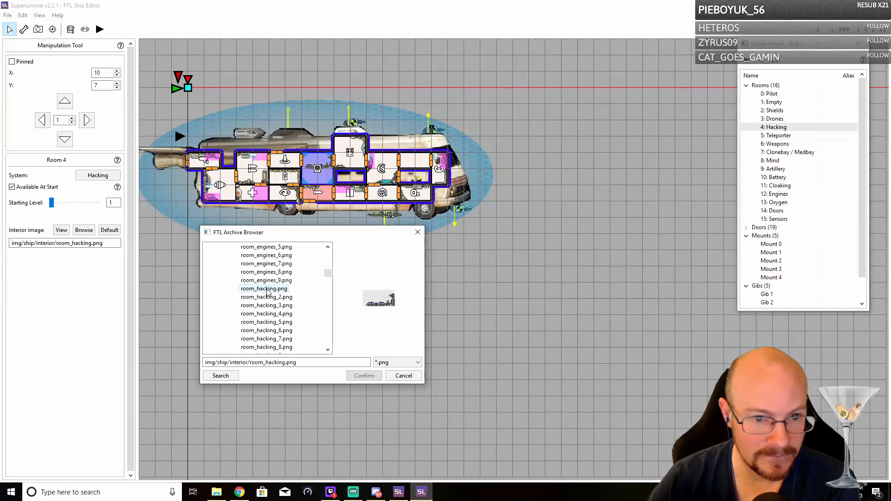
pyautogui.click(270, 314)
pyautogui.click(270, 325)
pyautogui.click(272, 331)
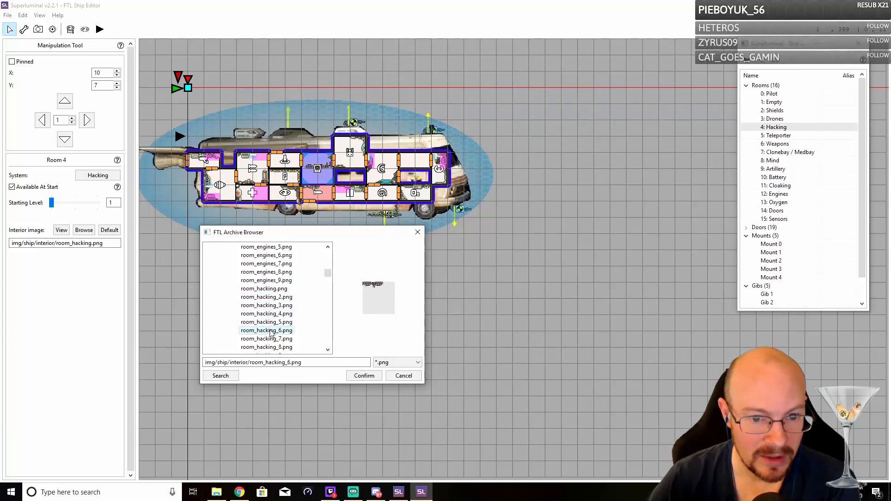
pyautogui.scroll(-8, 332, 283)
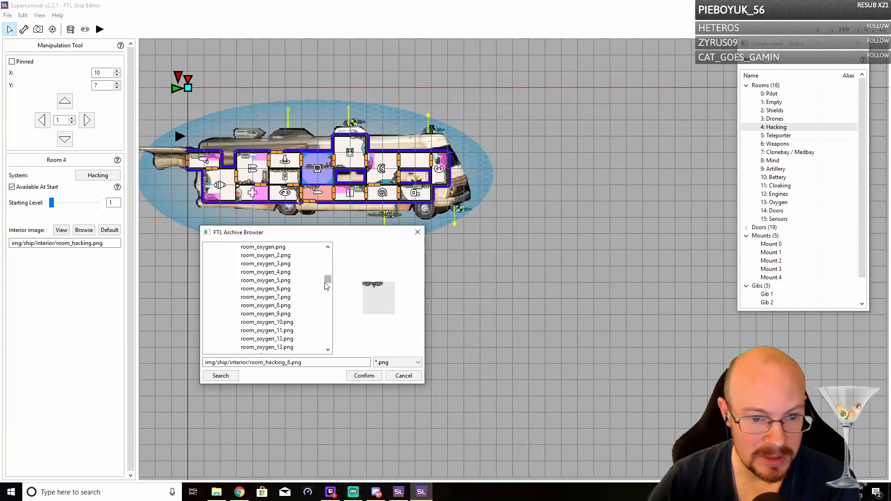
pyautogui.scroll(6, 308, 291)
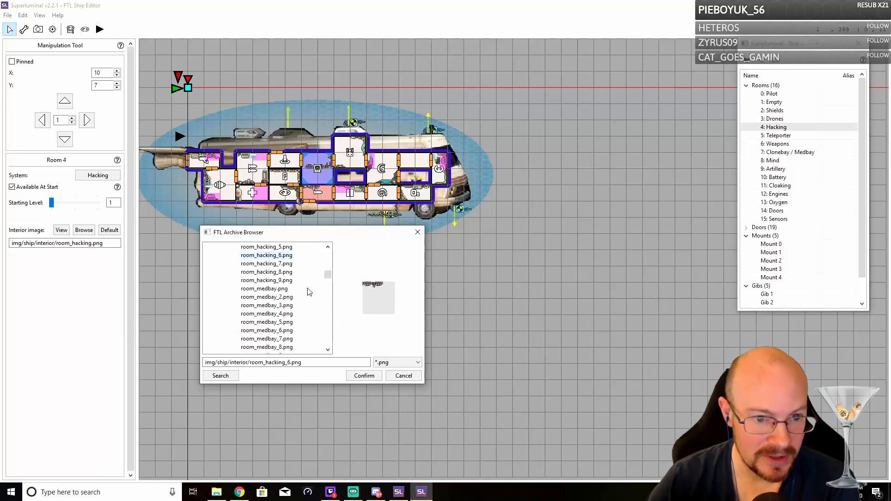
pyautogui.click(263, 272)
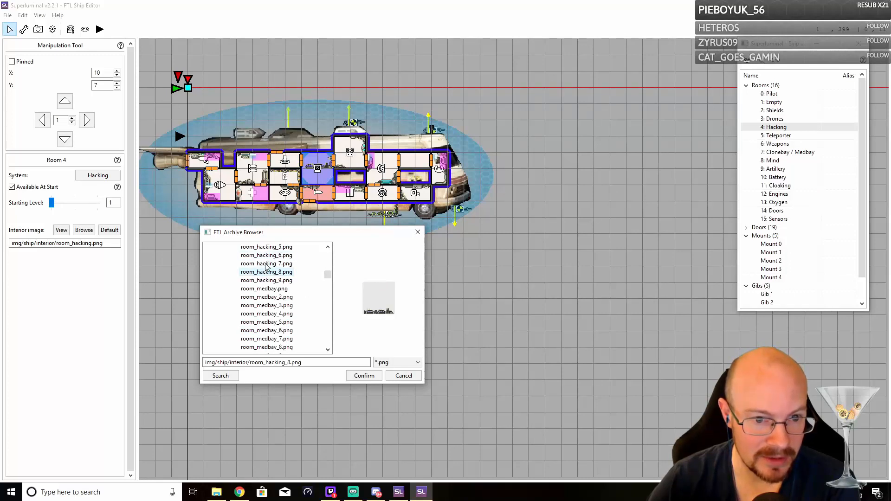
pyautogui.click(364, 376)
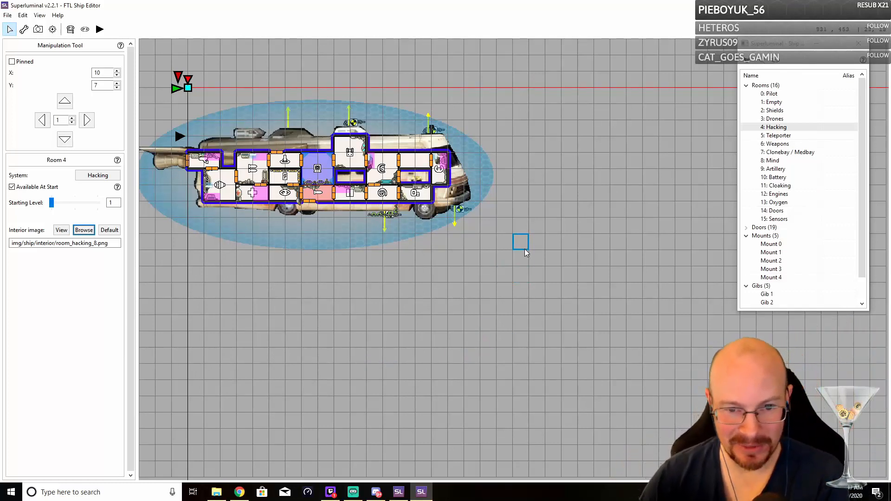
# - Select the Shields room and open the database's img/ship/interior folder for its interior image
pyautogui.click(382, 170)
pyautogui.click(84, 230)
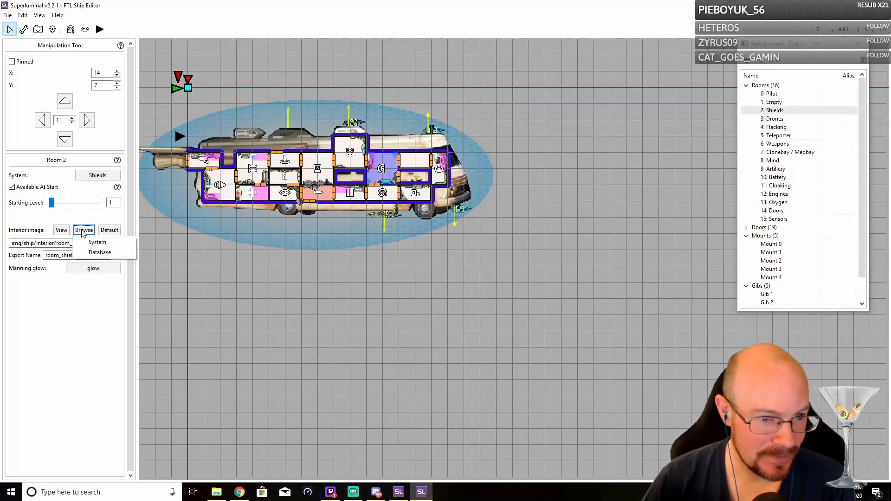
pyautogui.click(101, 253)
pyautogui.moveTo(123, 25); pyautogui.dragTo(469, 271)
pyautogui.click(376, 282)
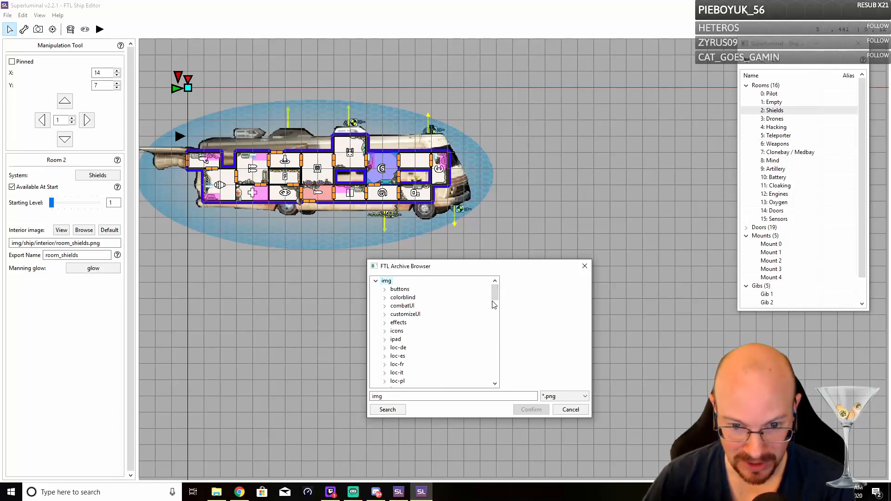
pyautogui.scroll(-4, 494, 305)
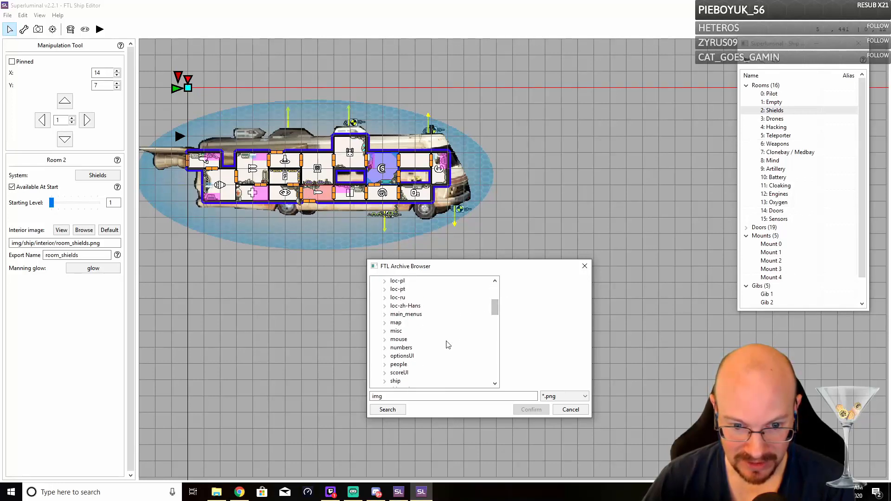
pyautogui.doubleClick(393, 380)
pyautogui.doubleClick(406, 292)
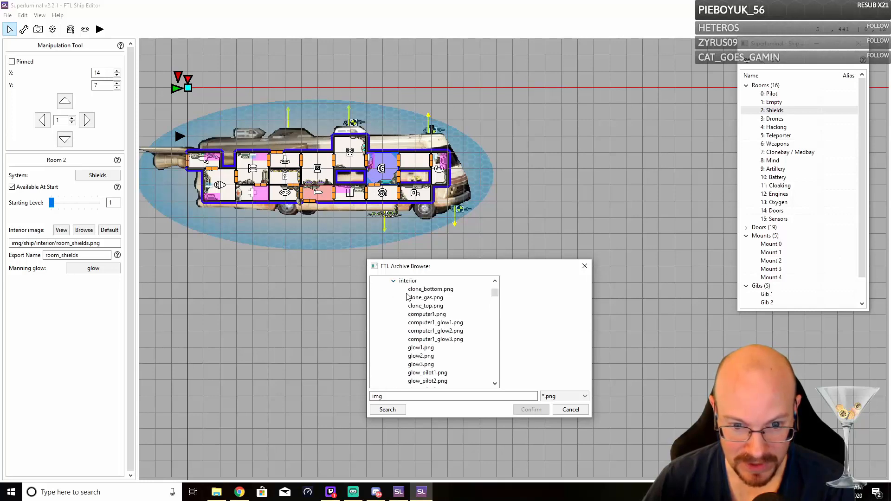
# - Compare the shields images against the ship layout and set the Shields room's interior image to room_shields_9.png
pyautogui.moveTo(495, 292); pyautogui.dragTo(498, 303)
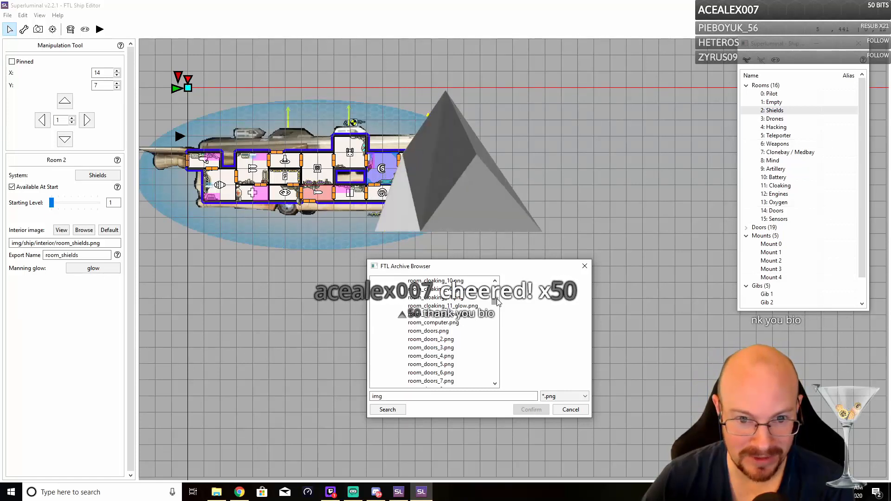
pyautogui.moveTo(497, 299); pyautogui.dragTo(495, 316)
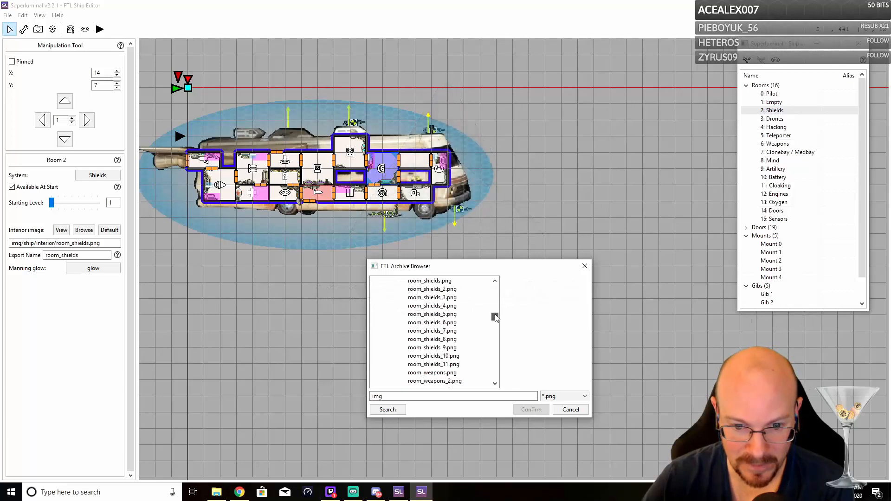
pyautogui.click(436, 282)
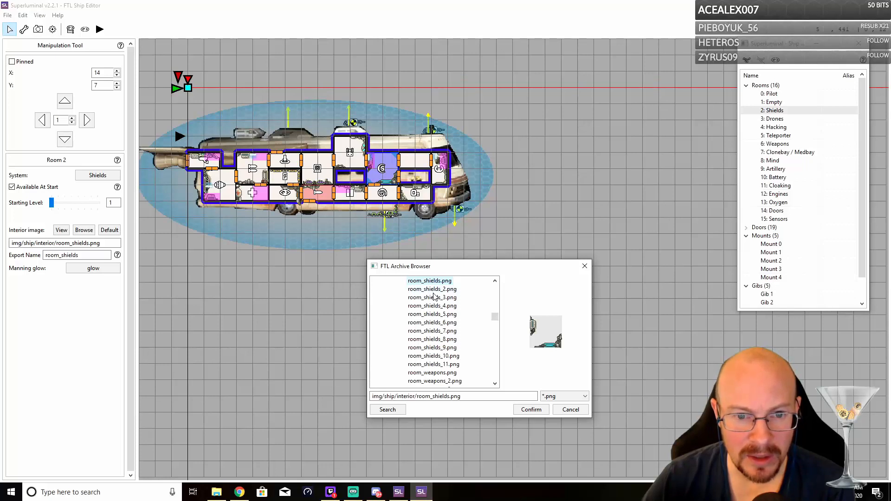
pyautogui.click(434, 292)
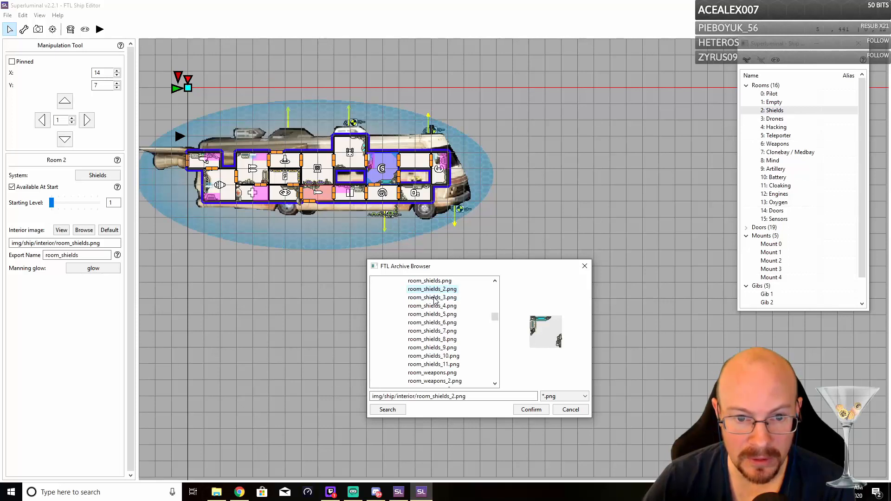
pyautogui.click(435, 299)
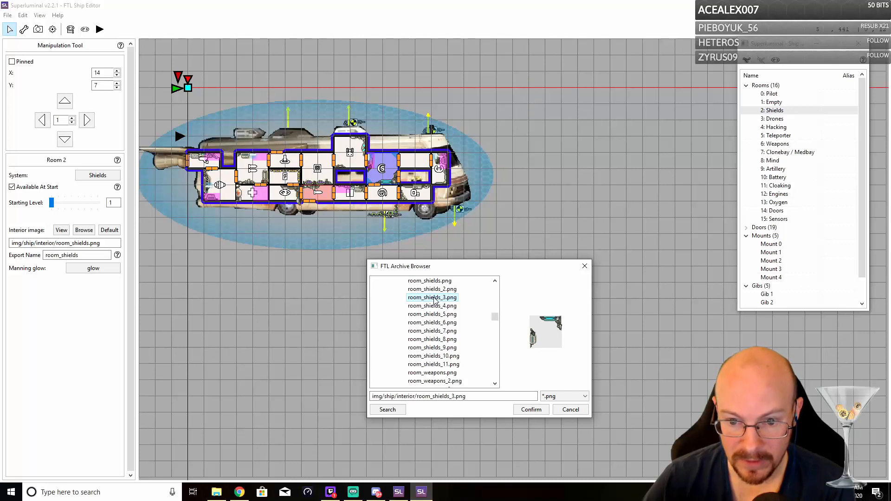
pyautogui.click(434, 306)
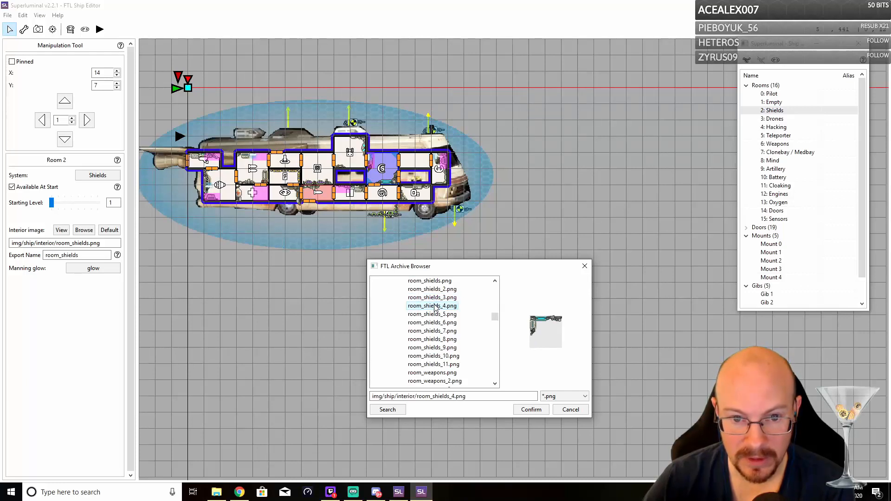
pyautogui.click(438, 315)
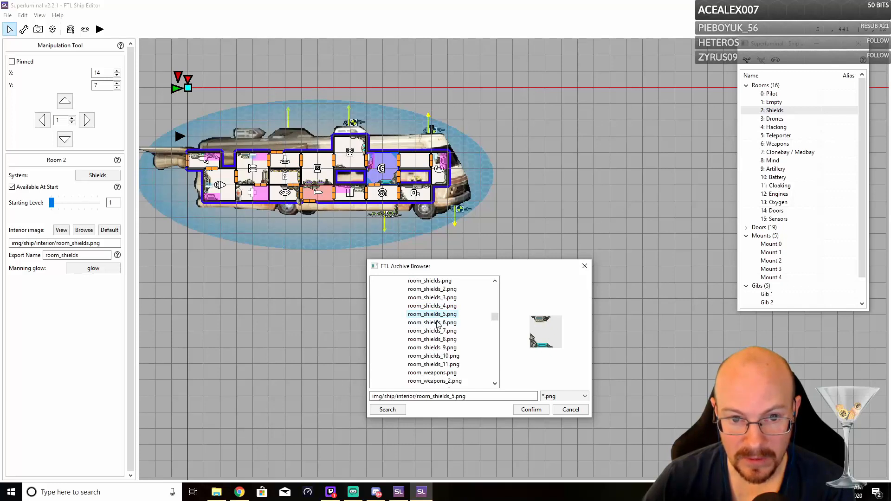
pyautogui.click(437, 324)
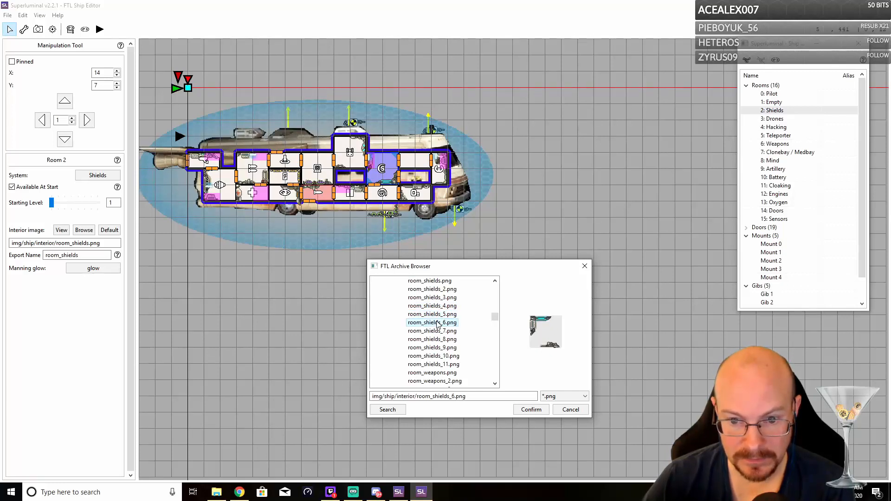
pyautogui.click(440, 331)
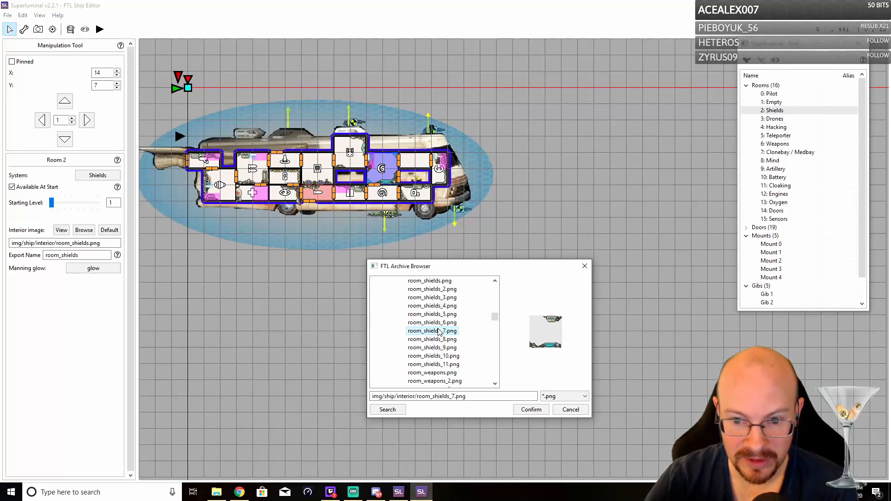
pyautogui.click(439, 342)
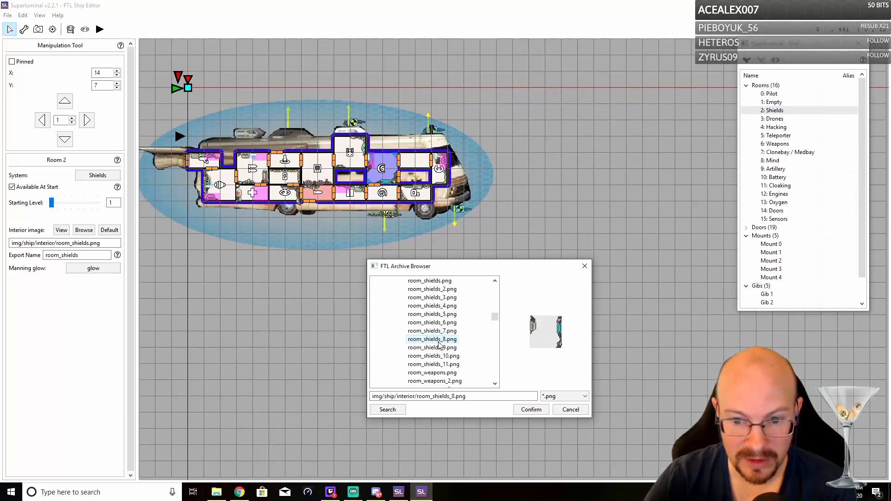
pyautogui.click(441, 349)
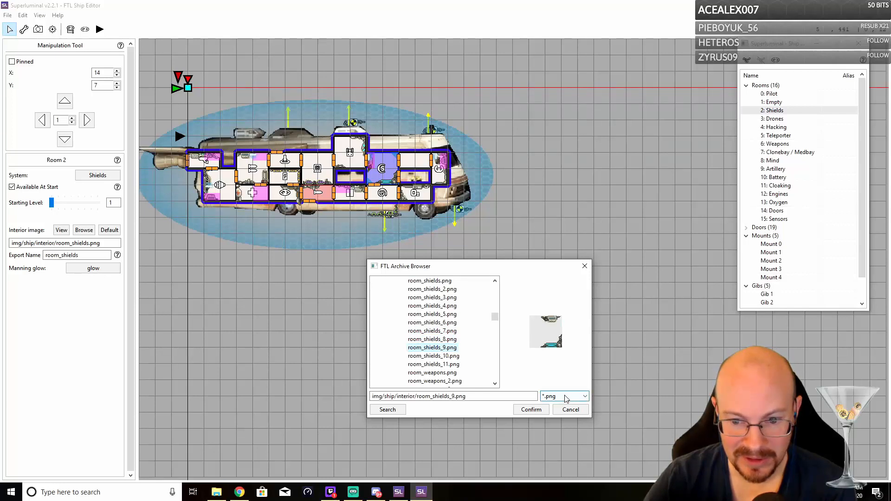
pyautogui.click(531, 409)
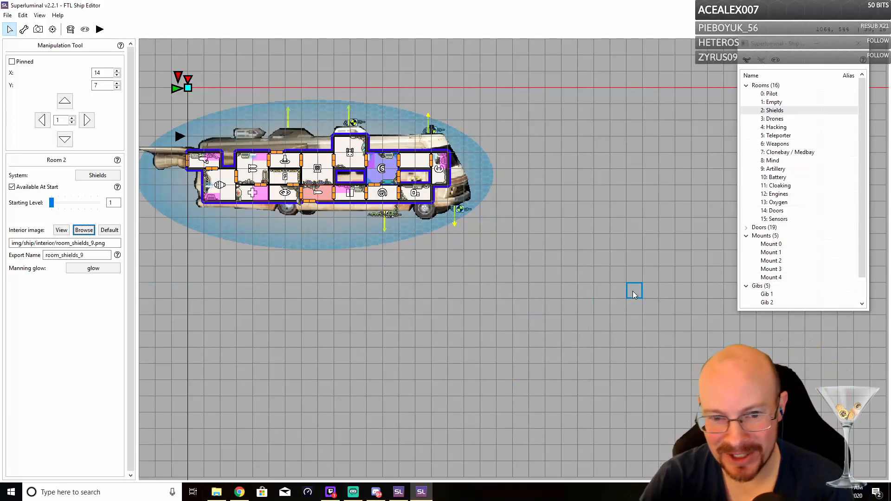
# - Select the Oxygen room and open the database's img/ship/interior folder for its interior image
pyautogui.click(409, 194)
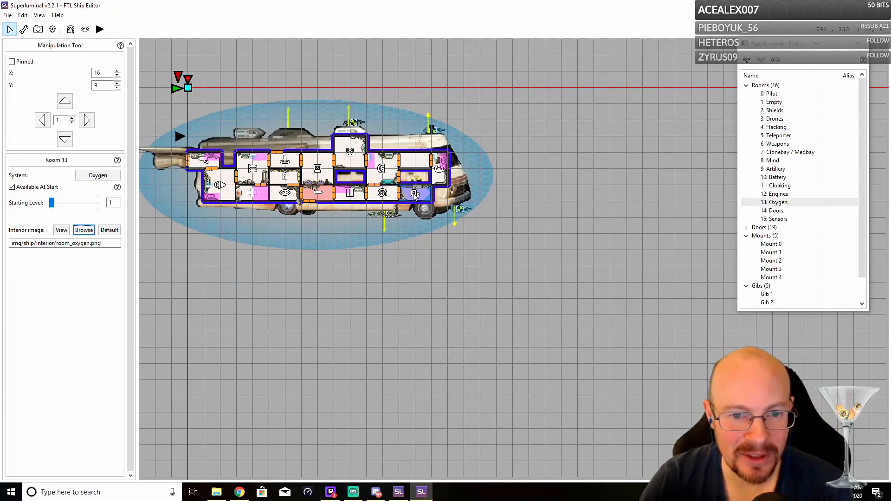
pyautogui.click(91, 231)
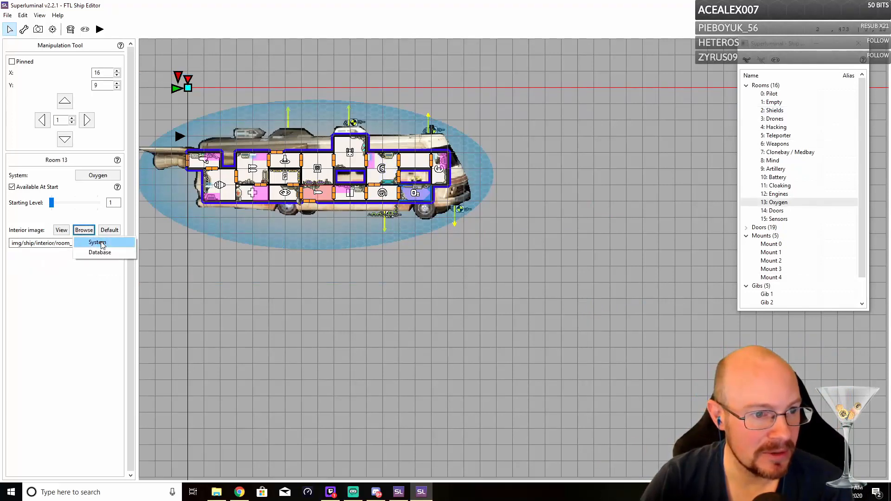
pyautogui.click(103, 251)
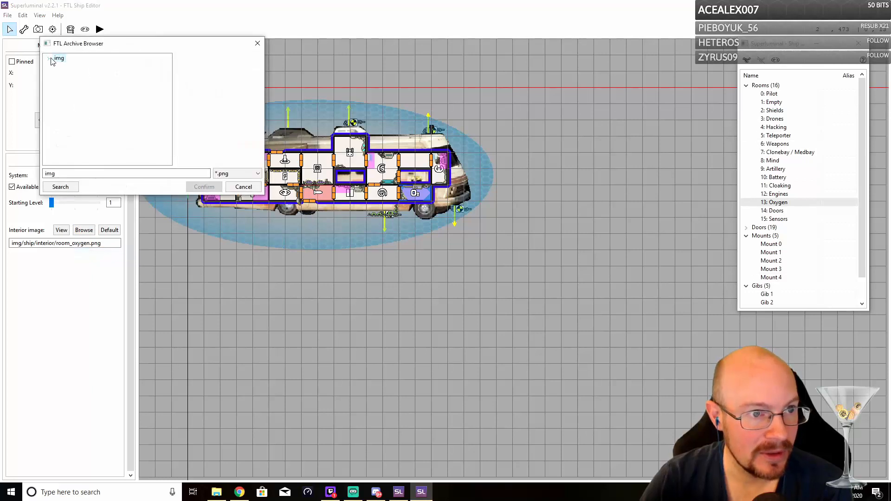
pyautogui.scroll(-4, 80, 112)
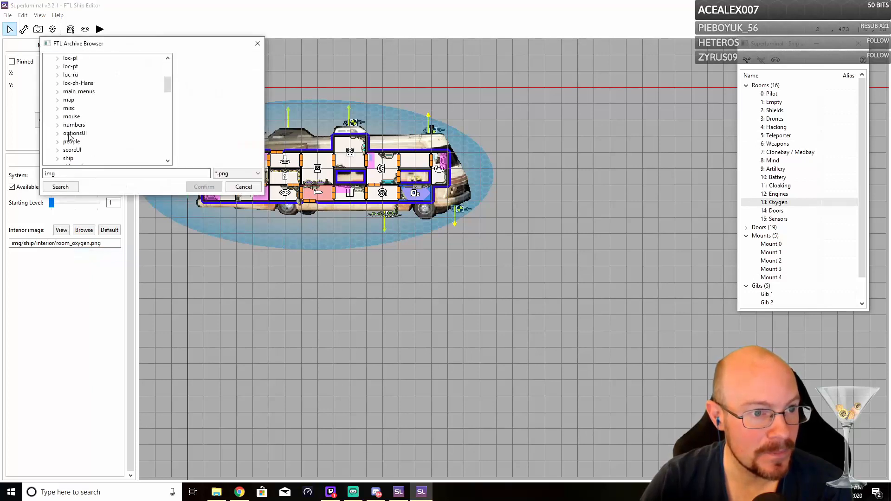
pyautogui.click(58, 159)
pyautogui.click(66, 68)
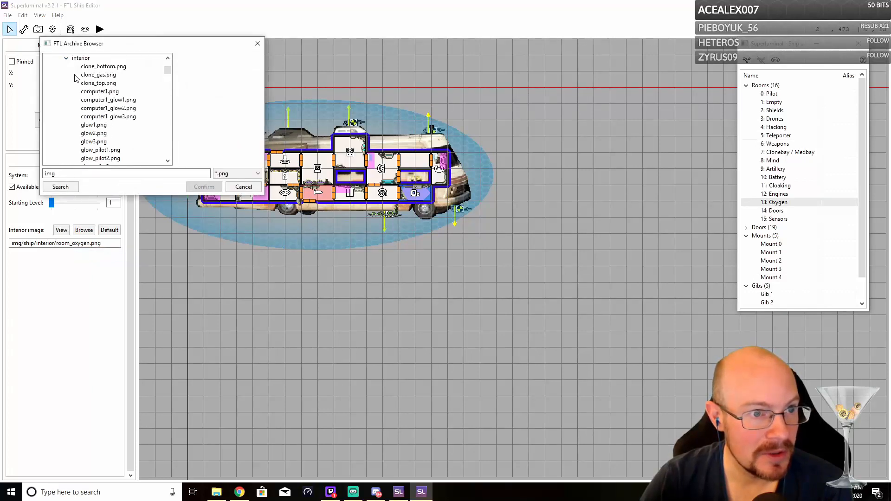
# - Compare the oxygen images in the interior folder and set the Oxygen room's interior image to room_oxygen_2.png
pyautogui.moveTo(167, 72); pyautogui.dragTo(168, 97)
pyautogui.scroll(5, 153, 112)
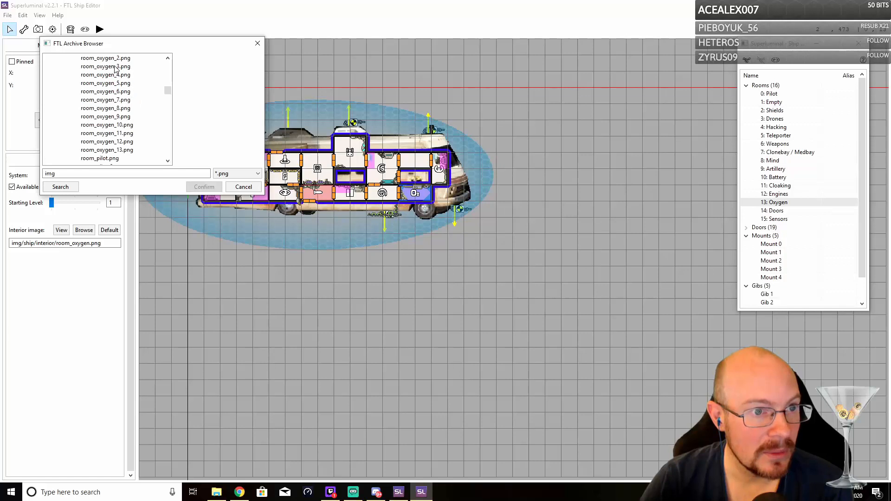
pyautogui.scroll(1, 116, 69)
pyautogui.click(109, 74)
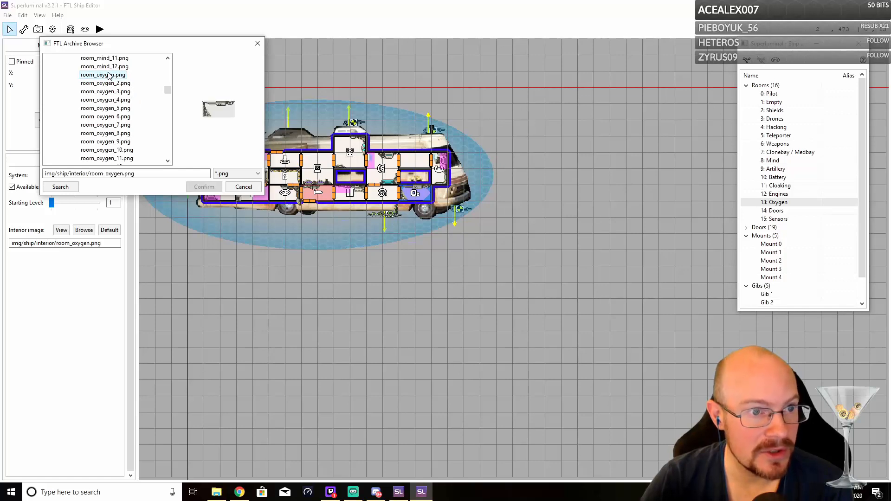
pyautogui.click(106, 85)
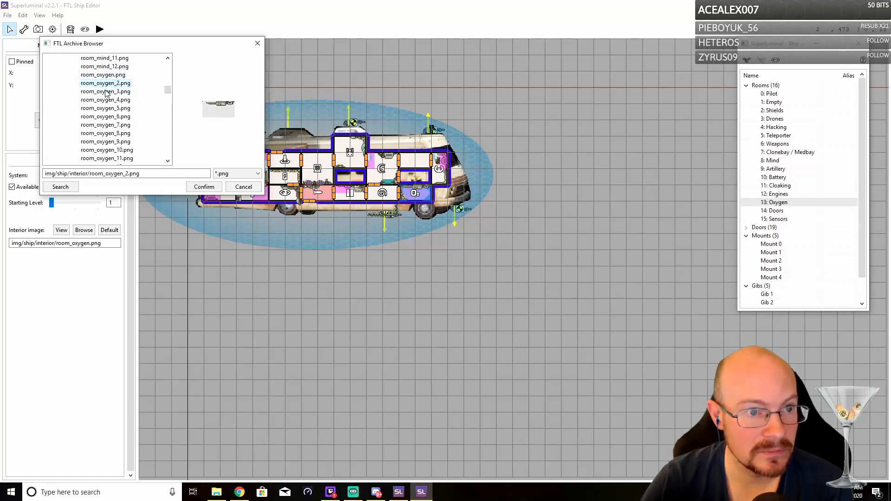
pyautogui.click(106, 92)
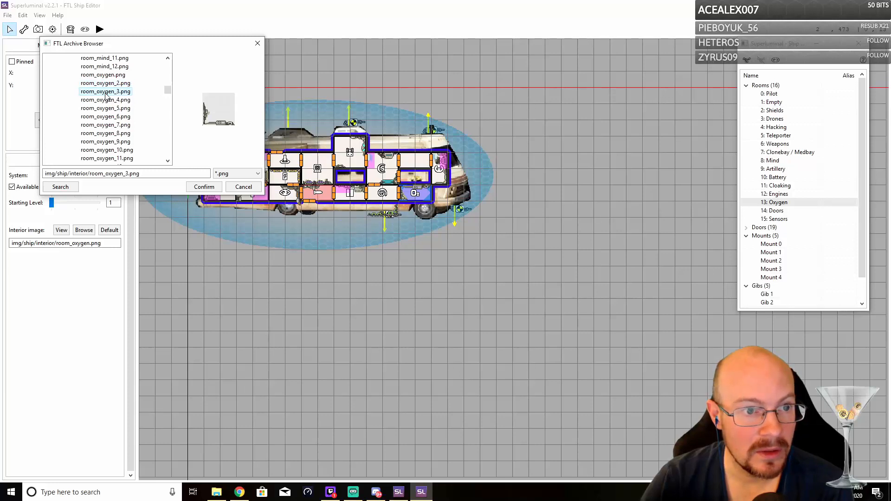
pyautogui.press('Up')
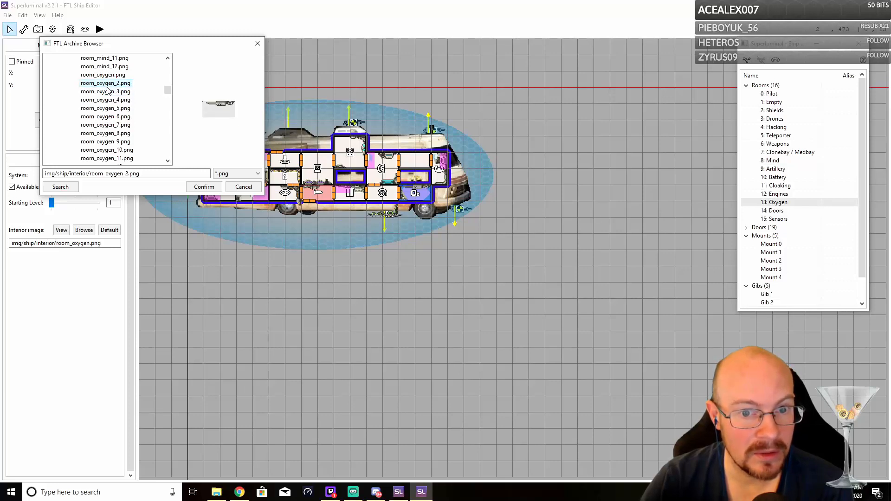
pyautogui.click(108, 101)
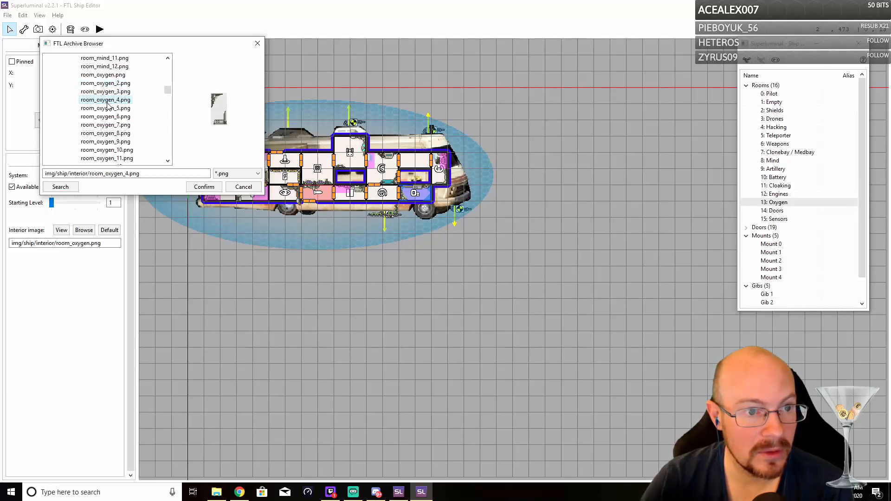
pyautogui.click(108, 110)
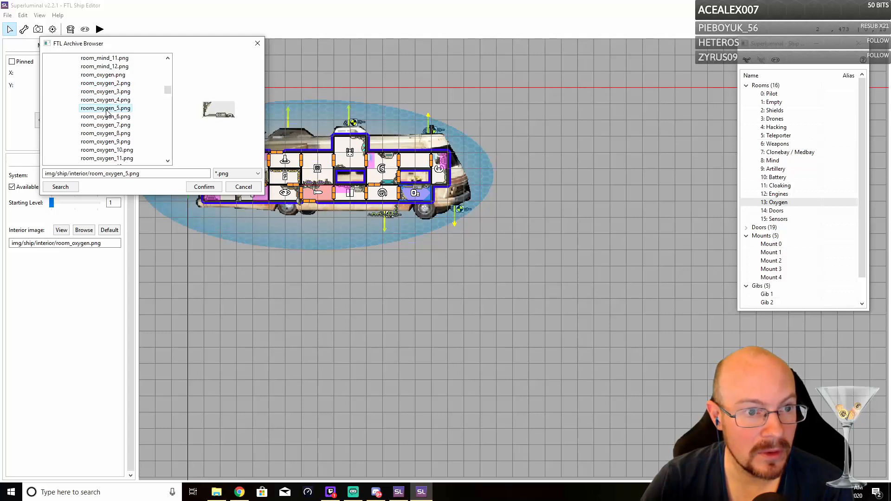
pyautogui.click(108, 118)
pyautogui.click(107, 125)
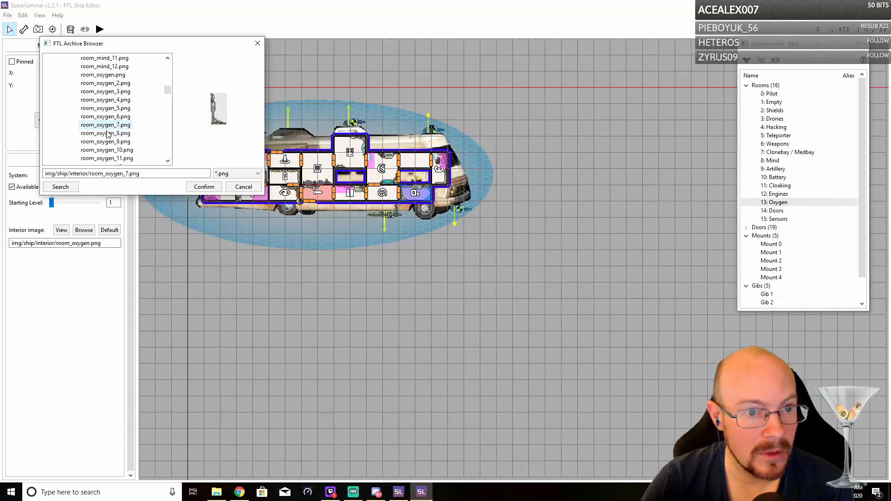
pyautogui.click(108, 134)
pyautogui.click(110, 142)
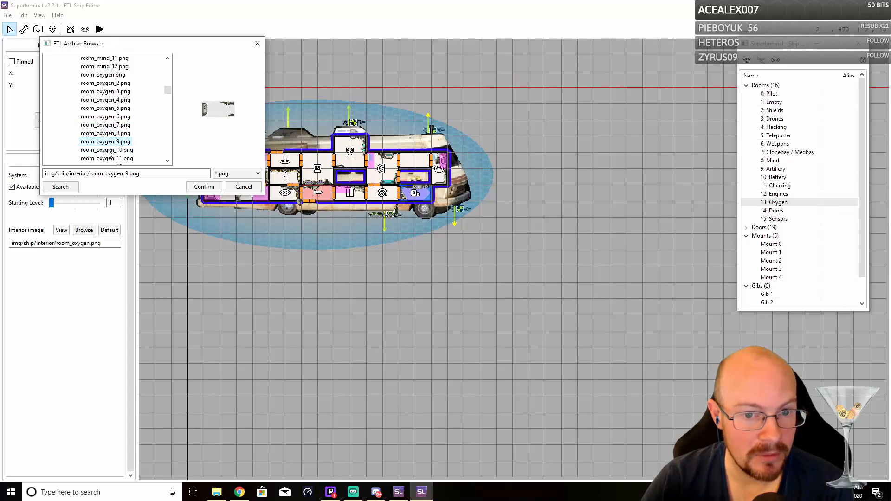
pyautogui.click(109, 151)
pyautogui.click(106, 159)
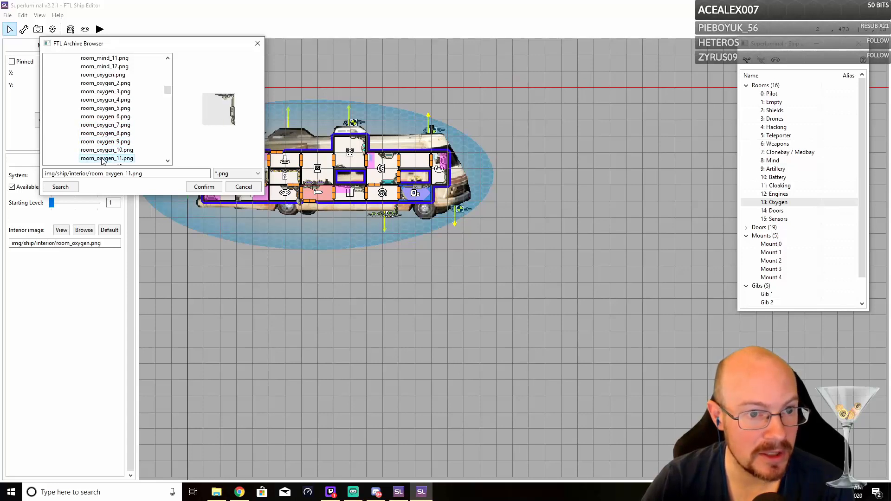
pyautogui.scroll(-2, 116, 141)
pyautogui.click(120, 118)
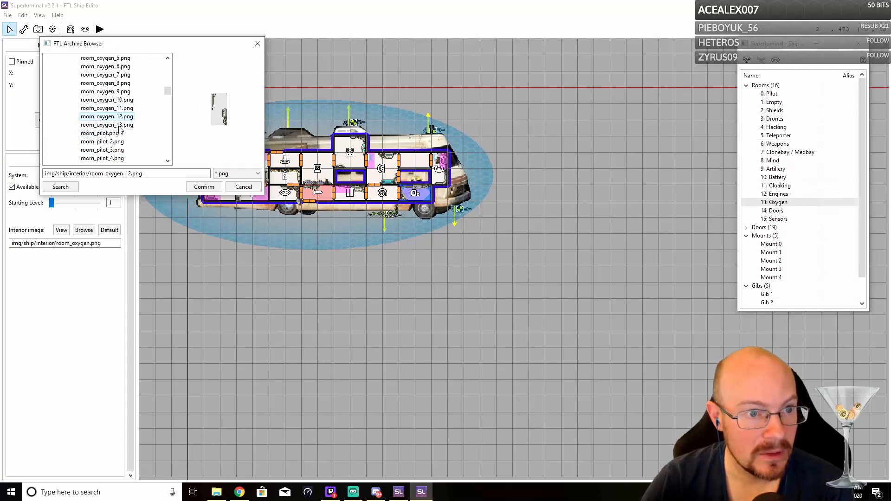
pyautogui.click(119, 125)
pyautogui.scroll(4, 123, 112)
pyautogui.click(121, 134)
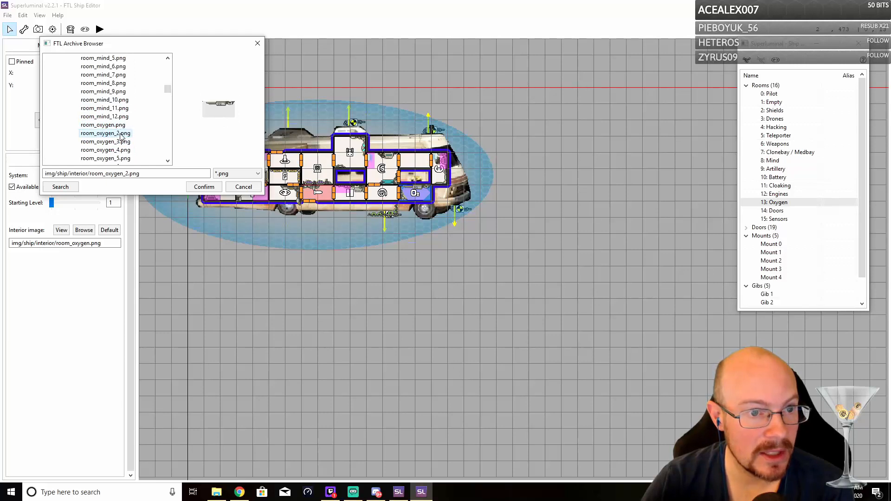
pyautogui.click(206, 187)
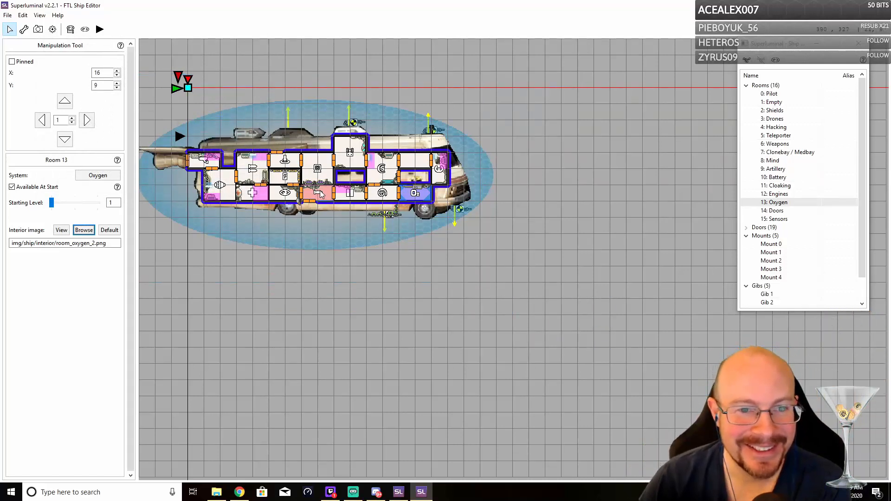
# - Select the Cloaking room and open the database's img/ship/interior folder for its interior image
pyautogui.click(290, 195)
pyautogui.click(84, 232)
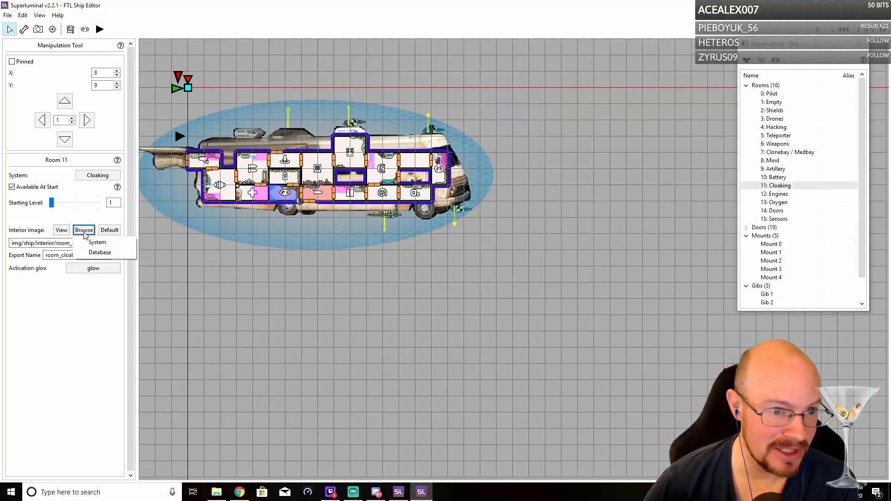
pyautogui.click(98, 253)
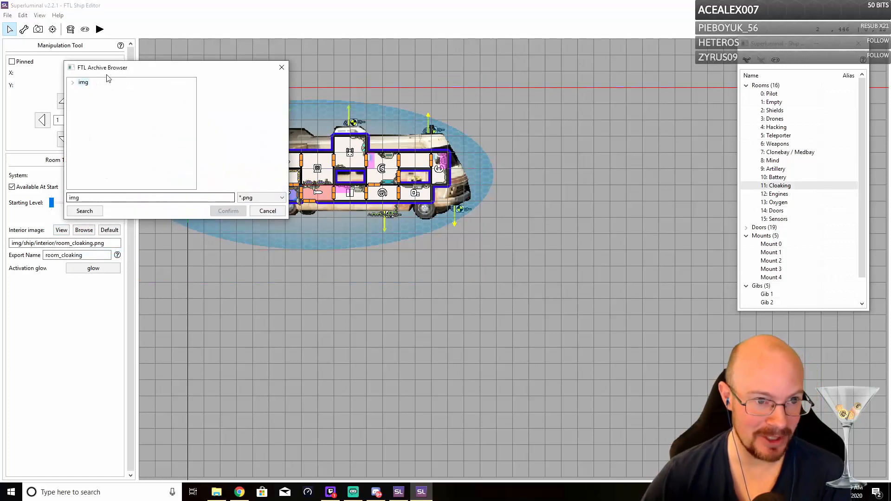
pyautogui.click(72, 83)
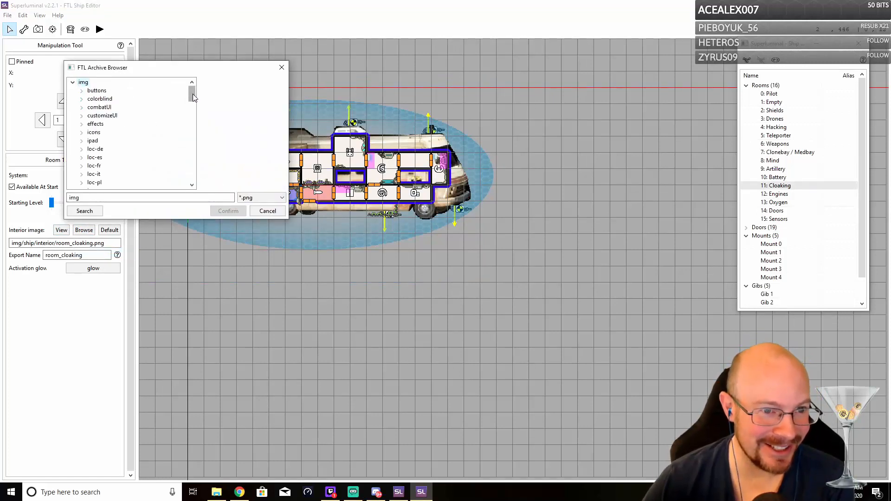
pyautogui.scroll(-6, 87, 146)
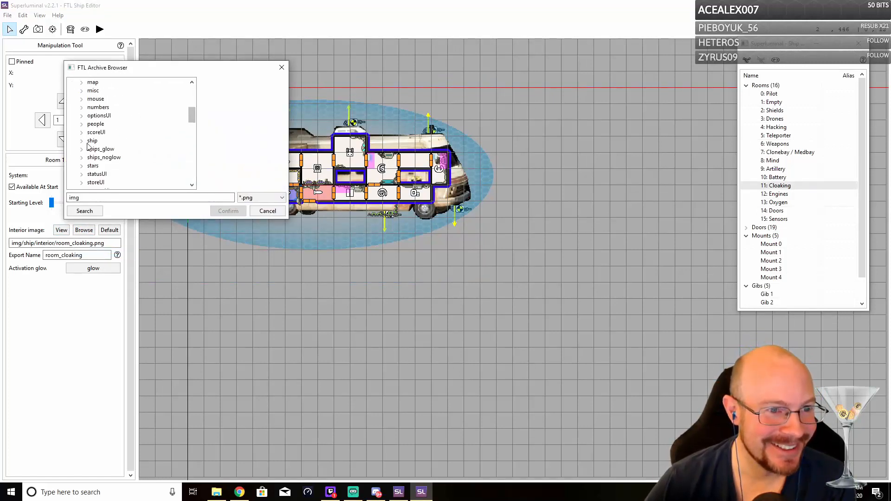
pyautogui.click(82, 142)
pyautogui.click(90, 92)
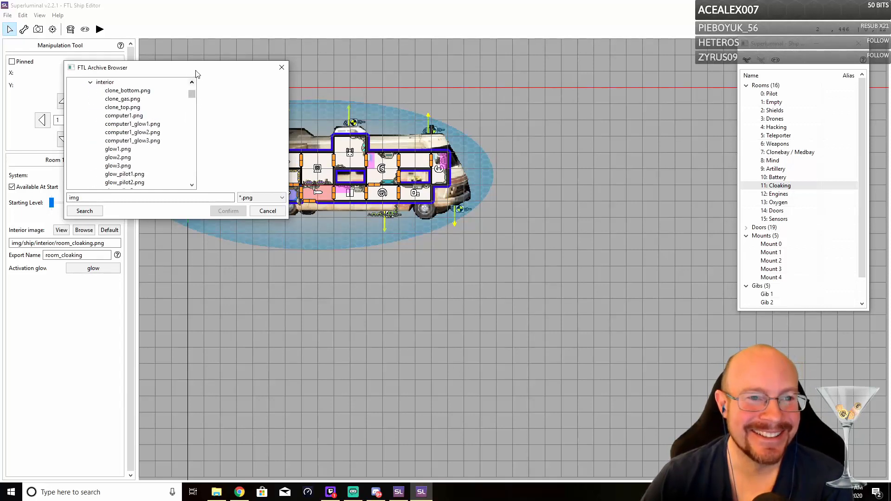
# - Compare the cloaking images in the interior folder and set the Cloaking room's interior image to room_cloaking_7.png
pyautogui.moveTo(195, 74); pyautogui.dragTo(163, 74)
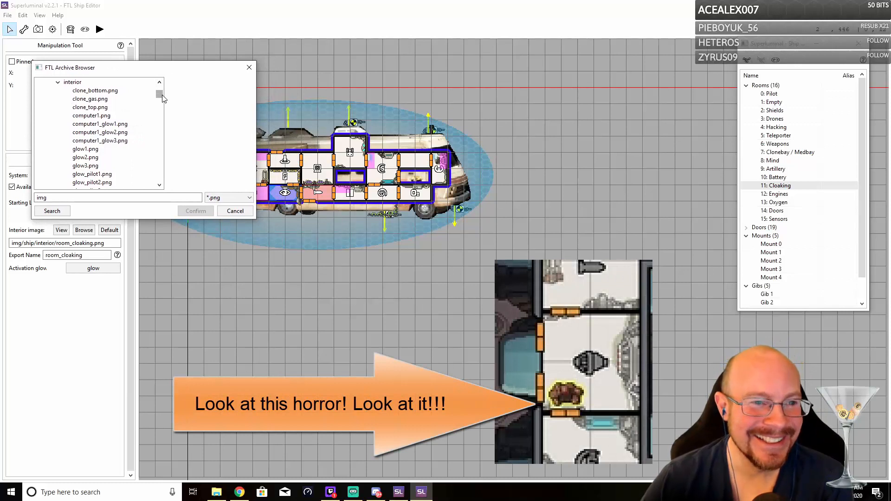
pyautogui.scroll(-10, 159, 96)
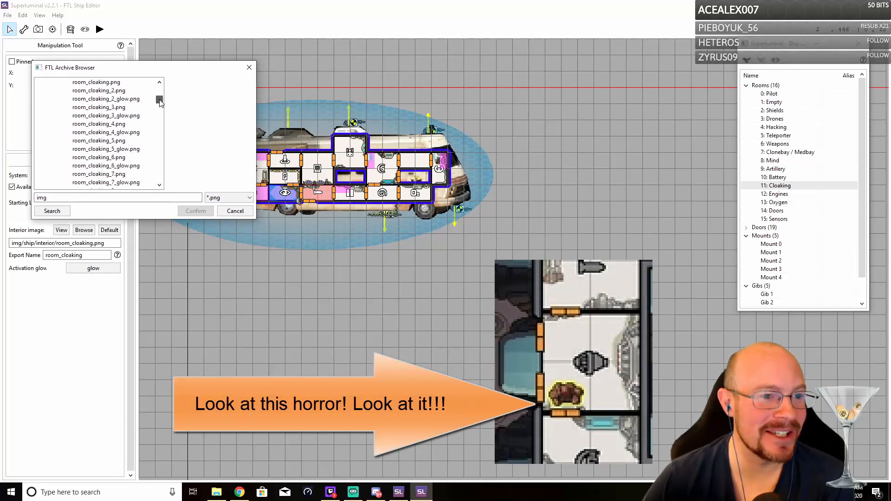
pyautogui.scroll(1, 133, 122)
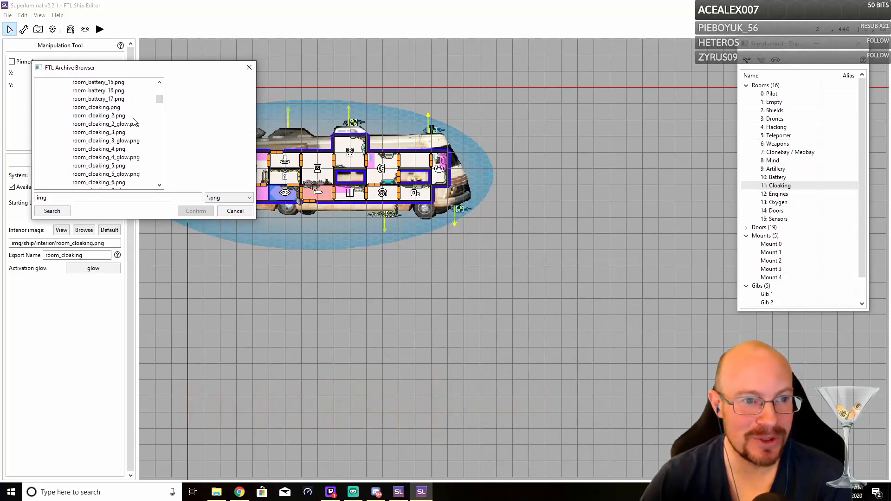
pyautogui.click(108, 109)
pyautogui.click(106, 116)
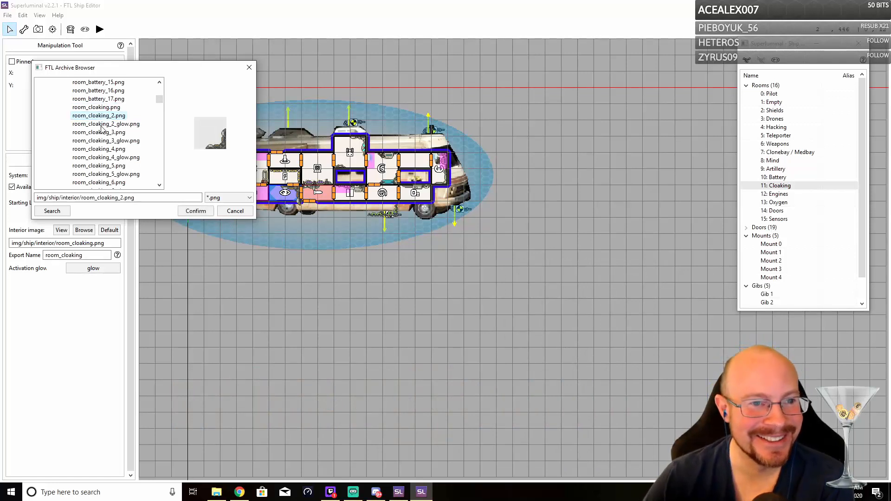
pyautogui.click(103, 124)
pyautogui.click(100, 133)
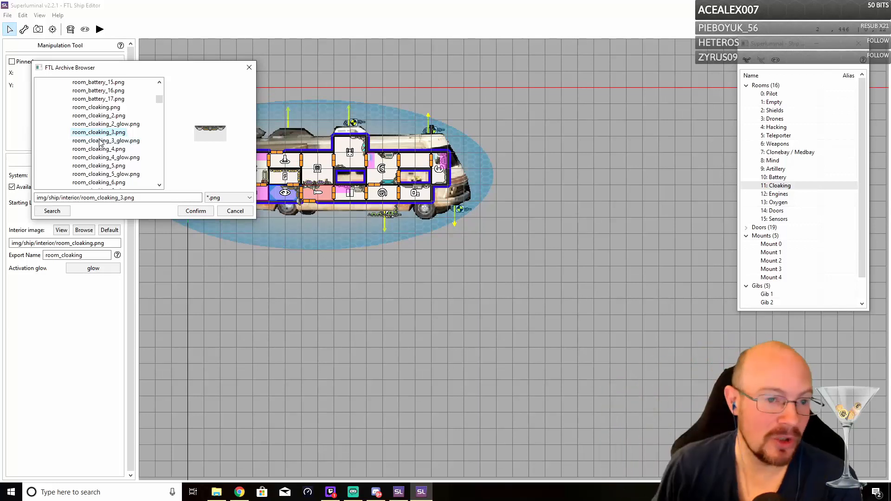
pyautogui.click(101, 141)
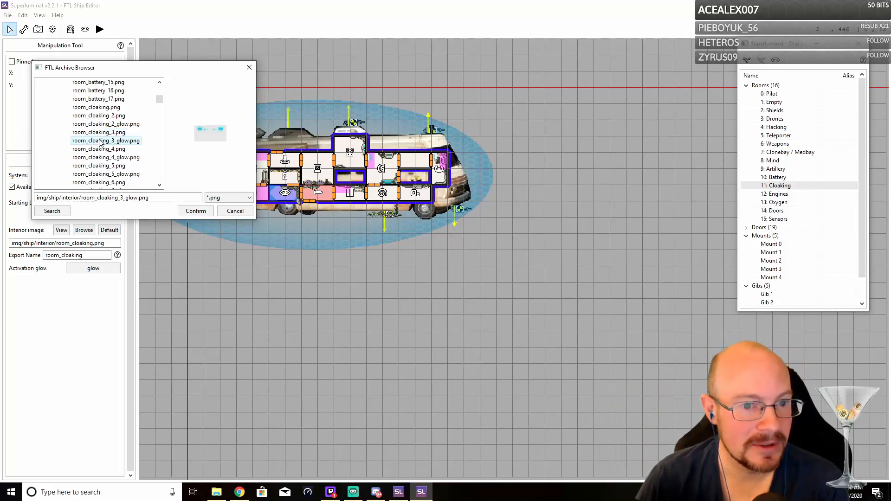
pyautogui.click(102, 152)
pyautogui.click(103, 157)
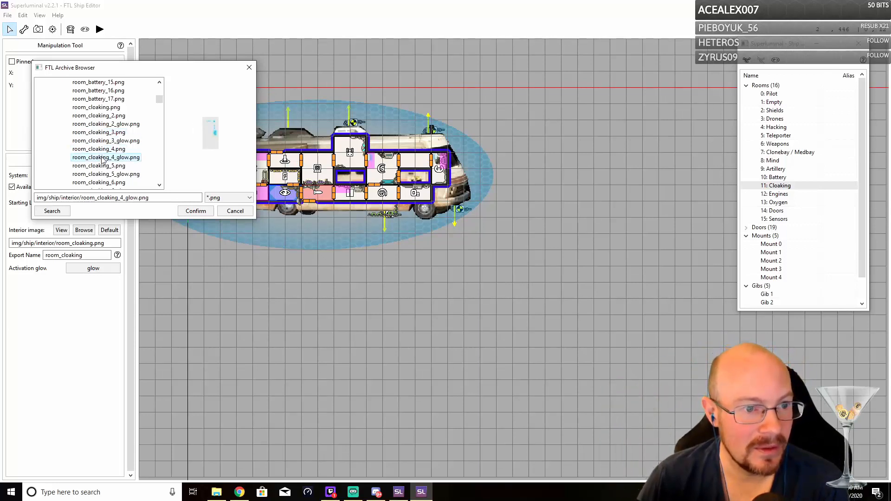
pyautogui.click(103, 167)
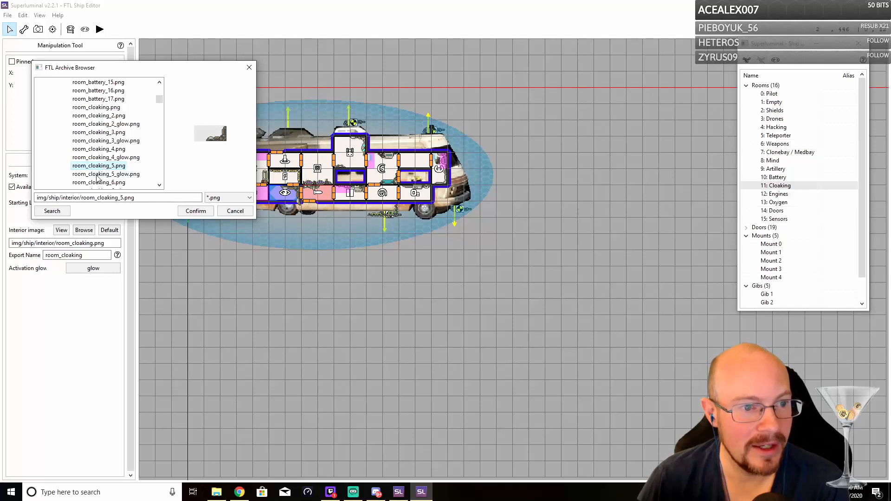
pyautogui.click(98, 175)
pyautogui.click(96, 182)
pyautogui.scroll(-1, 112, 167)
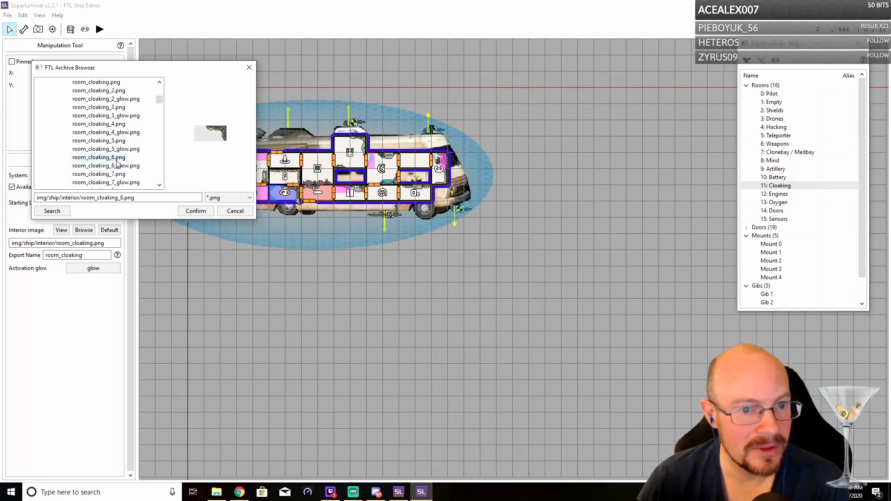
pyautogui.click(115, 168)
pyautogui.click(109, 175)
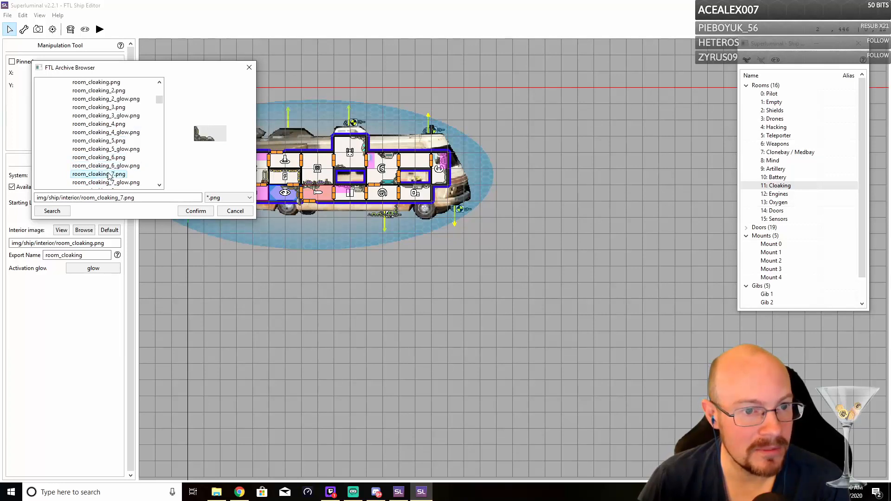
pyautogui.click(195, 211)
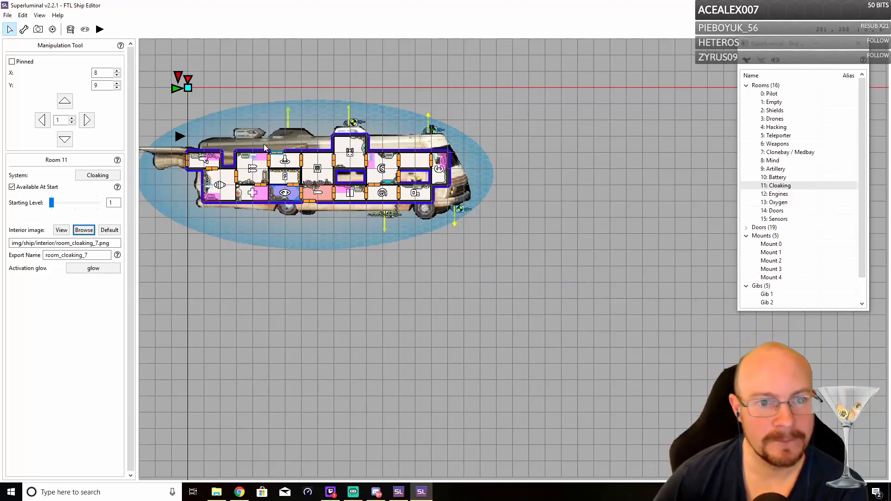
# - Select the Doors room and open the database's img/ship/interior folder for its interior image
pyautogui.click(356, 195)
pyautogui.click(84, 230)
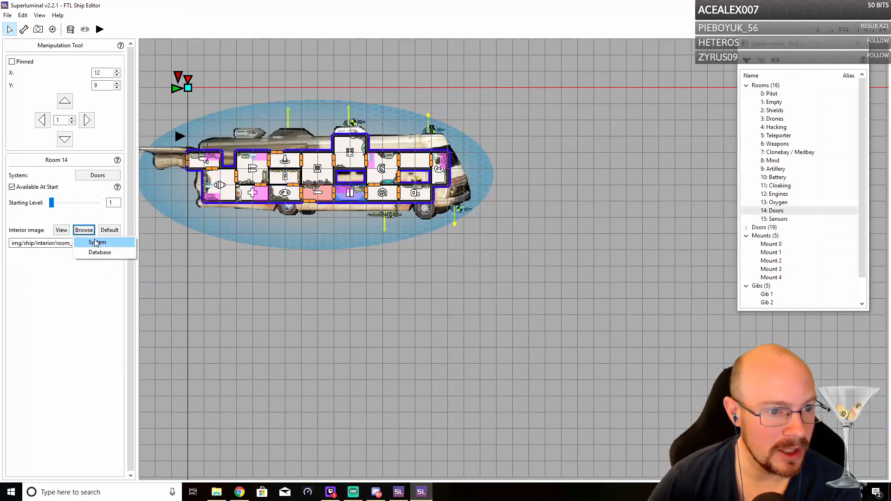
pyautogui.click(100, 252)
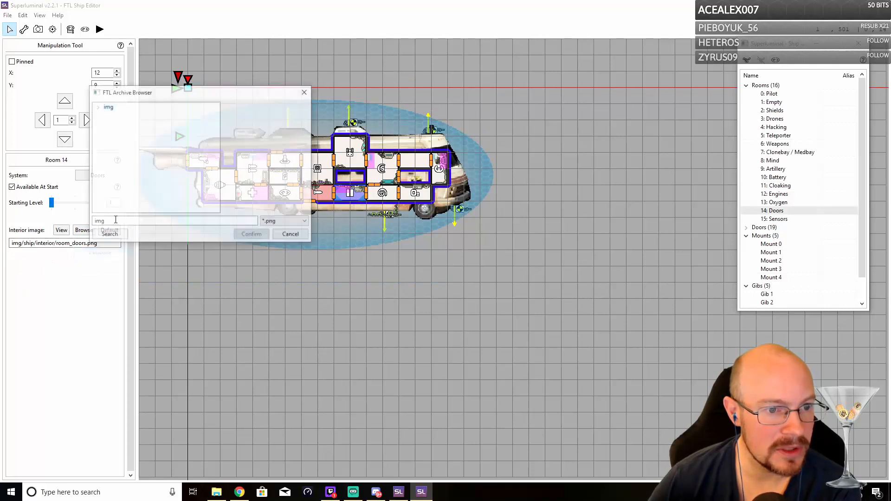
pyautogui.click(97, 108)
pyautogui.scroll(-6, 149, 166)
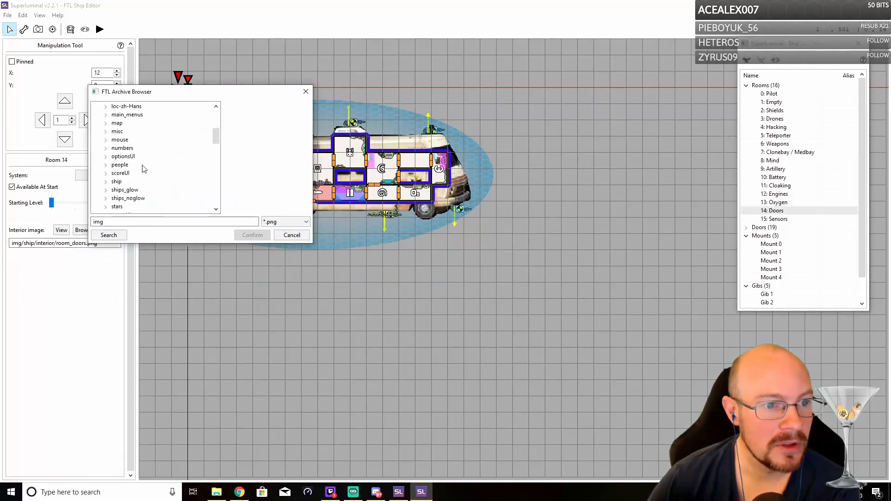
pyautogui.click(106, 160)
pyautogui.scroll(2, 109, 148)
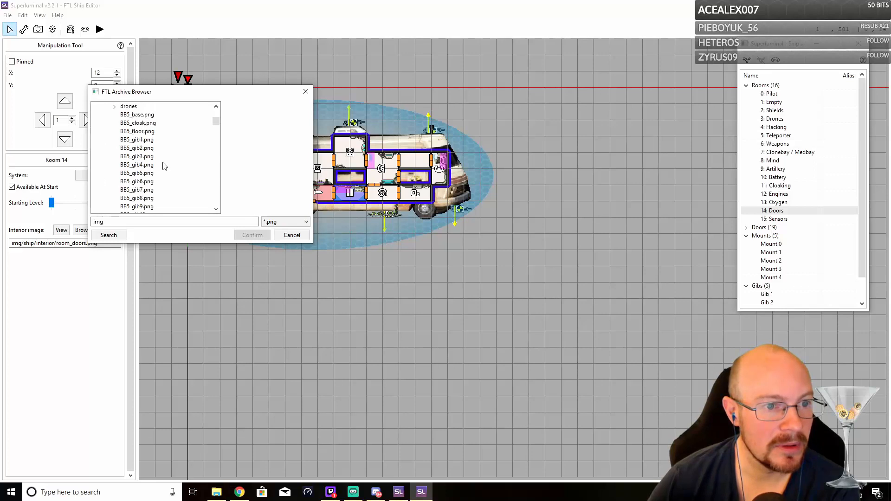
pyautogui.click(116, 140)
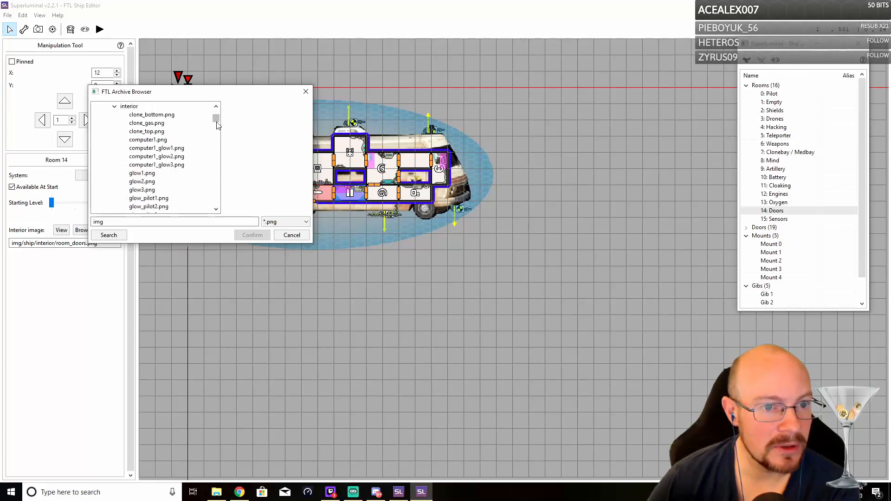
# - Compare the first doors images in the interior folder and set the Doors room's interior image to room_doors_2.png
pyautogui.moveTo(215, 122)
pyautogui.mouseDown()
pyautogui.moveTo(215, 141)
pyautogui.moveTo(216, 131)
pyautogui.mouseUp()
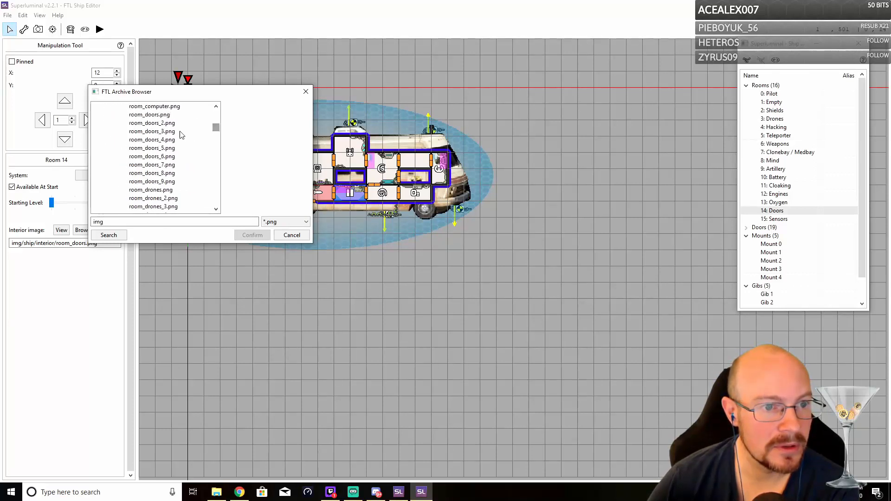
pyautogui.click(163, 115)
pyautogui.moveTo(192, 94); pyautogui.dragTo(155, 96)
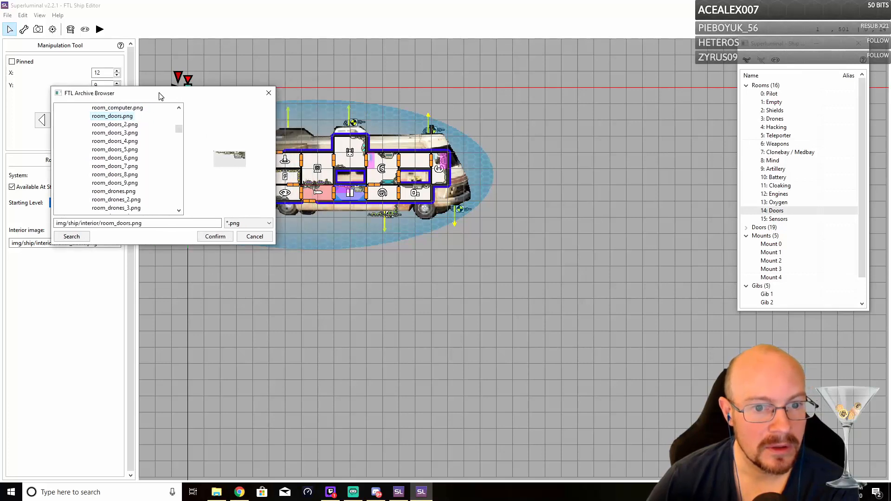
pyautogui.click(112, 125)
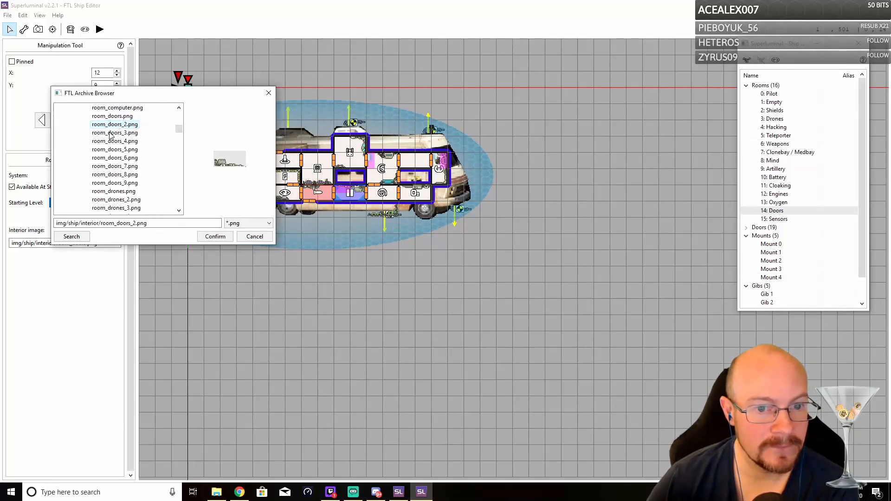
pyautogui.click(211, 236)
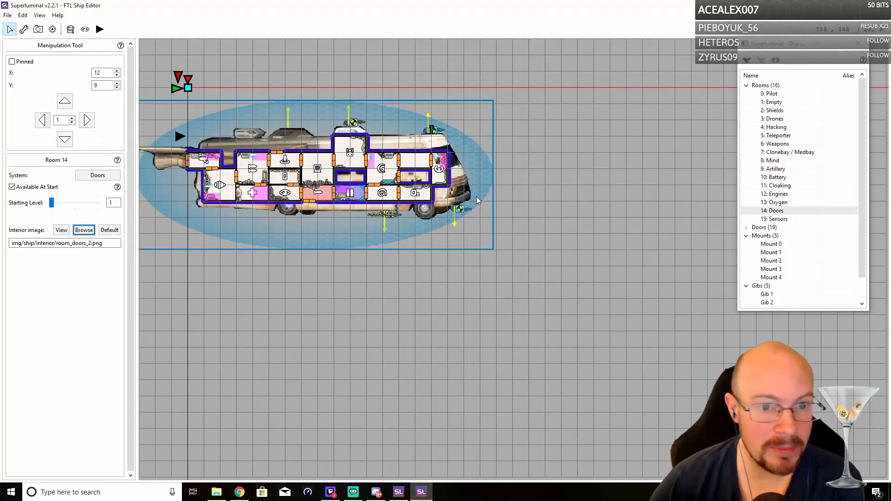
# - Select the Mind room and open the database's img/ship/interior folder for its interior image
pyautogui.click(289, 165)
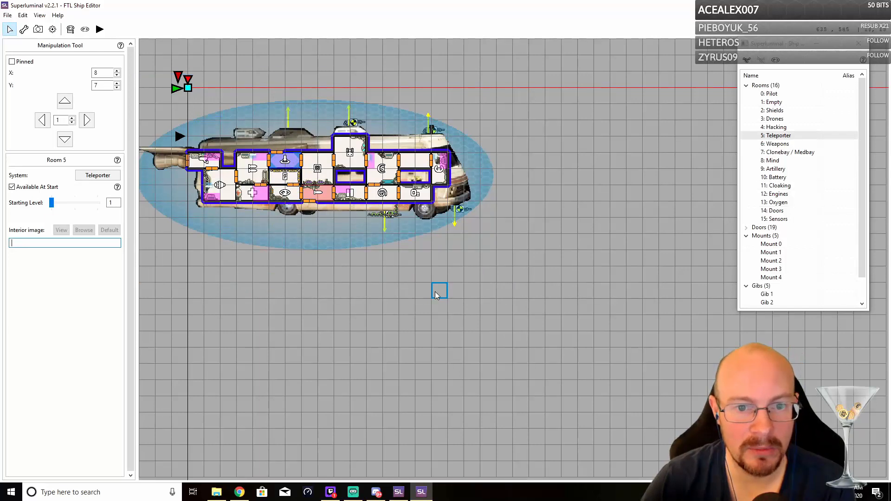
pyautogui.click(395, 199)
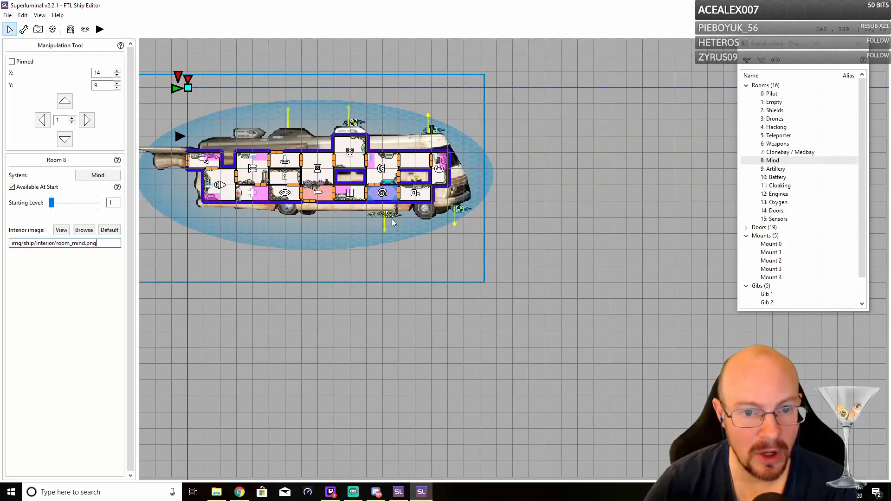
pyautogui.click(85, 231)
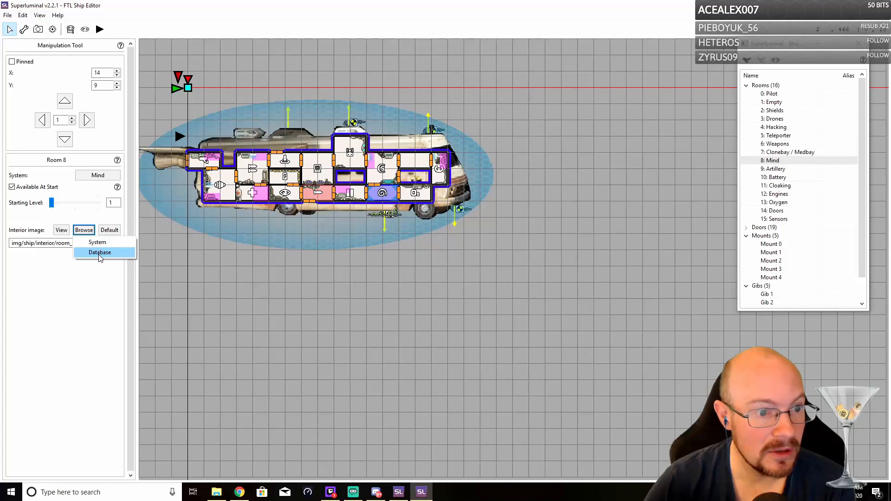
pyautogui.click(99, 254)
pyautogui.click(122, 133)
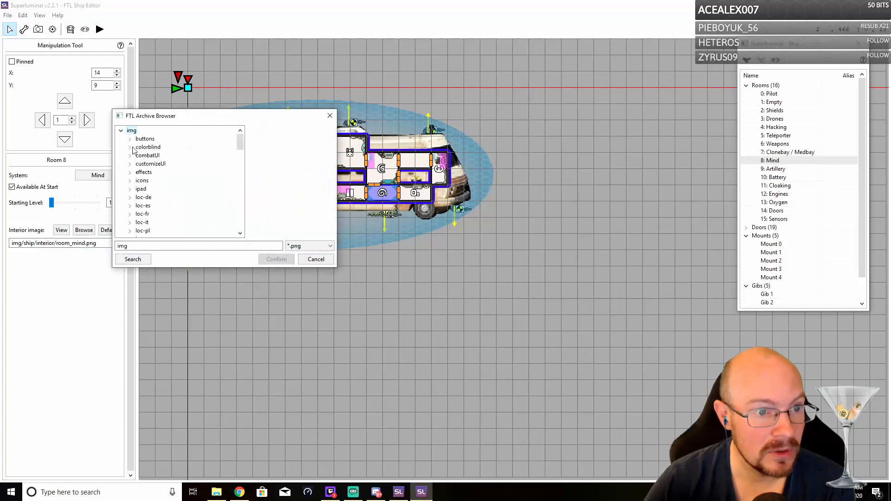
pyautogui.scroll(-4, 136, 183)
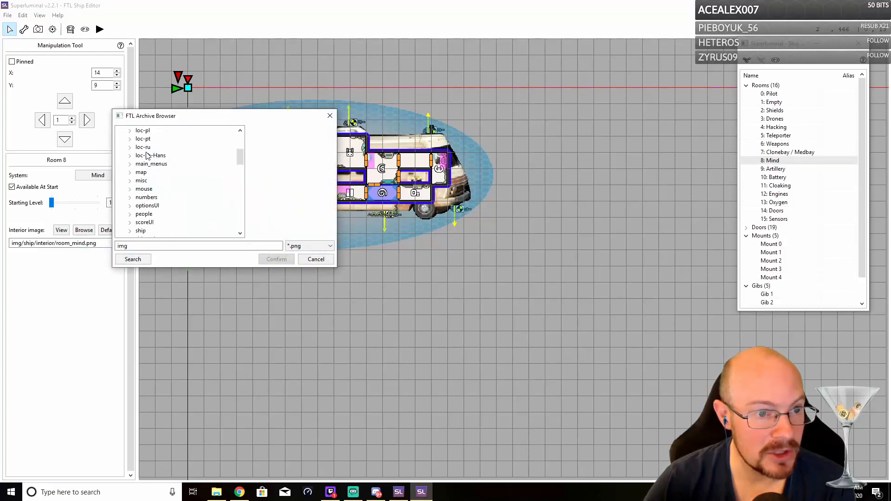
pyautogui.click(131, 231)
pyautogui.click(139, 139)
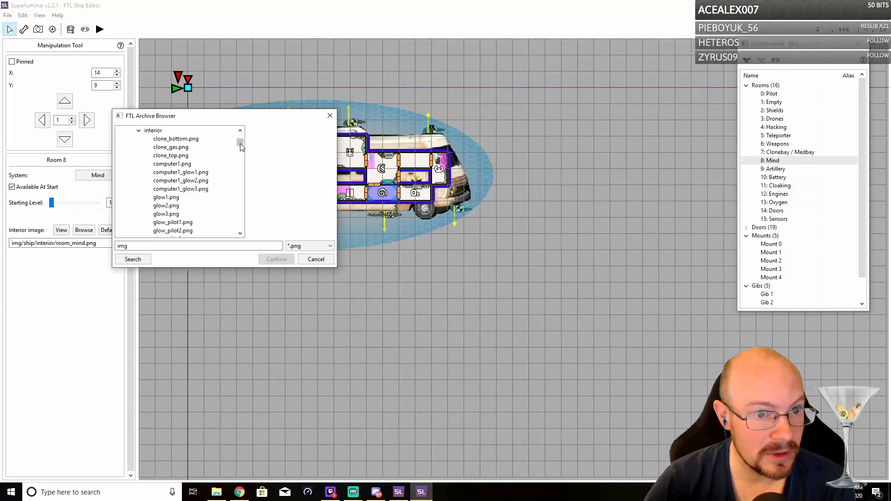
# - Compare the first mind images in the interior folder and pick room_mind_1.png for the Mind room
pyautogui.moveTo(240, 147); pyautogui.dragTo(239, 156)
pyautogui.scroll(-5, 219, 174)
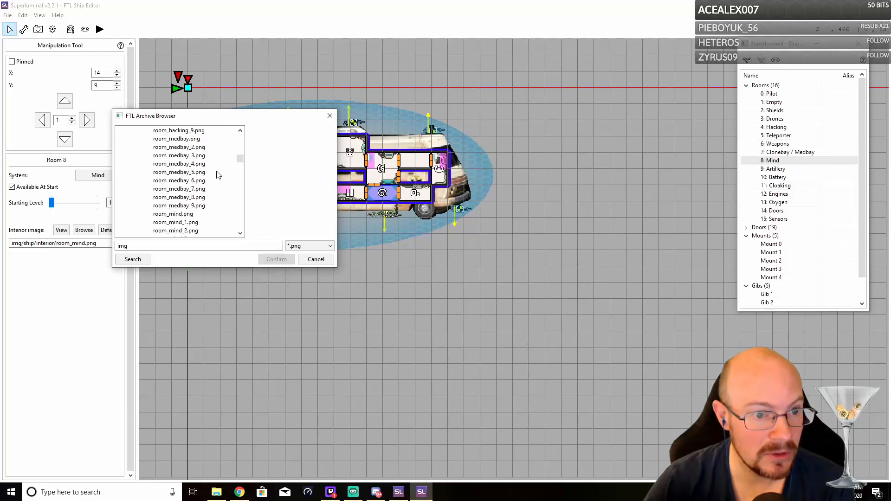
pyautogui.scroll(-2, 218, 175)
pyautogui.click(171, 174)
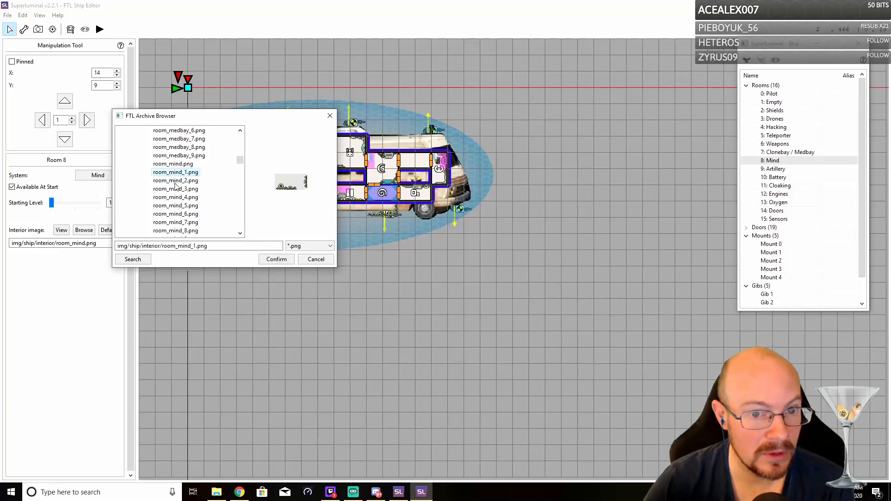
pyautogui.click(176, 182)
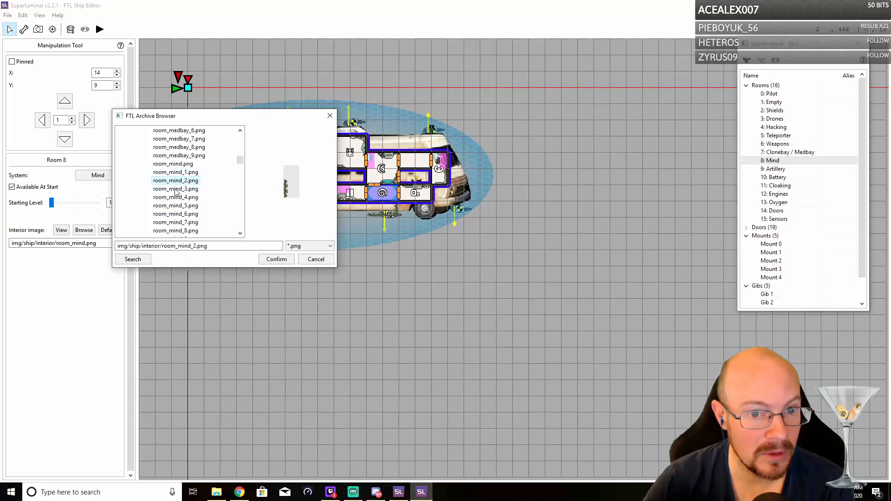
pyautogui.click(178, 173)
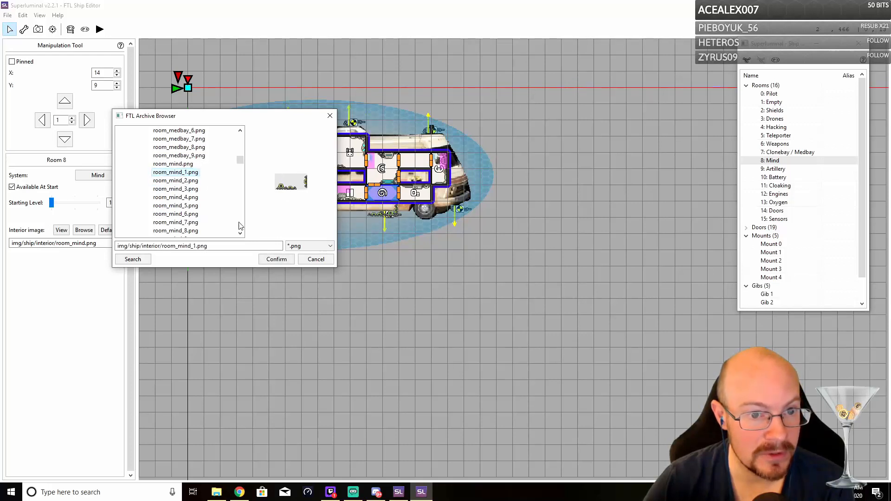
# - Set the Mind room's interior image to room_mind_1.png from the FTL archive
pyautogui.click(280, 259)
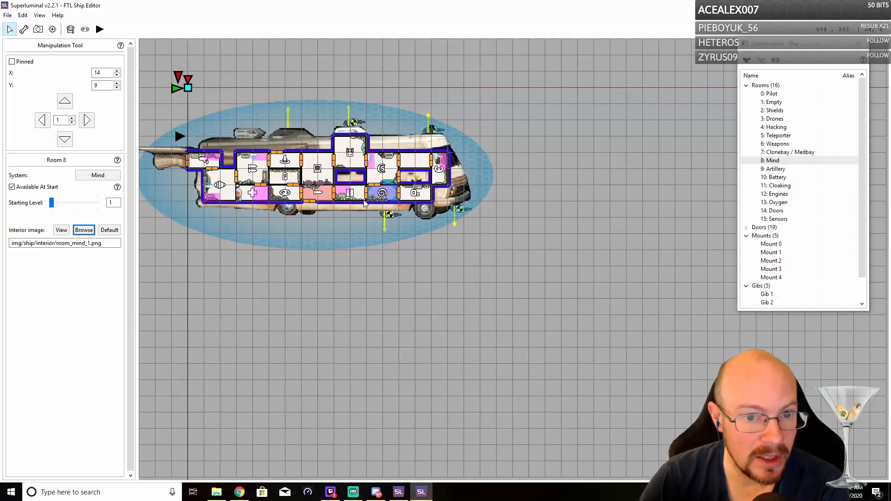
pyautogui.click(91, 233)
pyautogui.click(111, 239)
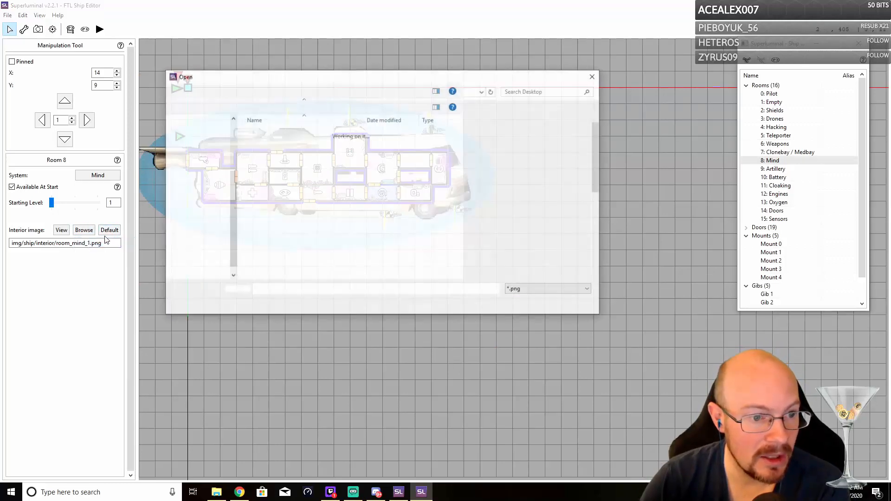
pyautogui.click(595, 76)
# - Set the Mind room's interior image to room_mind_3.png from img/ship/interior in the game database
pyautogui.click(84, 229)
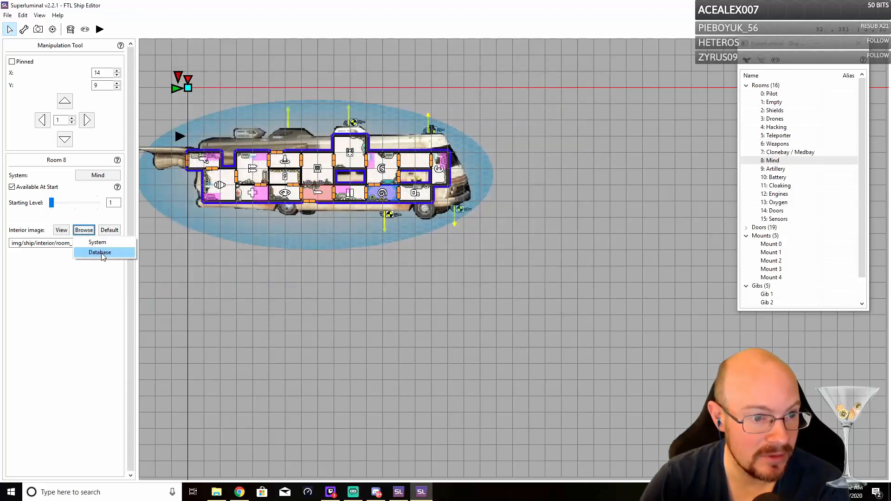
pyautogui.click(103, 254)
pyautogui.click(25, 36)
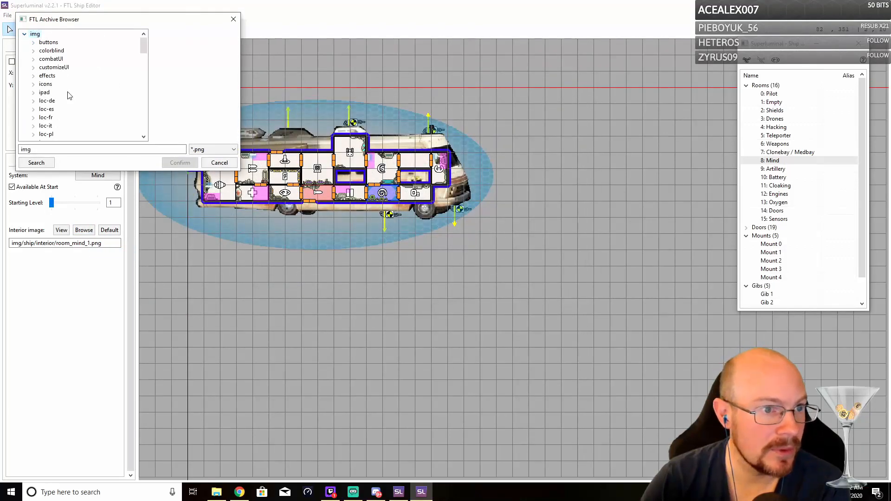
pyautogui.scroll(-4, 65, 93)
pyautogui.scroll(-1, 64, 94)
pyautogui.click(33, 110)
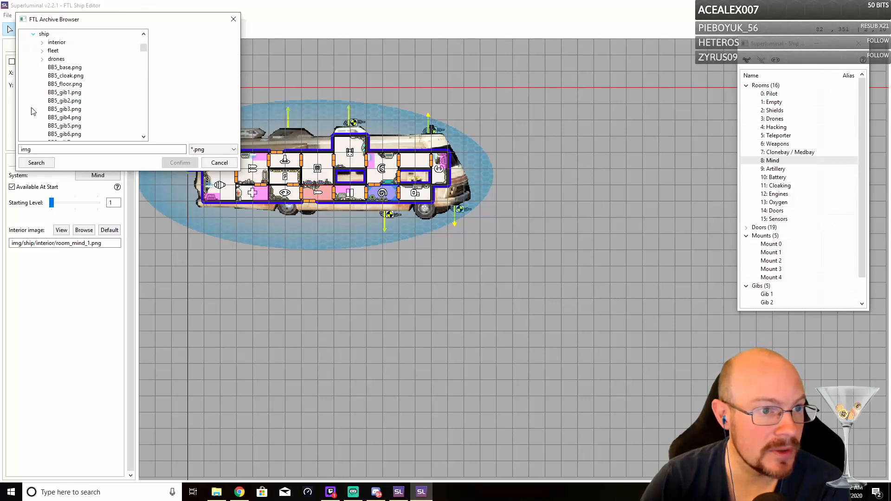
pyautogui.click(43, 42)
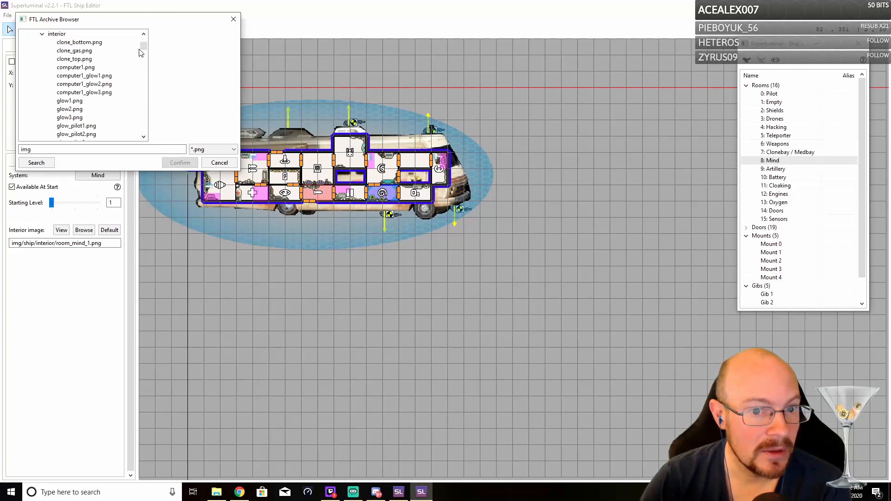
pyautogui.moveTo(144, 46)
pyautogui.mouseDown()
pyautogui.moveTo(144, 67)
pyautogui.moveTo(143, 59)
pyautogui.mouseUp()
pyautogui.scroll(-6, 92, 89)
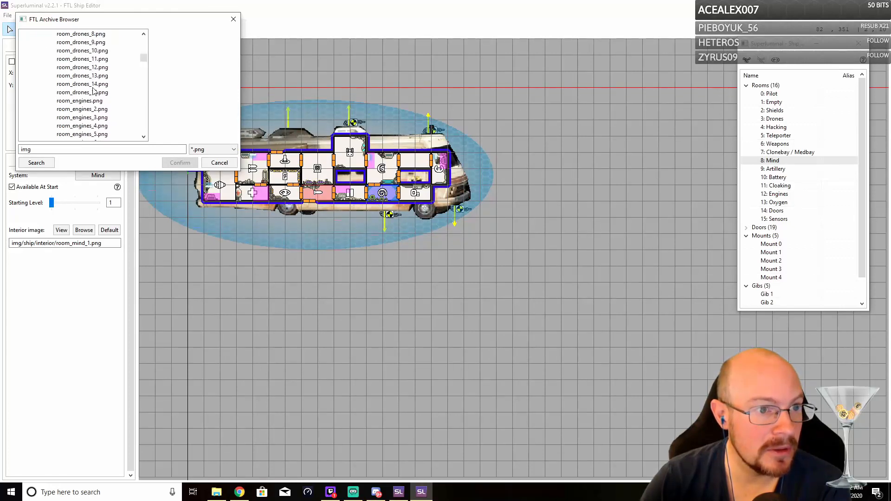
pyautogui.scroll(-7, 93, 91)
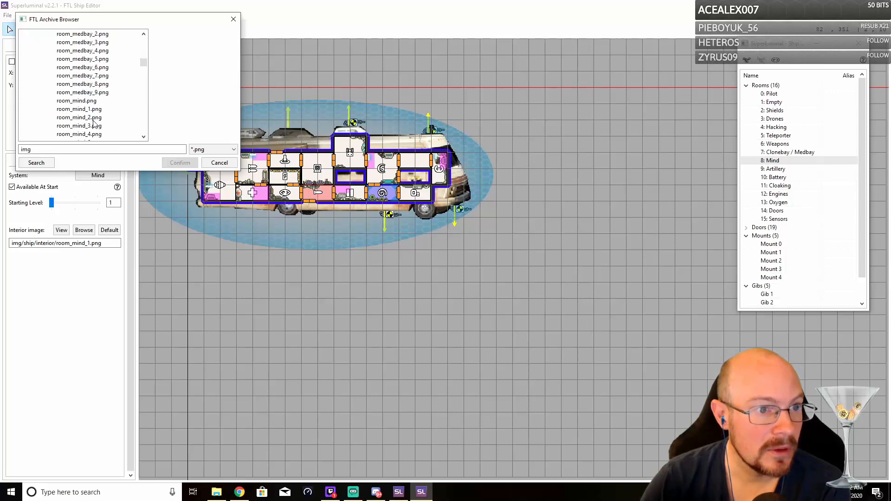
pyautogui.click(79, 101)
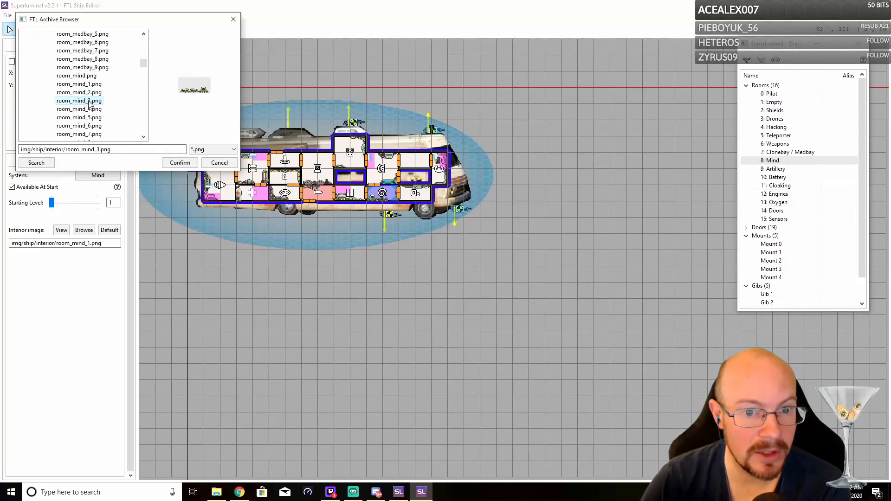
pyautogui.click(180, 163)
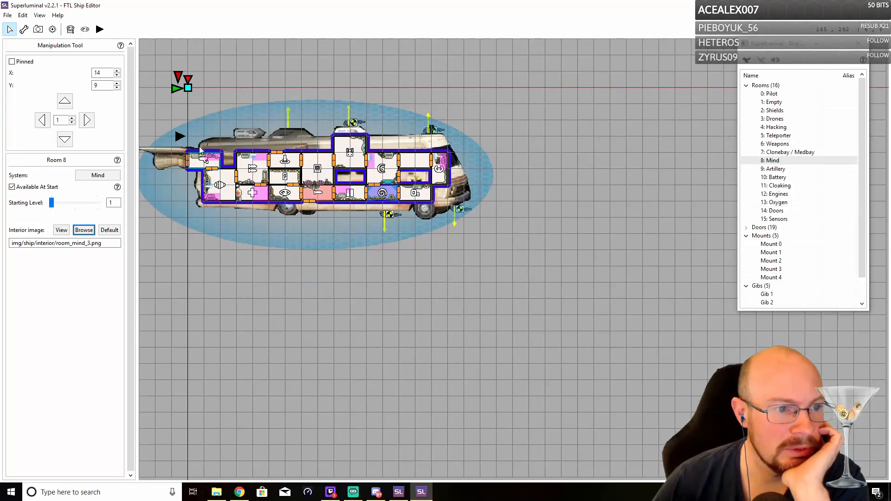
# - Place the station of the room directly above the Mind room on its upper-right tile and set its direction to Up
pyautogui.click(25, 29)
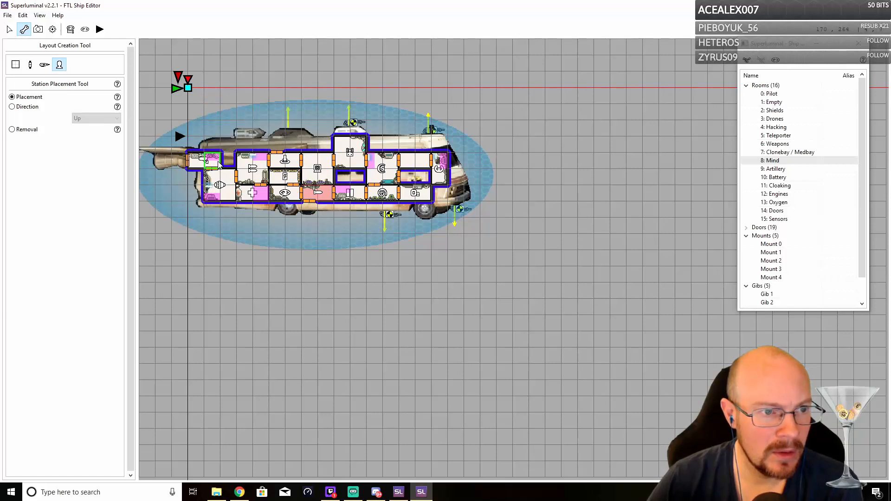
pyautogui.click(386, 164)
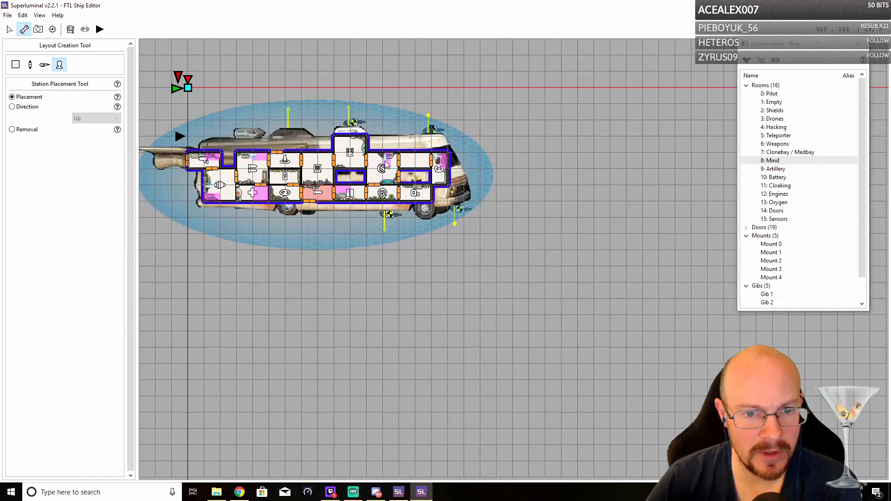
pyautogui.click(25, 109)
pyautogui.click(113, 119)
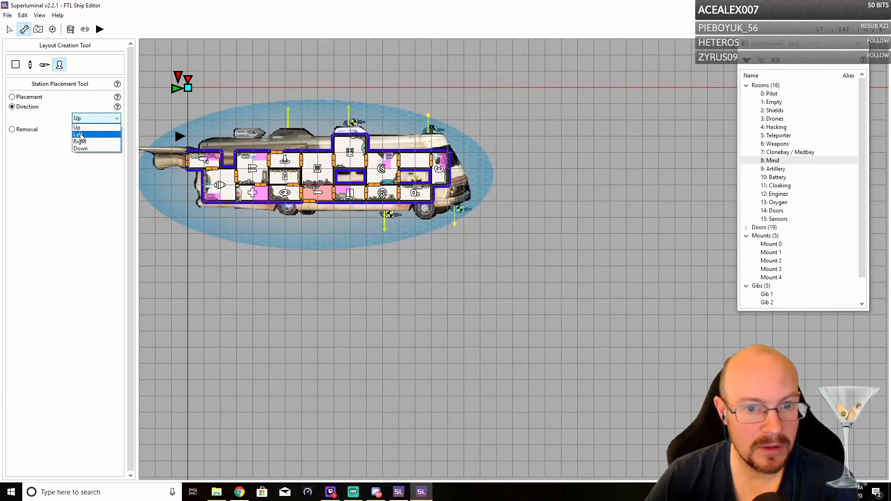
pyautogui.click(82, 136)
pyautogui.click(108, 119)
pyautogui.click(90, 125)
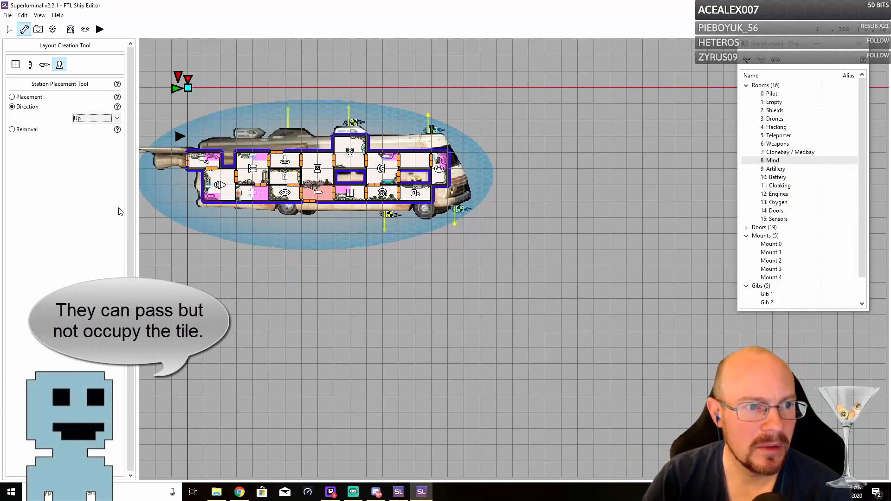
# - Remove the station from the Medbay room and switch that room's system to Clonebay
pyautogui.click(11, 129)
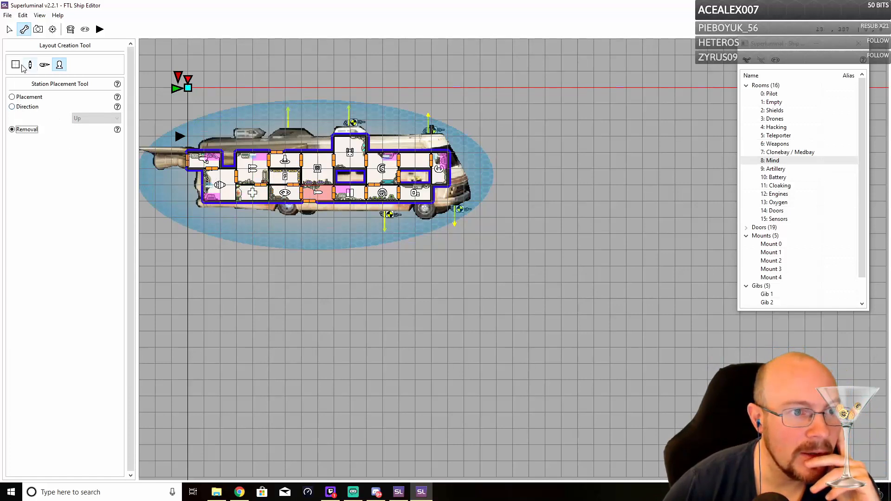
pyautogui.click(9, 29)
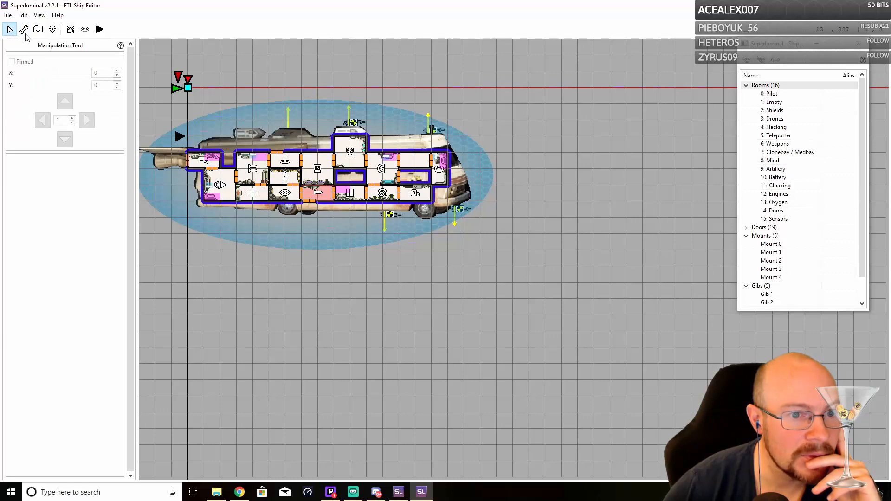
pyautogui.click(253, 194)
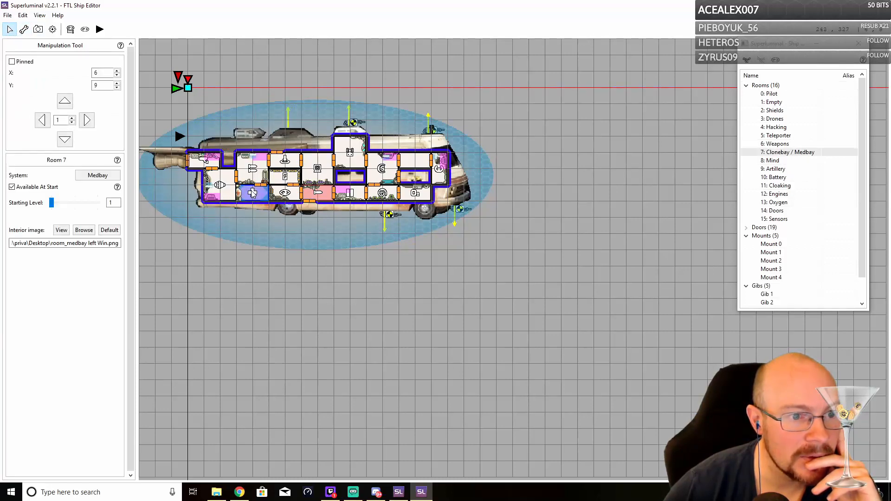
pyautogui.click(103, 180)
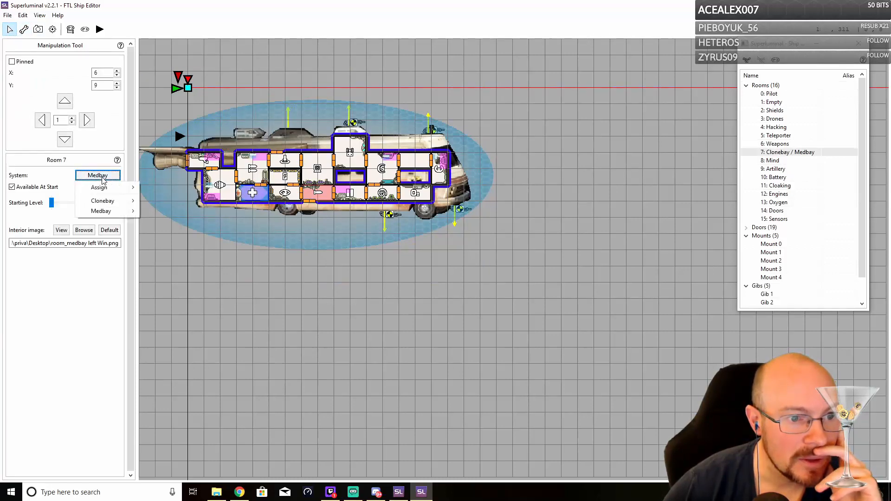
pyautogui.moveTo(105, 206)
pyautogui.click(160, 200)
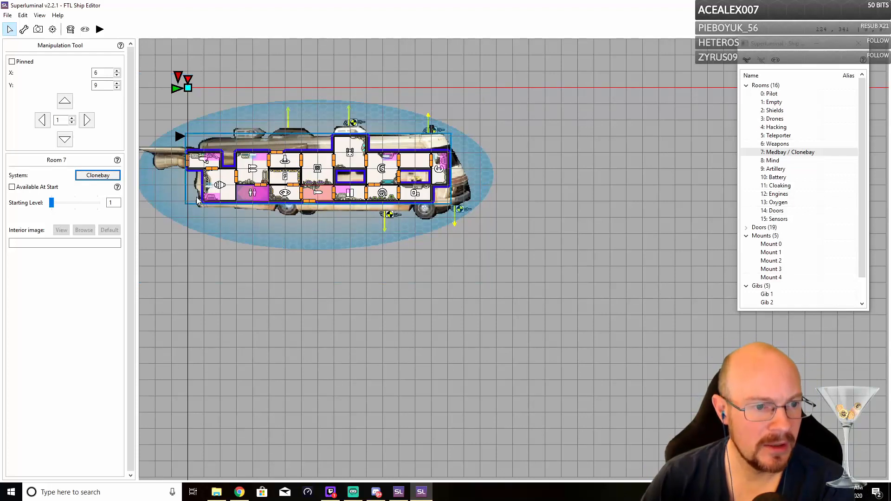
# - Place the station of the room above the Clonebay on its upper-left tile, and set the Doors room's station direction to Down
pyautogui.click(27, 31)
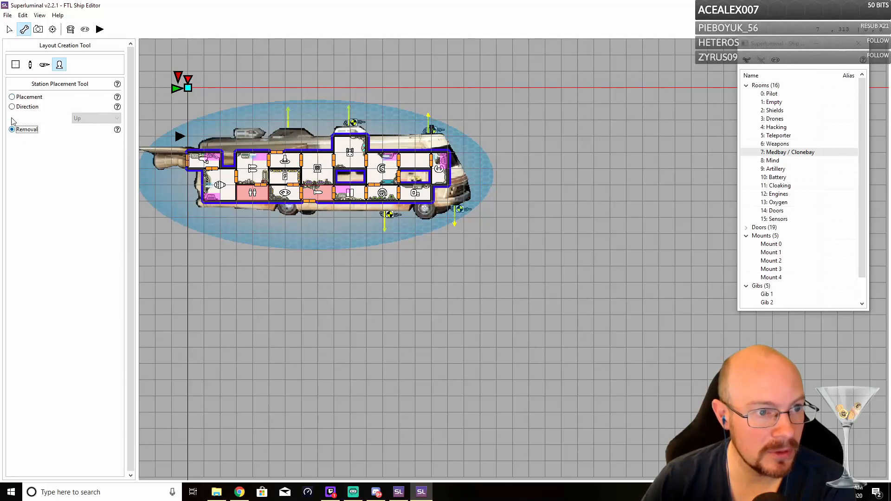
pyautogui.click(11, 98)
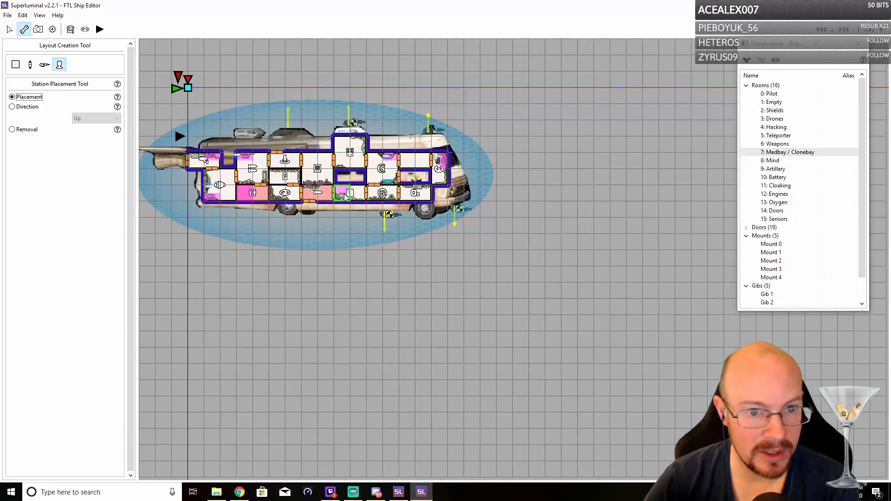
pyautogui.click(12, 107)
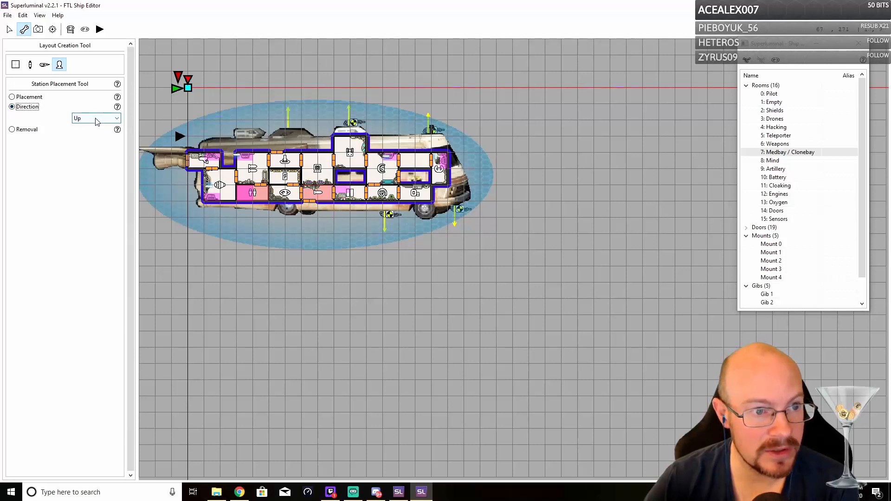
pyautogui.click(81, 119)
pyautogui.click(80, 149)
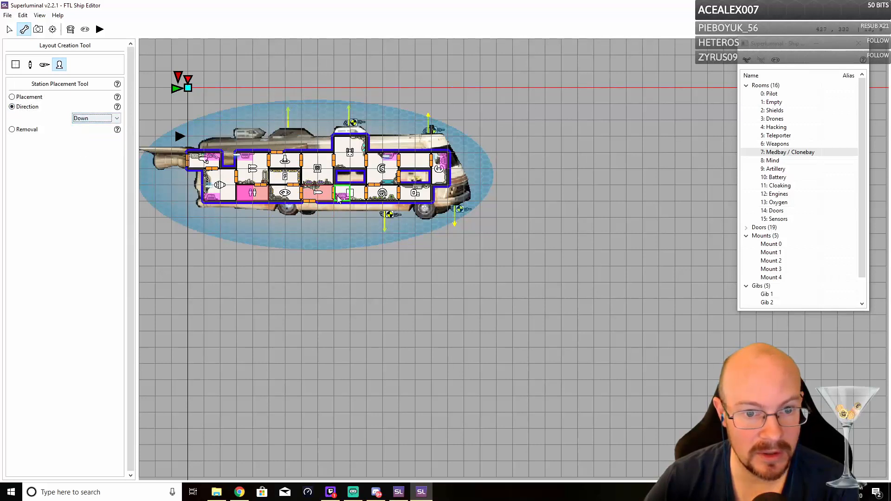
pyautogui.click(392, 158)
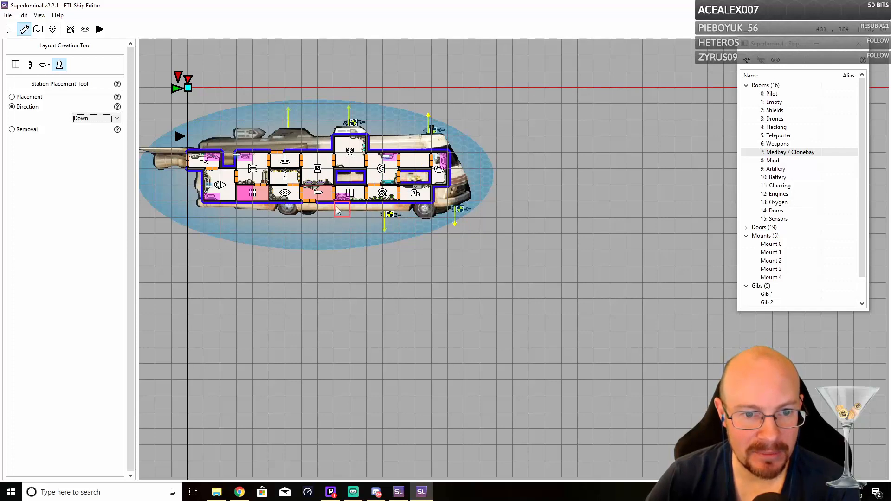
pyautogui.click(280, 161)
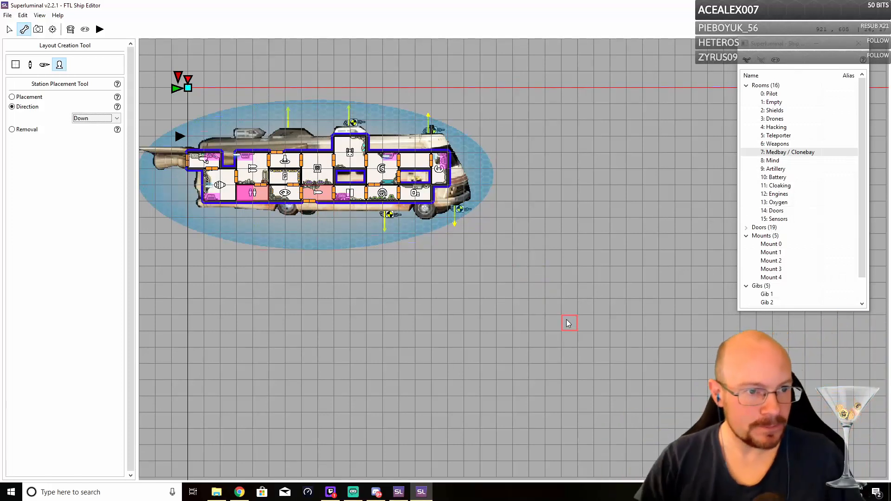
# - Position the manning glow in the room above the Clonebay at X 211, Y 253 and the Pilot room's glow at X 657, Y 263
pyautogui.click(10, 29)
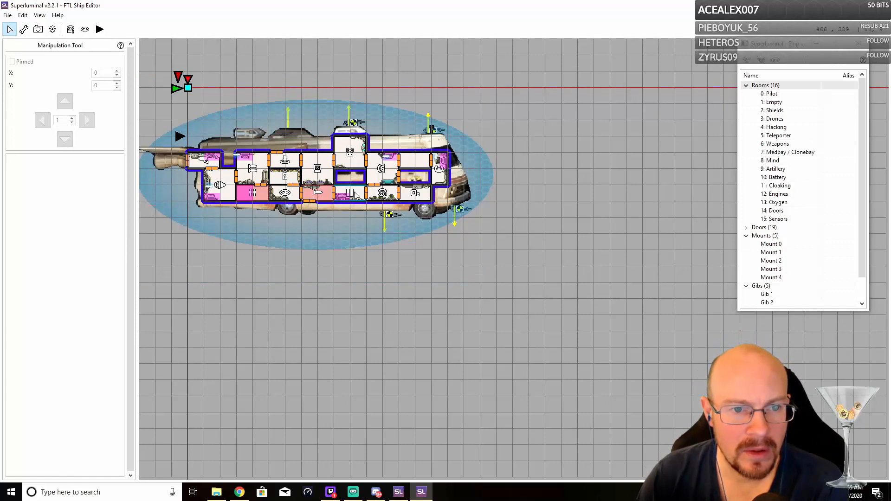
pyautogui.click(239, 157)
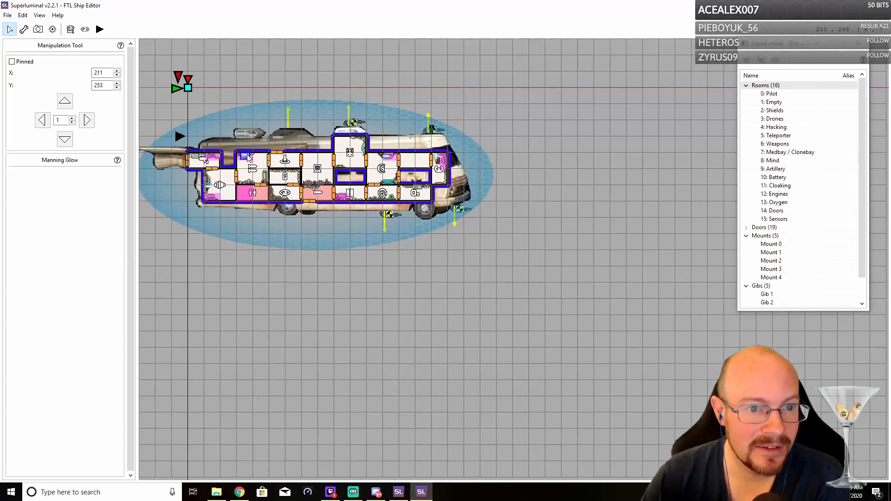
pyautogui.click(436, 158)
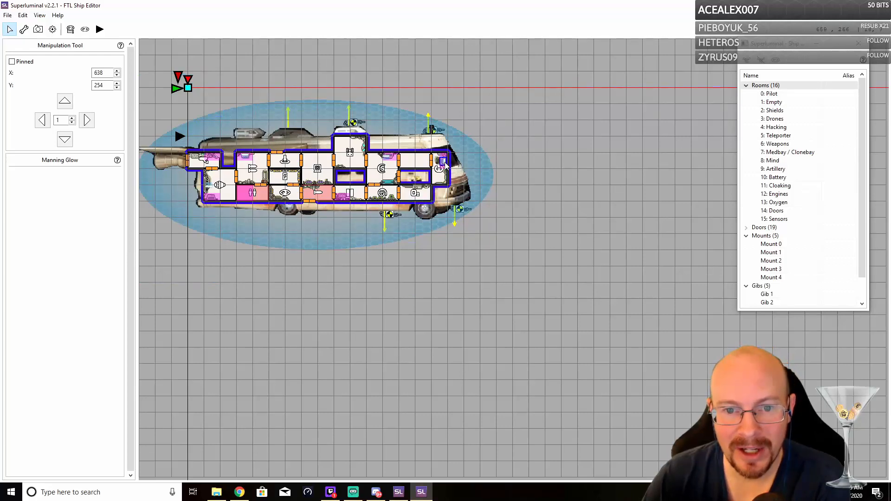
pyautogui.click(489, 194)
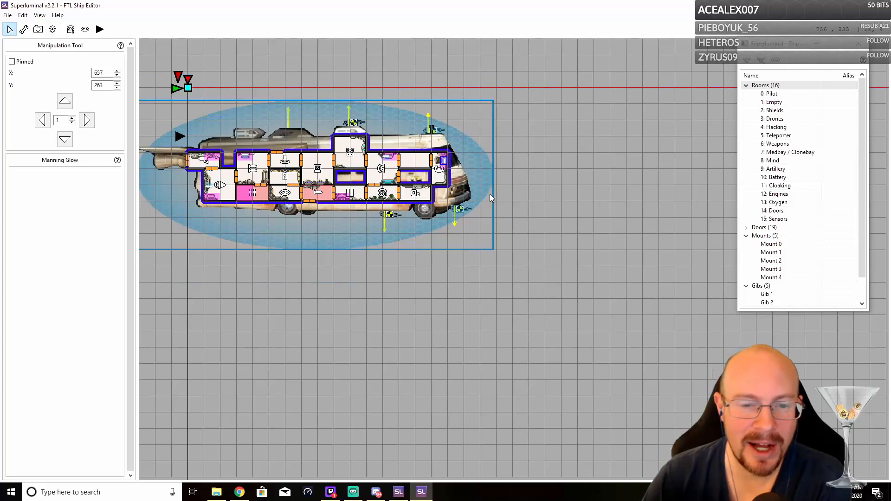
# - Position the Engines room's manning glow at X 156, Y 341 and the glow in the room above the Mind room at X 539, Y 254
pyautogui.click(211, 195)
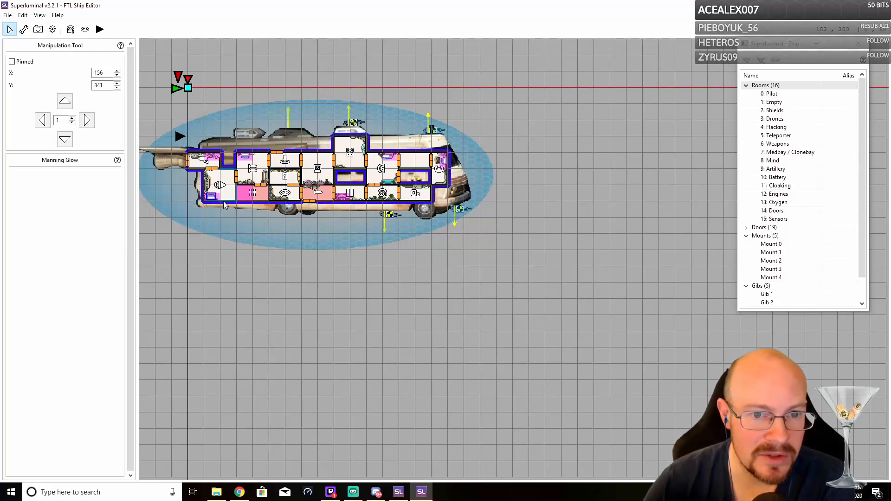
pyautogui.click(389, 159)
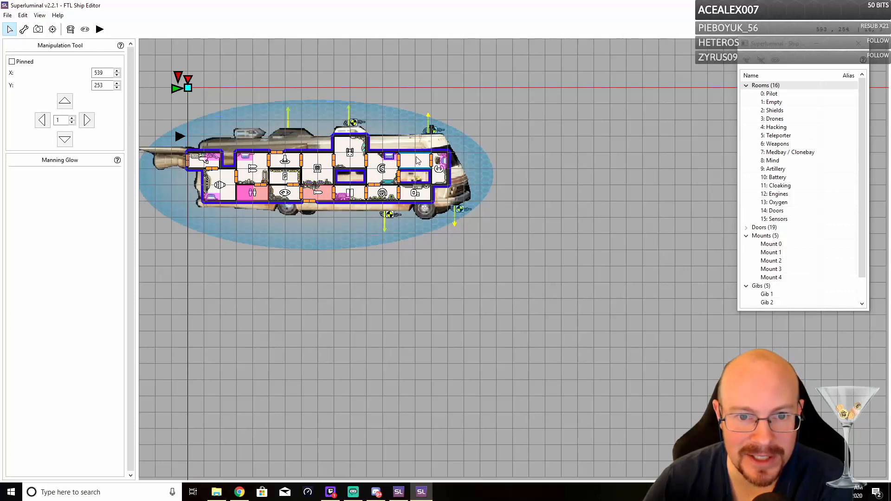
pyautogui.click(483, 150)
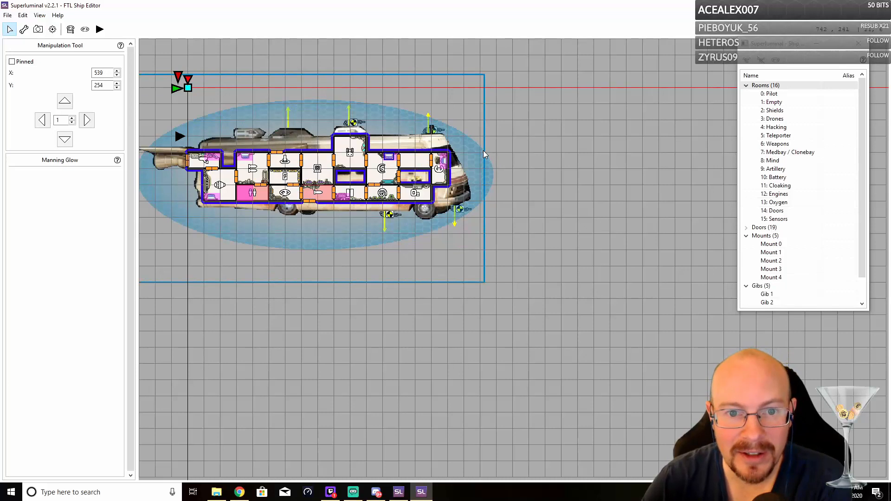
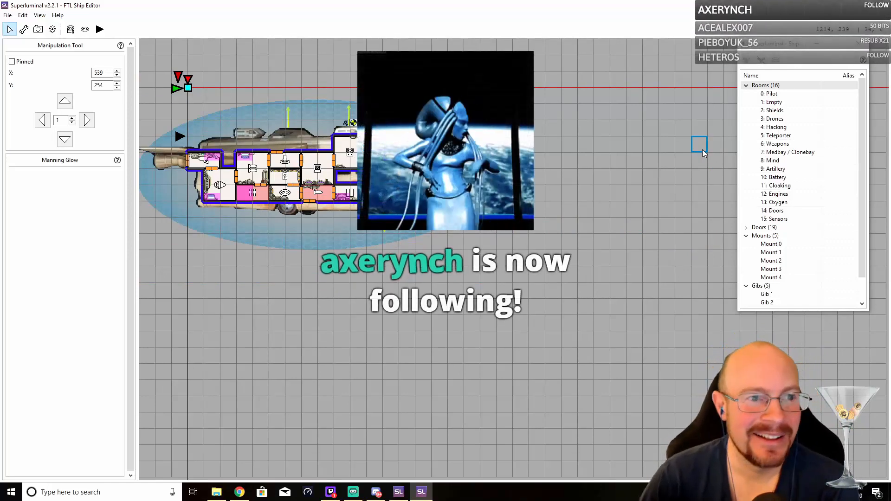
# - Start saving the ship as an FTL file and choose the mods folder of SlipstreamModManager_1.9.1-Win as its location
pyautogui.click(7, 14)
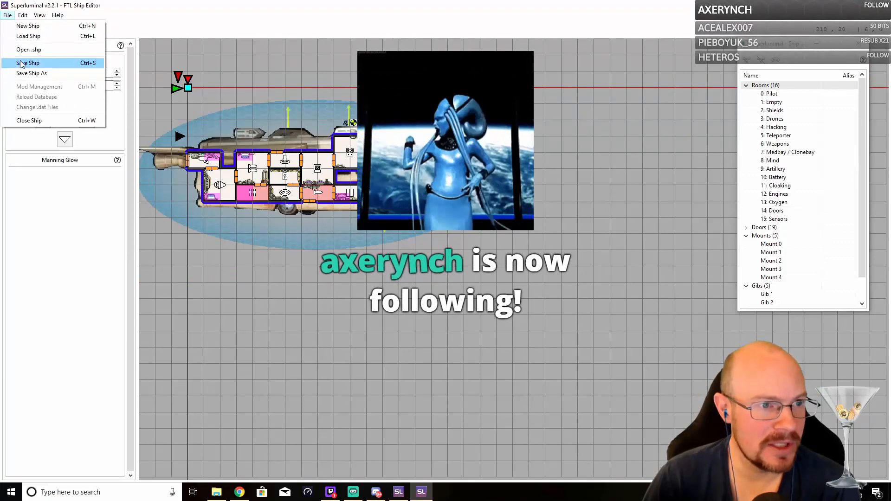
pyautogui.click(21, 63)
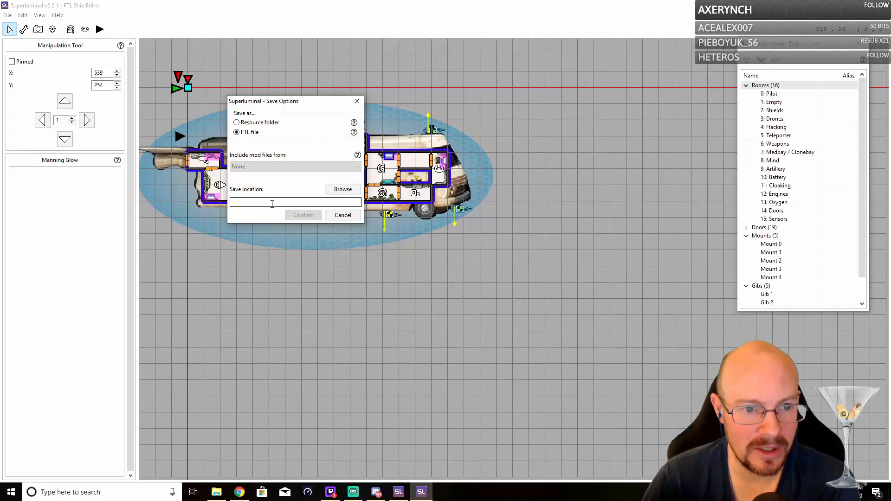
pyautogui.click(356, 191)
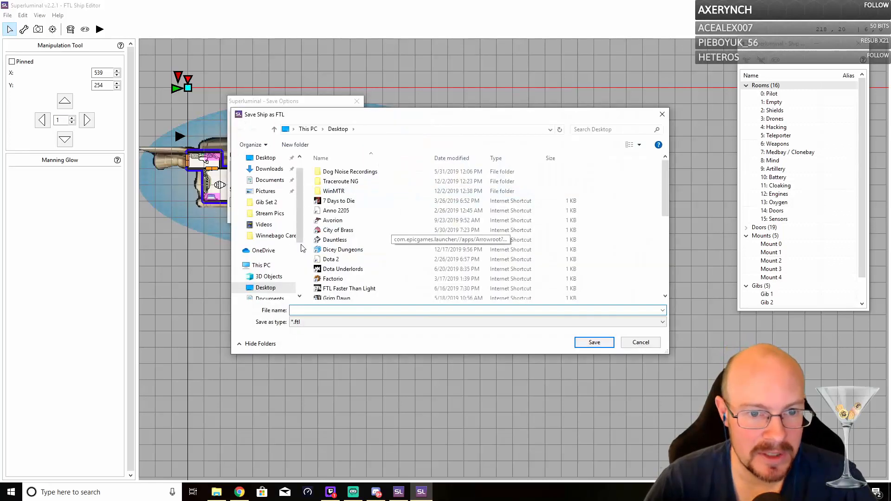
pyautogui.scroll(-2, 295, 266)
pyautogui.scroll(-1, 296, 265)
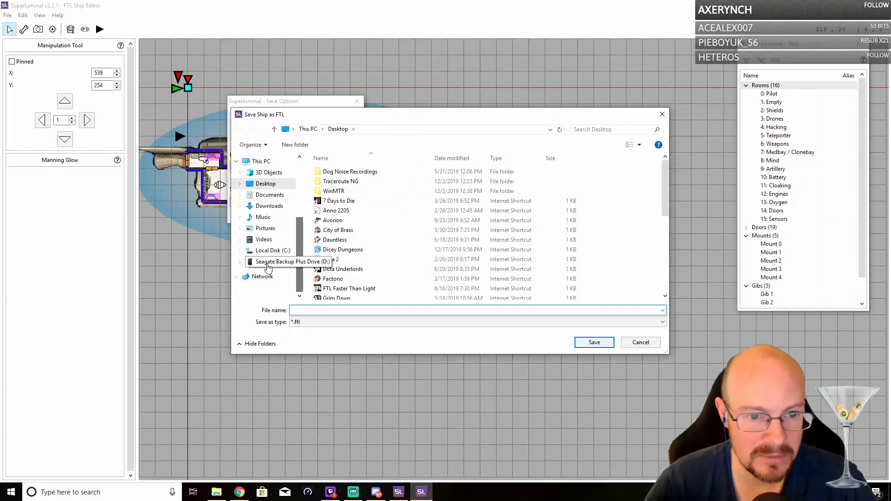
pyautogui.click(274, 261)
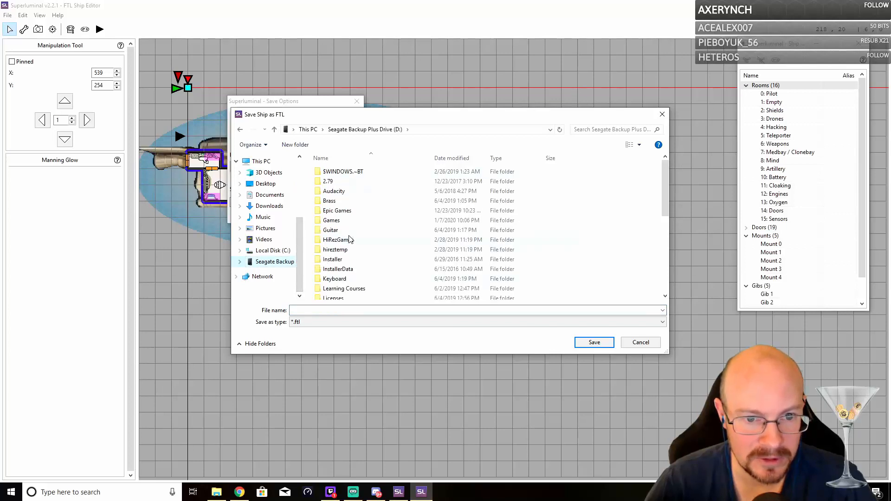
pyautogui.doubleClick(325, 221)
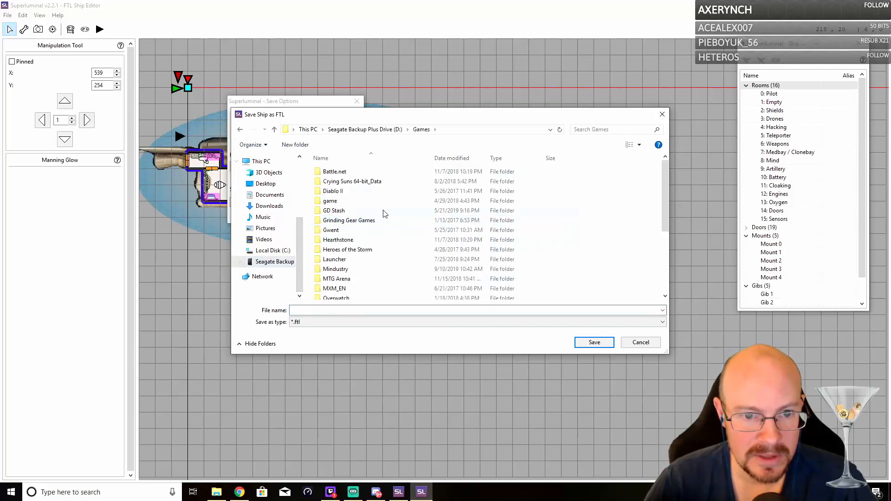
pyautogui.scroll(-3, 384, 211)
pyautogui.doubleClick(359, 247)
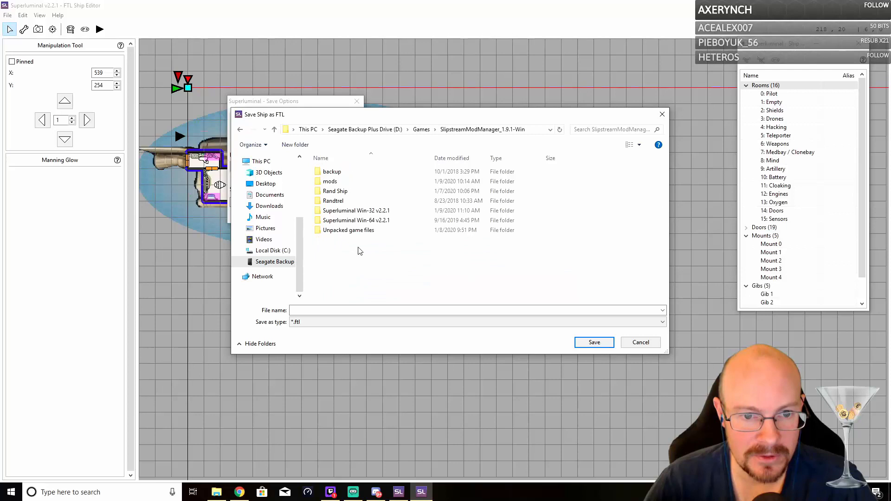
pyautogui.doubleClick(330, 181)
# - Name the ship file Rand Winnebago and save it as an FTL file
pyautogui.click(392, 310)
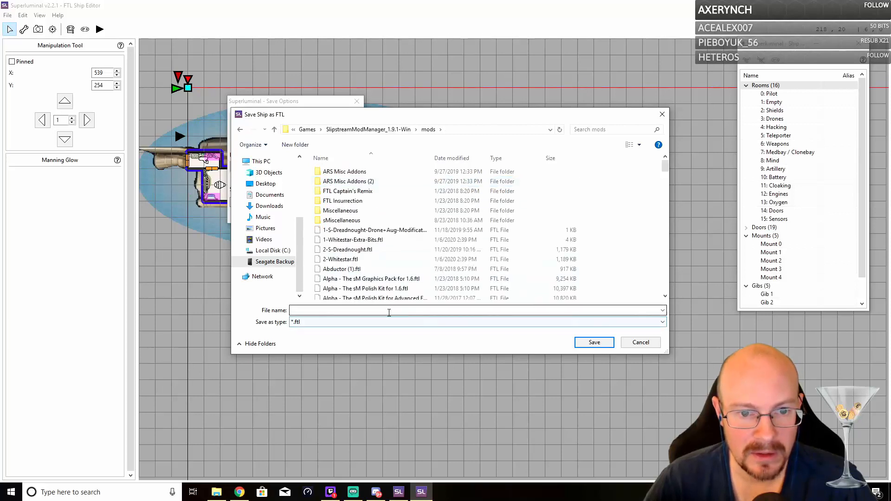
pyautogui.write('Rand Winne')
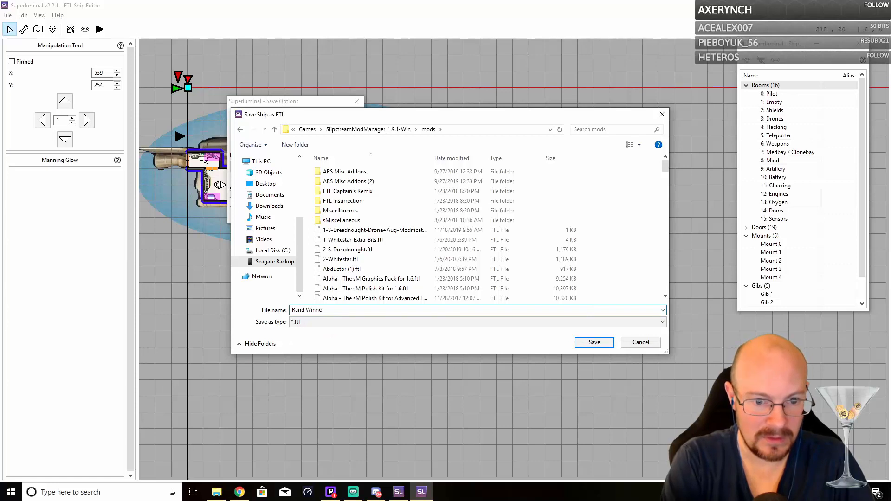
pyautogui.write('beg')
pyautogui.press('BackSpace')
pyautogui.press('BackSpace')
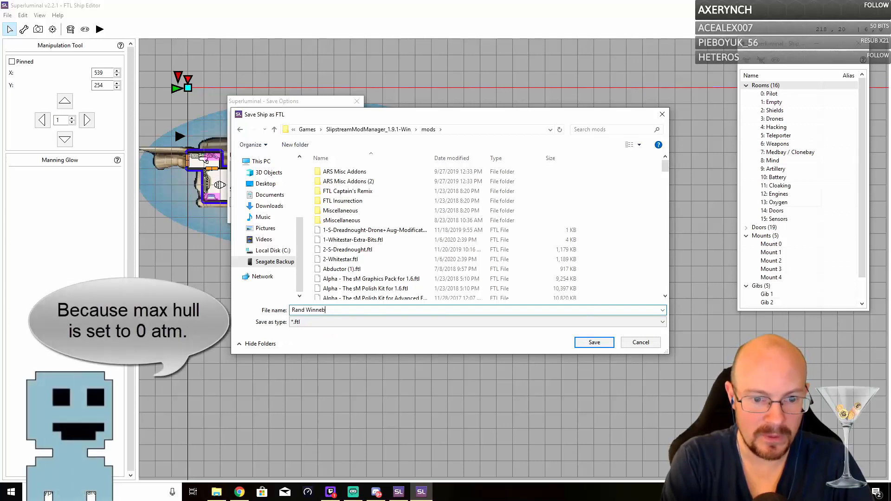
pyautogui.write('ago')
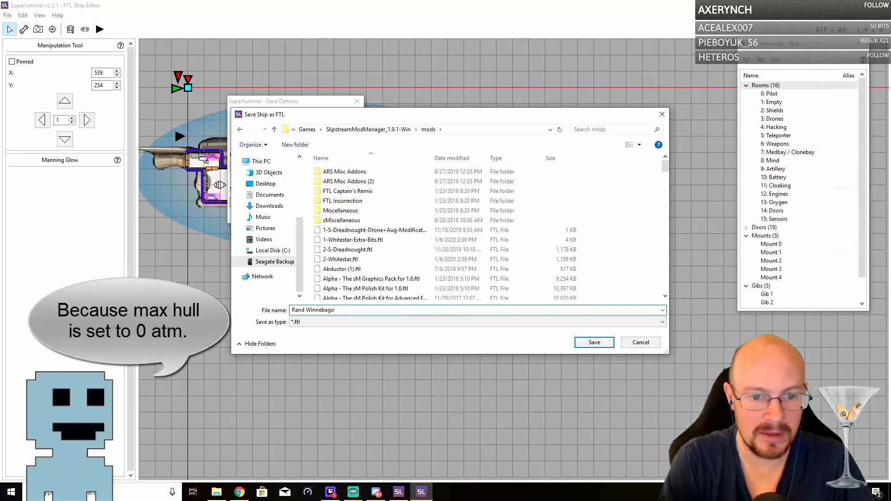
pyautogui.click(587, 344)
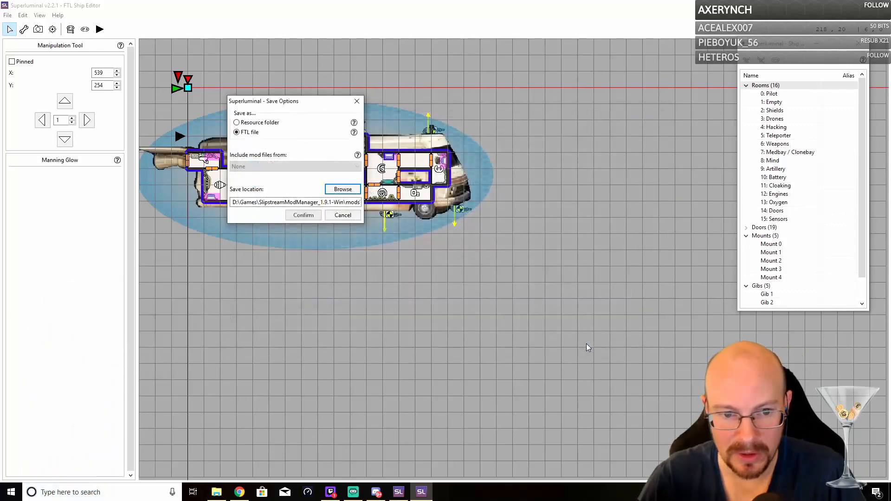
pyautogui.click(301, 216)
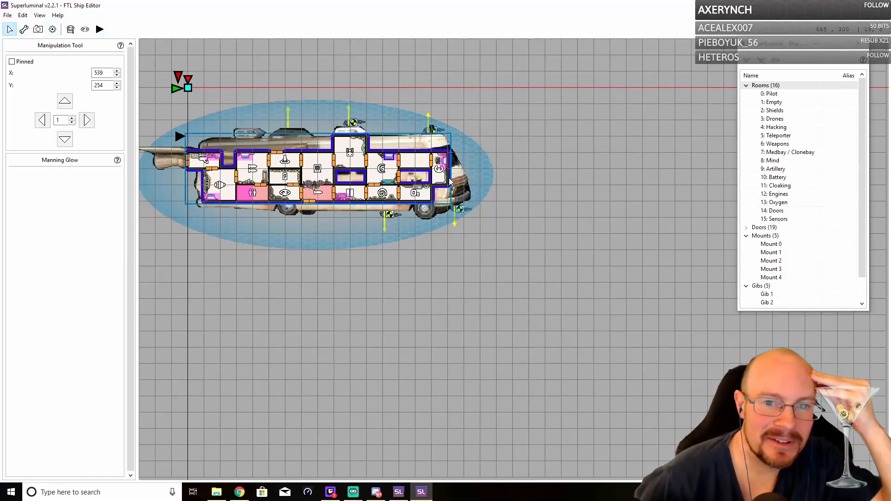
# - Make the Cloaking room's system unavailable at start
pyautogui.click(29, 29)
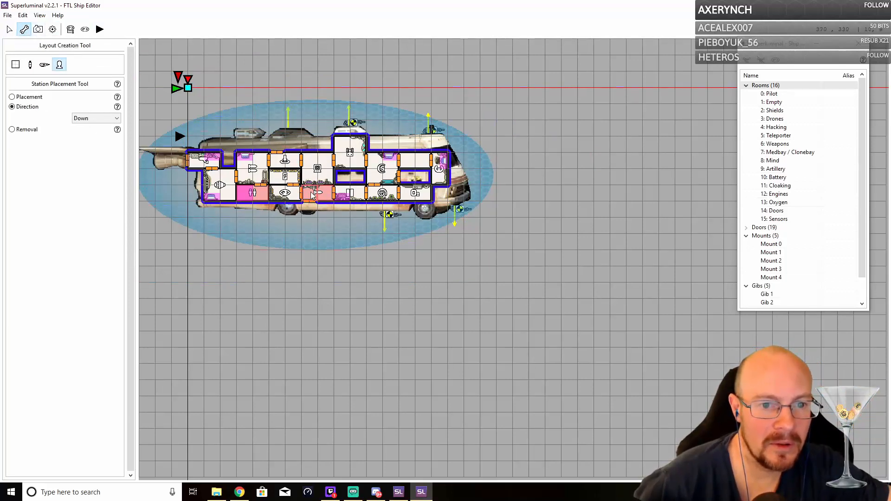
pyautogui.press('q')
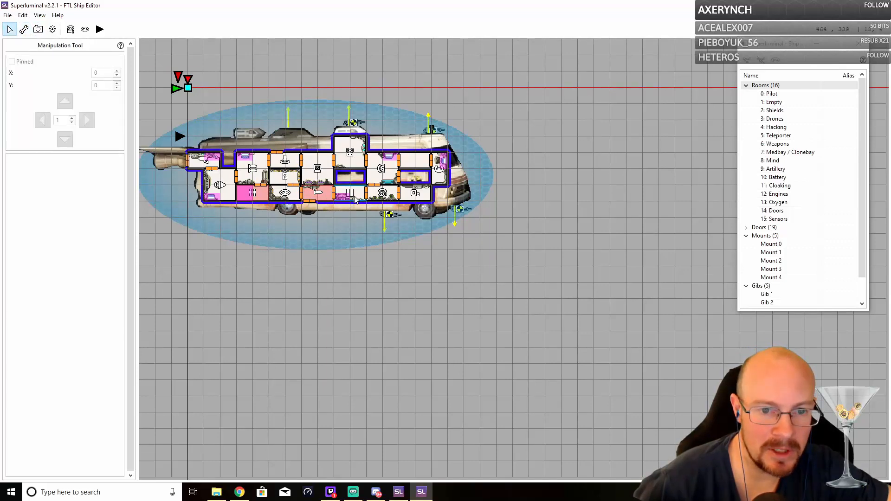
pyautogui.click(355, 199)
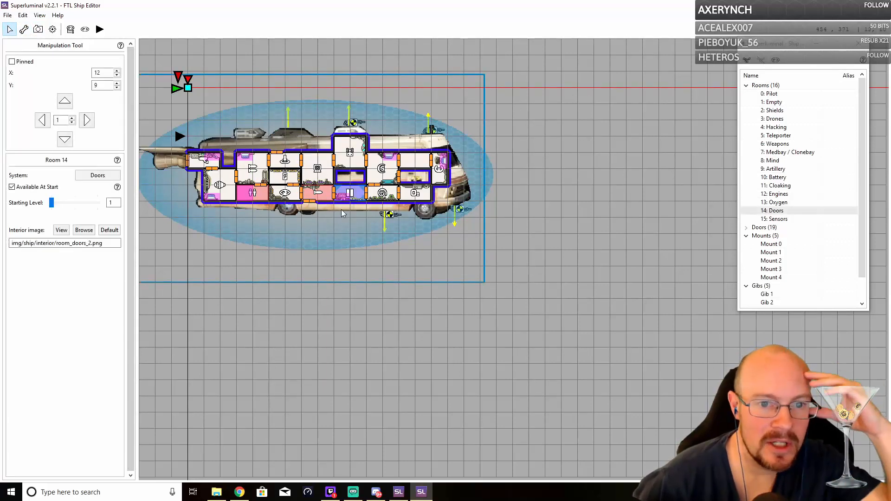
pyautogui.click(314, 198)
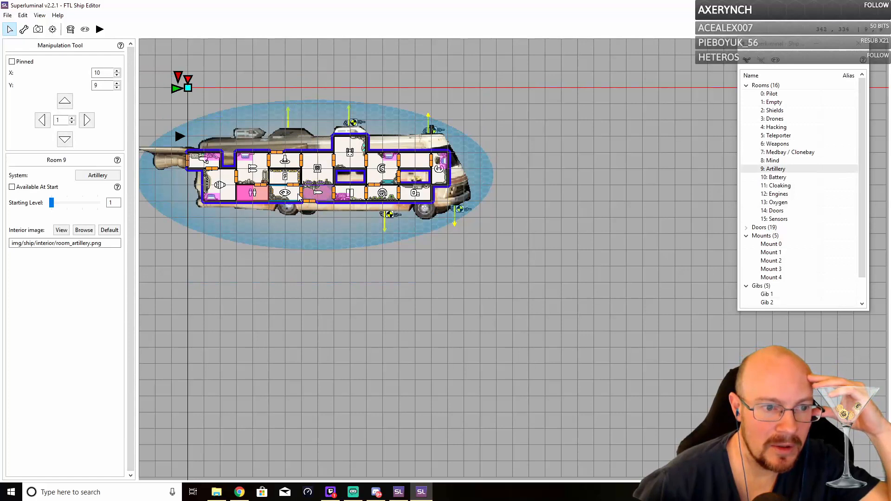
pyautogui.click(298, 197)
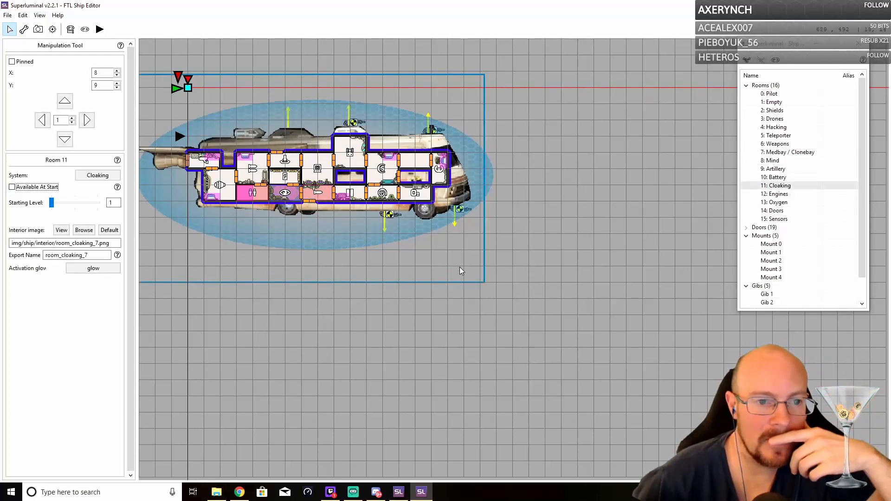
# - Set the starting level of both the Pilot and Sensors rooms to 2
pyautogui.click(444, 181)
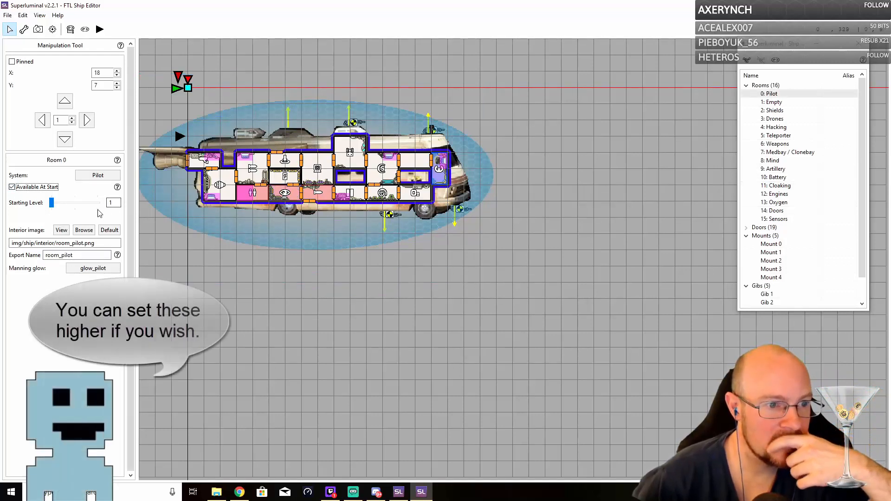
pyautogui.click(66, 206)
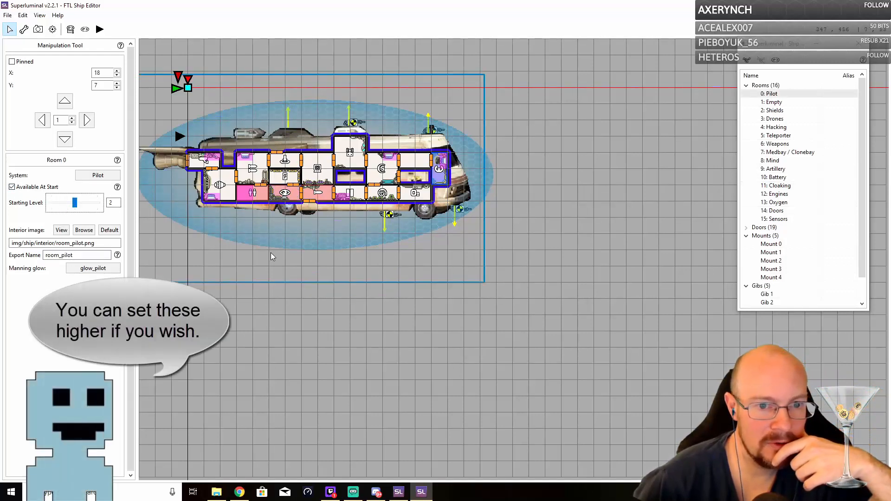
pyautogui.click(200, 162)
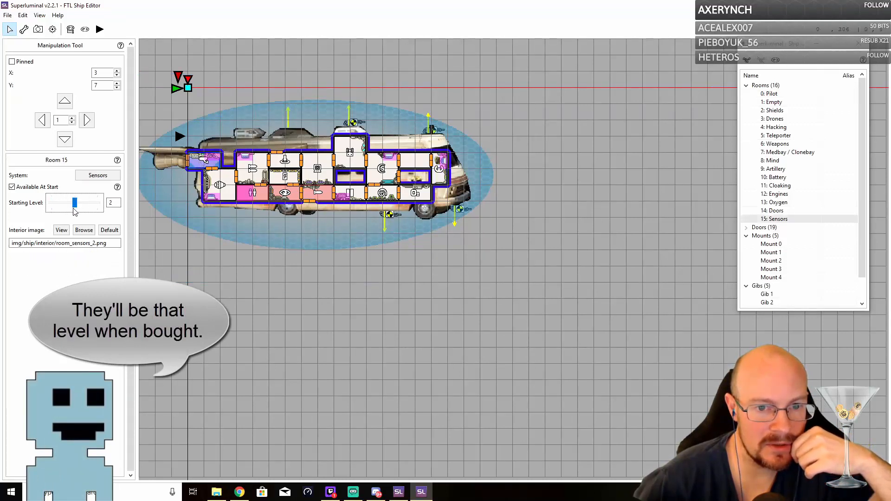
# - Review the Doors and Cloaking room settings and set the Engines room's starting level to 2
pyautogui.click(355, 200)
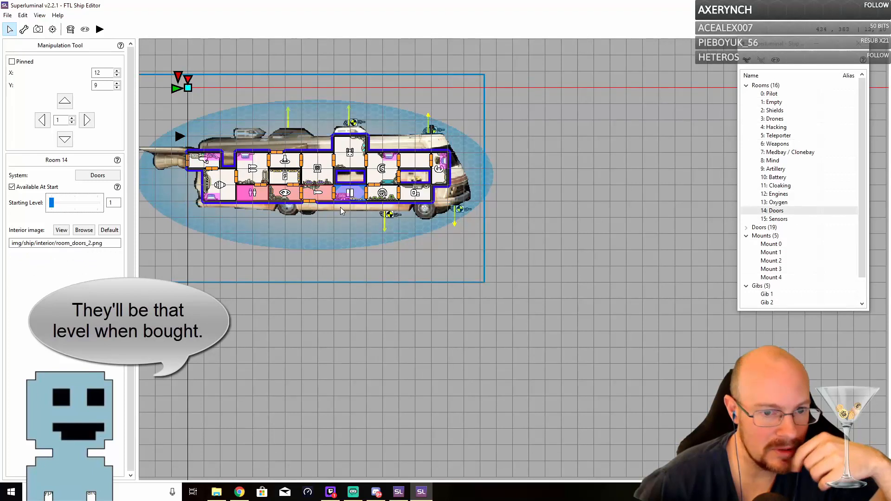
pyautogui.click(276, 196)
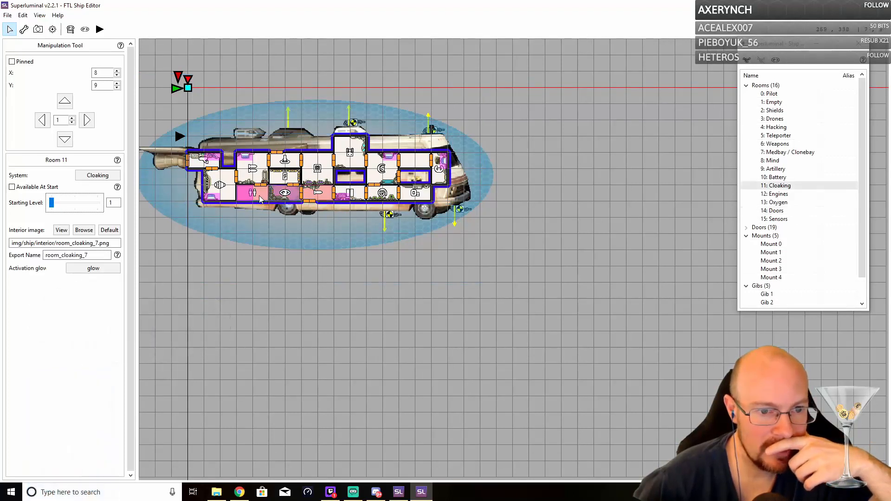
pyautogui.click(260, 200)
pyautogui.click(231, 196)
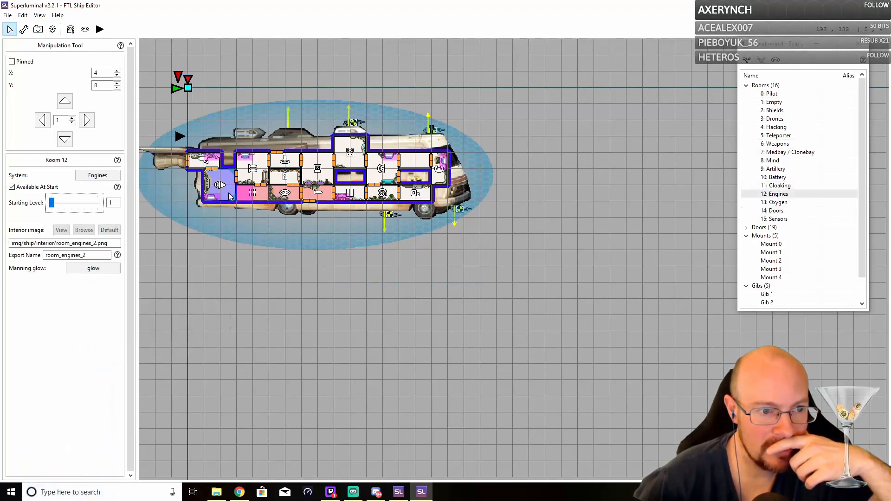
pyautogui.moveTo(53, 203); pyautogui.dragTo(60, 206)
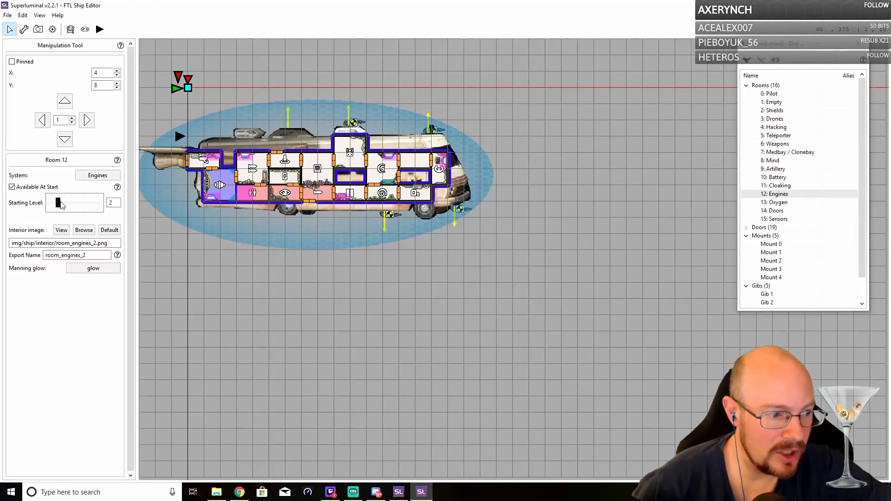
# - Set the Weapons room's starting level to 3
pyautogui.click(266, 167)
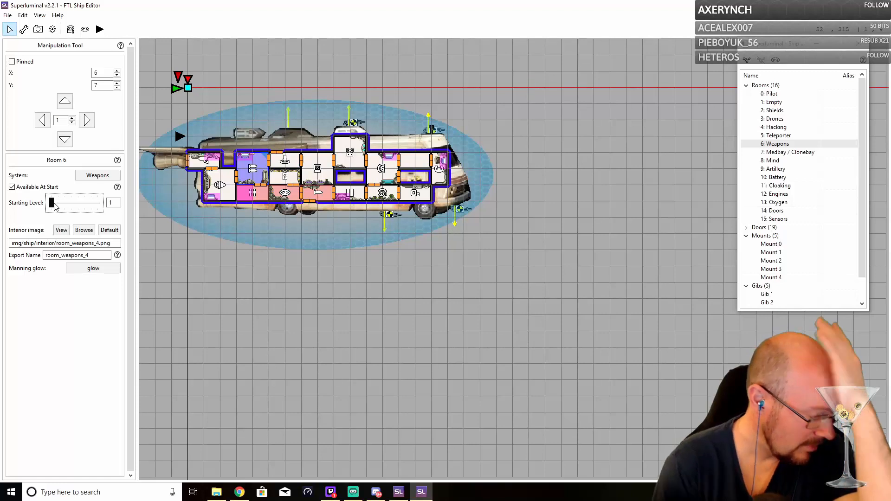
pyautogui.moveTo(54, 206); pyautogui.dragTo(58, 207)
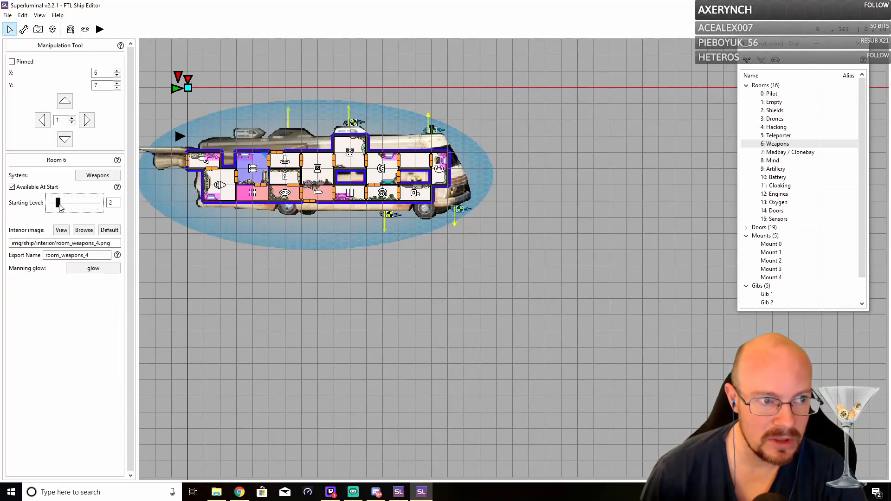
pyautogui.moveTo(60, 204); pyautogui.dragTo(66, 207)
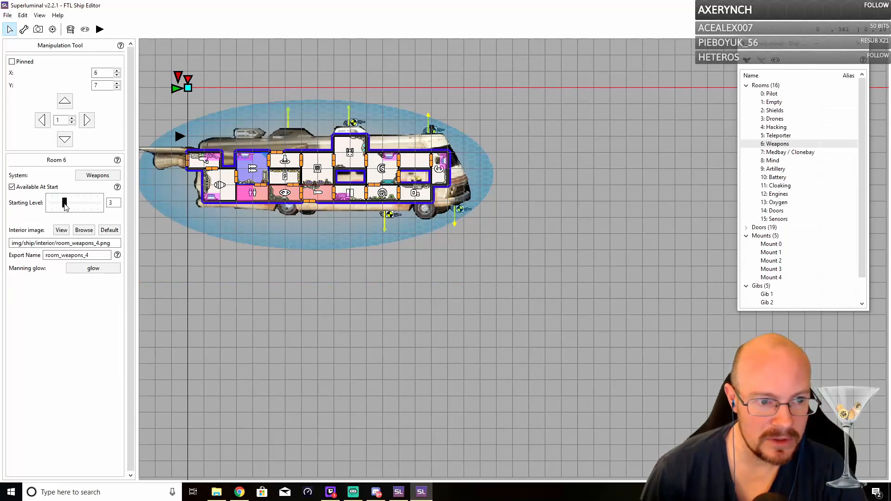
# - Make the Teleporter, Battery and Hacking systems unavailable at start
pyautogui.click(296, 166)
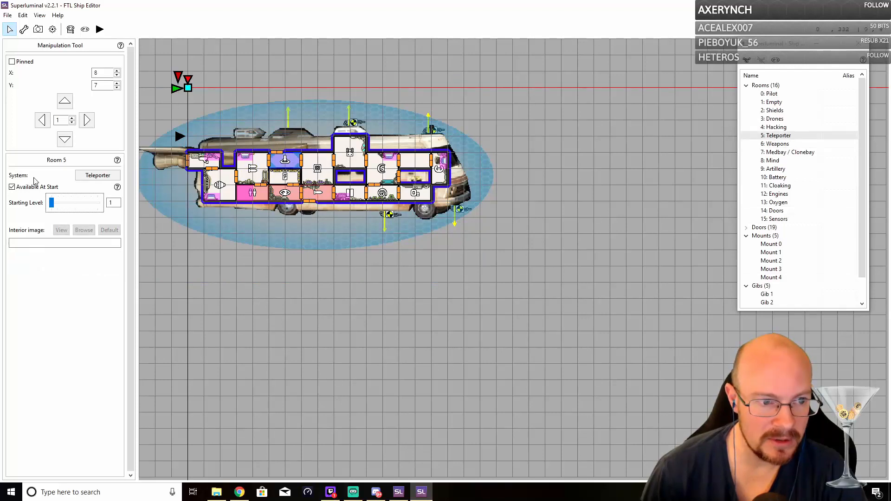
pyautogui.click(14, 188)
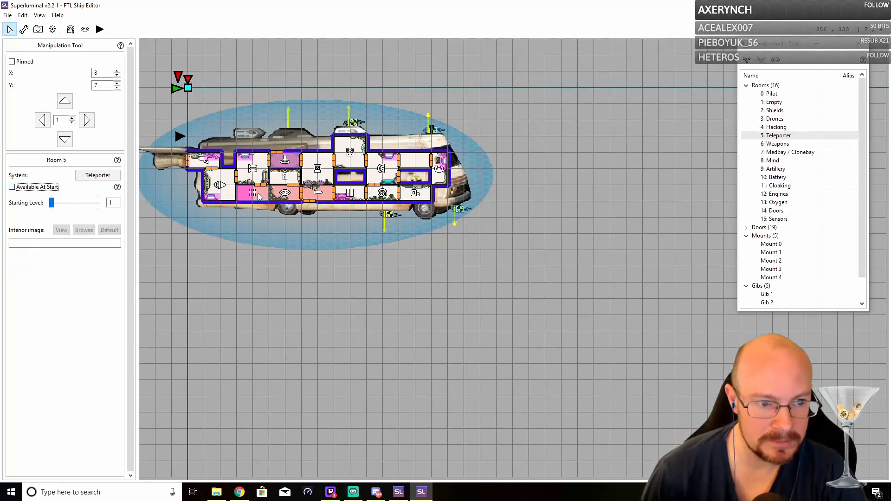
pyautogui.click(285, 177)
pyautogui.click(13, 188)
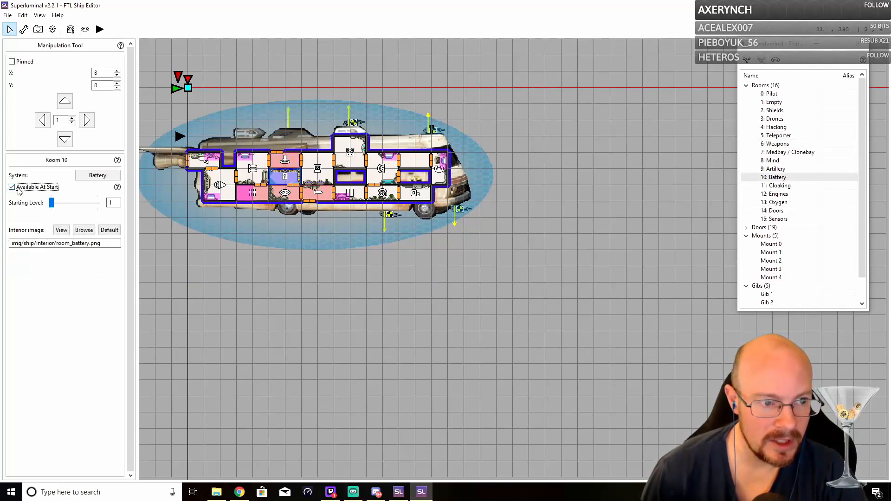
pyautogui.click(18, 189)
pyautogui.click(321, 177)
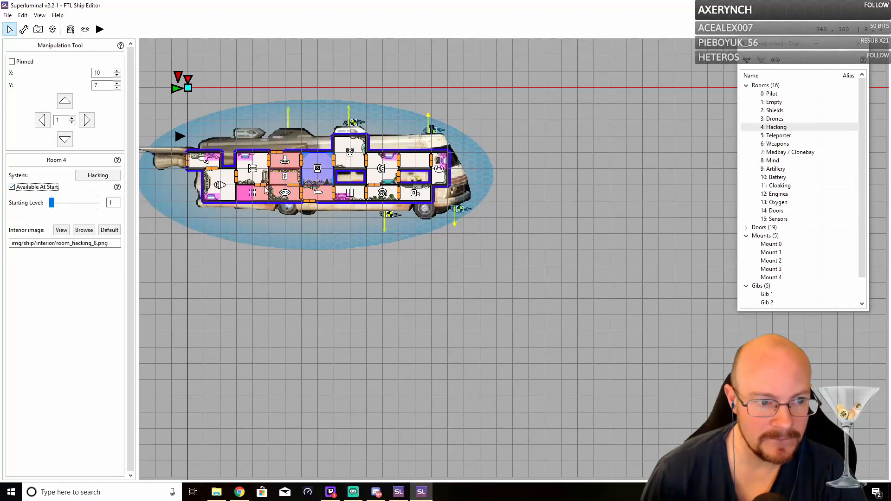
pyautogui.click(13, 187)
pyautogui.click(14, 188)
# - Set the Shields room's starting level to 2
pyautogui.click(347, 161)
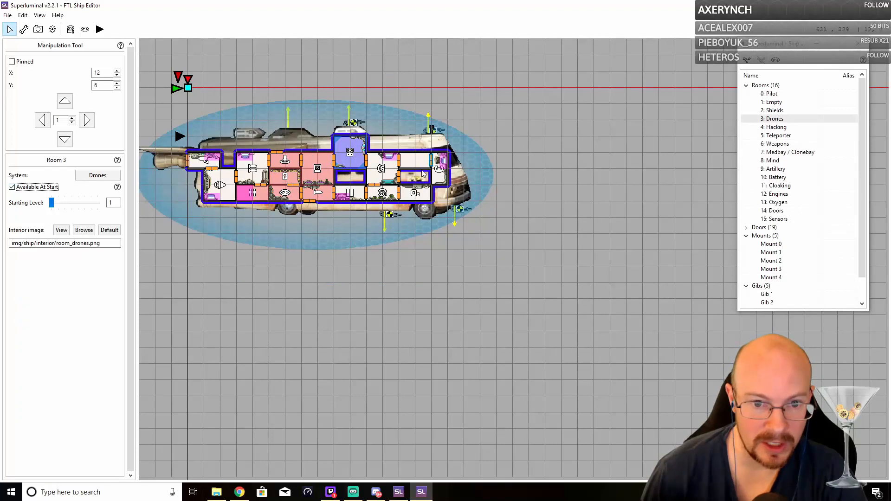
pyautogui.click(381, 169)
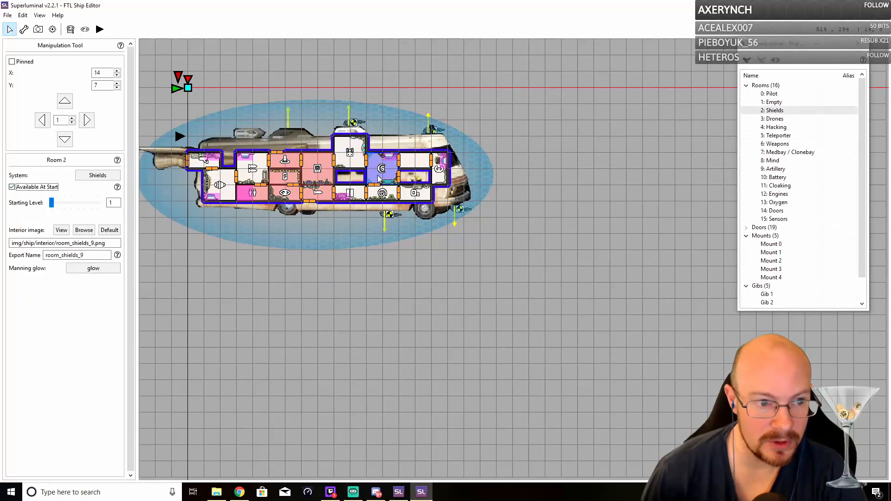
pyautogui.click(52, 205)
# - Set the Drones room's starting level to 3 and the Weapons room's starting level to 2
pyautogui.click(340, 154)
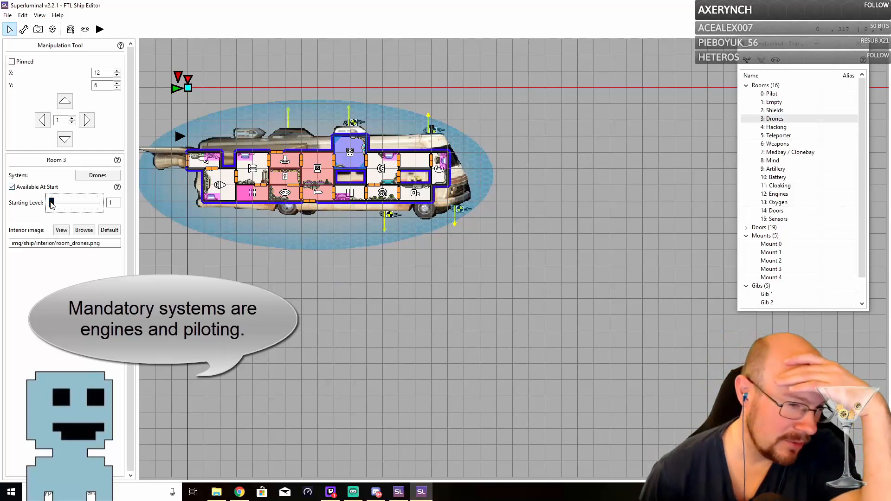
pyautogui.moveTo(52, 203); pyautogui.dragTo(63, 203)
pyautogui.click(252, 168)
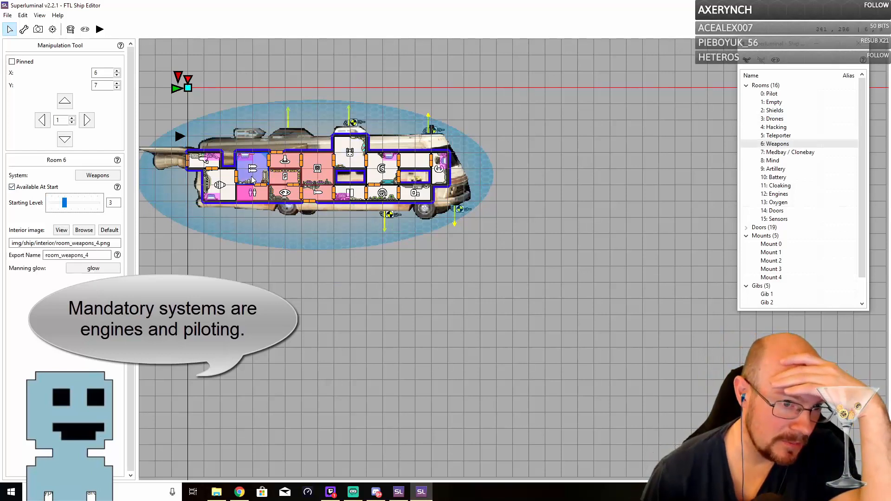
pyautogui.scroll(-1, 82, 201)
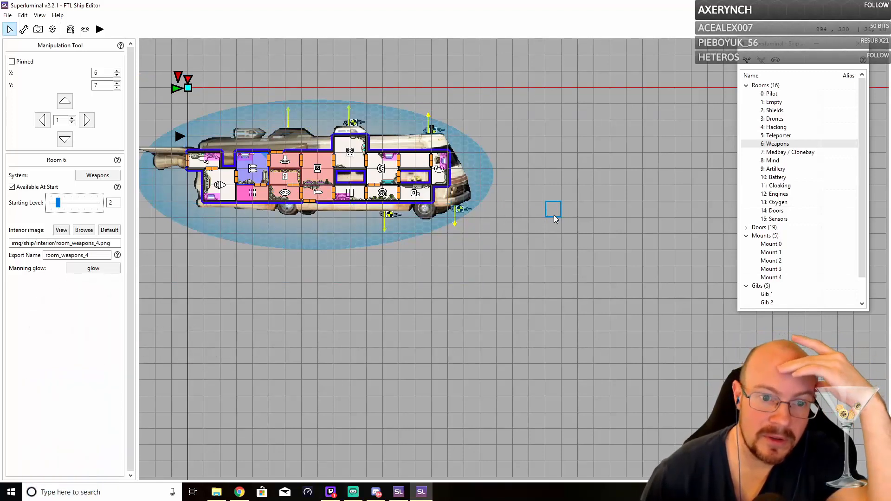
pyautogui.click(325, 197)
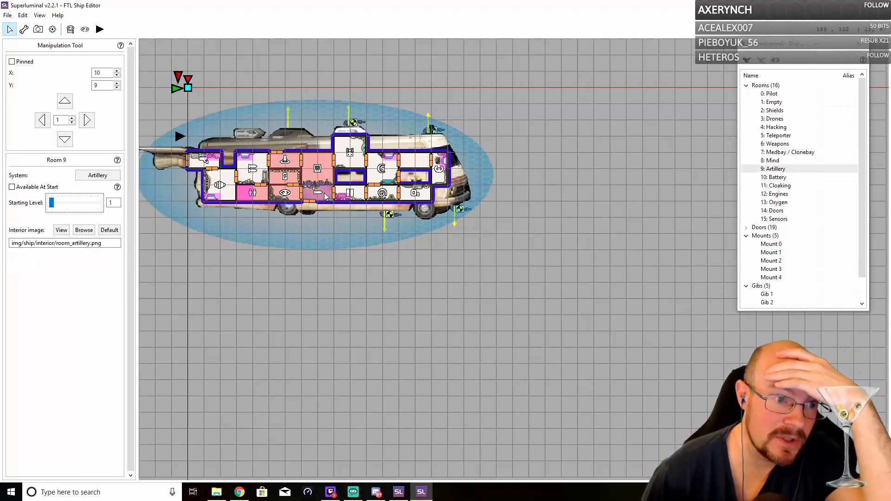
pyautogui.click(12, 188)
pyautogui.click(13, 187)
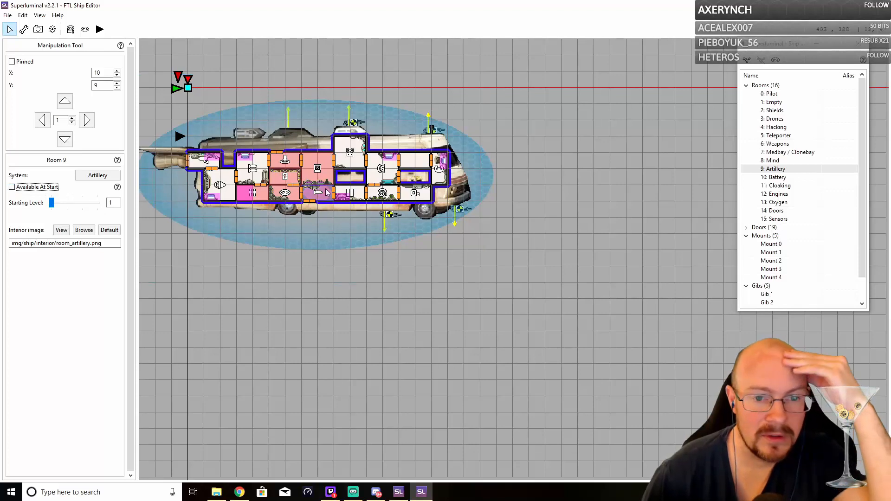
# - Check the Drones, Shields and Oxygen rooms, and make the Mind system unavailable at start
pyautogui.click(352, 156)
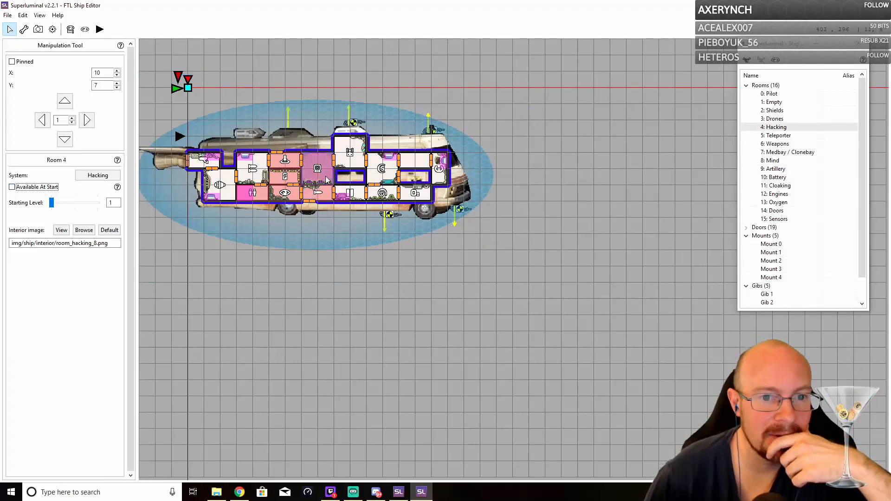
pyautogui.click(355, 163)
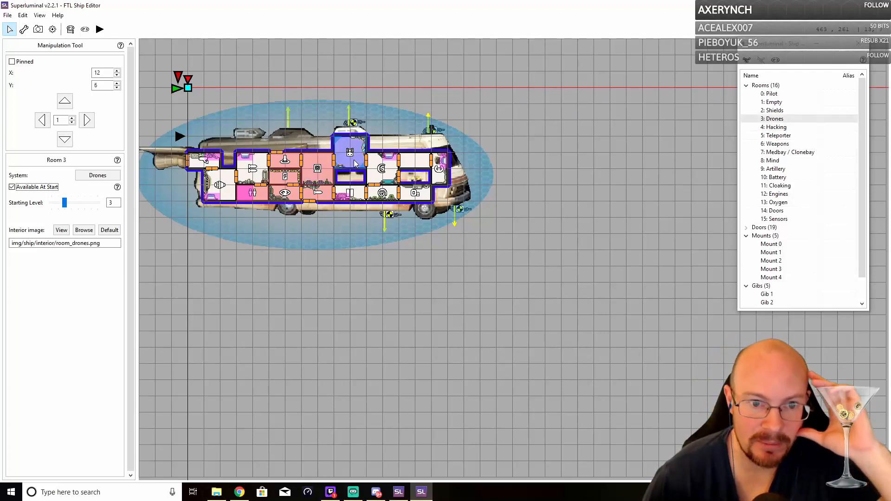
pyautogui.click(380, 168)
pyautogui.click(423, 199)
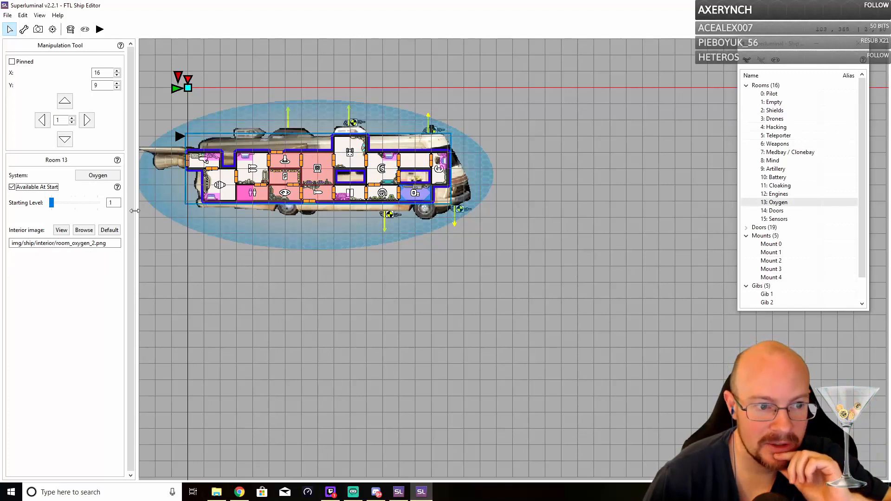
pyautogui.click(396, 195)
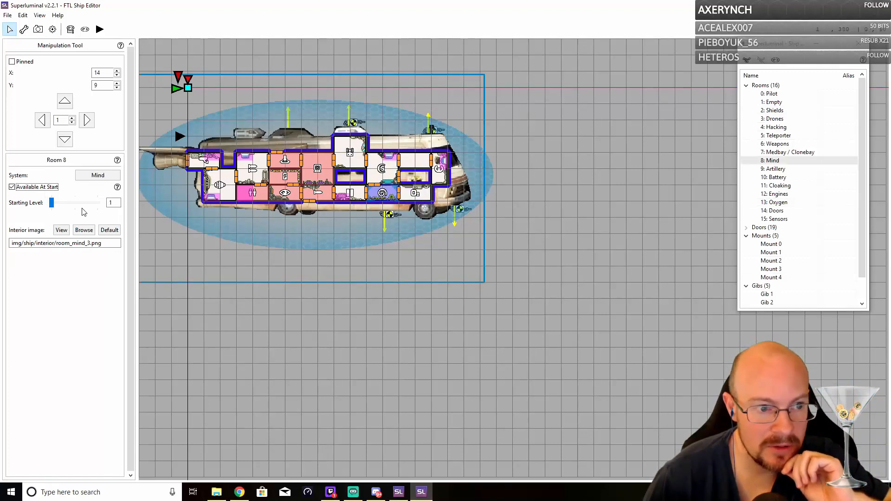
pyautogui.click(12, 187)
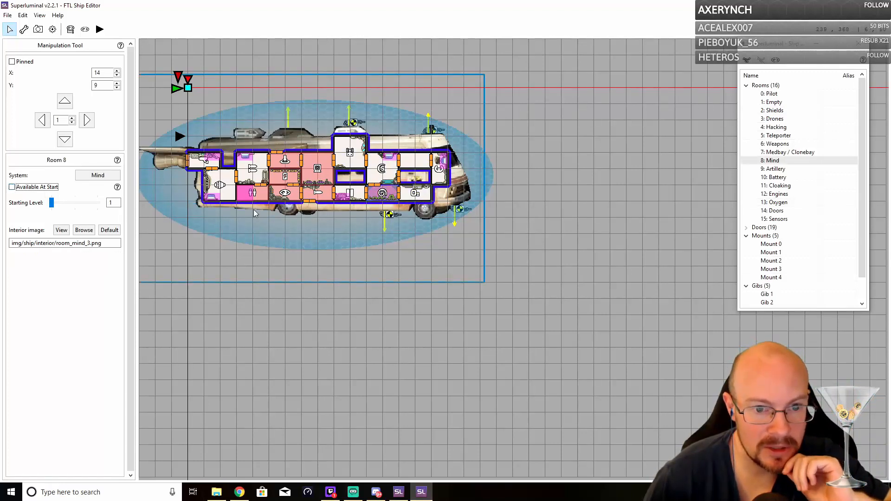
# - Switch the shared Medbay / Clonebay room from Clonebay to Medbay as its selected system
pyautogui.click(348, 194)
pyautogui.click(316, 196)
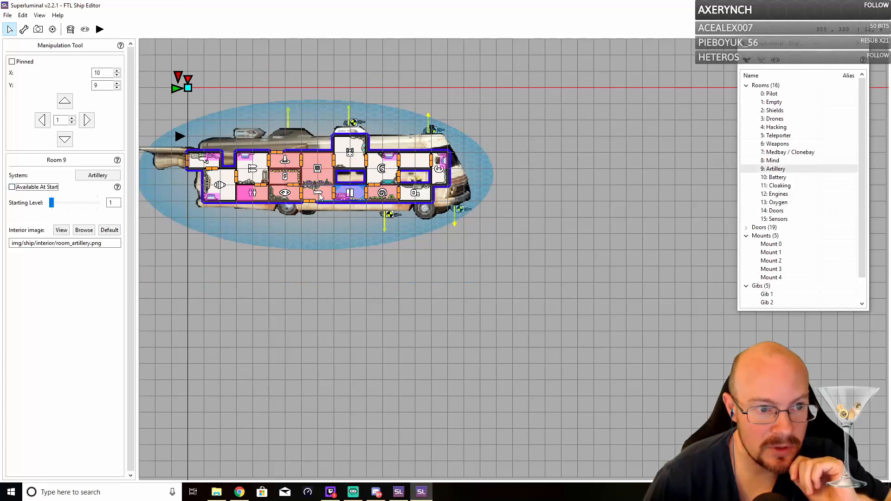
pyautogui.click(281, 196)
pyautogui.click(258, 192)
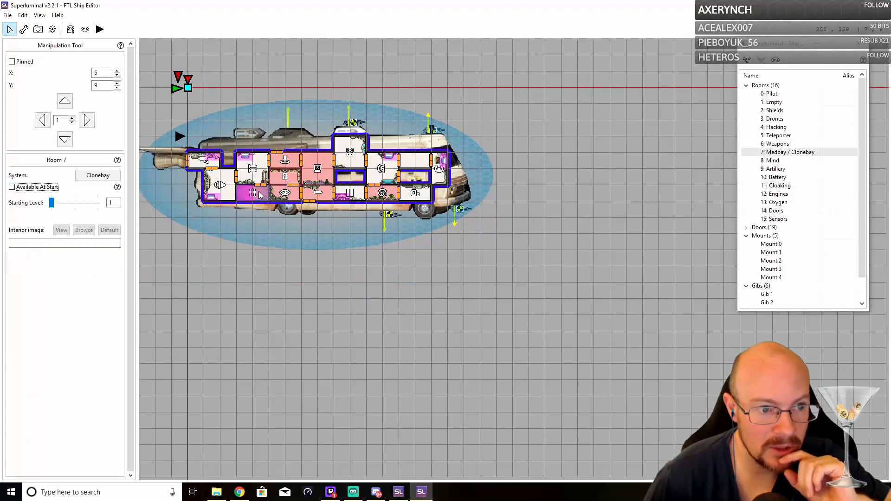
pyautogui.click(99, 177)
pyautogui.moveTo(114, 200)
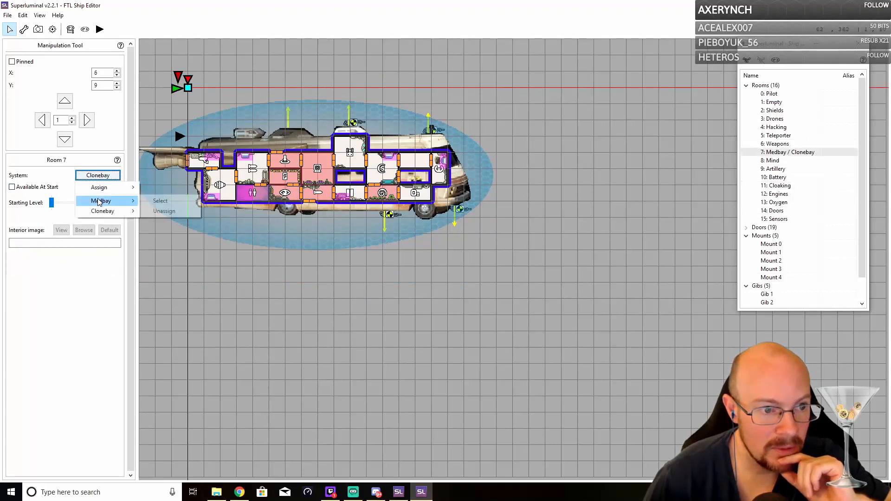
pyautogui.click(152, 197)
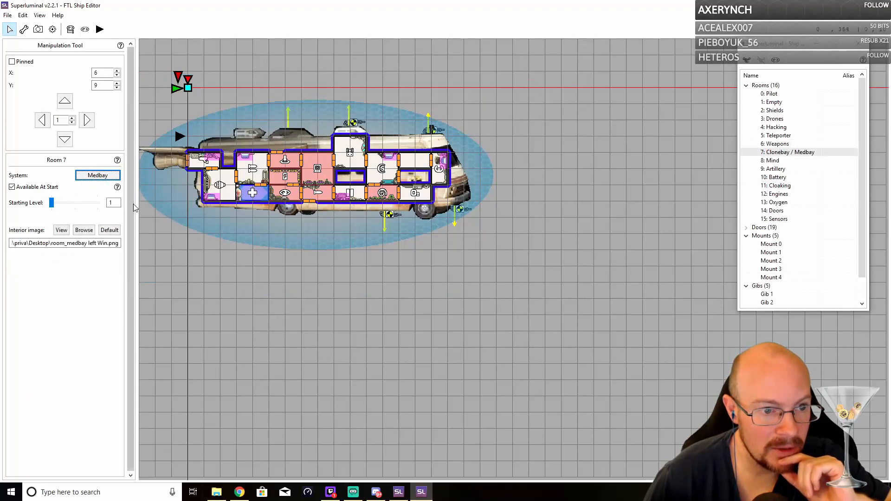
# - Check the starting level and availability of the Engines, Sensors, Weapons, Teleporter, Hacking, Drones and Shields rooms
pyautogui.click(227, 196)
pyautogui.click(207, 164)
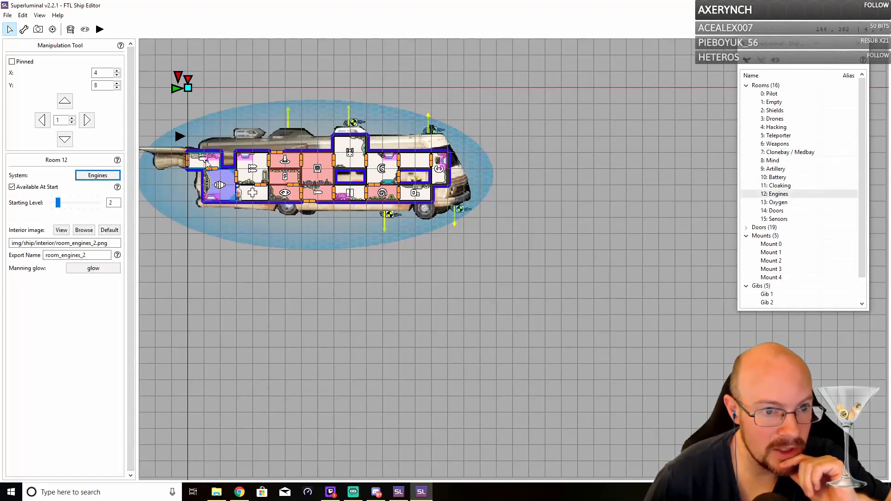
pyautogui.click(248, 167)
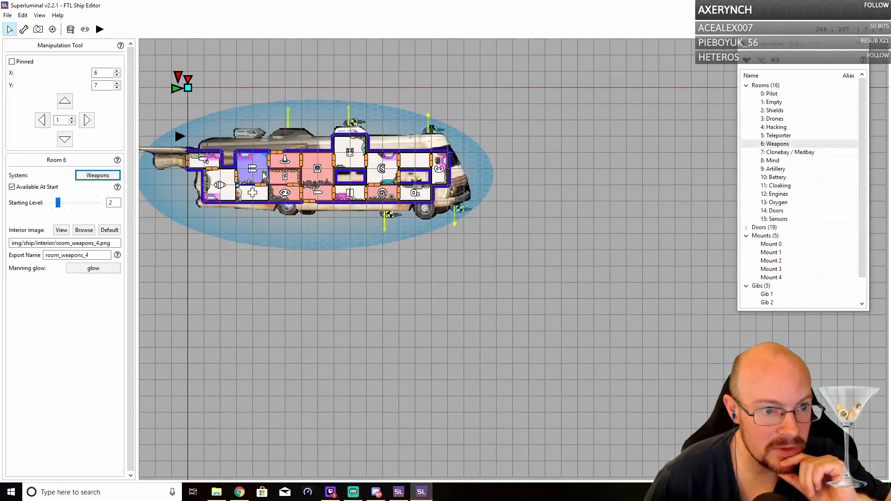
pyautogui.click(293, 163)
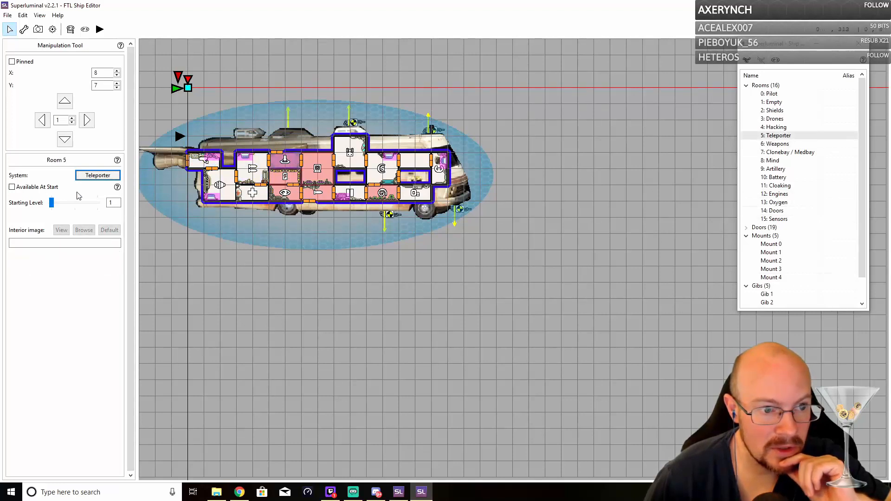
pyautogui.click(329, 169)
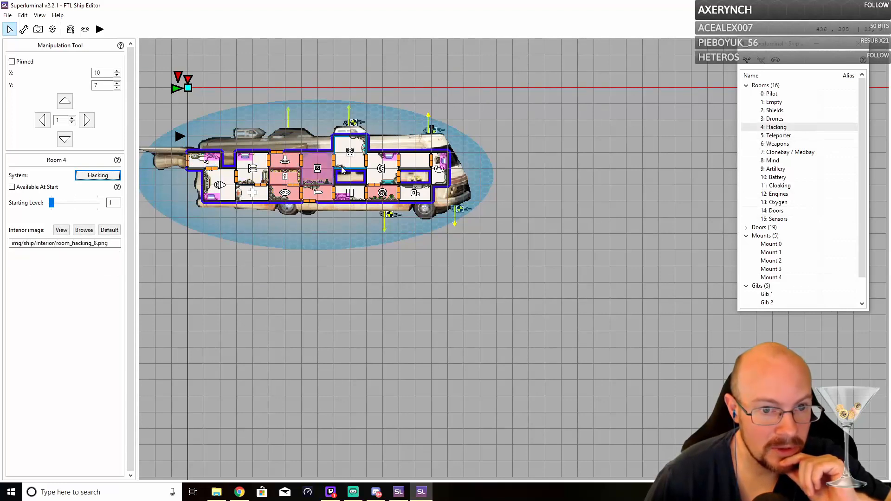
pyautogui.click(344, 160)
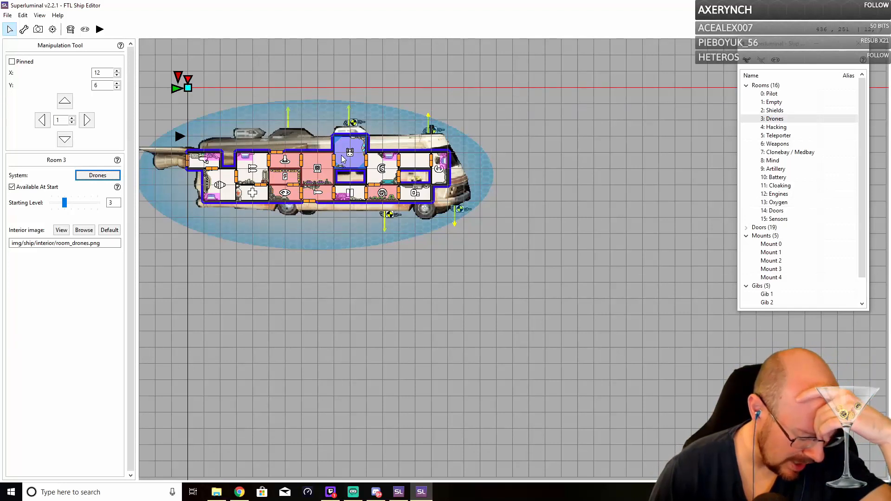
pyautogui.click(395, 168)
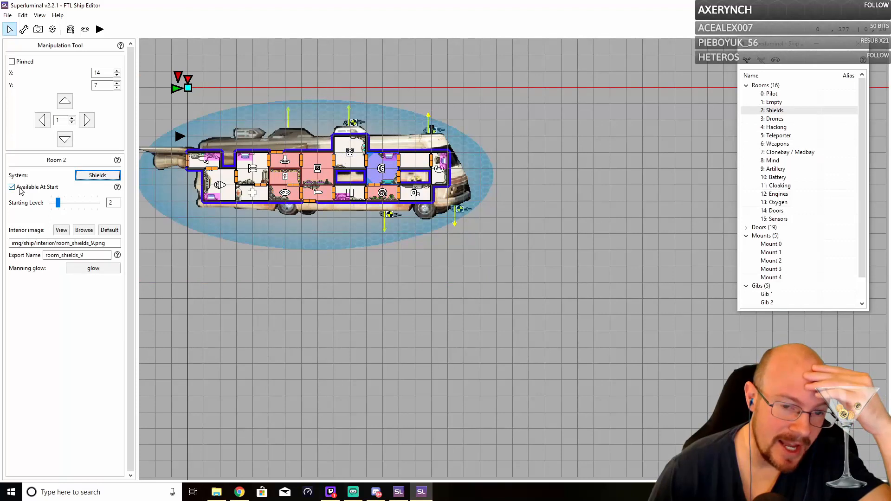
pyautogui.click(58, 203)
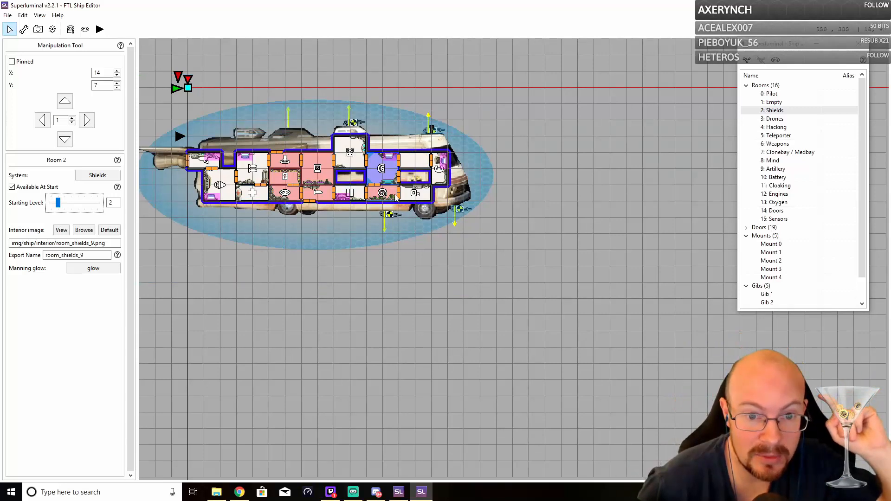
# - Recheck starting levels and availability room by room across the ship, from Drones and Pilot through Oxygen, Doors, Cloaking and Medbay to Engines and Sensors
pyautogui.click(353, 162)
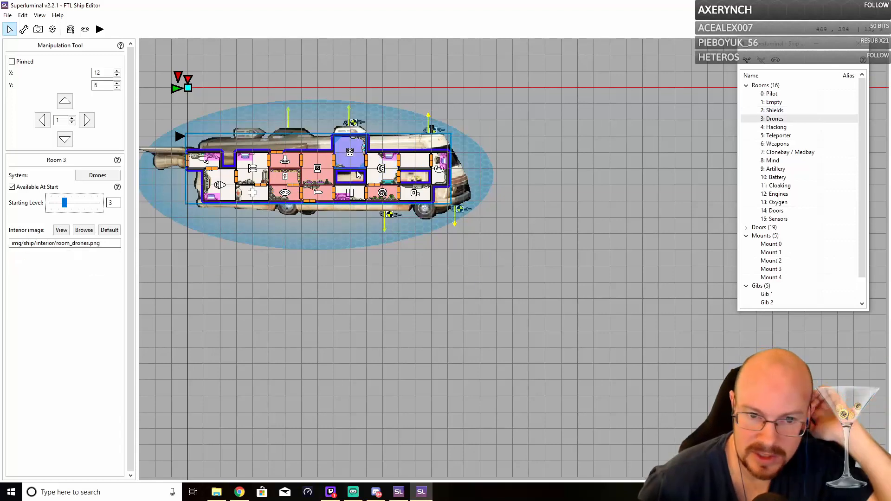
pyautogui.click(439, 183)
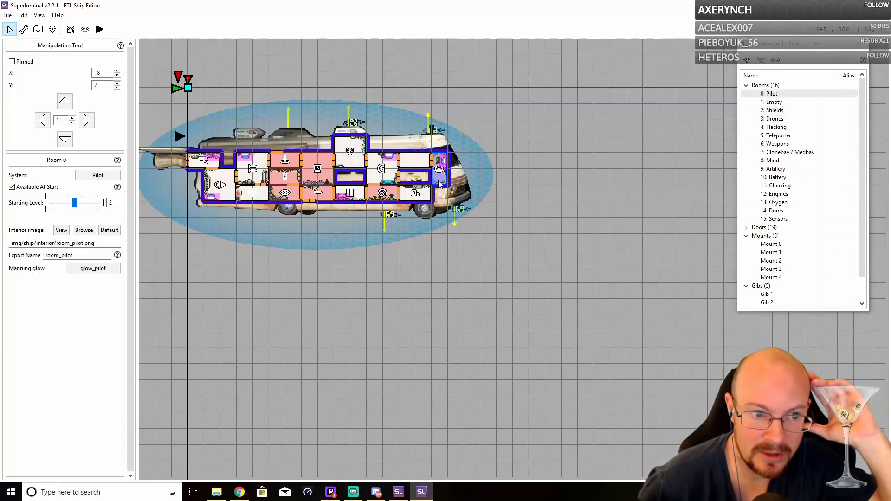
pyautogui.click(427, 196)
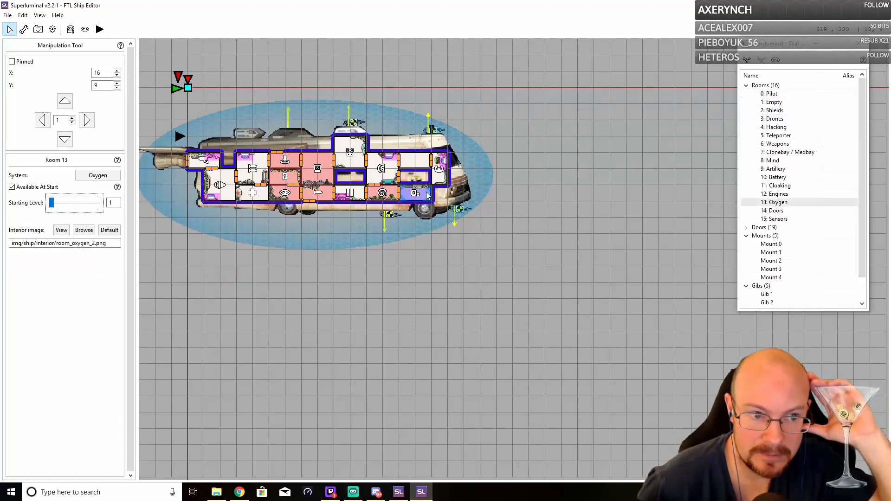
pyautogui.click(384, 197)
pyautogui.click(350, 197)
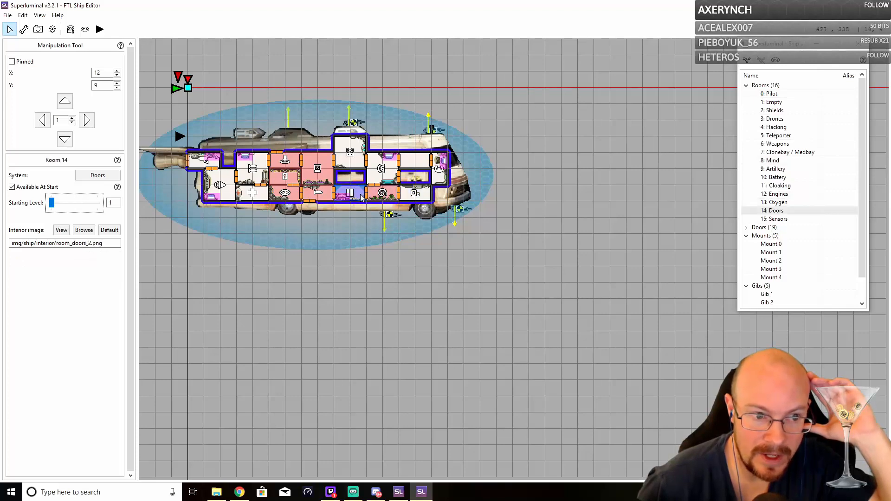
pyautogui.click(425, 194)
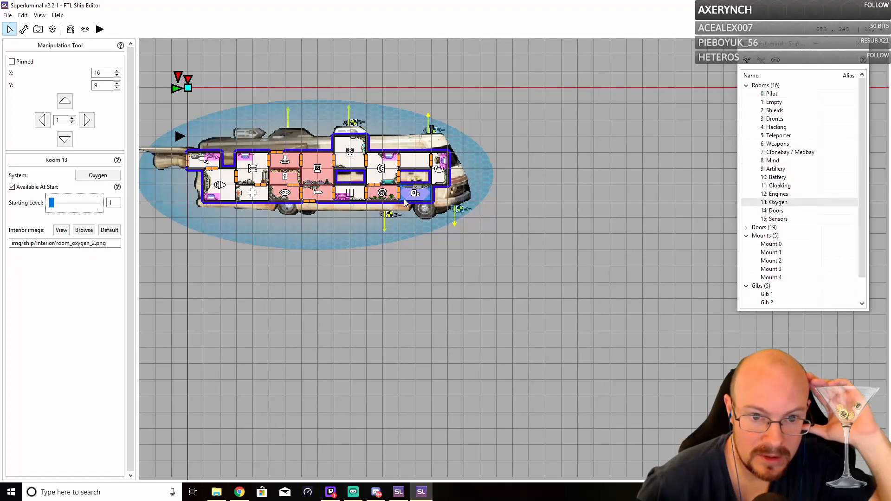
pyautogui.click(388, 174)
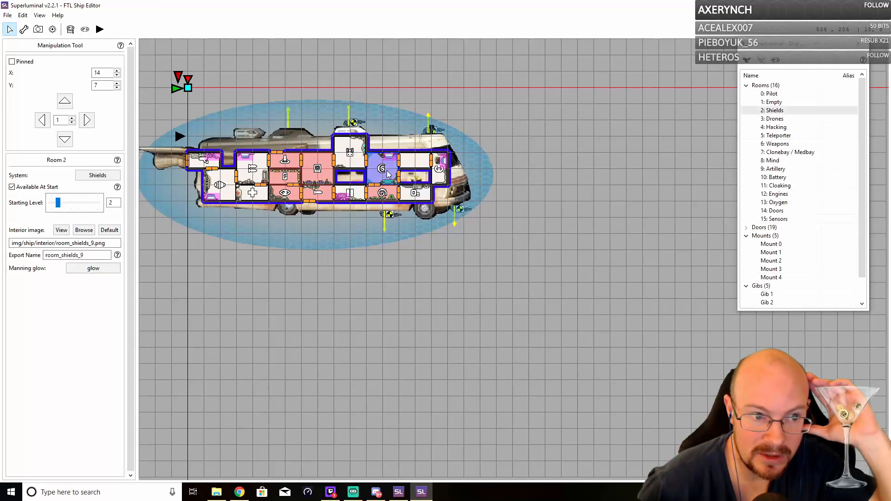
pyautogui.click(364, 166)
pyautogui.click(354, 176)
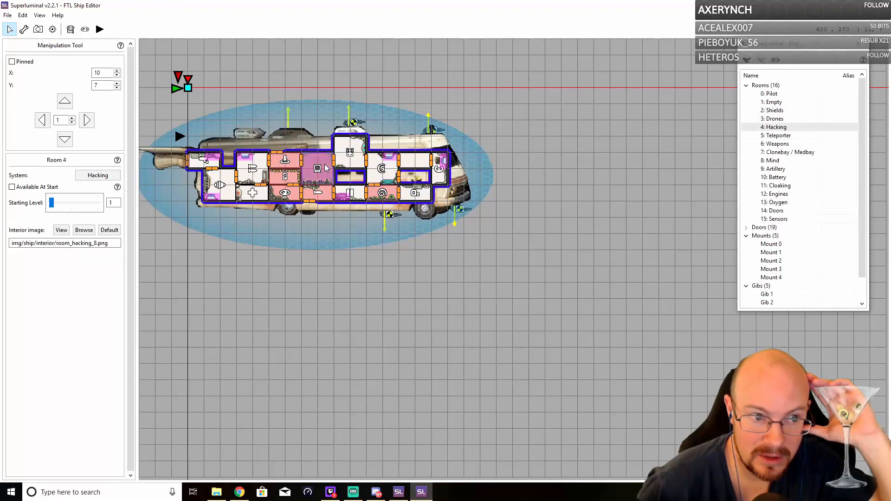
pyautogui.click(349, 195)
pyautogui.click(327, 195)
pyautogui.click(293, 194)
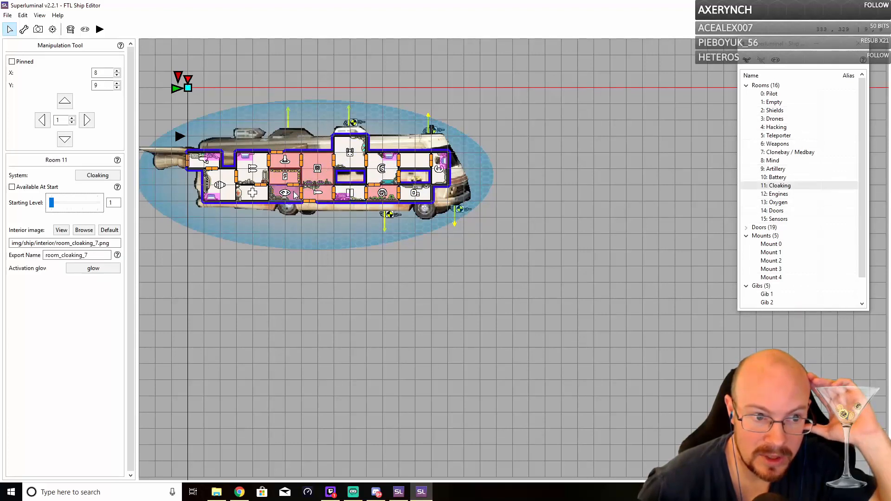
pyautogui.click(294, 182)
pyautogui.click(297, 167)
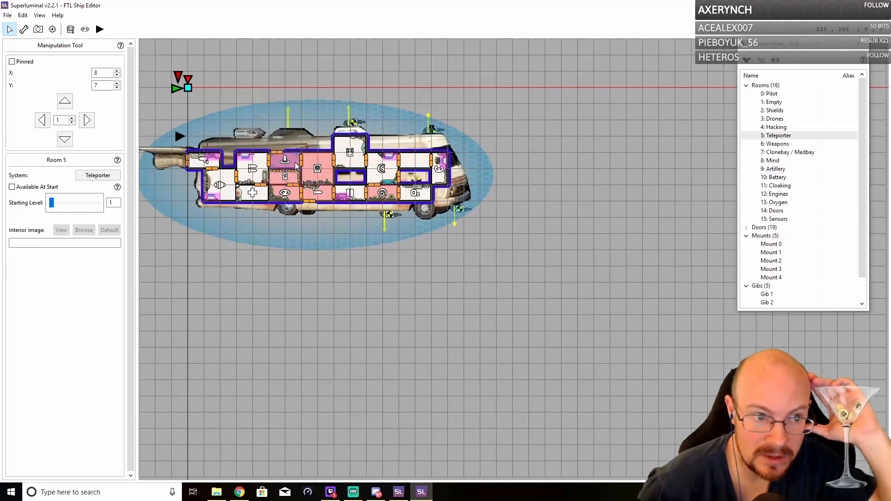
pyautogui.click(280, 174)
pyautogui.click(254, 195)
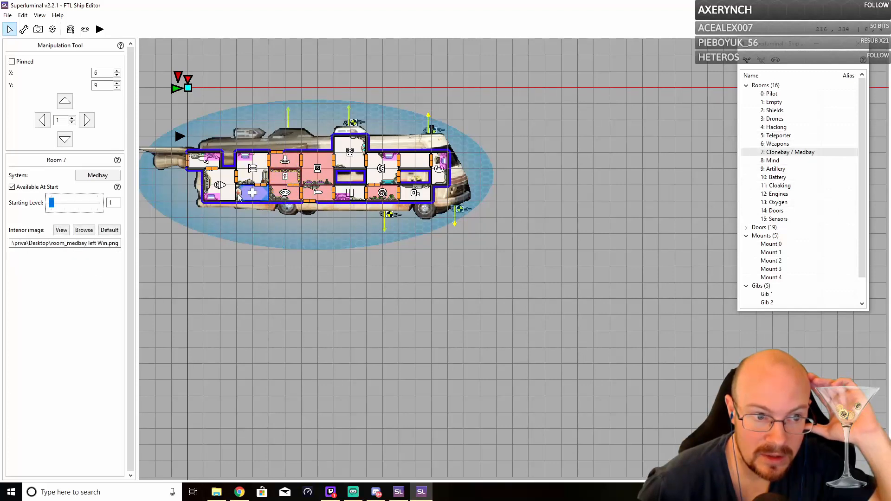
pyautogui.click(221, 195)
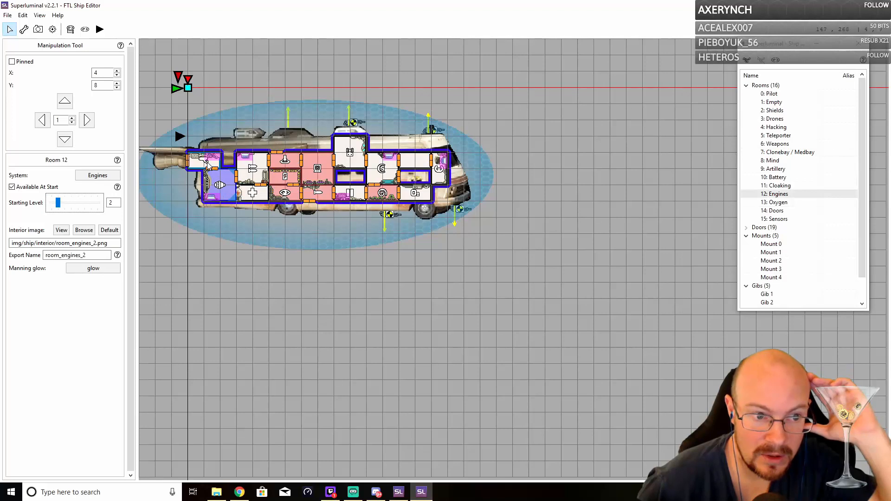
pyautogui.click(206, 161)
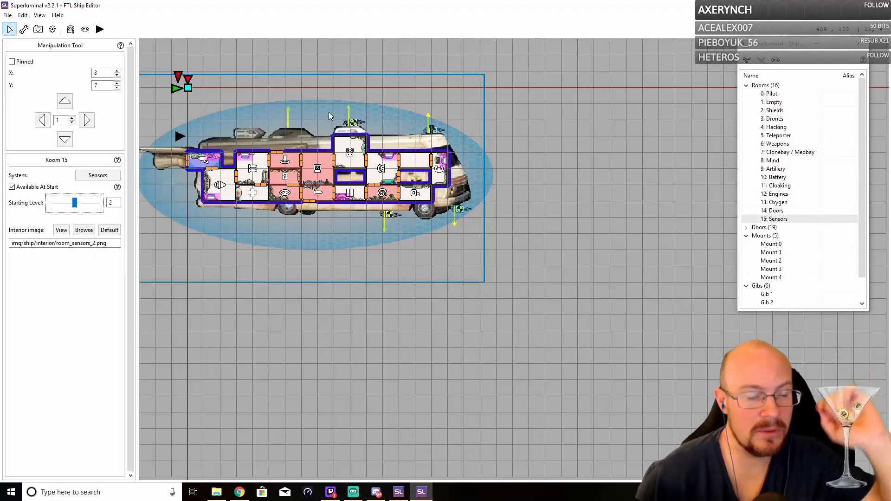
# - Set the Sensors room's starting level to 1 and check the Drones room's settings
pyautogui.moveTo(76, 208); pyautogui.dragTo(58, 207)
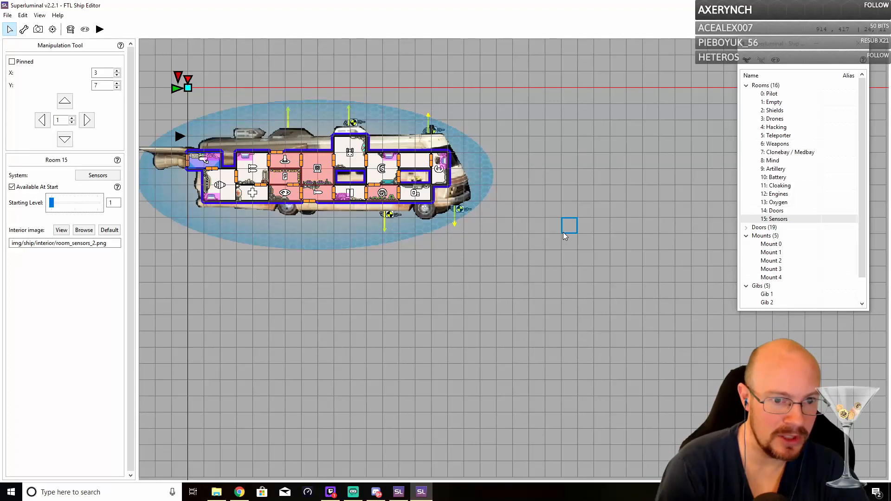
pyautogui.click(359, 163)
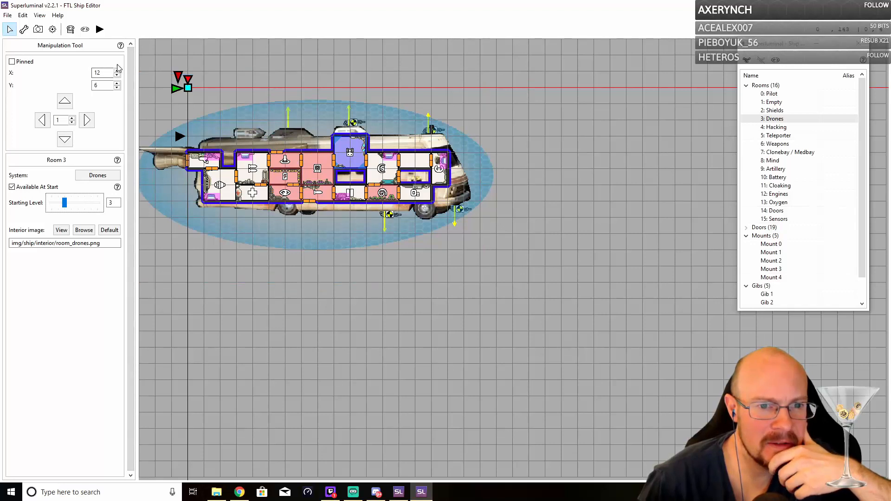
# - In the ship's general properties, choose PLAYER_SHIP_FED as the replaced ship and name the ship "The Eagle 5"
pyautogui.click(52, 30)
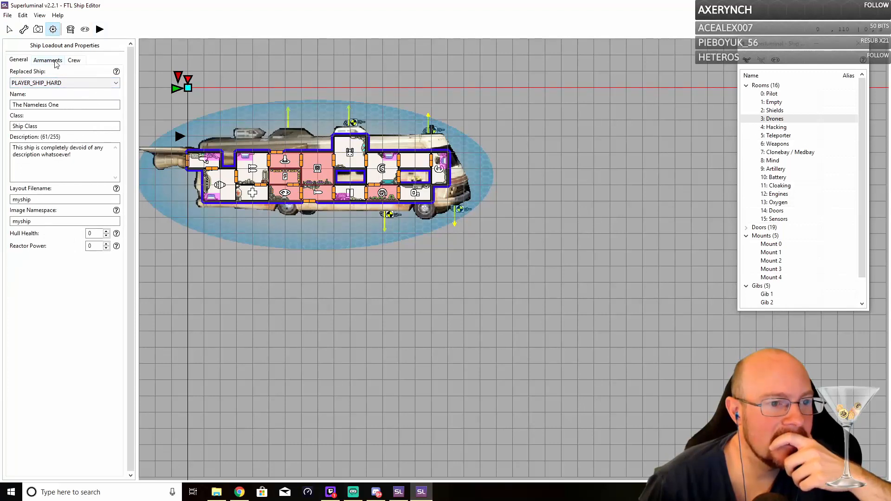
pyautogui.click(117, 82)
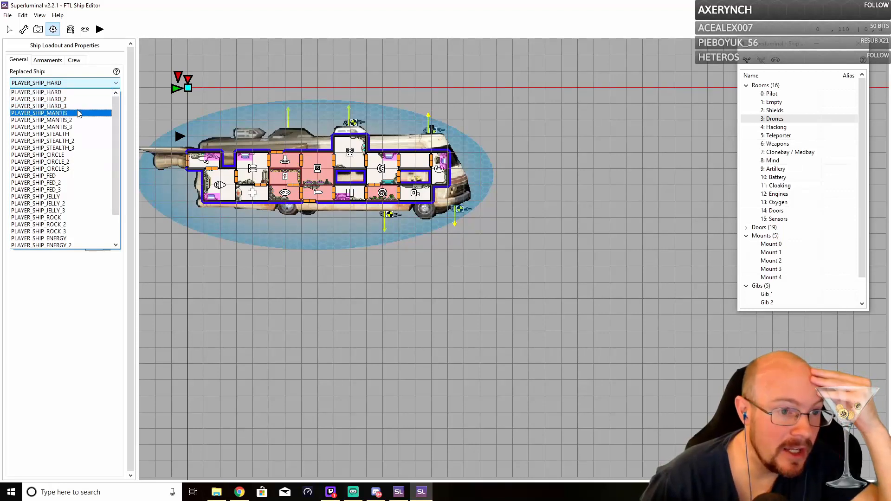
pyautogui.click(61, 176)
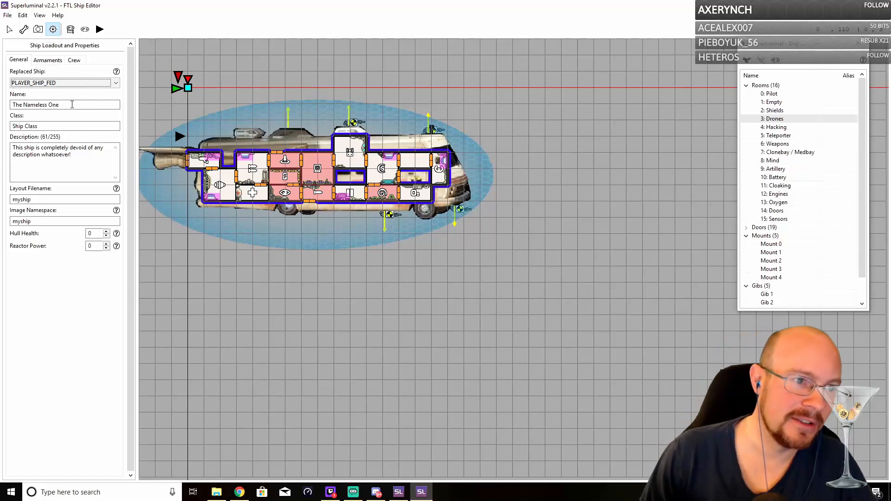
pyautogui.moveTo(72, 105); pyautogui.dragTo(1, 111)
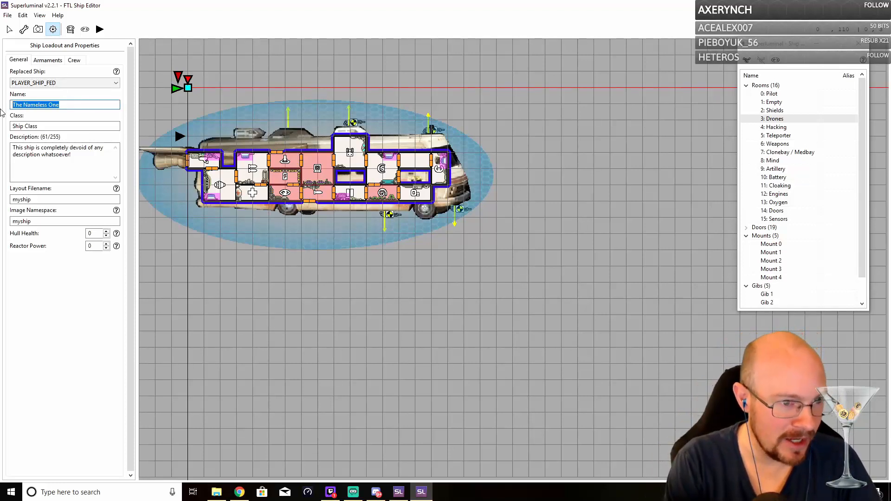
pyautogui.write('The Eagle')
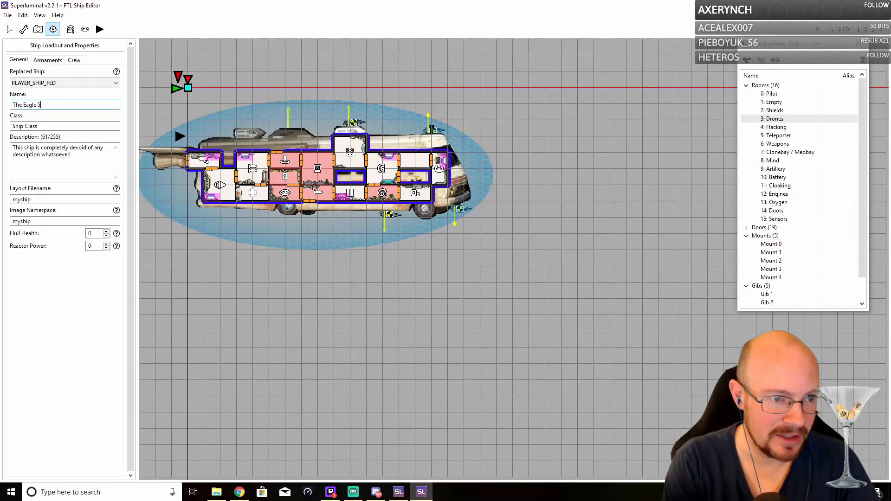
# - Switch to Chrome and search Google for "spaceballs winnebago name" in the empty new tab
pyautogui.click(240, 492)
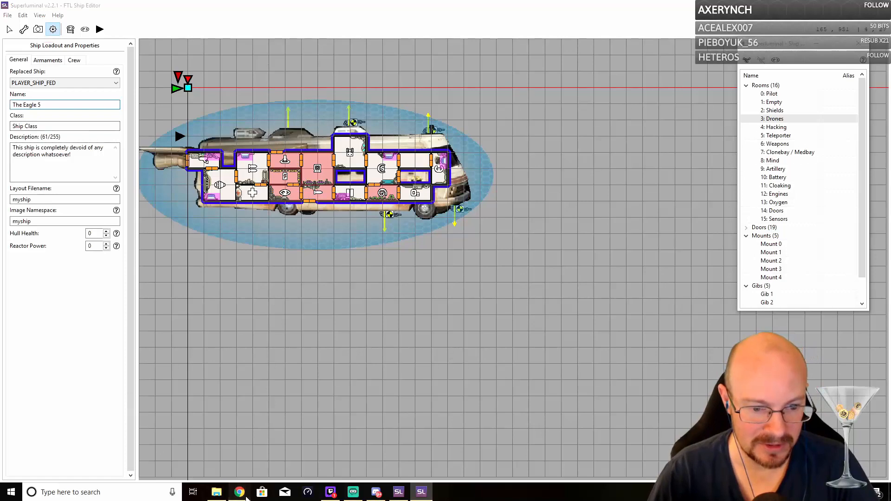
pyautogui.click(459, 8)
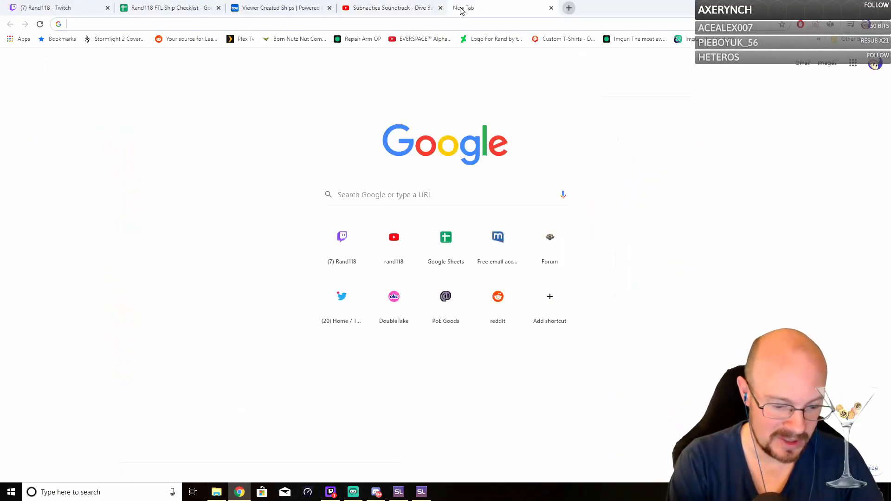
pyautogui.write('space bal')
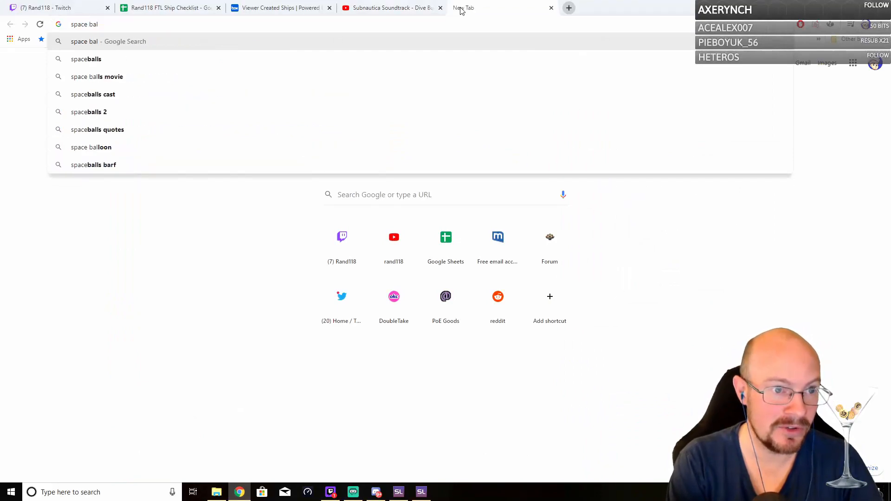
pyautogui.press('BackSpace')
pyautogui.press('BackSpace')
pyautogui.press('BackSpace')
pyautogui.press('BackSpace')
pyautogui.write('balls ')
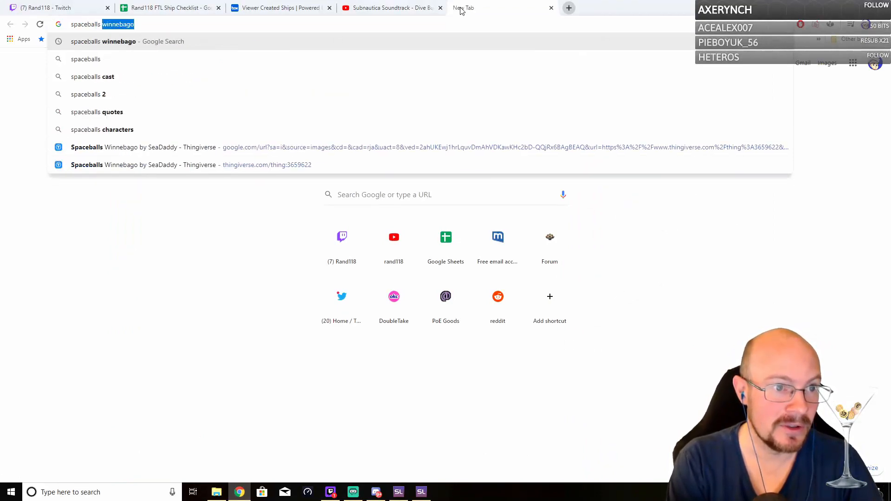
pyautogui.write('winneg')
pyautogui.press('BackSpace')
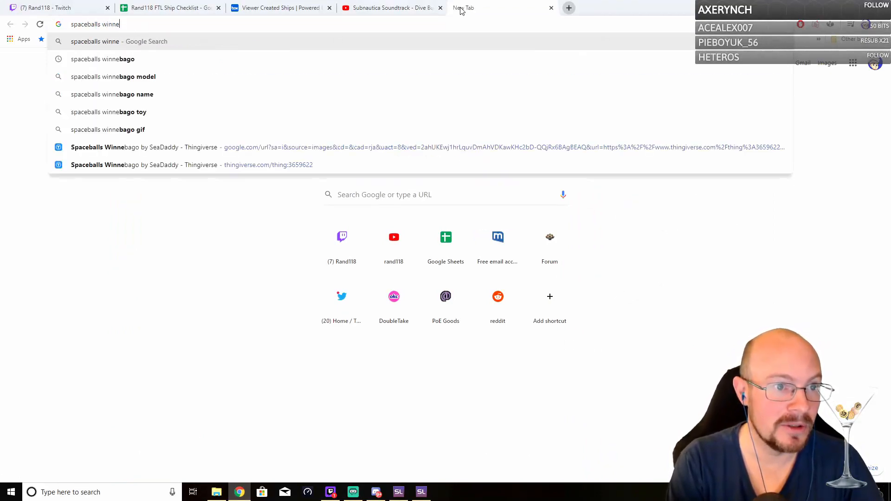
pyautogui.press('Down')
pyautogui.press('Down')
pyautogui.press('Down')
pyautogui.press('Return')
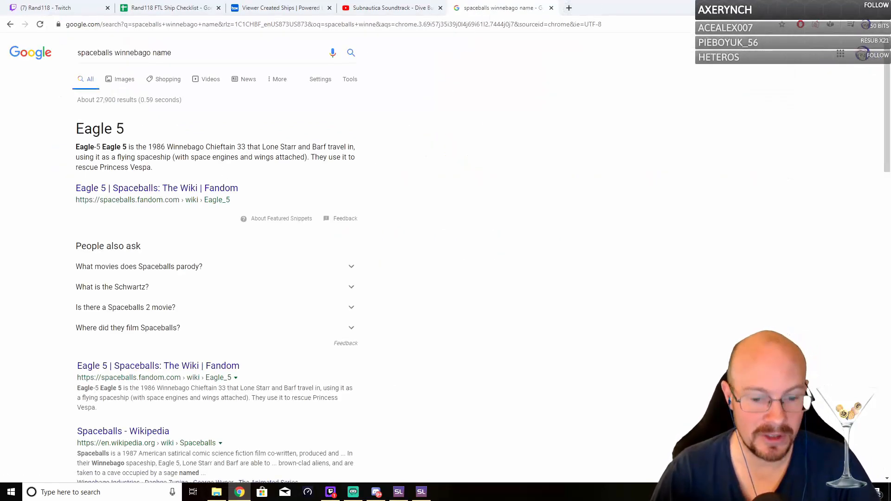
# - Switch back to the Superluminal ship editor and rename the ship "Eagle-5"
pyautogui.click(399, 492)
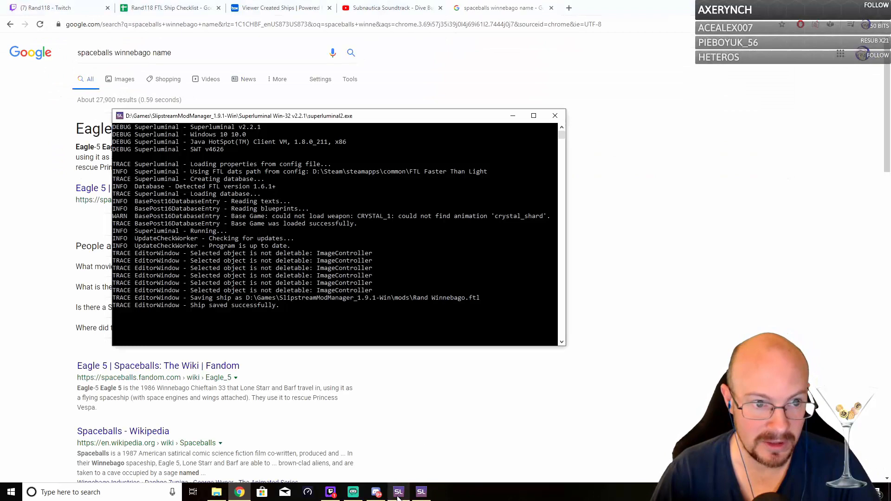
pyautogui.click(421, 493)
pyautogui.moveTo(43, 105); pyautogui.dragTo(11, 106)
pyautogui.write('Eagle-5')
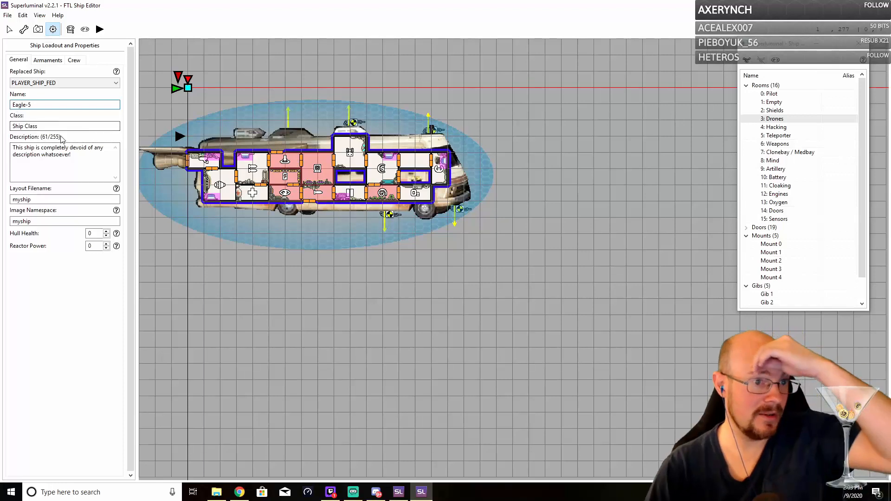
# - Set the ship's class to "Winnebago RV Class"
pyautogui.moveTo(42, 126); pyautogui.dragTo(4, 119)
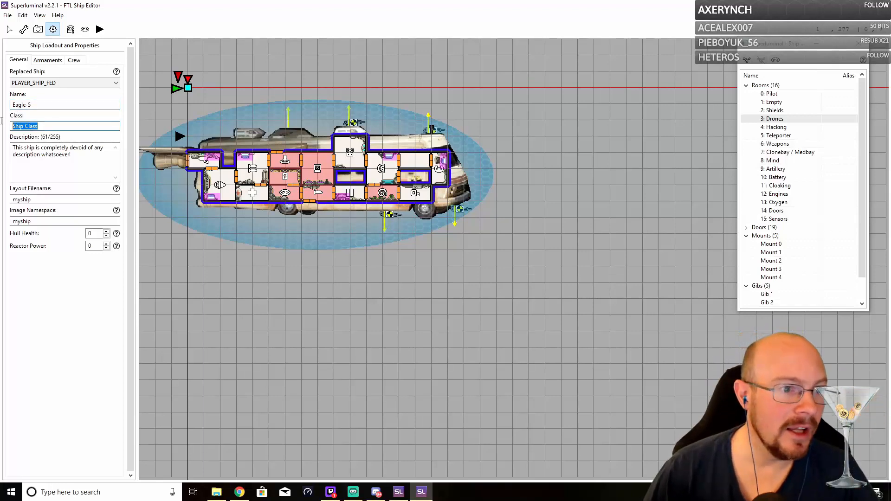
pyautogui.write('Win')
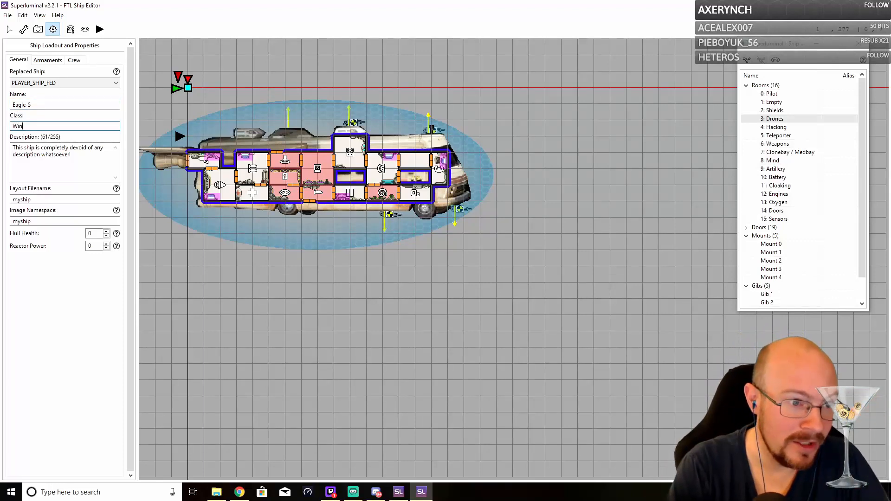
pyautogui.write('nebago')
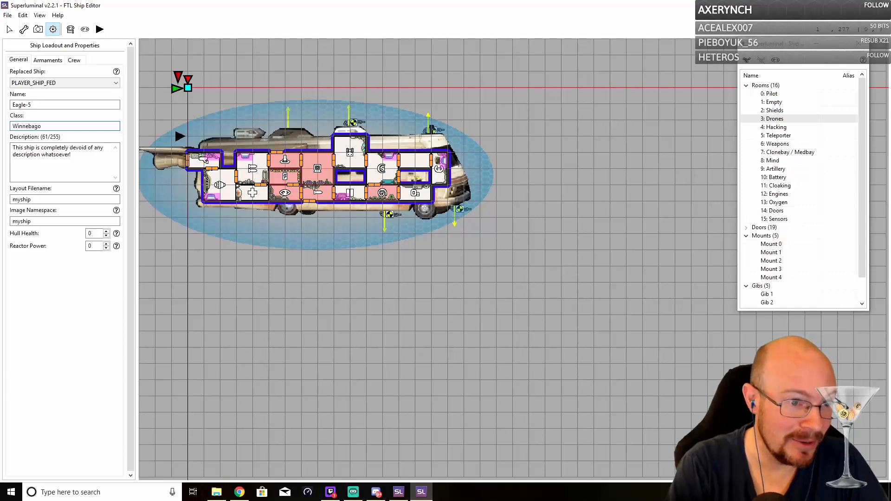
pyautogui.write(' Clas')
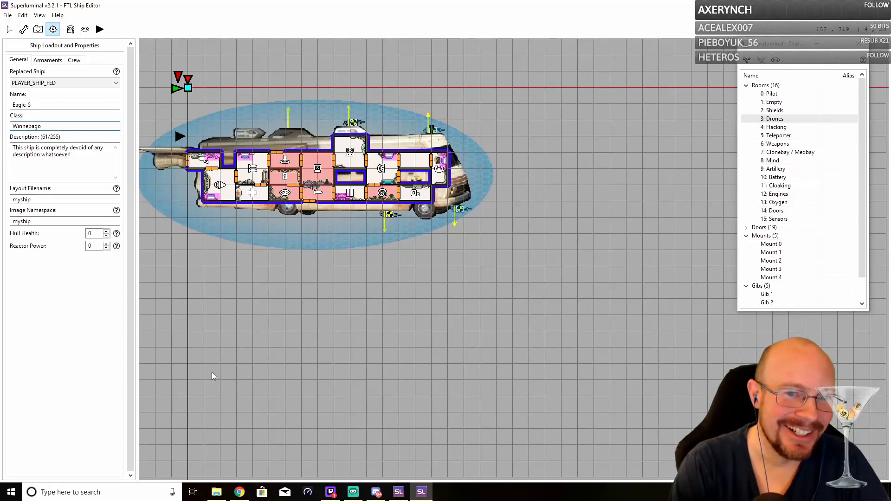
pyautogui.press('BackSpace')
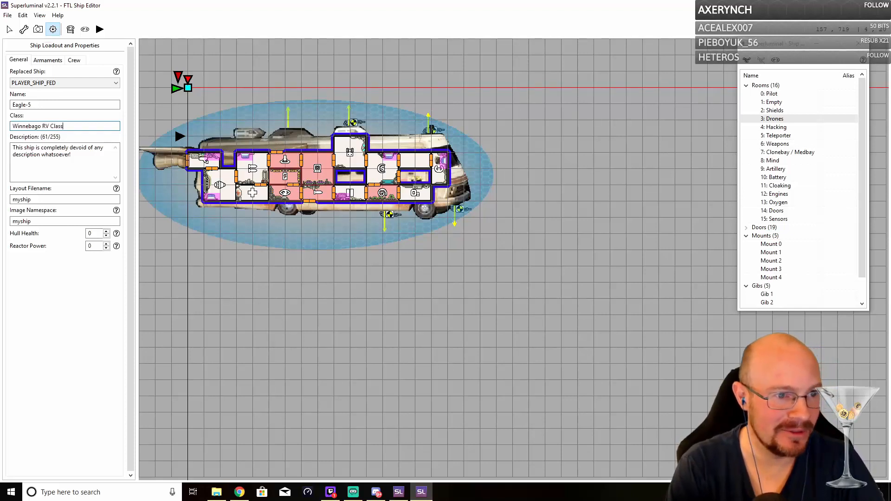
# - Replace the placeholder ship description with "The famous Winnebago flown by Lone Star to fight the SpaceBalls,"
pyautogui.press('Tab')
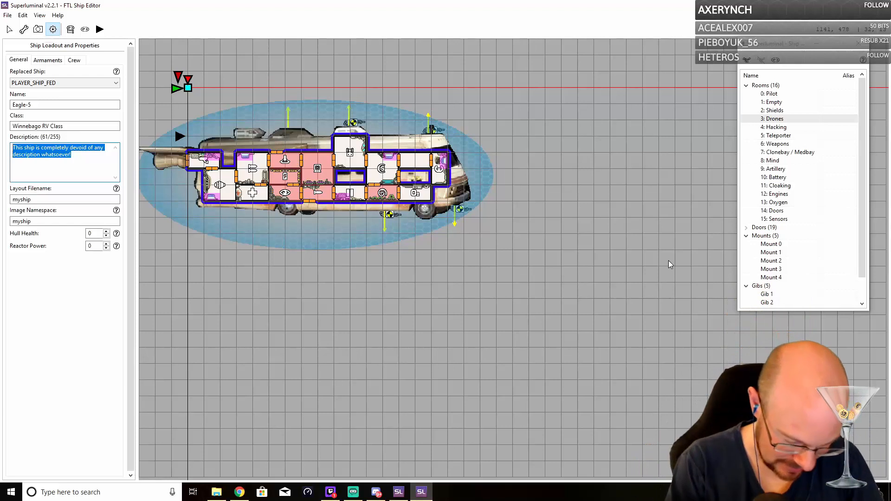
pyautogui.write('The famous ')
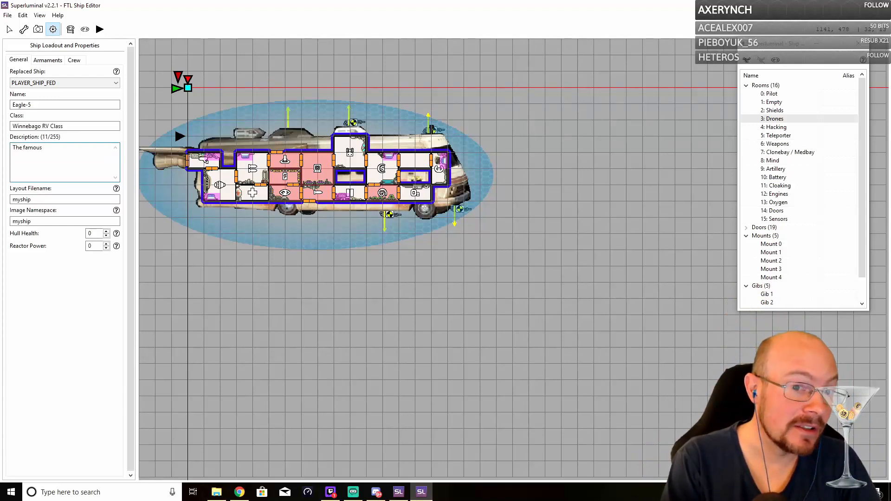
pyautogui.write('Winne')
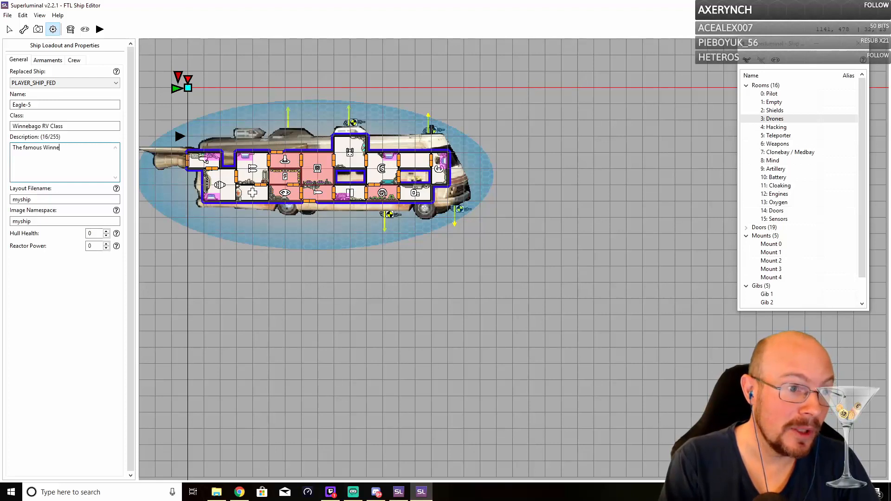
pyautogui.write('bago ')
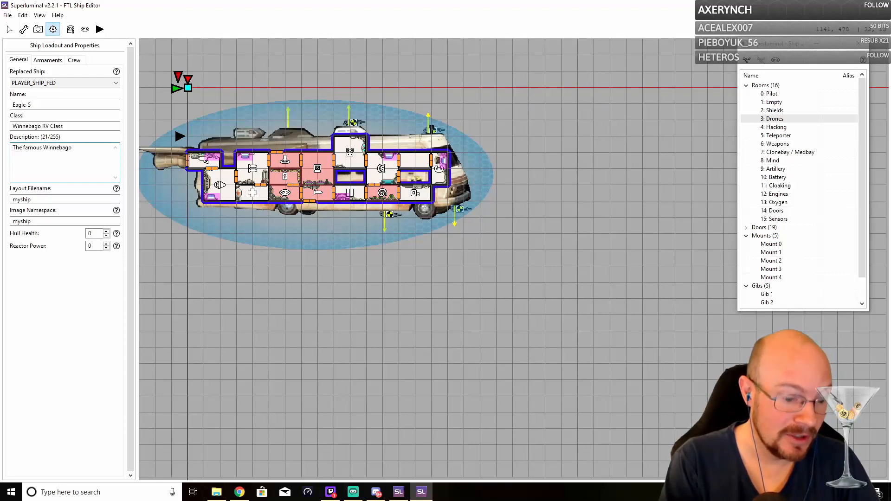
pyautogui.write('flonn by L')
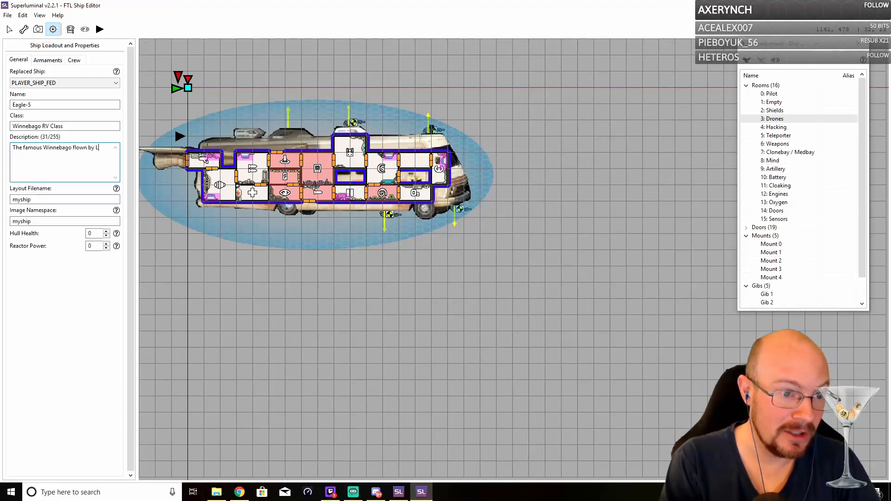
pyautogui.write('one Star to fight the Sp')
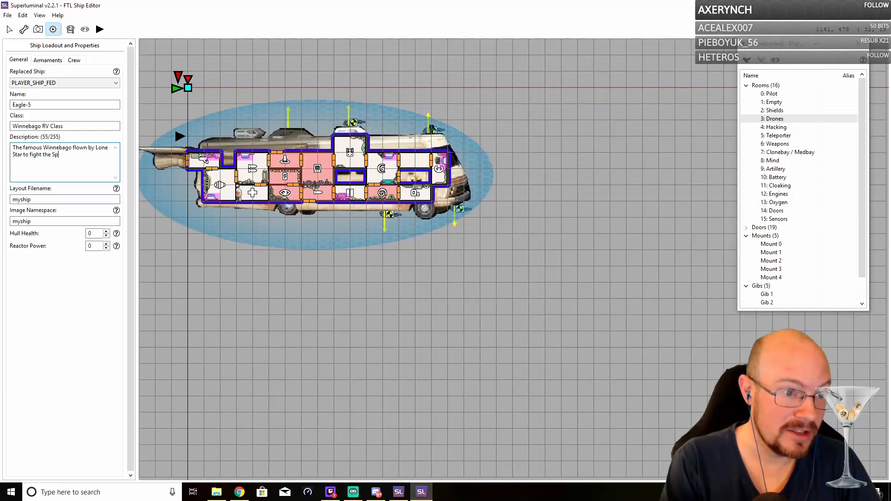
pyautogui.write('ace Ba')
pyautogui.press('BackSpace')
pyautogui.press('BackSpace')
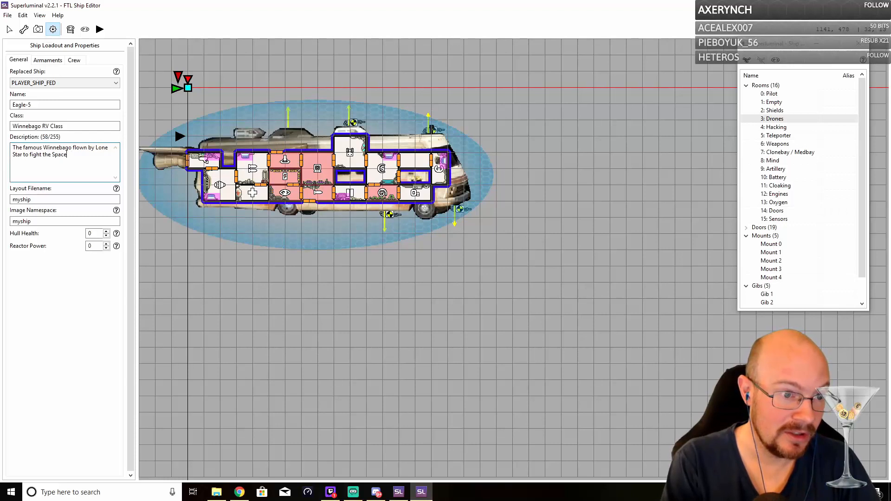
pyautogui.write('Balls, ')
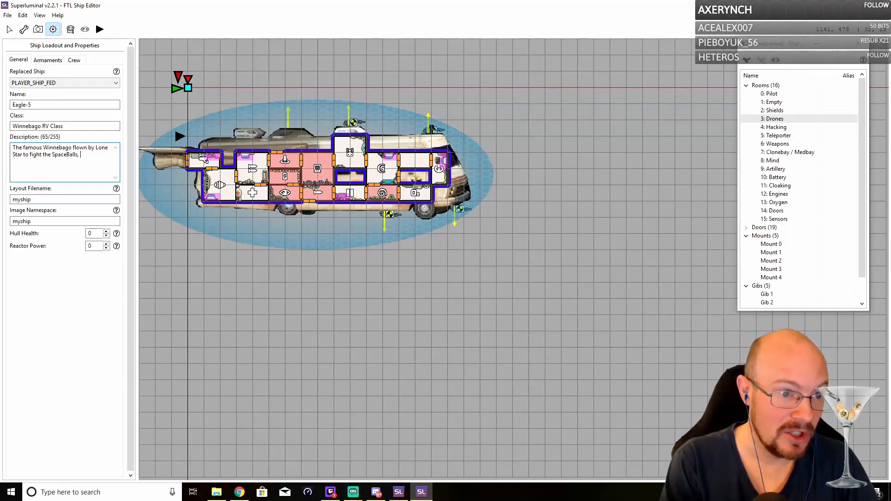
# - Continue the ship description with "known for its connection with the Schwartz!"
pyautogui.write('known for it')
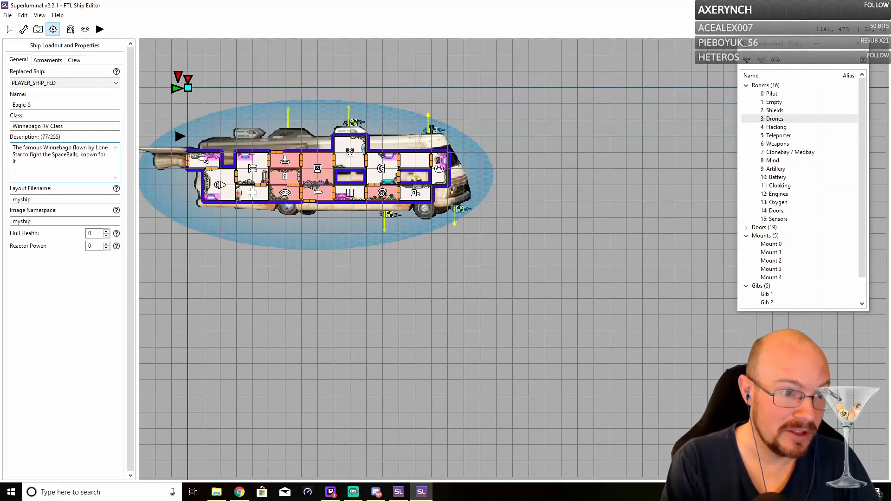
pyautogui.write("'s ")
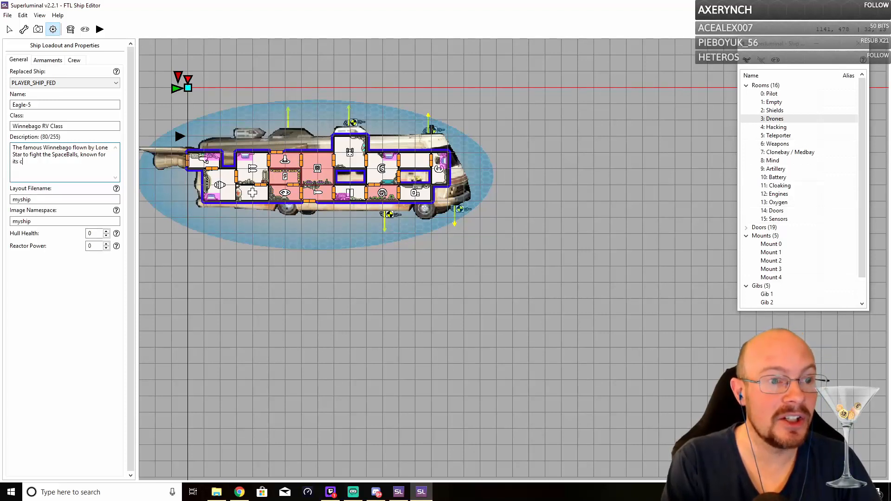
pyautogui.write('onnection with the ')
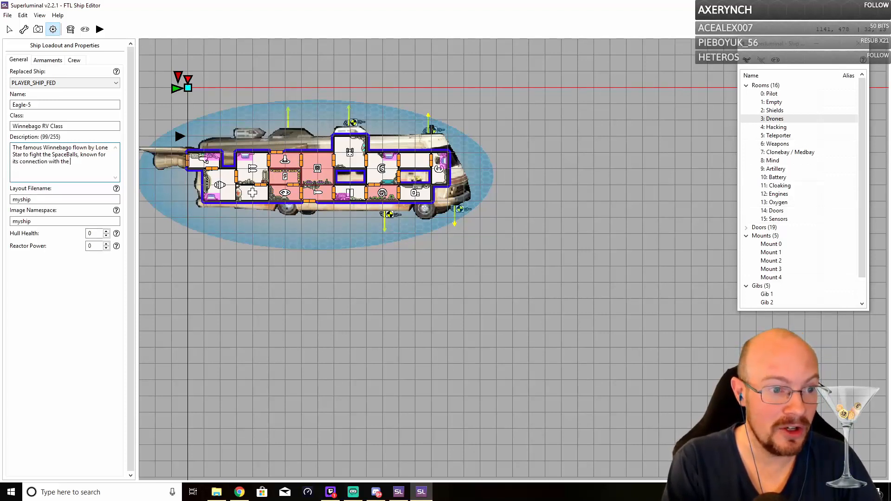
pyautogui.write('Schwartz')
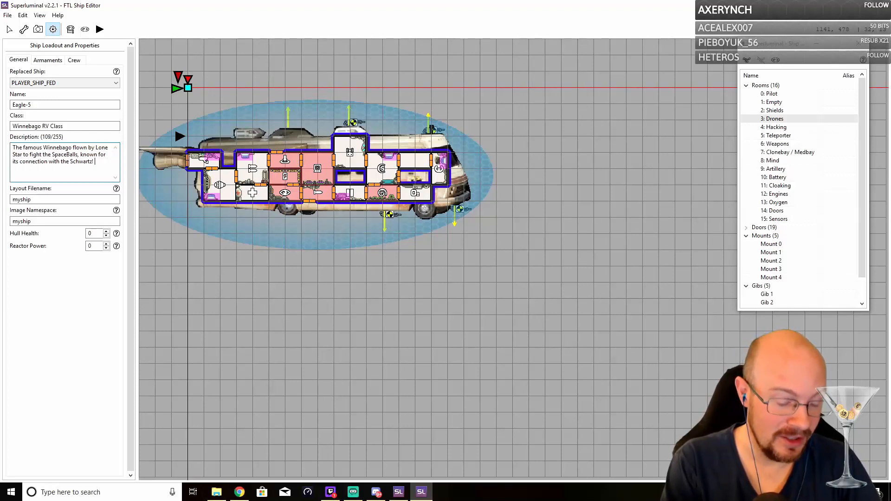
# - Start a new line in the ship description with the text "Accompanied by"
pyautogui.write('! Actually')
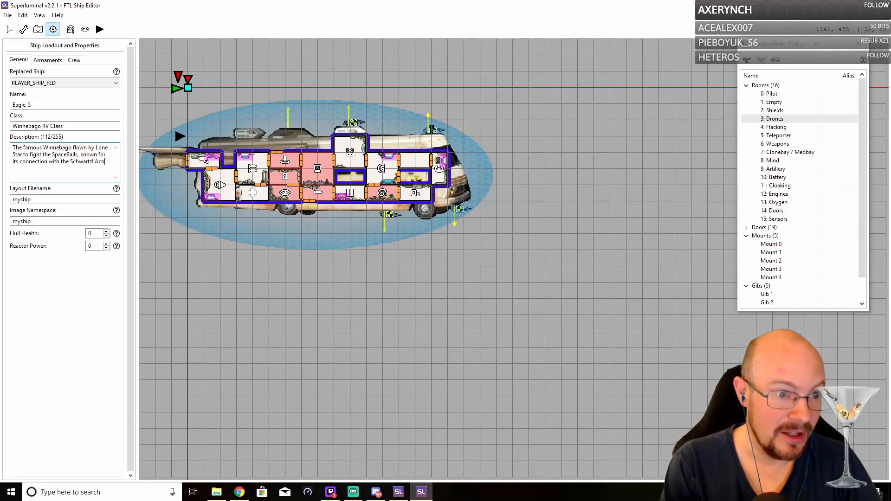
pyautogui.press('BackSpace')
pyautogui.press('BackSpace')
pyautogui.press('BackSpace')
pyautogui.press('BackSpace')
pyautogui.press('BackSpace')
pyautogui.press('BackSpace')
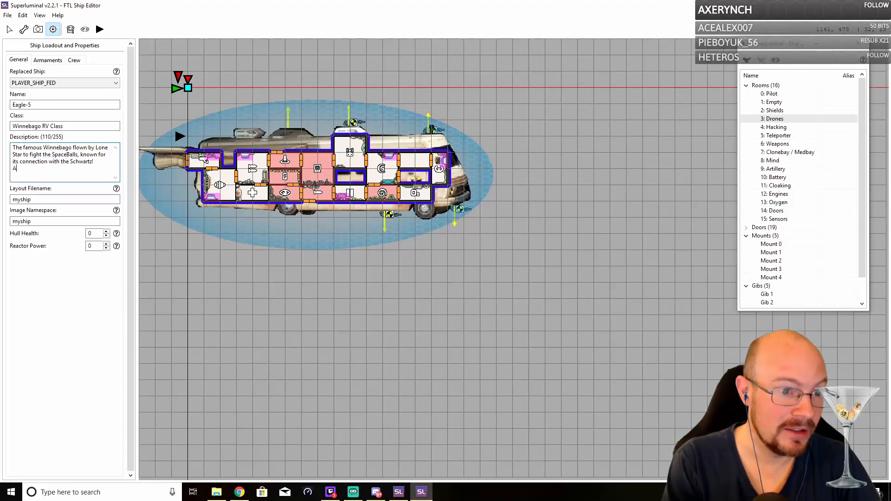
pyautogui.write('companied')
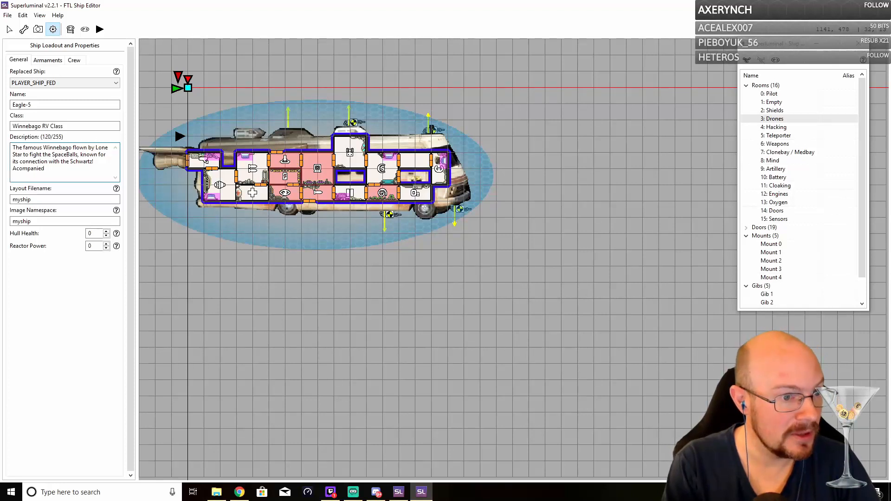
pyautogui.press('Left')
pyautogui.press('Left')
pyautogui.press('Left')
pyautogui.press('Left')
pyautogui.press('Left')
pyautogui.press('Left')
pyautogui.write('companied ')
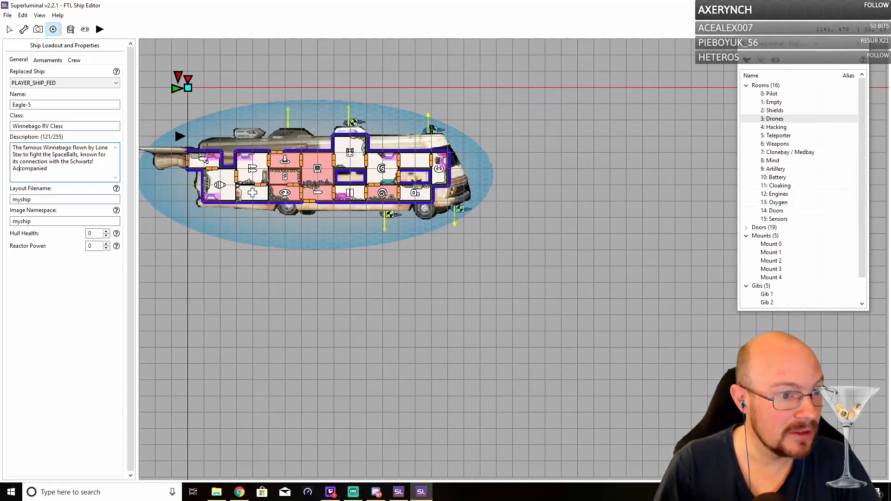
pyautogui.write('by')
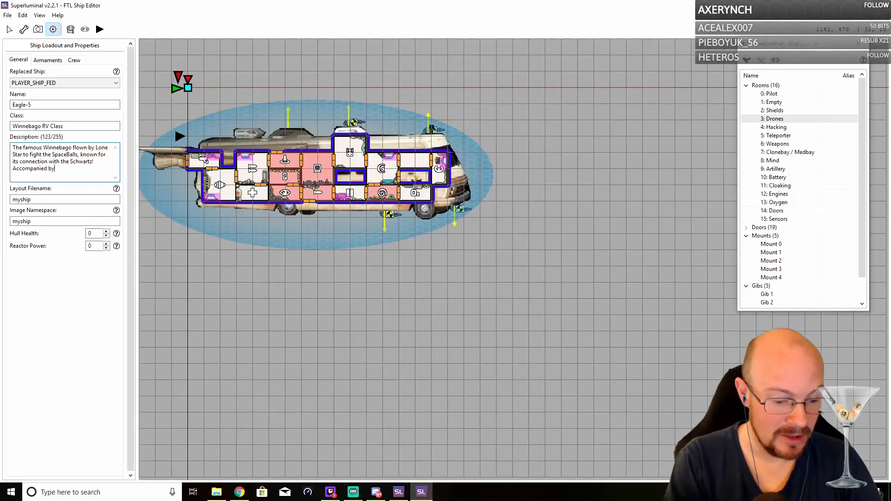
# - Continue the description's last sentence with "his trusty sidekick, Barf, he joins Princess Vespa and"
pyautogui.write(' his trusty ')
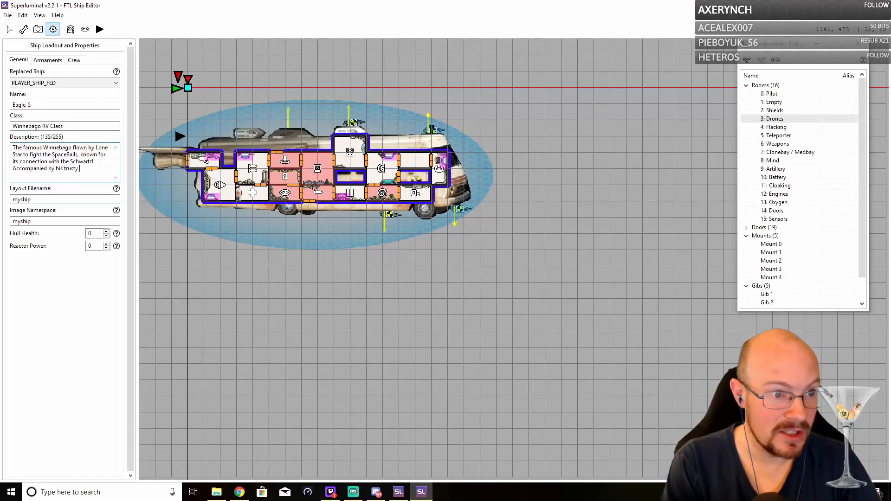
pyautogui.write('sidekick')
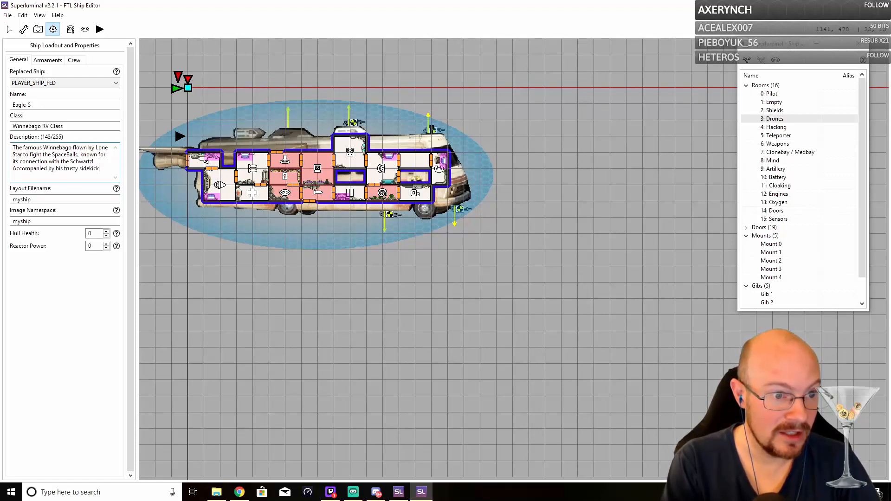
pyautogui.write(', Barf')
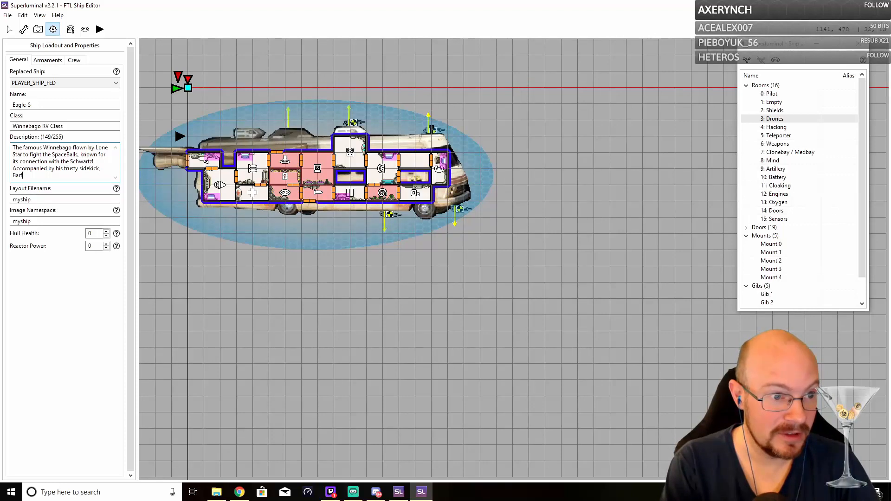
pyautogui.write(', he joins')
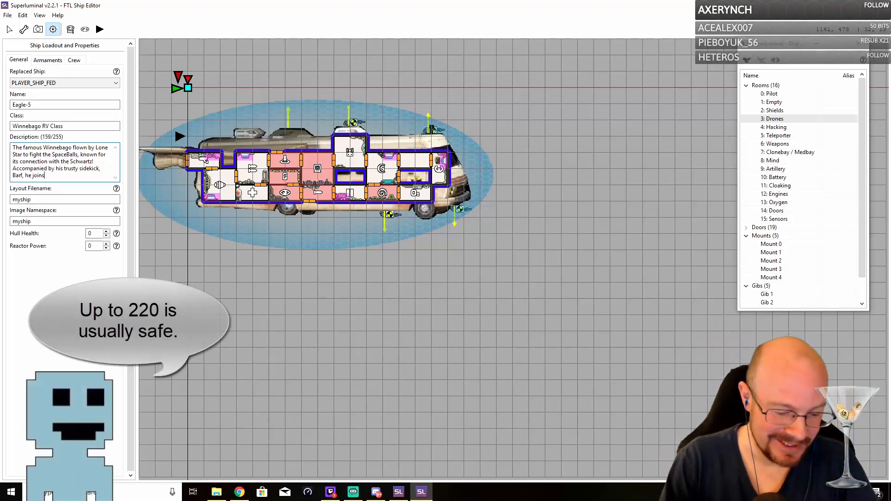
pyautogui.write('Princess Vespa and')
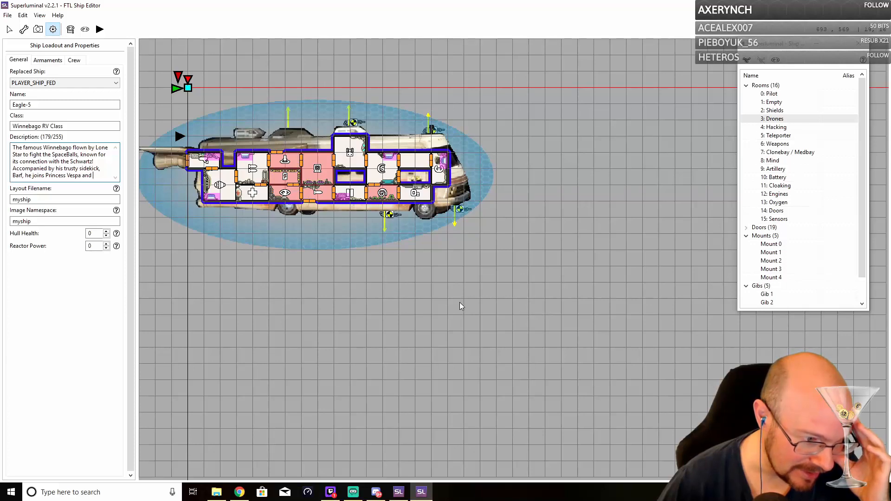
# - Switch to Chrome and search Google for "spaceballs princess vespa's drone"
pyautogui.click(239, 492)
pyautogui.moveTo(191, 54); pyautogui.dragTo(50, 54)
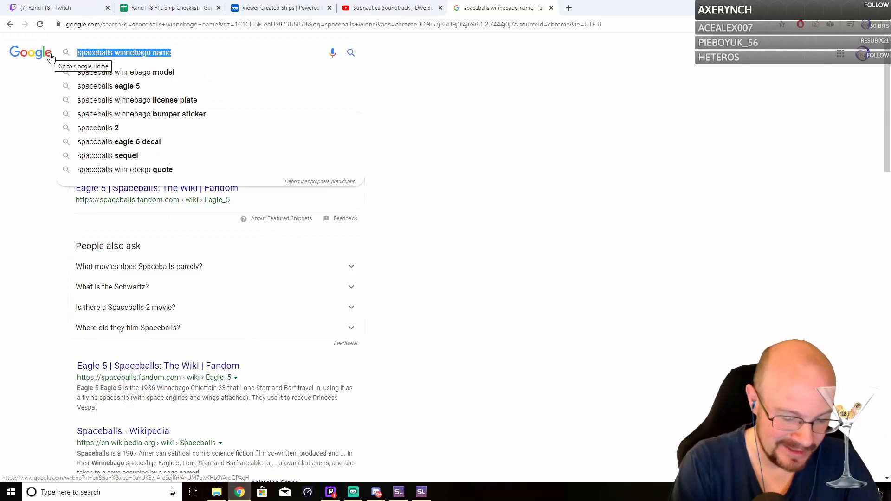
pyautogui.write('spaceballs ')
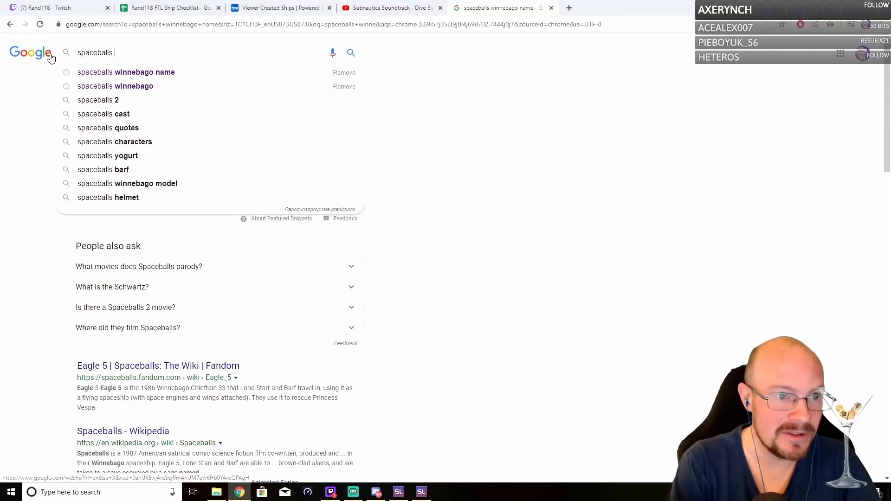
pyautogui.write('princess ')
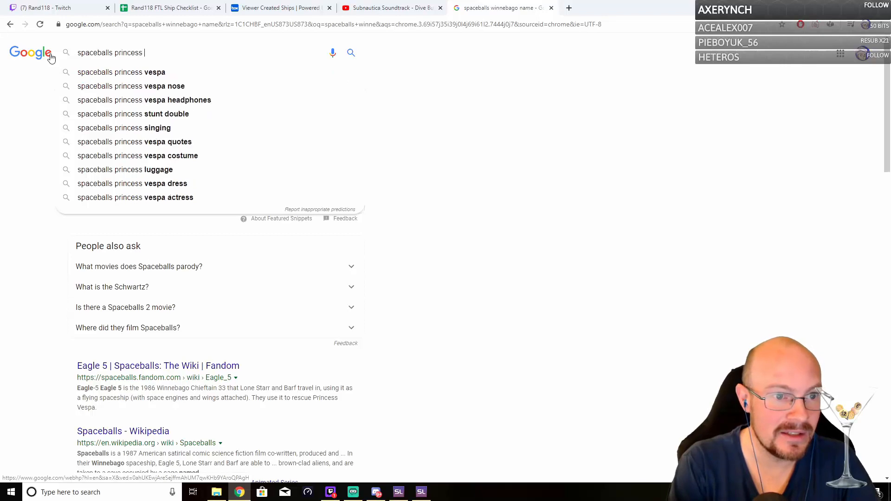
pyautogui.write("vespa's ")
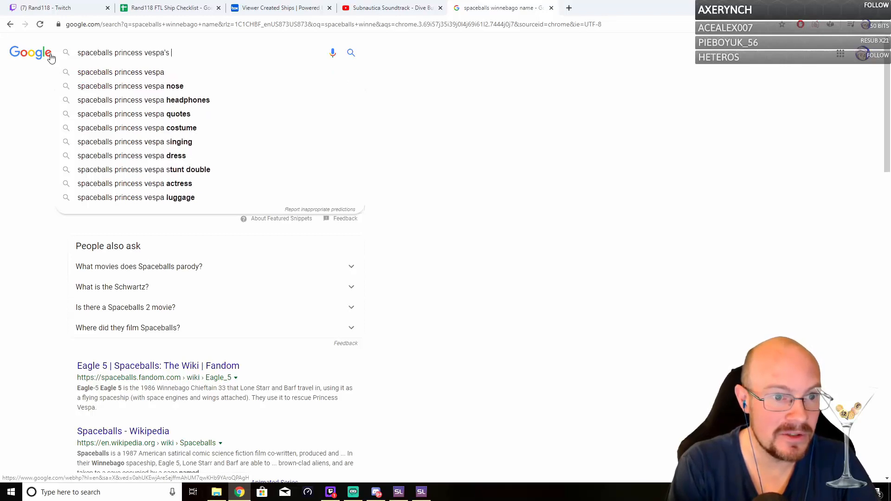
pyautogui.write('drone')
pyautogui.press('Return')
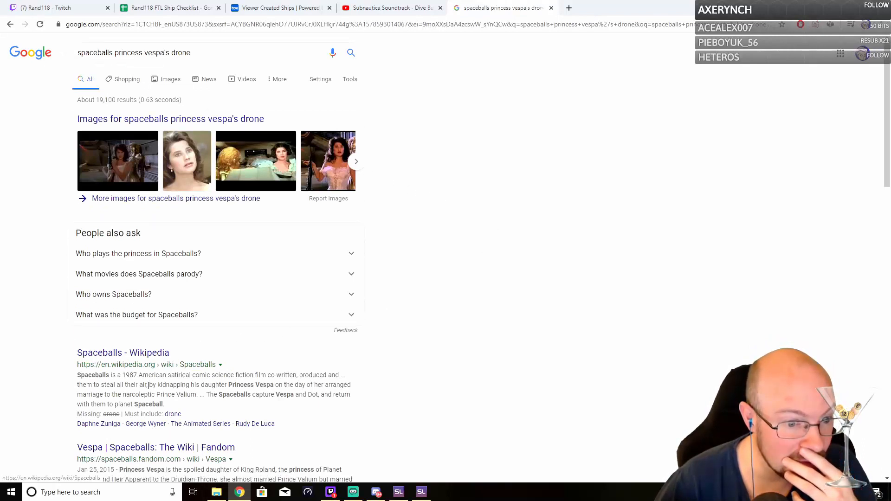
# - Open the Vespa article on the Spaceballs Fandom wiki and look up the name of her droid
pyautogui.scroll(-3, 390, 388)
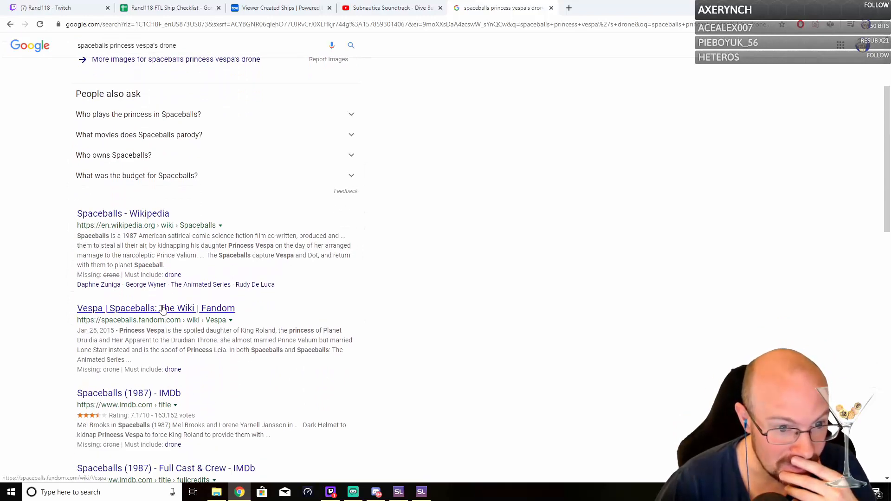
pyautogui.click(162, 309)
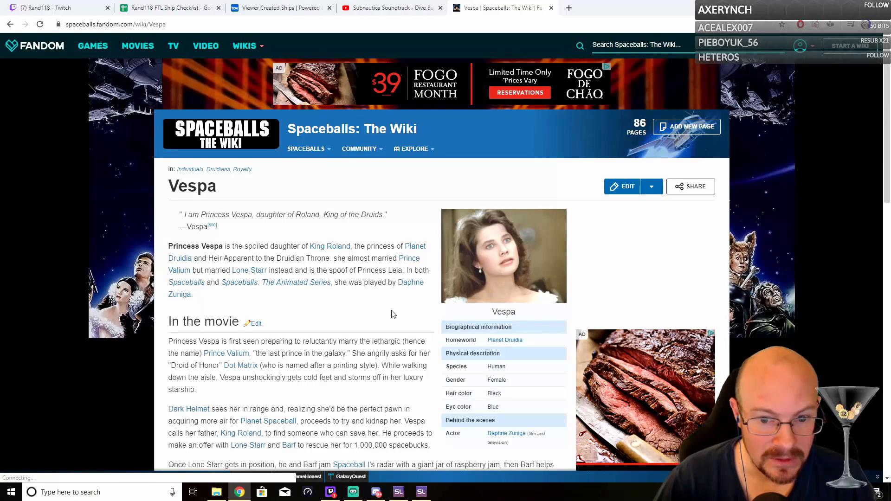
pyautogui.scroll(-2, 391, 314)
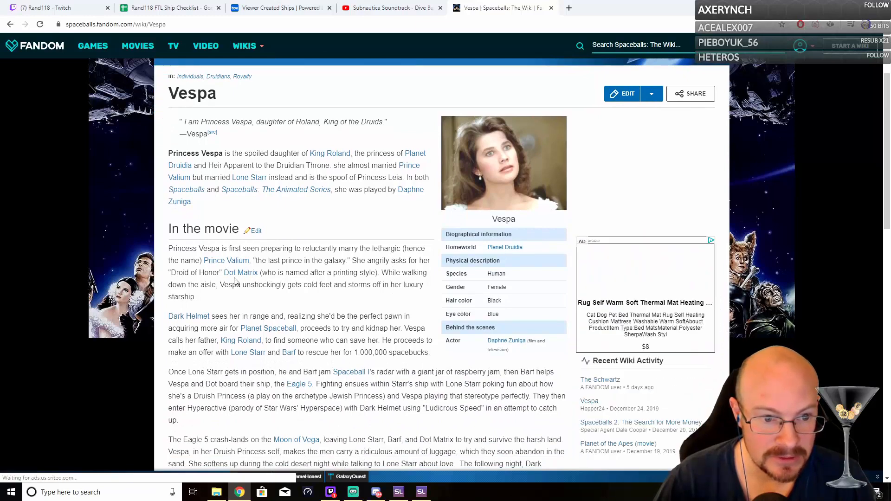
# - Return to the Superluminal ship editor and continue the description with "her droid, Dot Matrix"
pyautogui.click(401, 493)
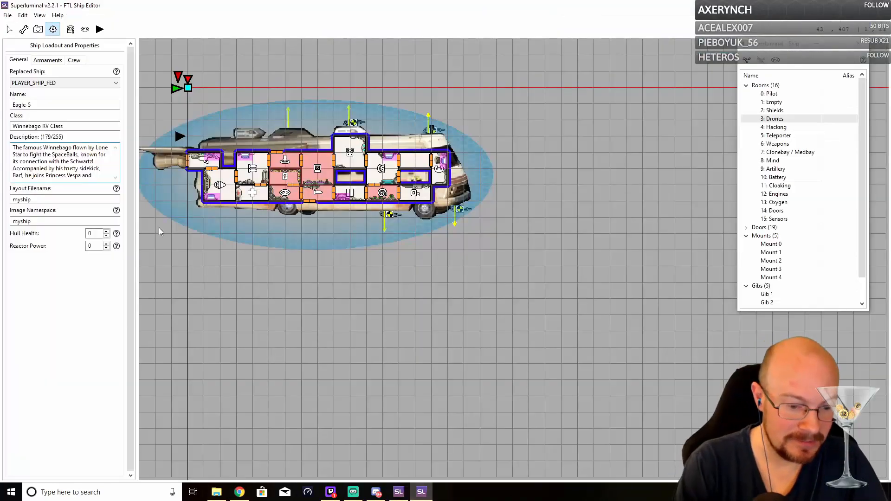
pyautogui.write('her drone')
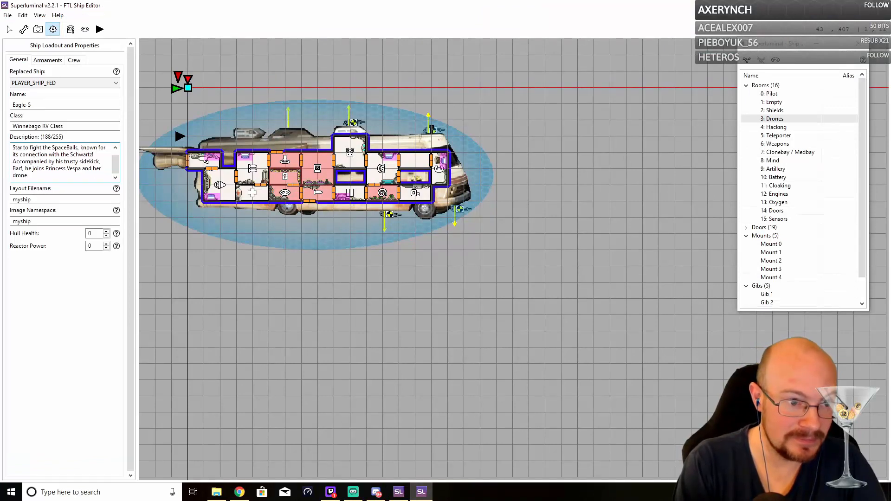
pyautogui.press('BackSpace')
pyautogui.press('BackSpace')
pyautogui.press('BackSpace')
pyautogui.write('o')
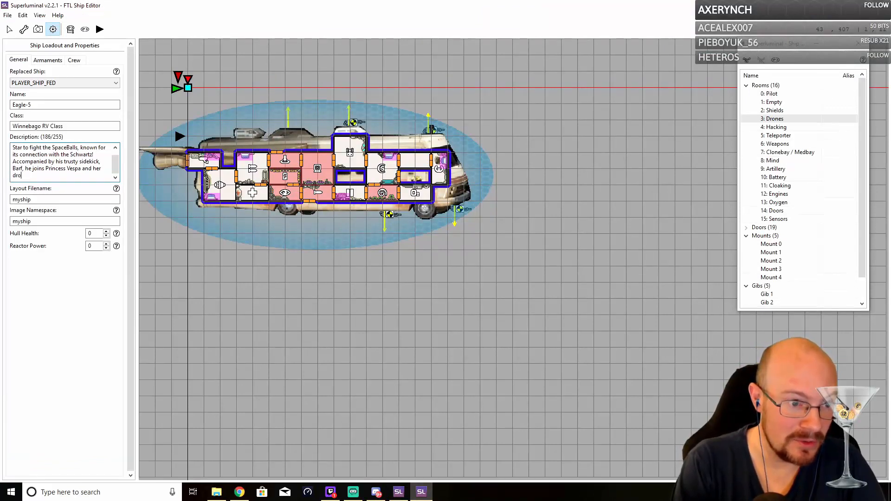
pyautogui.write('id, Dot M')
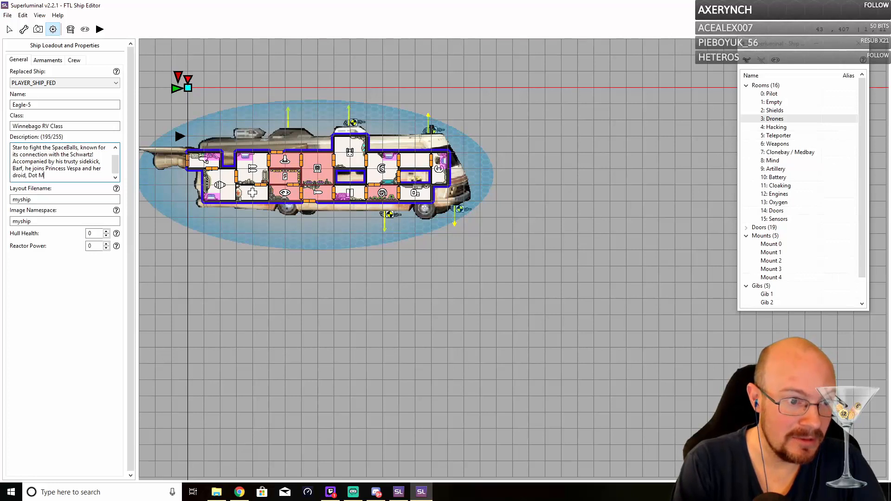
pyautogui.write('atrix')
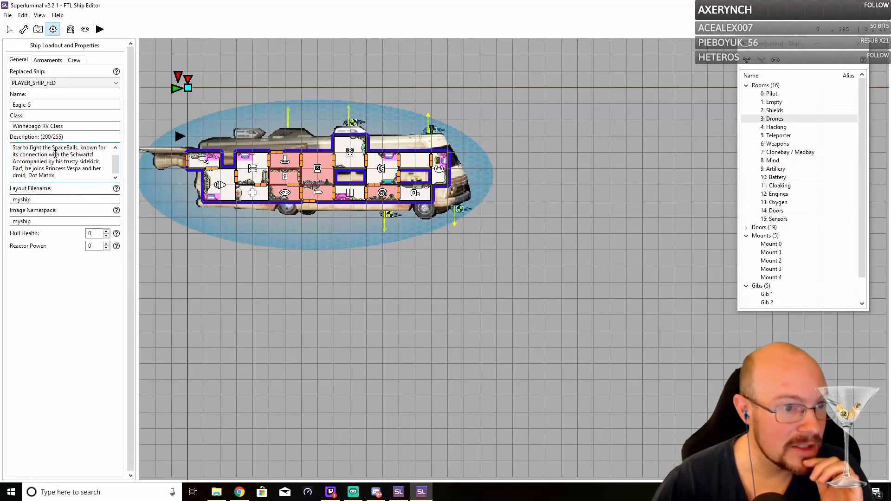
# - Review the ship description and end its last sentence with "to fight the rebels!"
pyautogui.scroll(1, 55, 154)
pyautogui.scroll(-1, 57, 154)
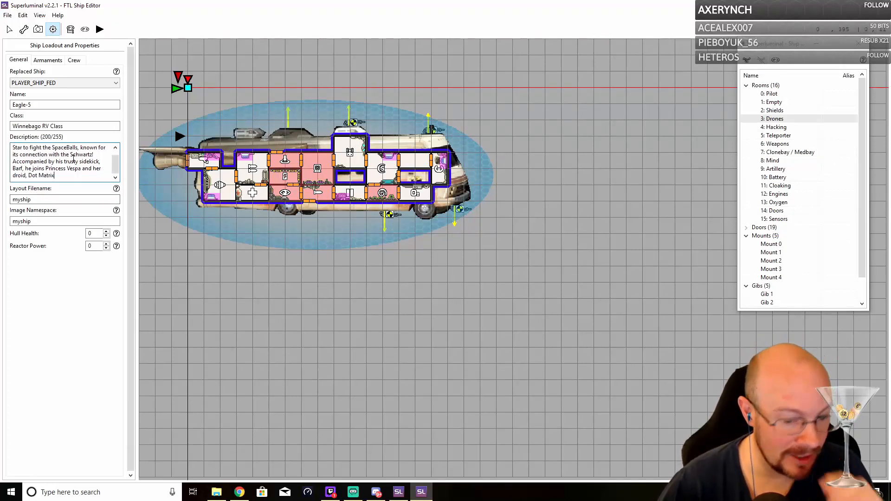
pyautogui.write('.')
pyautogui.scroll(1, 73, 159)
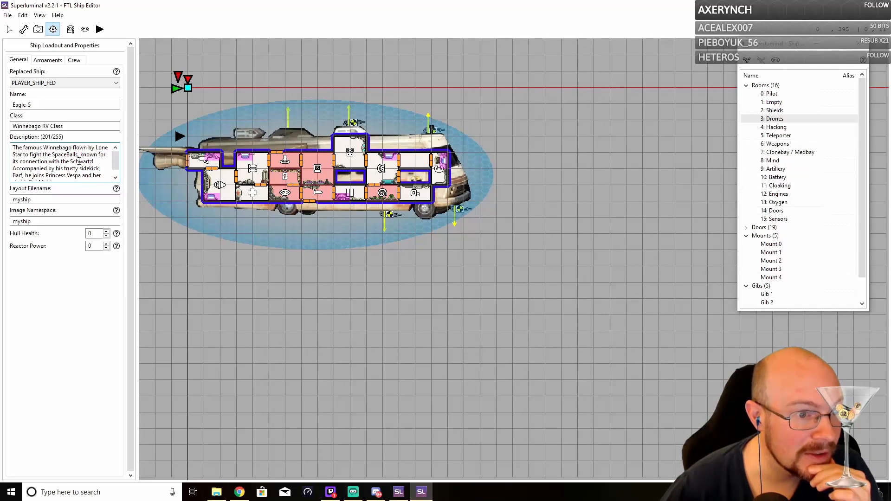
pyautogui.scroll(-1, 79, 161)
pyautogui.press('BackSpace')
pyautogui.write('to')
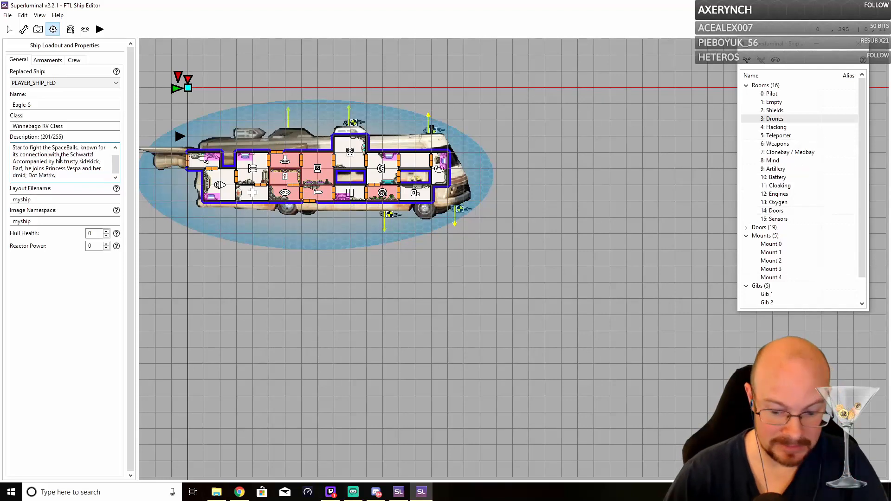
pyautogui.write(' fight th')
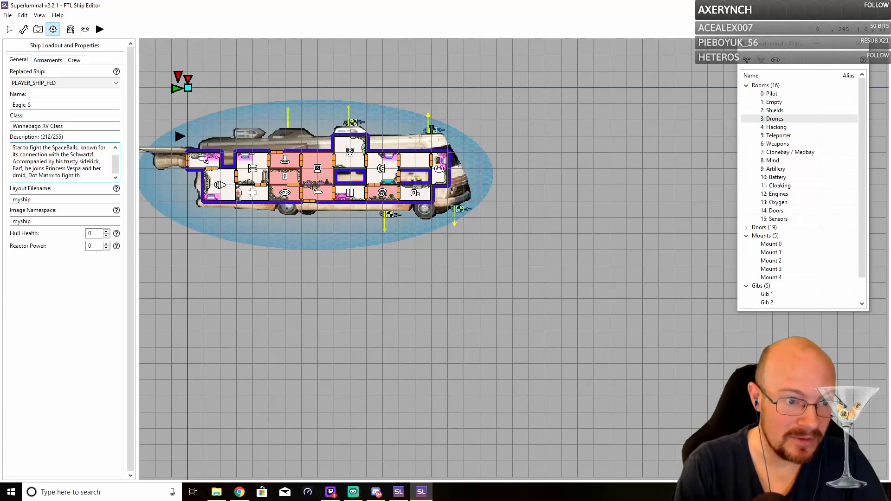
pyautogui.write('e rebels!')
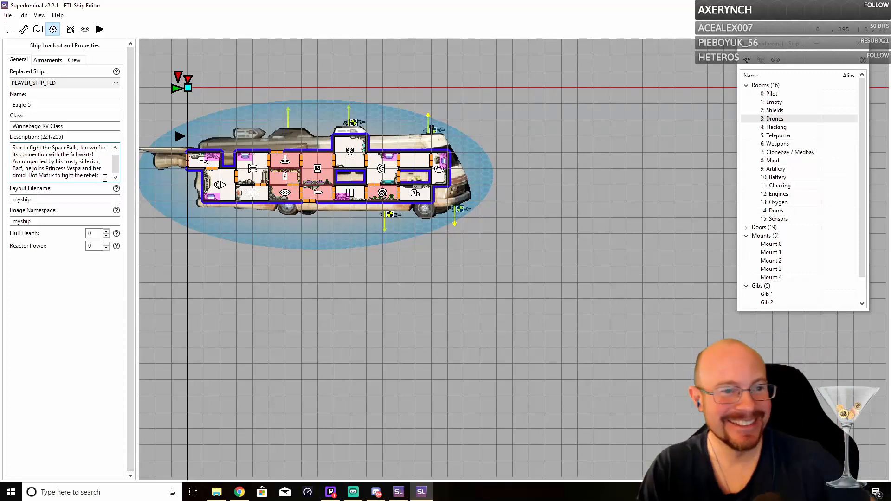
# - Set both the layout filename and the image namespace to "Winne"
pyautogui.doubleClick(55, 200)
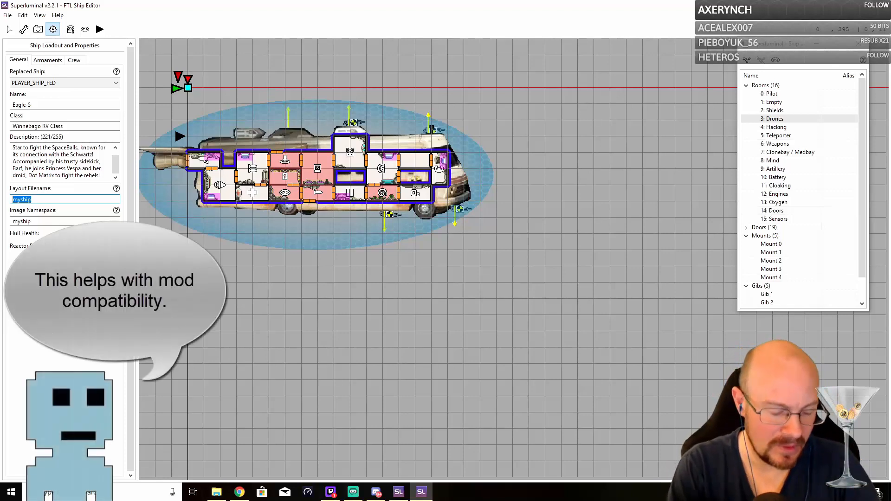
pyautogui.write('Winne')
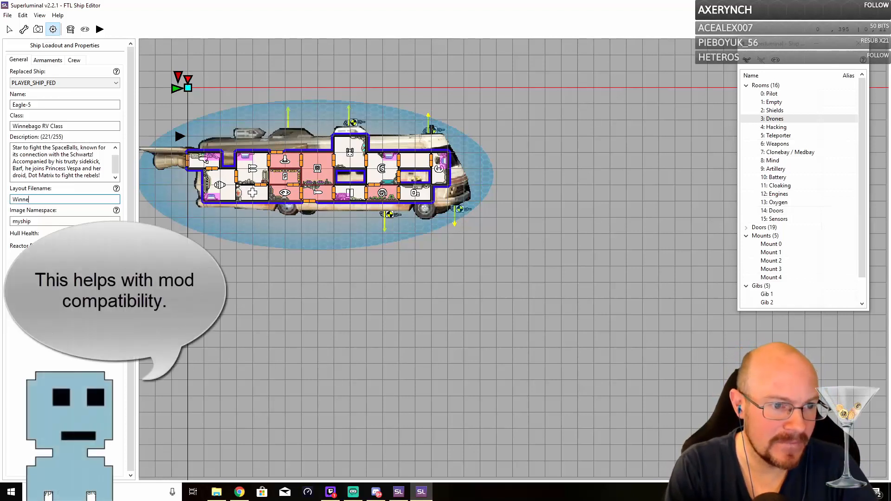
pyautogui.doubleClick(47, 222)
pyautogui.write('Winne')
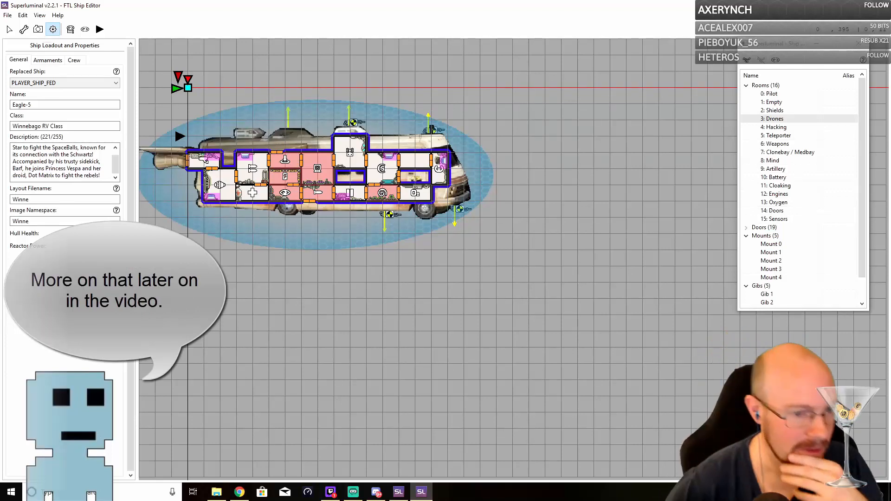
# - Set the ship's hull health to 30 and its reactor power to 8
pyautogui.click(94, 245)
pyautogui.moveTo(94, 246); pyautogui.dragTo(84, 246)
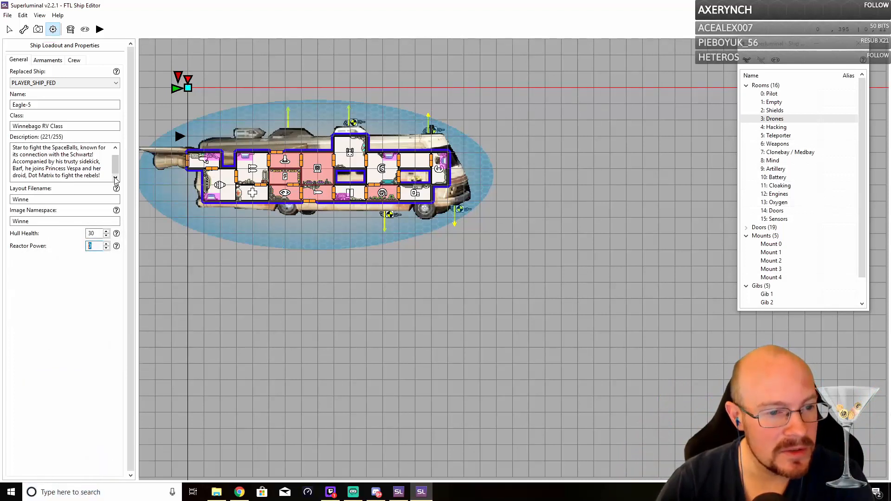
pyautogui.write('8')
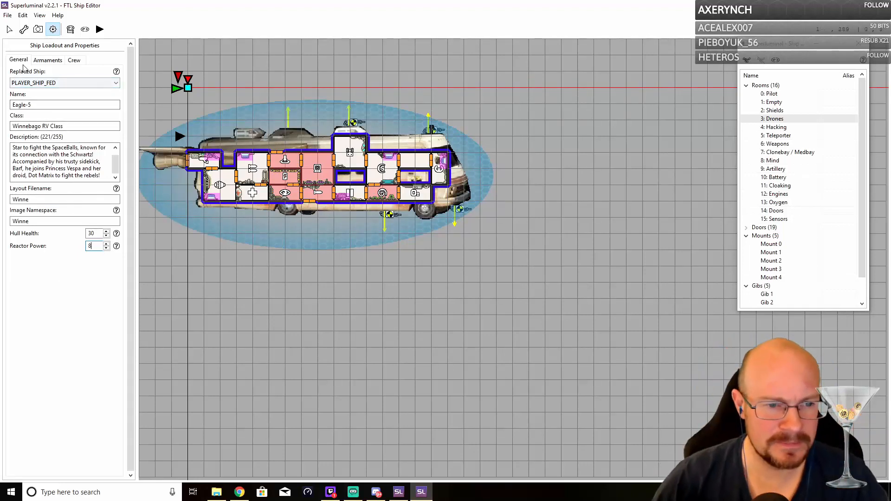
# - Set the ship's weapon slots to 4 and its starting drone parts to 2 in the armaments settings
pyautogui.click(49, 61)
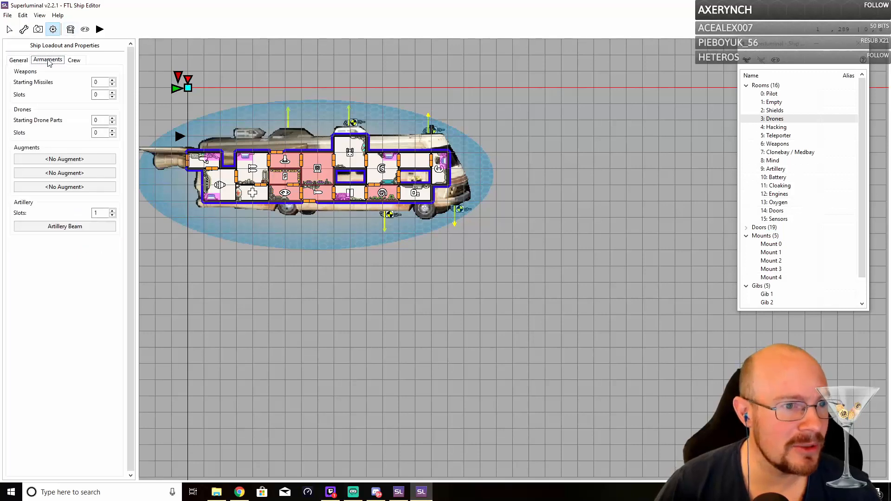
pyautogui.doubleClick(102, 94)
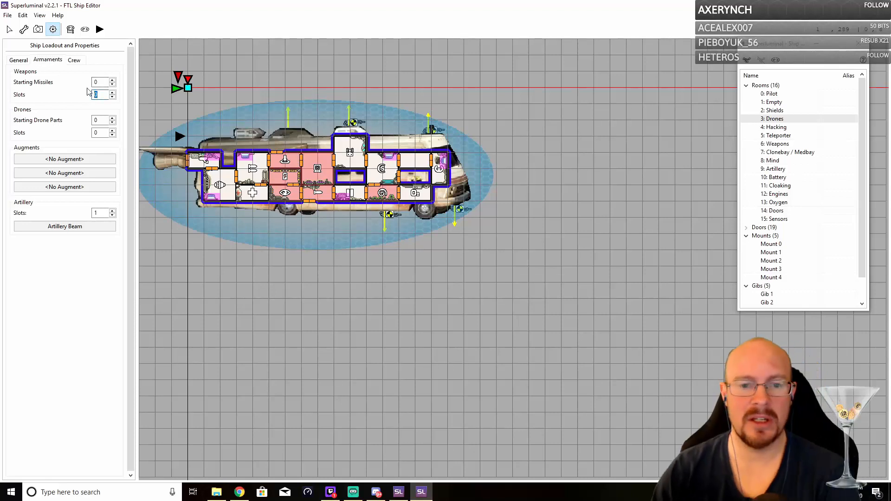
pyautogui.write('4')
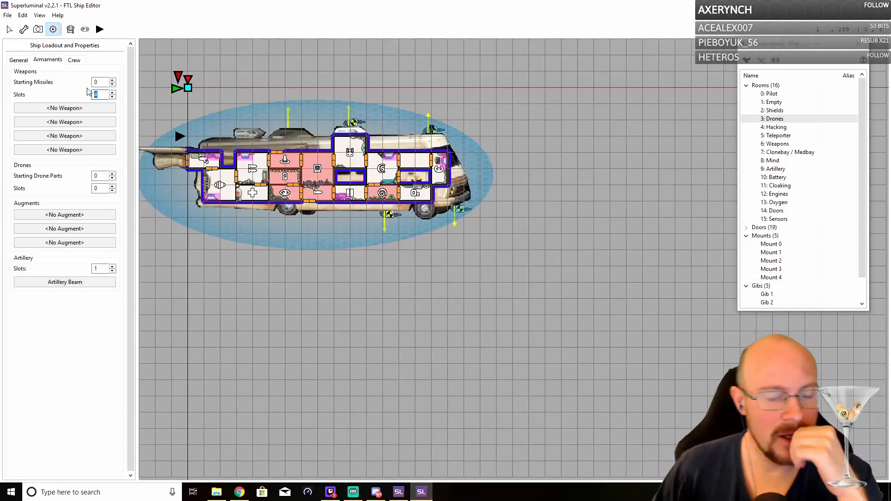
pyautogui.doubleClick(96, 176)
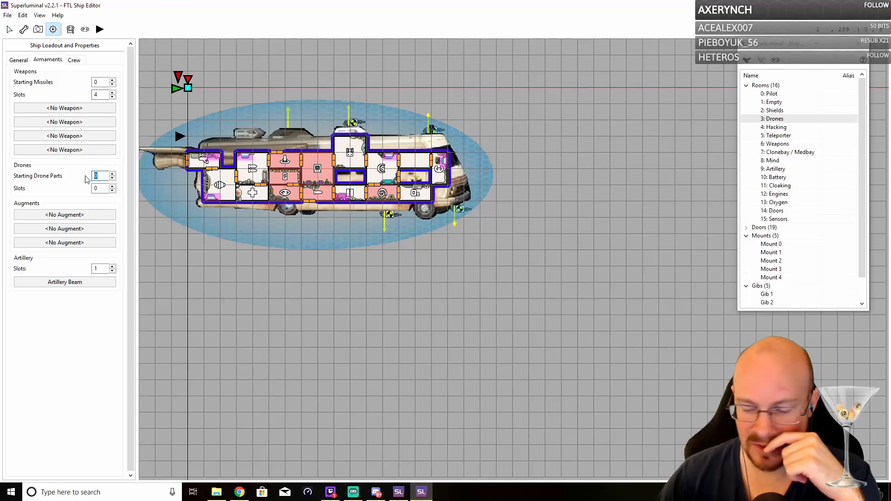
pyautogui.write('2')
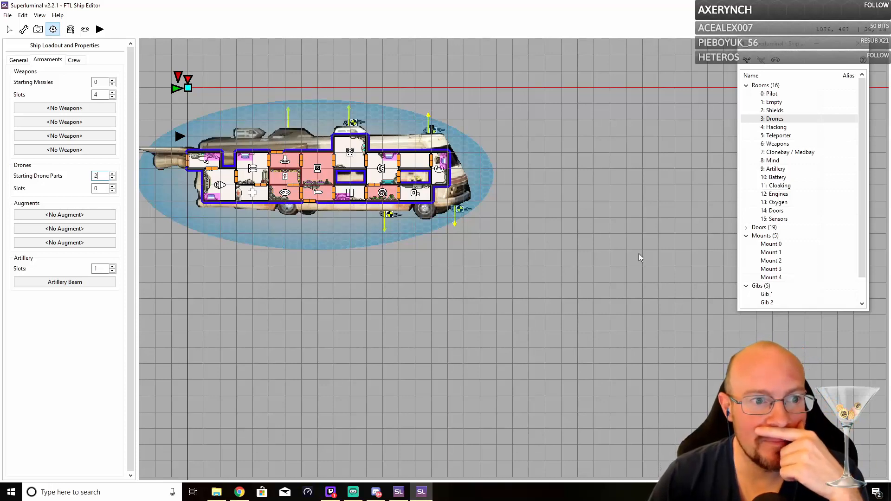
# - Examine the burst, laser and ion weapons available for the first weapon slot, comparing their descriptions and stats
pyautogui.click(82, 110)
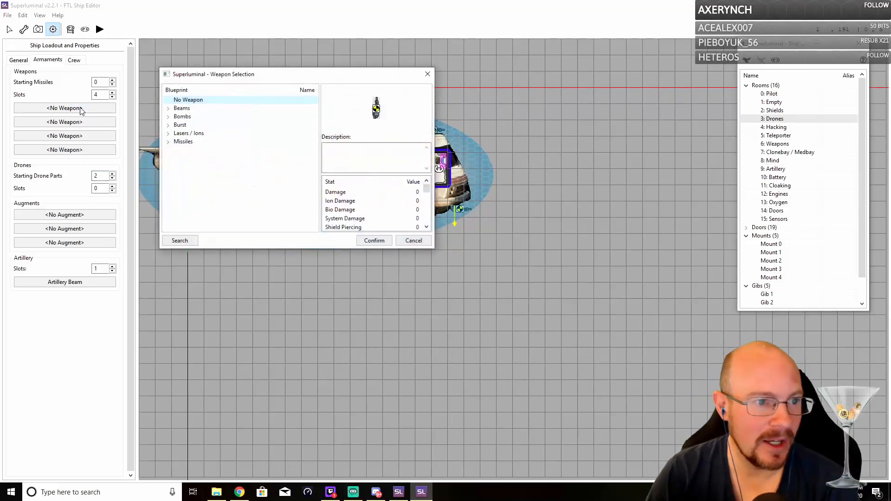
pyautogui.click(168, 127)
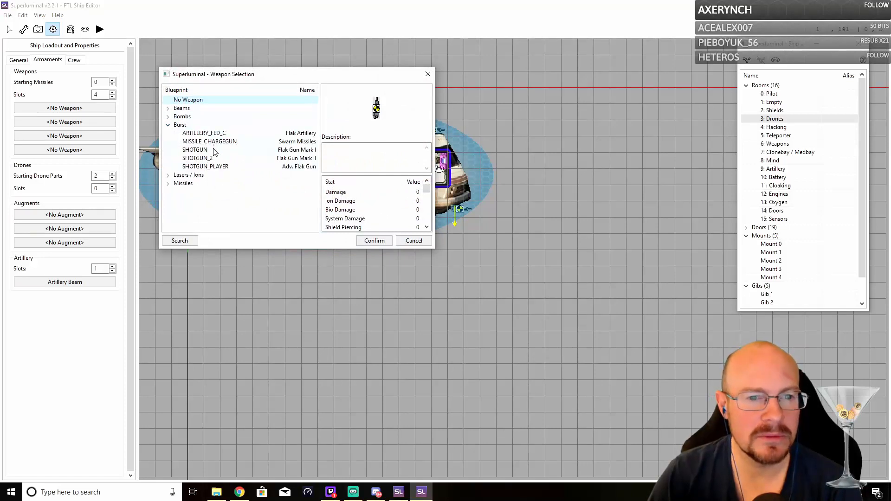
pyautogui.click(178, 174)
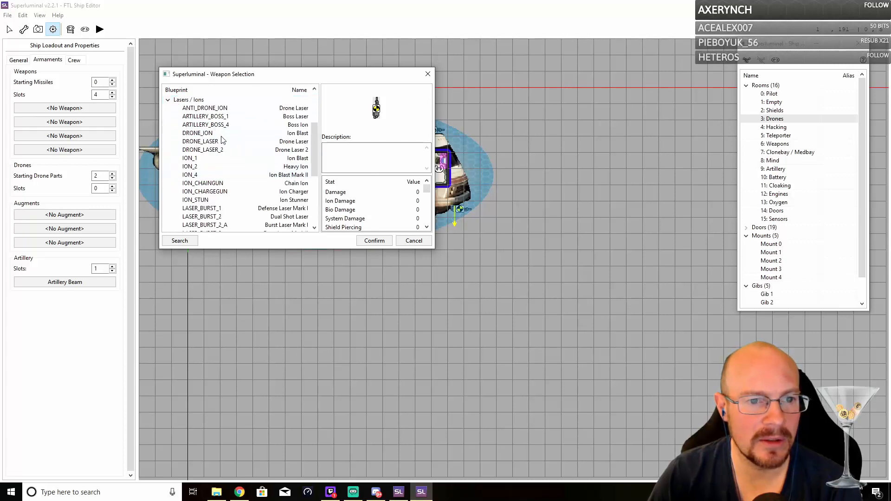
pyautogui.scroll(-1, 251, 163)
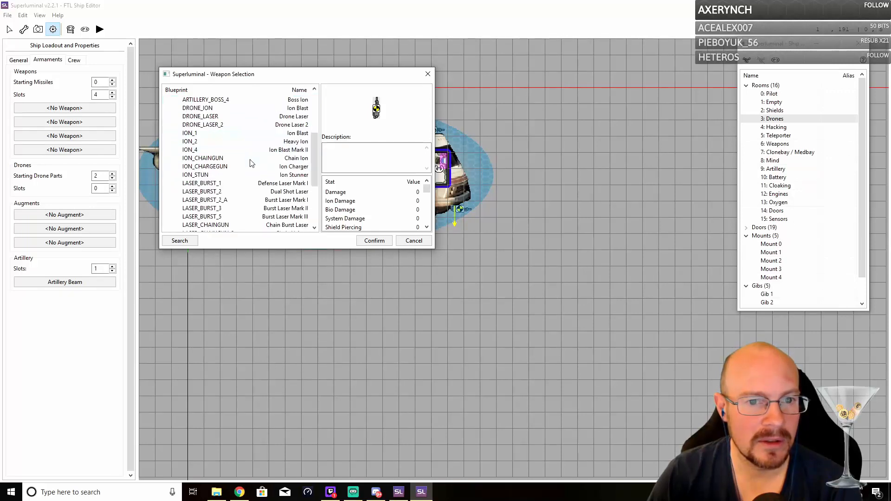
pyautogui.click(217, 192)
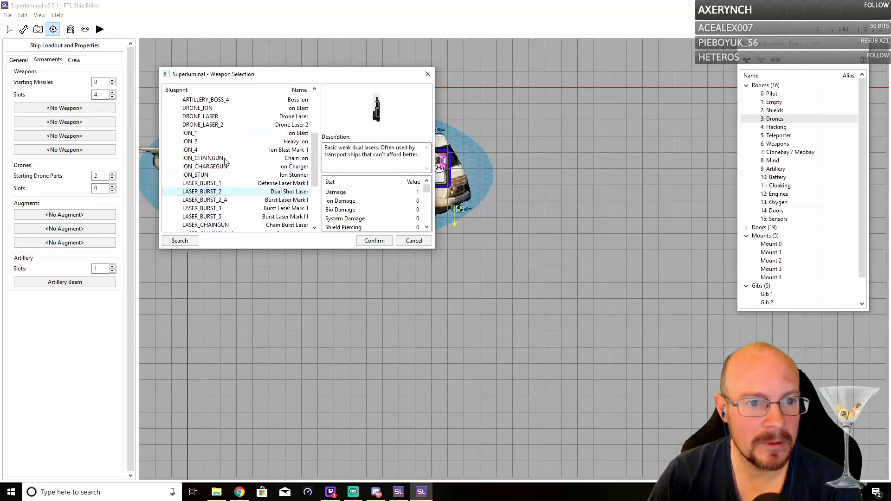
pyautogui.click(195, 99)
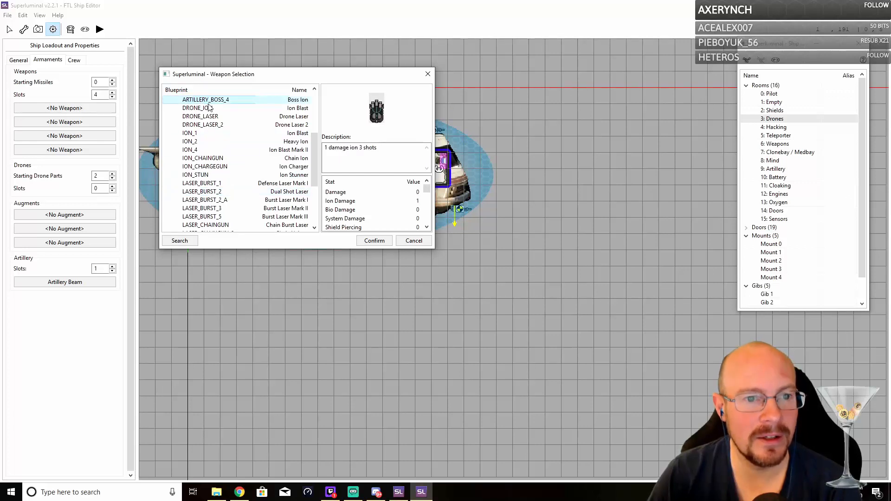
pyautogui.scroll(-1, 246, 164)
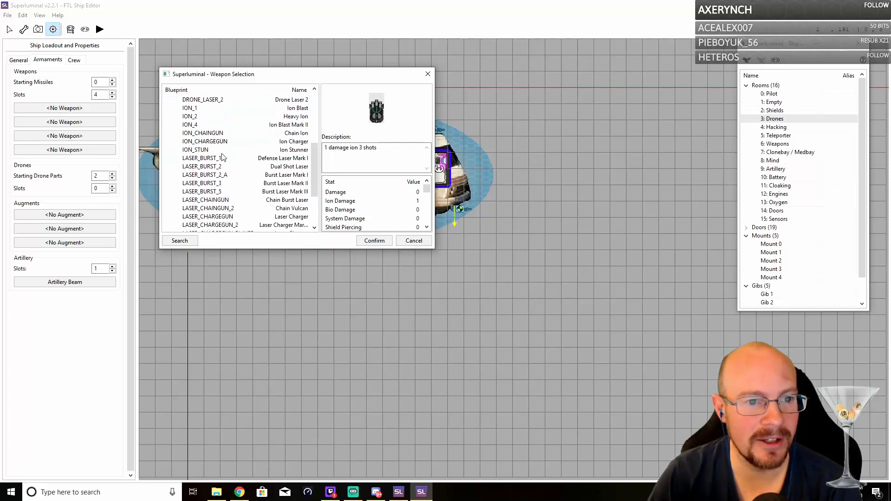
pyautogui.click(221, 141)
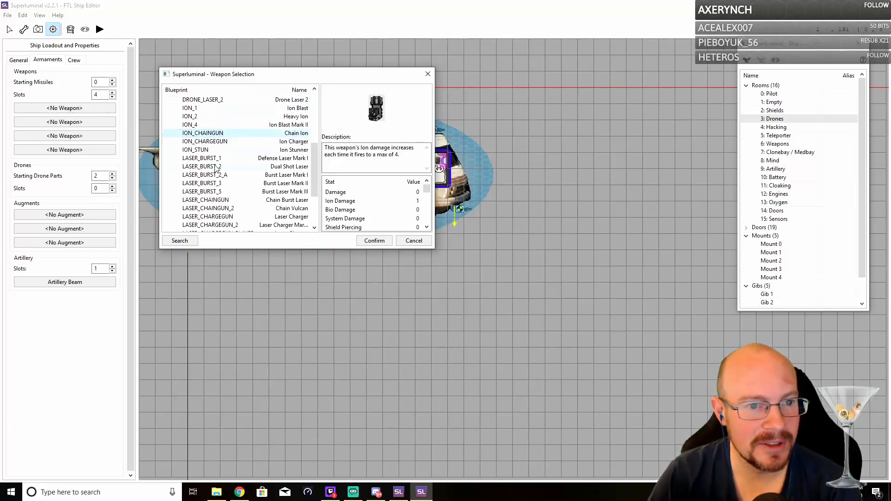
pyautogui.click(200, 151)
pyautogui.scroll(-1, 200, 154)
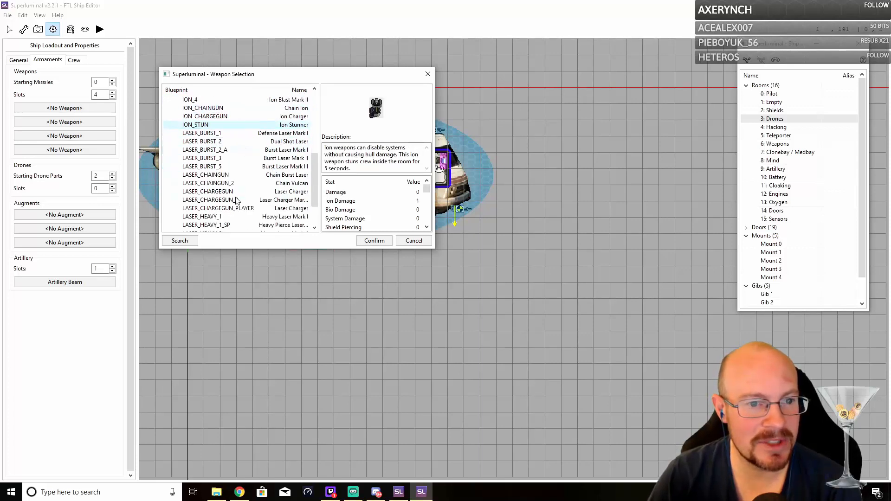
pyautogui.click(220, 225)
pyautogui.click(223, 218)
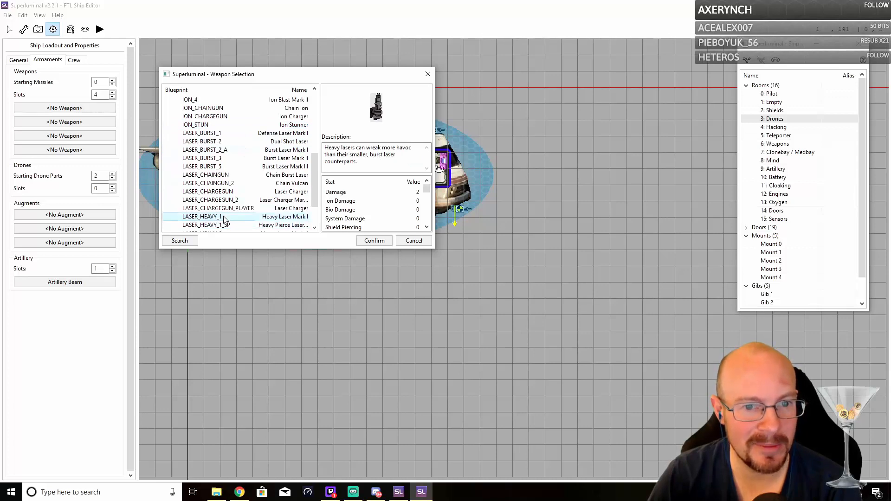
pyautogui.scroll(-2, 227, 203)
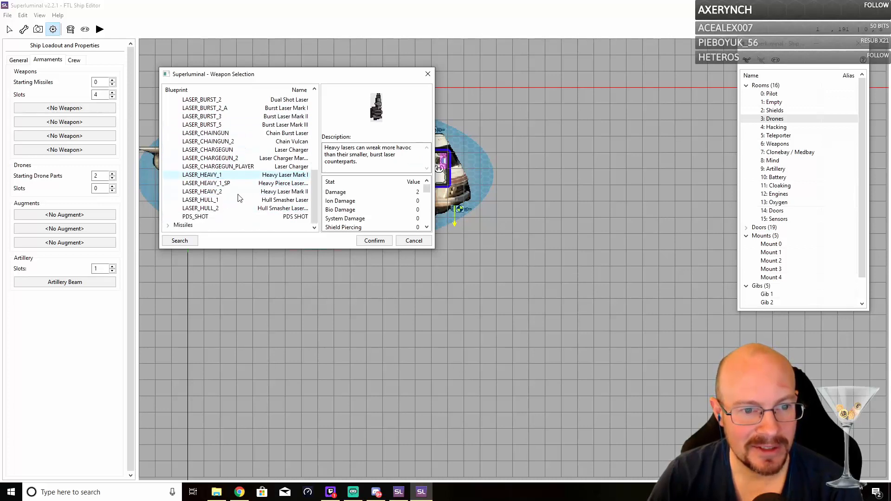
pyautogui.click(216, 218)
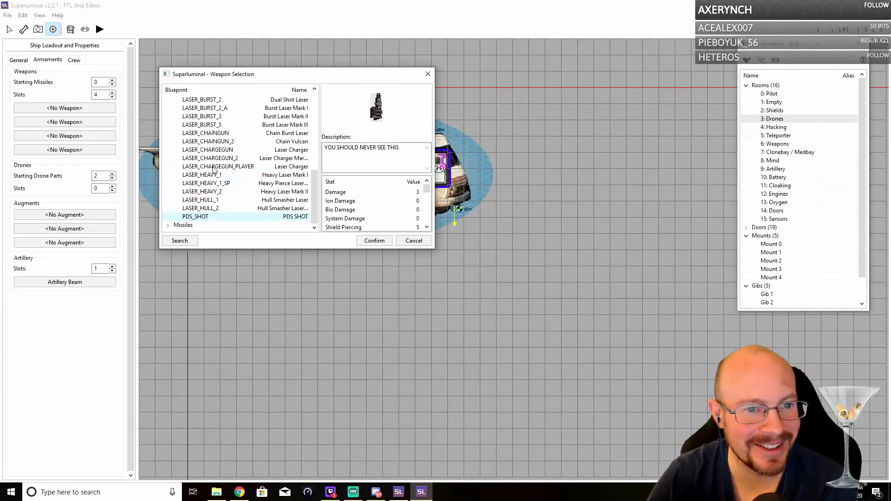
# - Compare the Dual Shot Laser with Burst Laser Mark II and assign Burst Laser Mark II to the first weapon slot
pyautogui.click(215, 100)
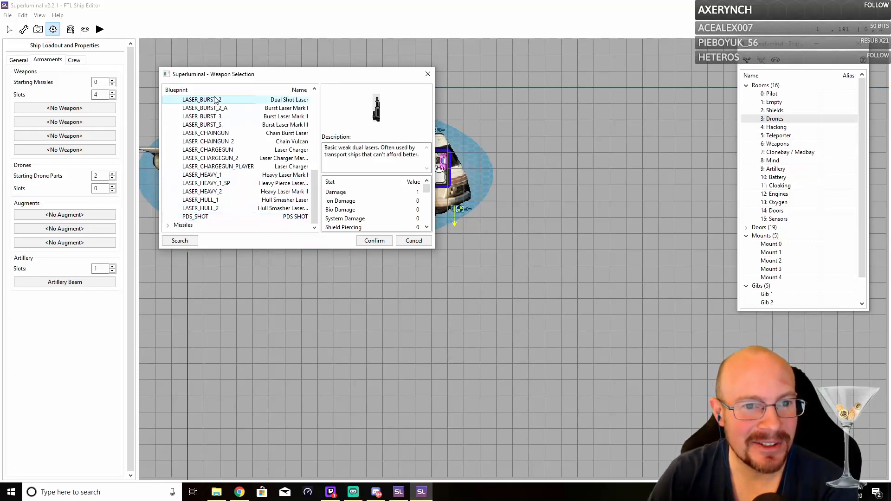
pyautogui.click(212, 116)
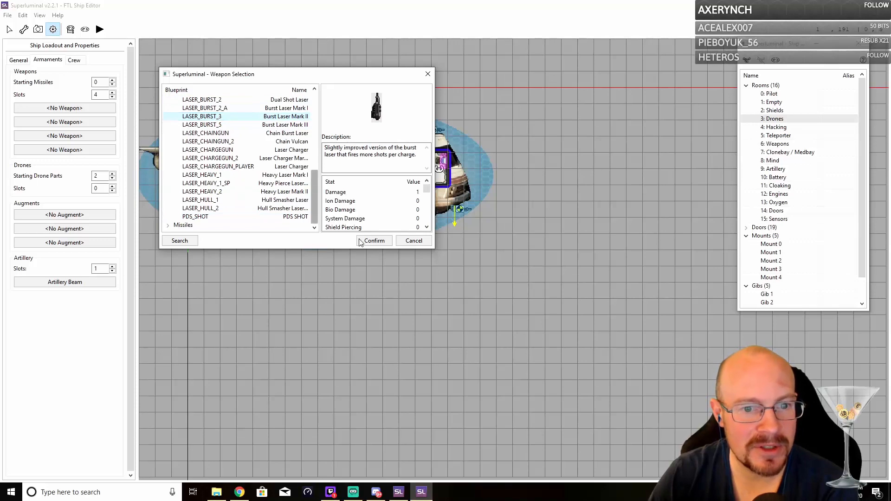
pyautogui.click(375, 244)
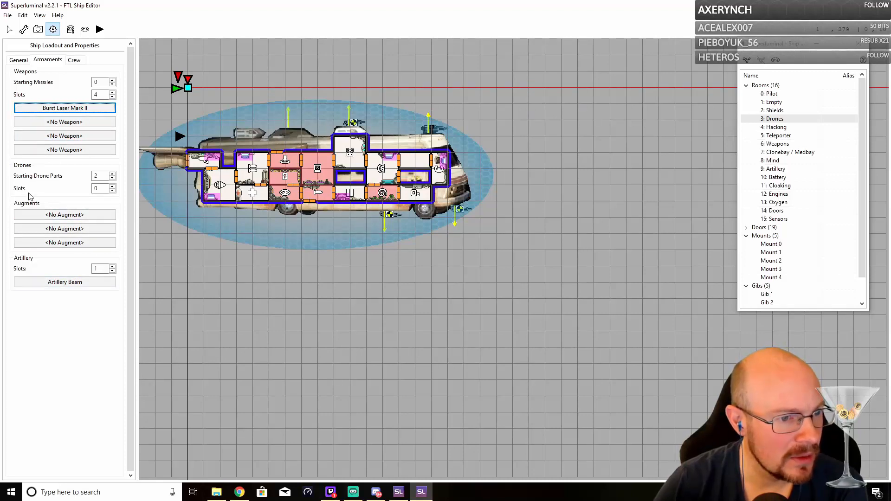
# - Set the starting drone parts to 10 and the drone slots to 2
pyautogui.doubleClick(98, 176)
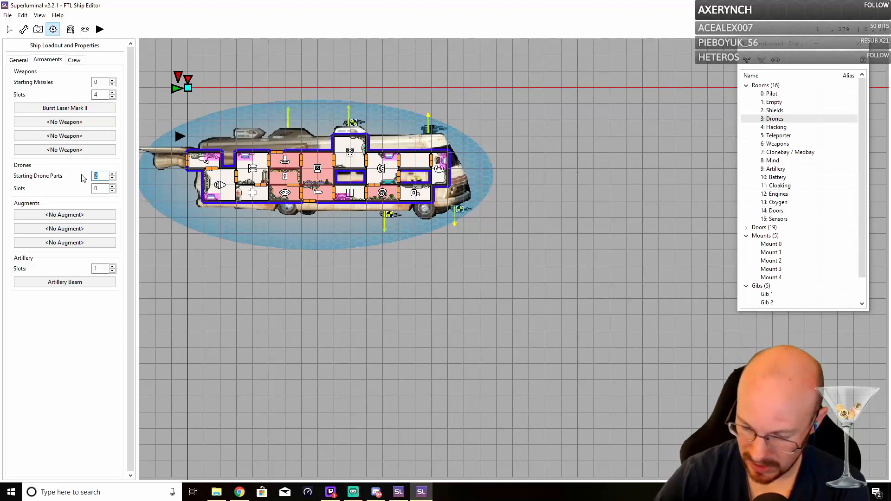
pyautogui.write('10')
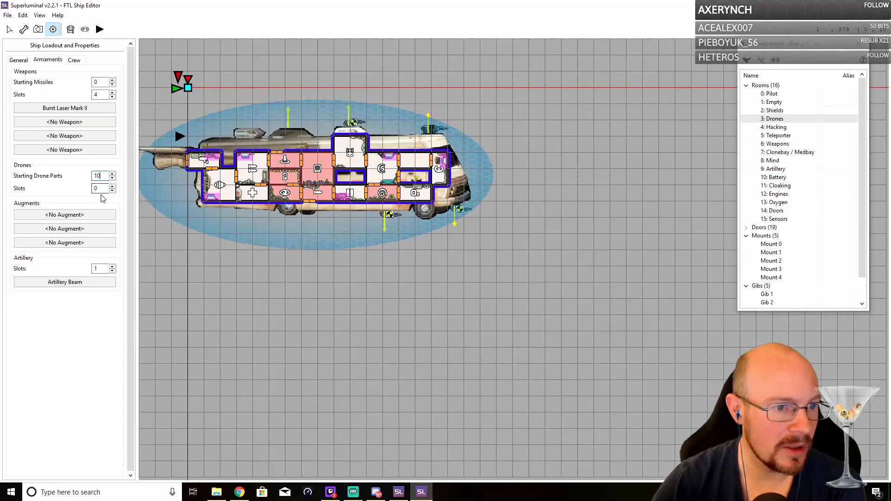
pyautogui.moveTo(102, 189); pyautogui.dragTo(86, 190)
pyautogui.write('2')
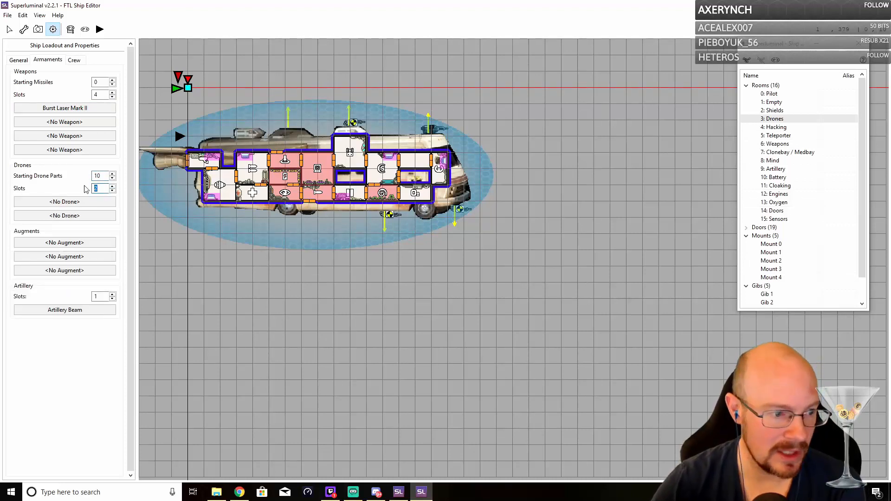
# - Assign the offensive combat drone Anti-Ship Beam Drone I to the first drone slot
pyautogui.click(60, 202)
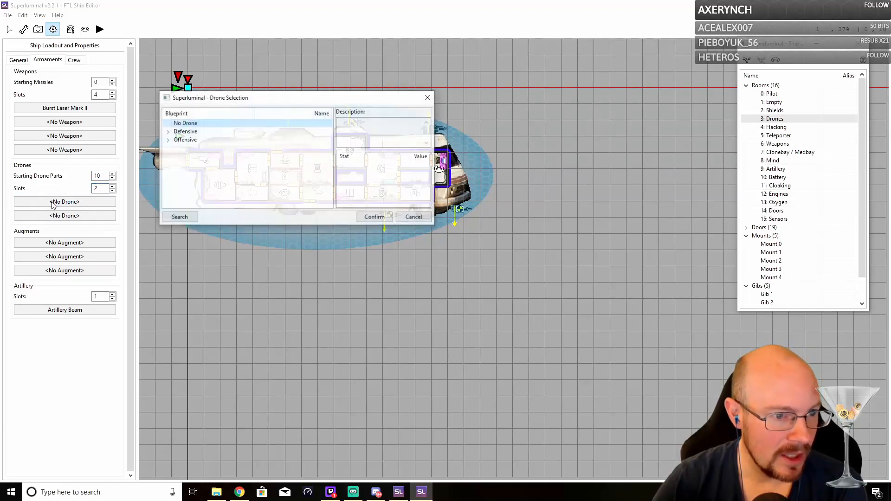
pyautogui.click(168, 140)
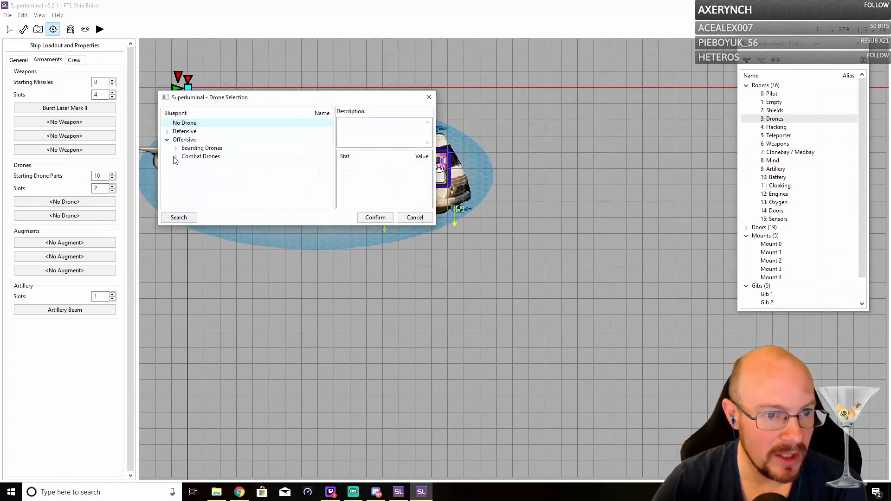
pyautogui.click(176, 158)
pyautogui.click(211, 165)
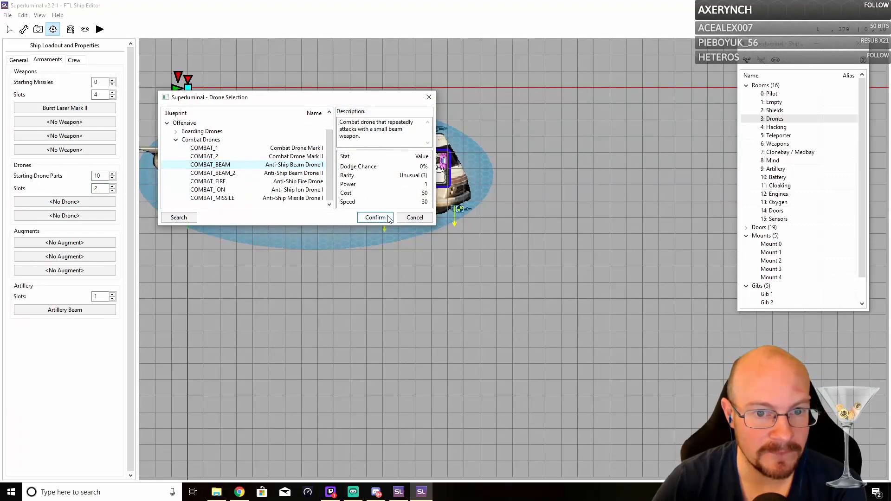
pyautogui.click(376, 217)
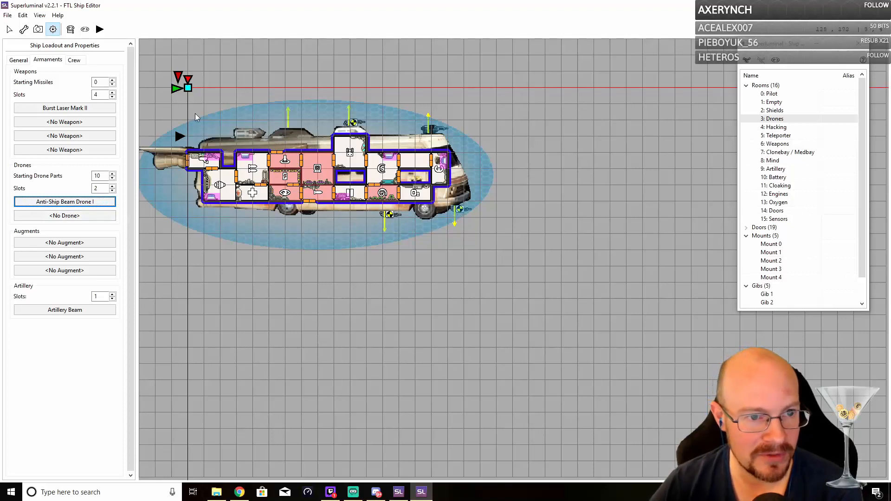
# - Look over the available augments without choosing one, and check the artillery weapon choices, keeping Artillery Beam
pyautogui.click(65, 244)
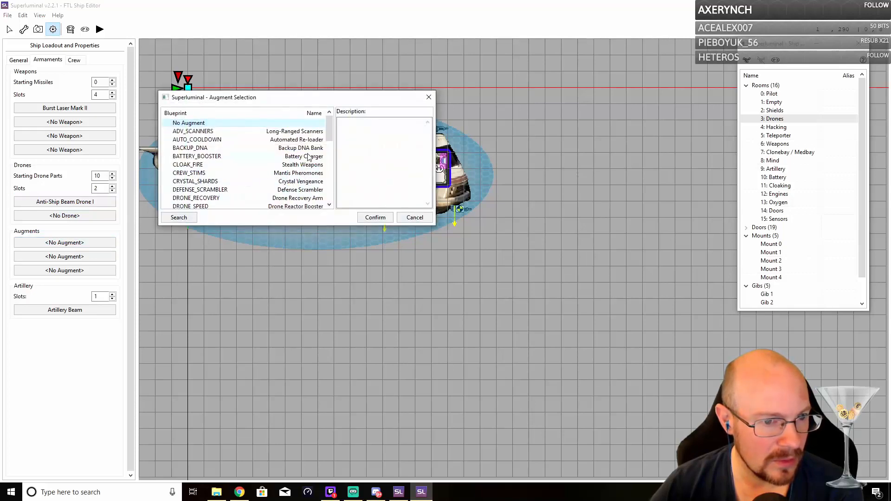
pyautogui.click(415, 217)
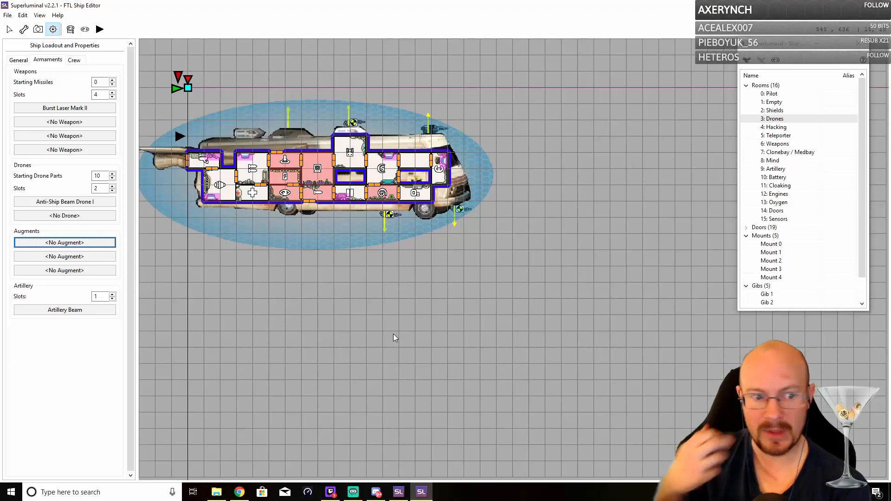
pyautogui.click(65, 311)
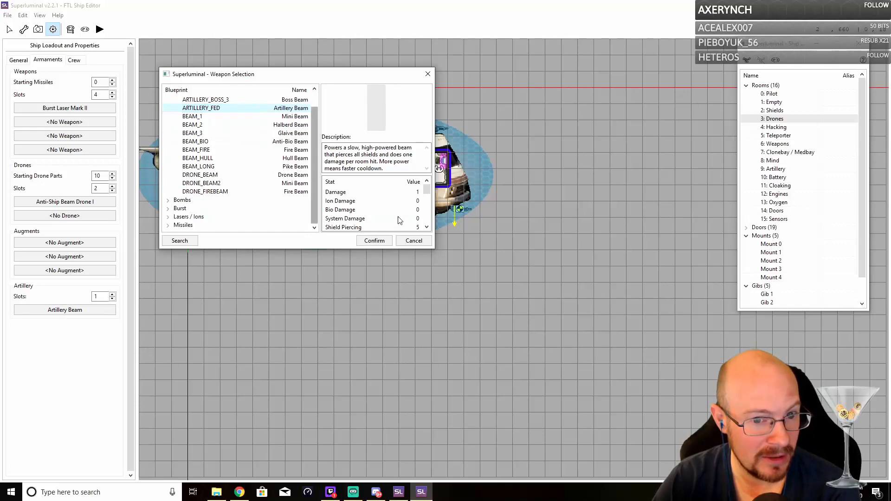
pyautogui.click(379, 241)
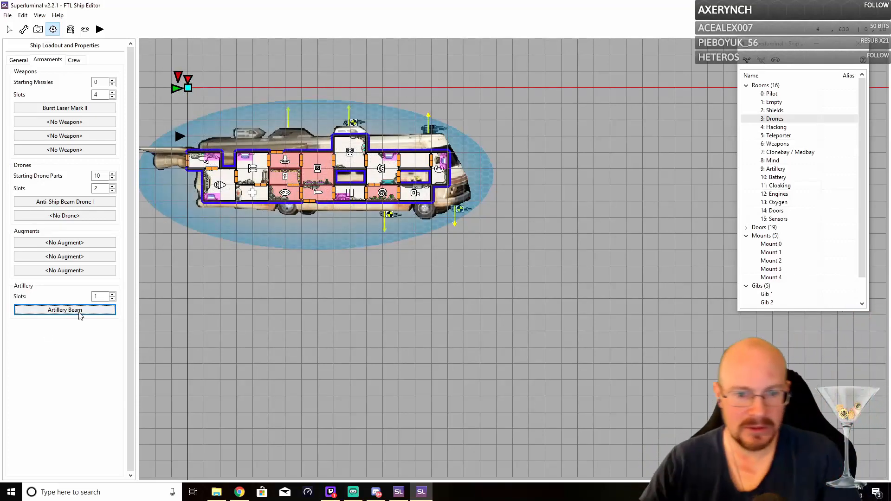
# - Replace the artillery slot's weapon with the Halberd Beam (BEAM_2)
pyautogui.click(74, 312)
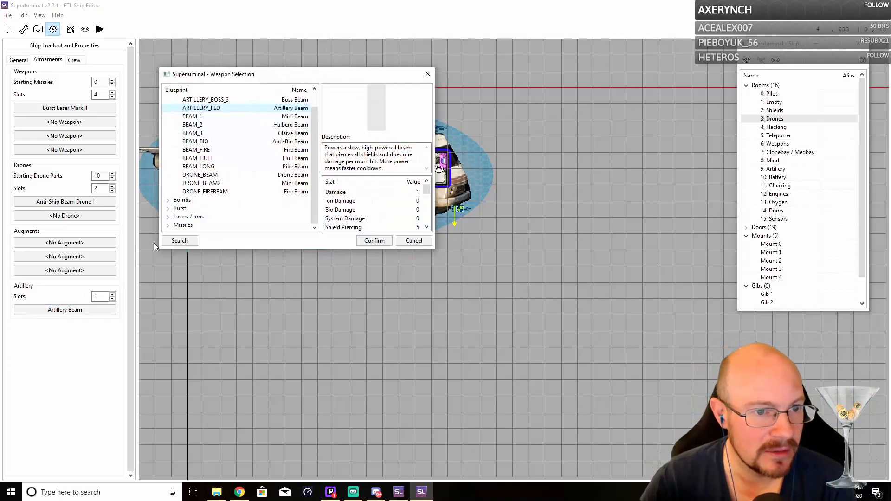
pyautogui.click(215, 116)
pyautogui.click(215, 124)
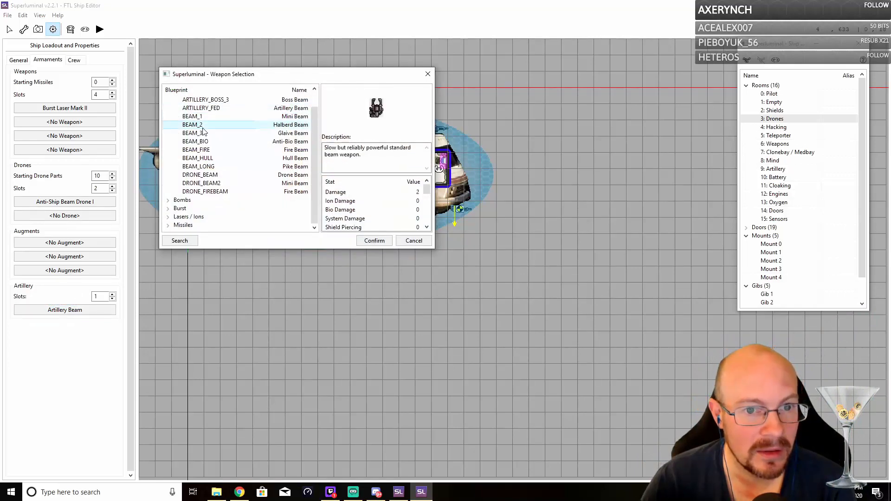
pyautogui.click(371, 242)
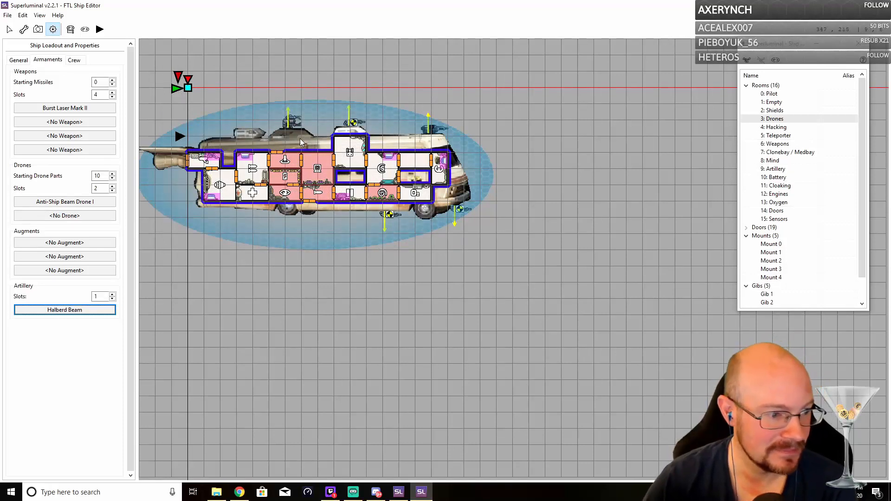
# - Switch the artillery slot's weapon from the Halberd Beam back to the Artillery Beam (ARTILLERY_FED)
pyautogui.click(81, 314)
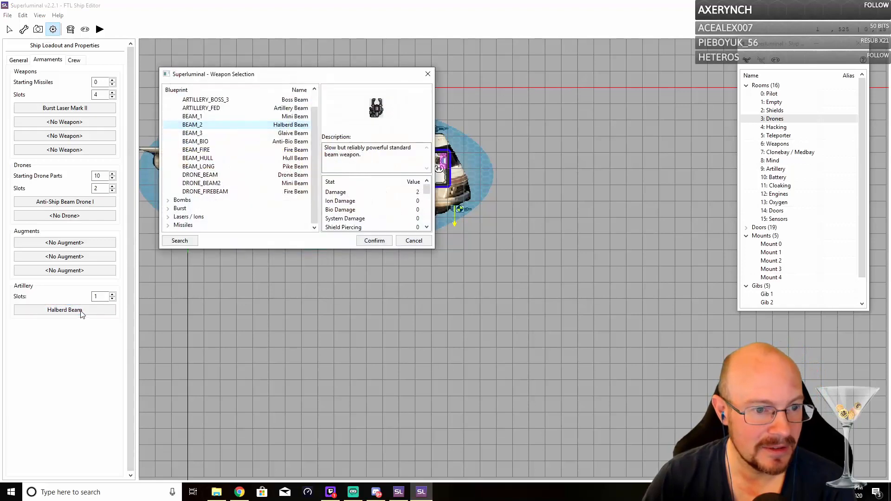
pyautogui.click(213, 107)
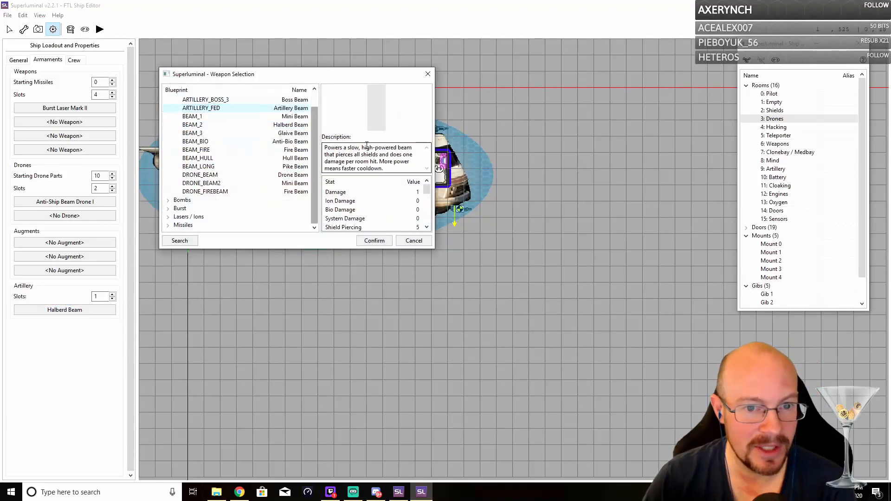
pyautogui.click(376, 240)
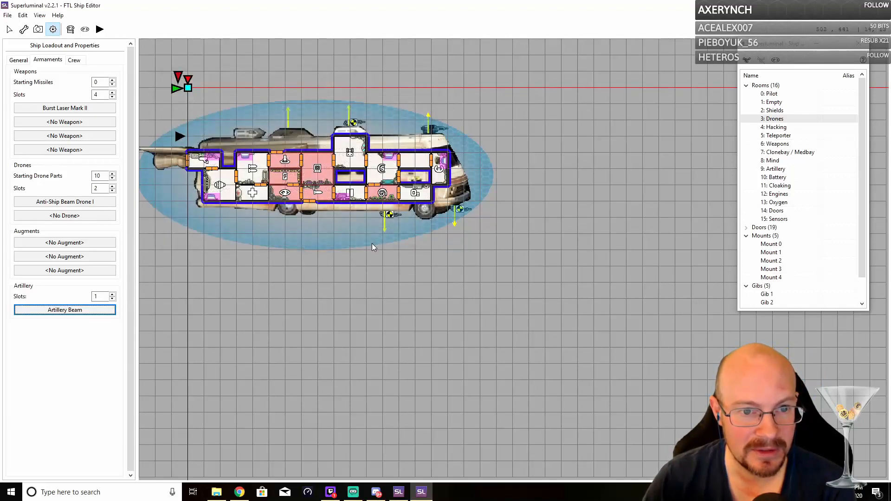
# - Examine the Artillery Beam's stats and compare them with the Halberd, Mini, Glaive, Anti-Bio and Fire Beams
pyautogui.click(54, 311)
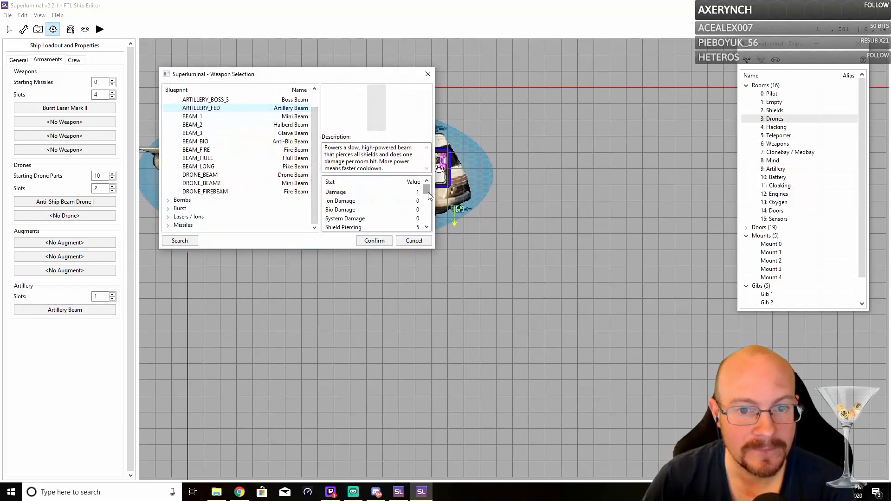
pyautogui.moveTo(428, 193); pyautogui.dragTo(430, 223)
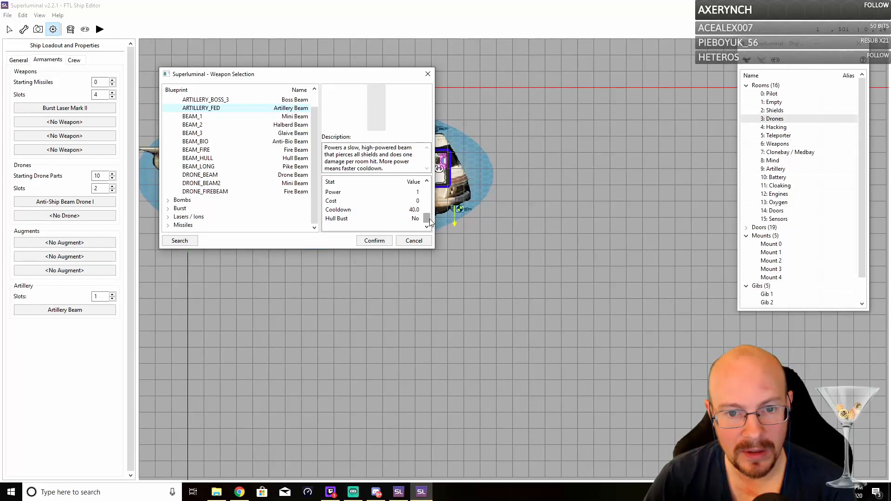
pyautogui.moveTo(430, 222); pyautogui.dragTo(428, 198)
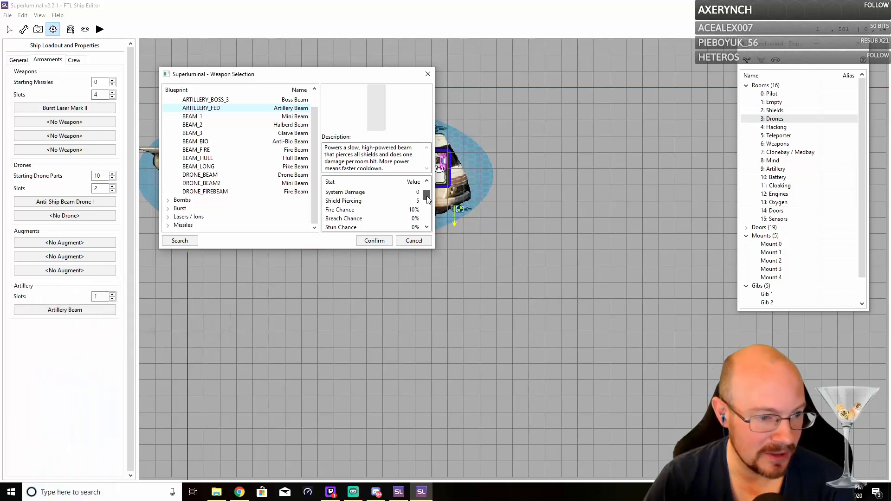
pyautogui.moveTo(428, 199); pyautogui.dragTo(428, 204)
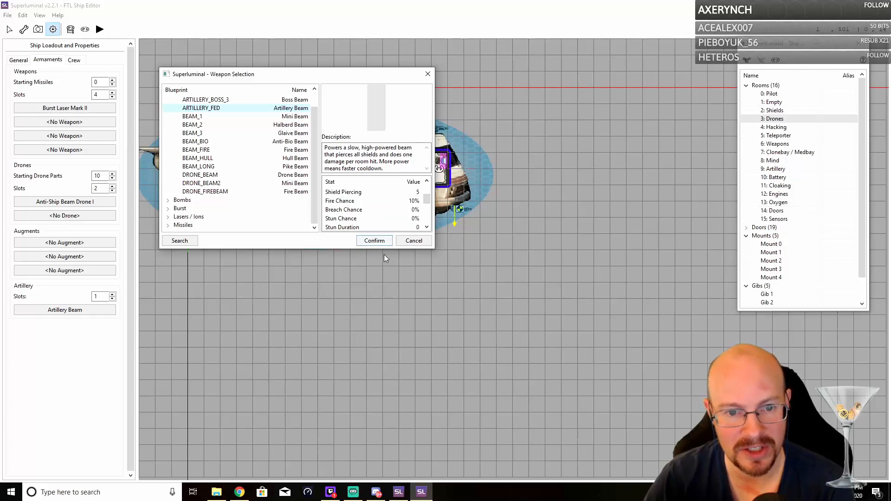
pyautogui.click(190, 125)
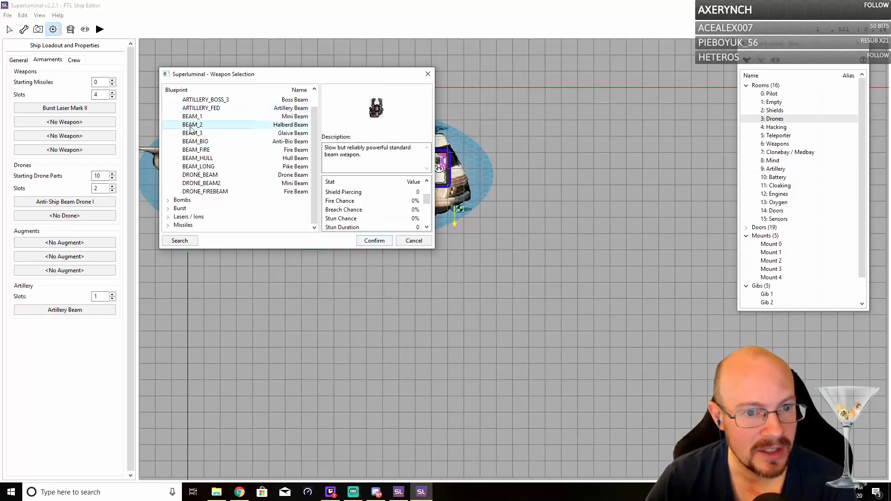
pyautogui.click(194, 118)
pyautogui.click(203, 133)
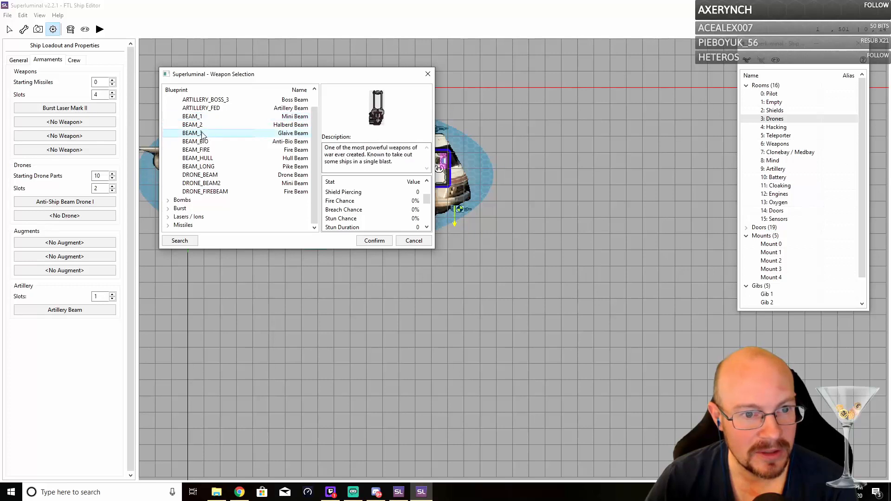
pyautogui.click(207, 142)
pyautogui.click(207, 151)
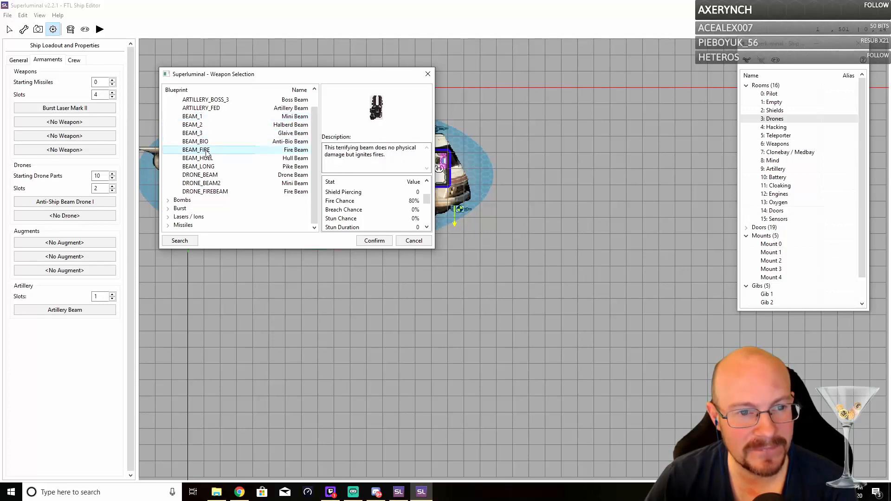
# - Recheck the Artillery Beam's damage stats and assign the Mini Beam (BEAM_1) to the artillery slot
pyautogui.click(201, 109)
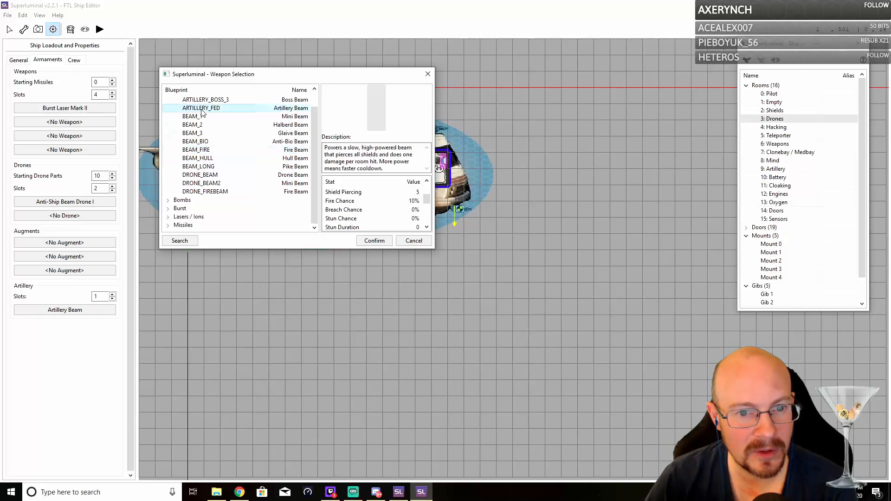
pyautogui.moveTo(424, 199)
pyautogui.mouseDown()
pyautogui.moveTo(426, 211)
pyautogui.moveTo(428, 195)
pyautogui.mouseUp()
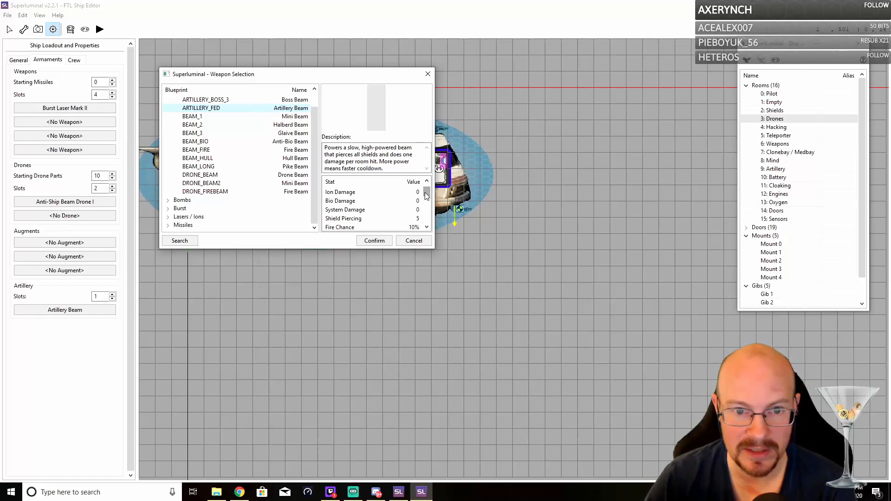
pyautogui.click(202, 117)
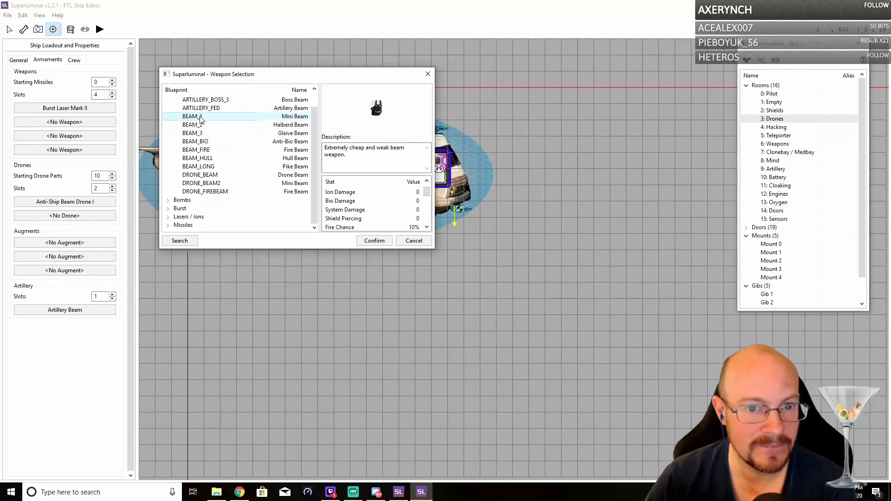
pyautogui.click(374, 240)
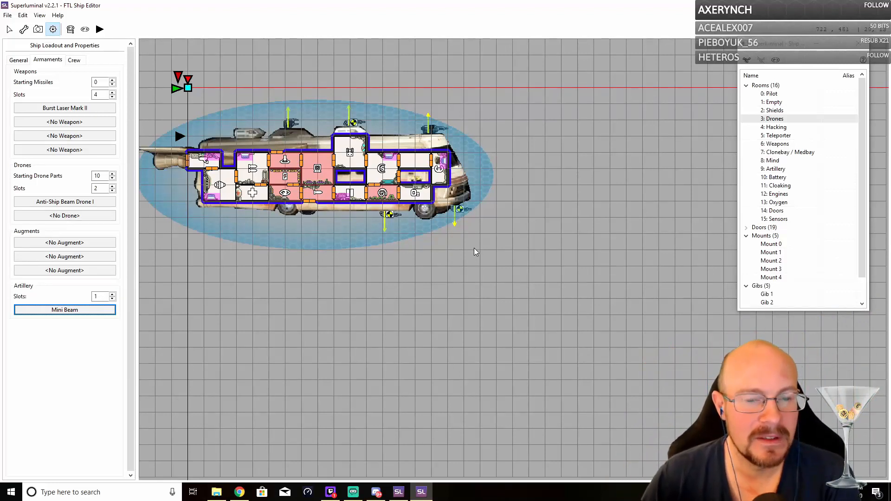
# - Assign the Drone Recovery Arm (DRONE_RECOVERY) to the first augment slot
pyautogui.click(80, 245)
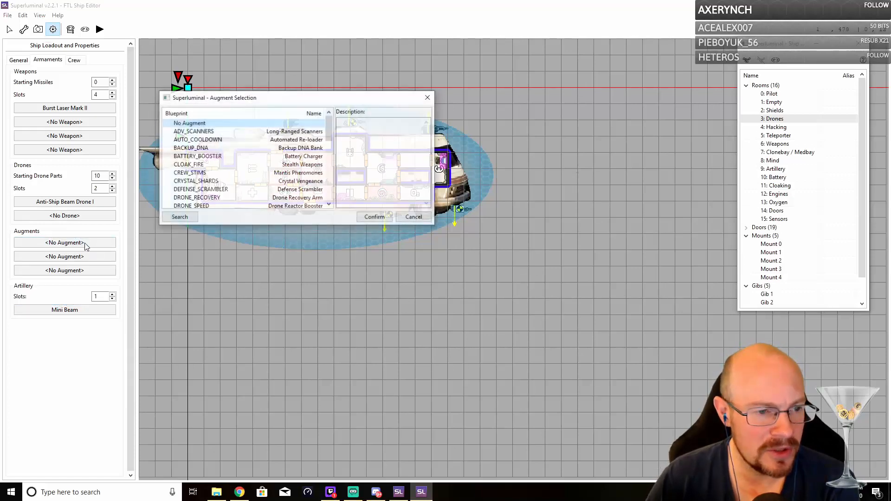
pyautogui.click(220, 199)
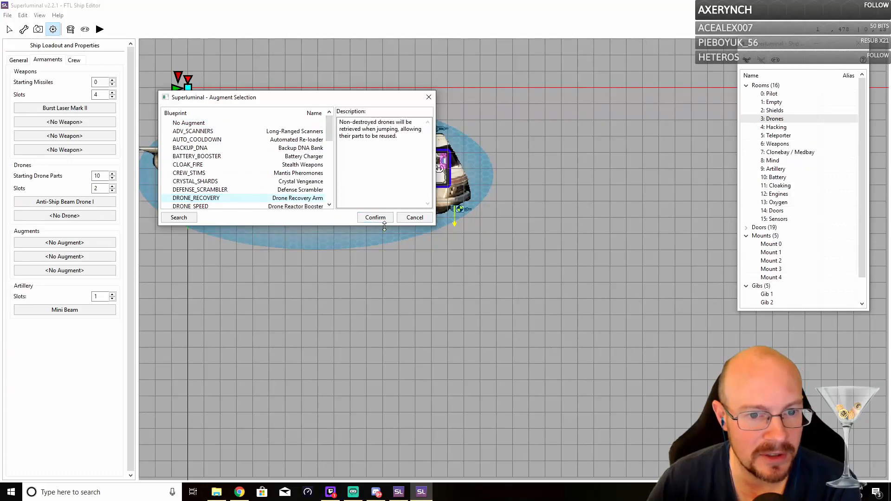
pyautogui.click(376, 219)
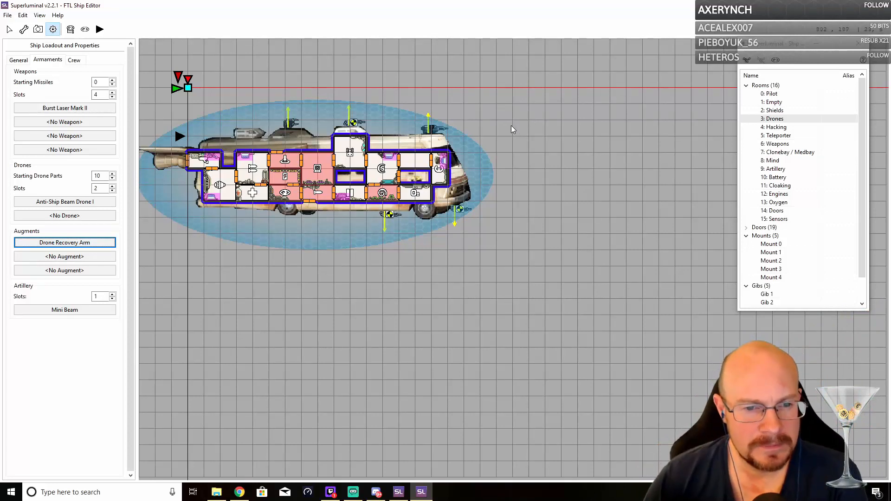
# - Set the first two members of the ship's starting crew to Human
pyautogui.click(72, 62)
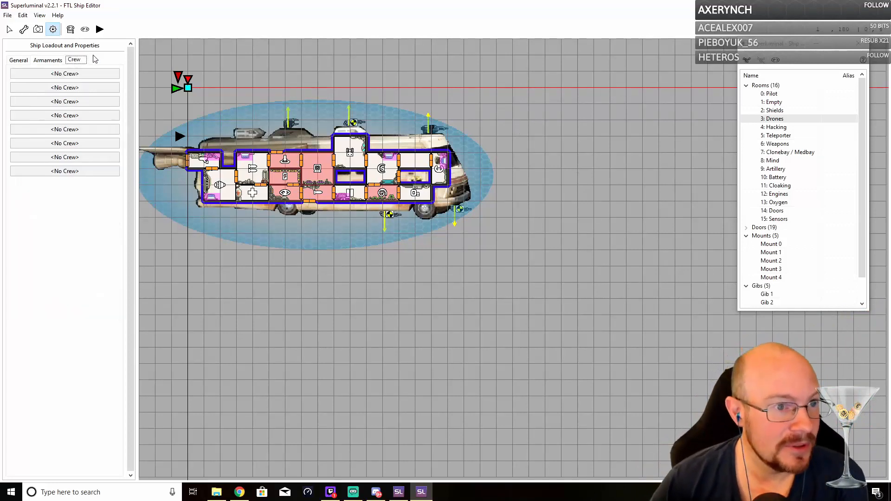
pyautogui.click(63, 73)
pyautogui.click(79, 94)
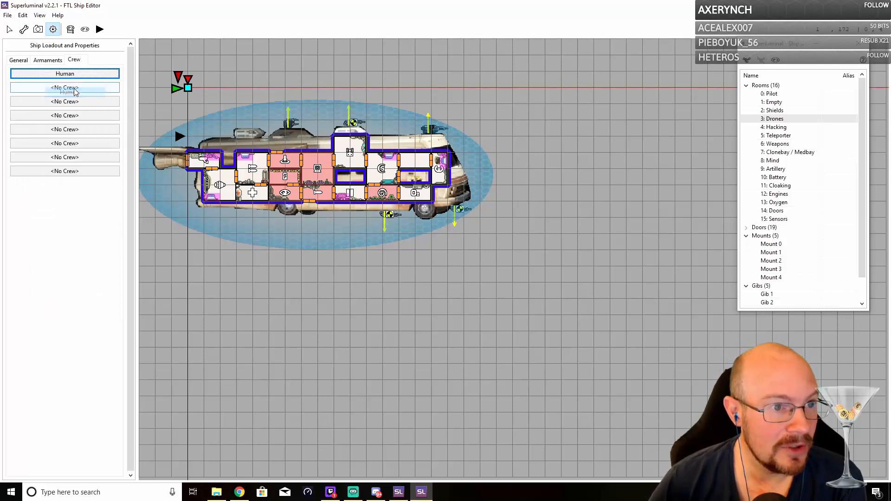
pyautogui.click(77, 87)
pyautogui.click(81, 106)
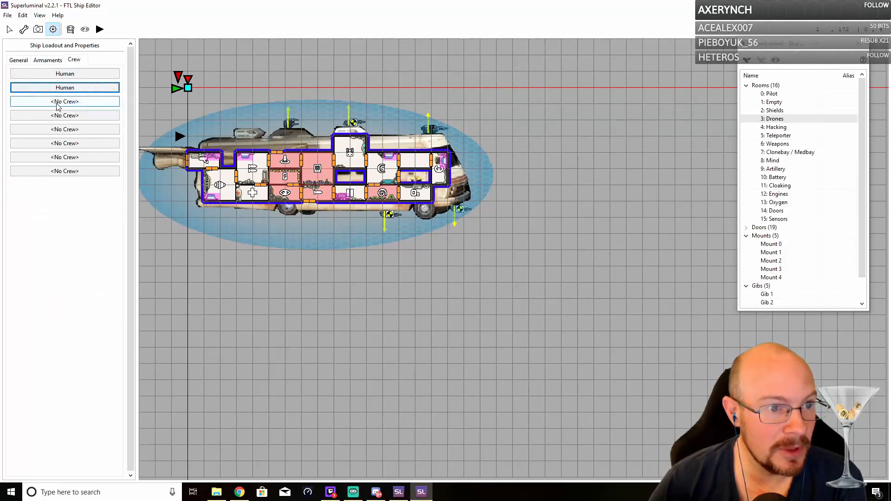
# - Set the third starting crew member to Engi and the fourth to Rock
pyautogui.click(64, 101)
pyautogui.click(78, 135)
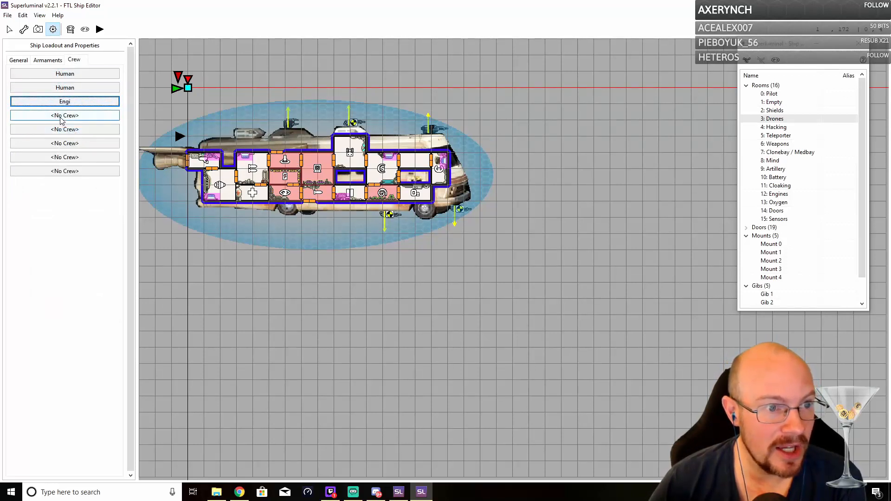
pyautogui.click(67, 115)
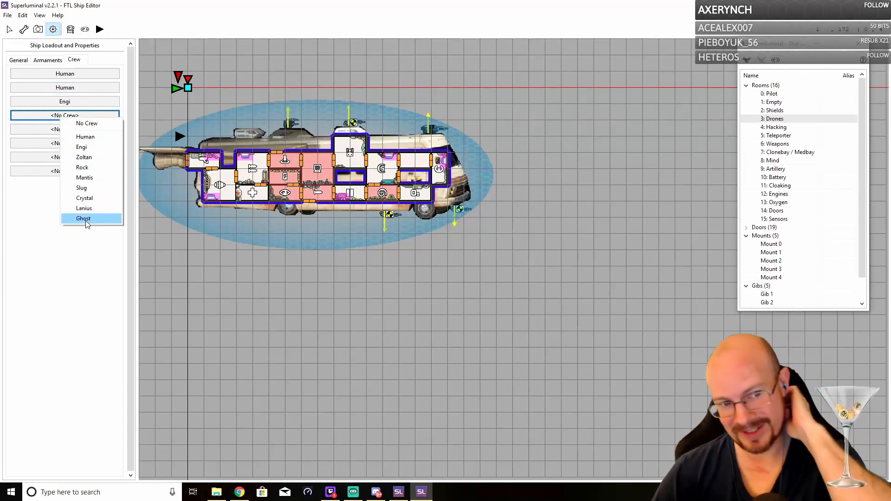
pyautogui.click(84, 168)
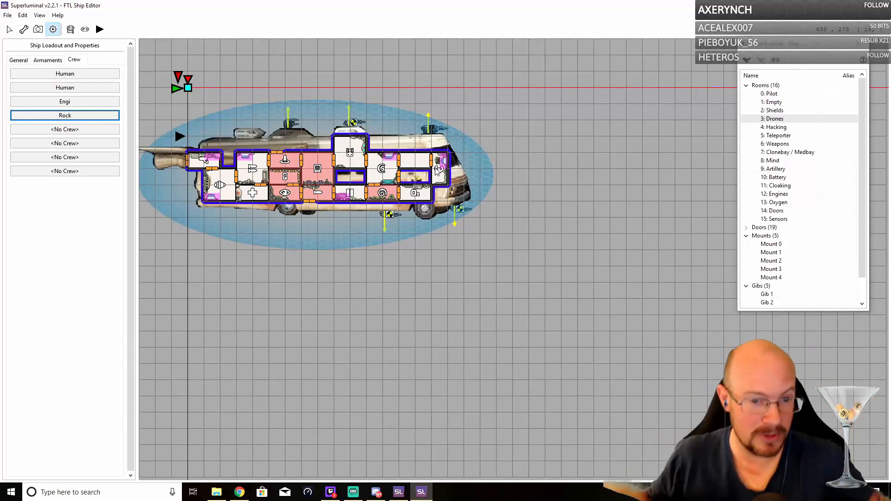
# - Save the ship with its current loadout and crew
pyautogui.click(8, 15)
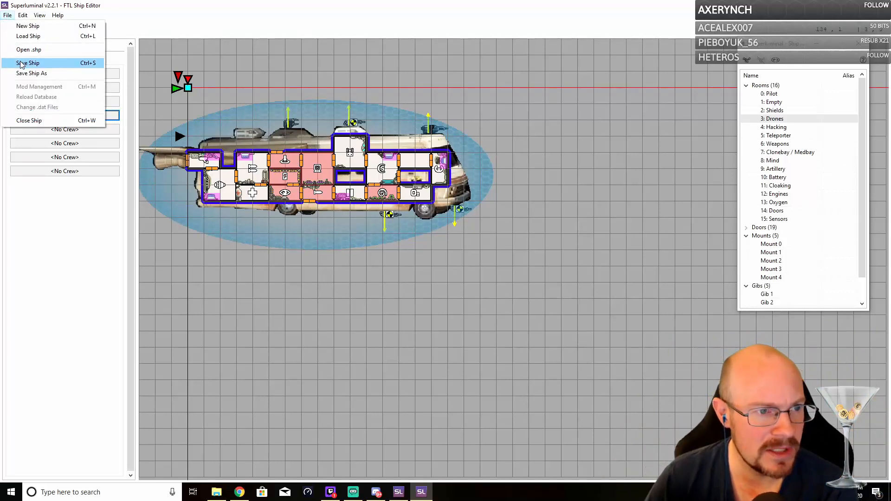
pyautogui.click(21, 62)
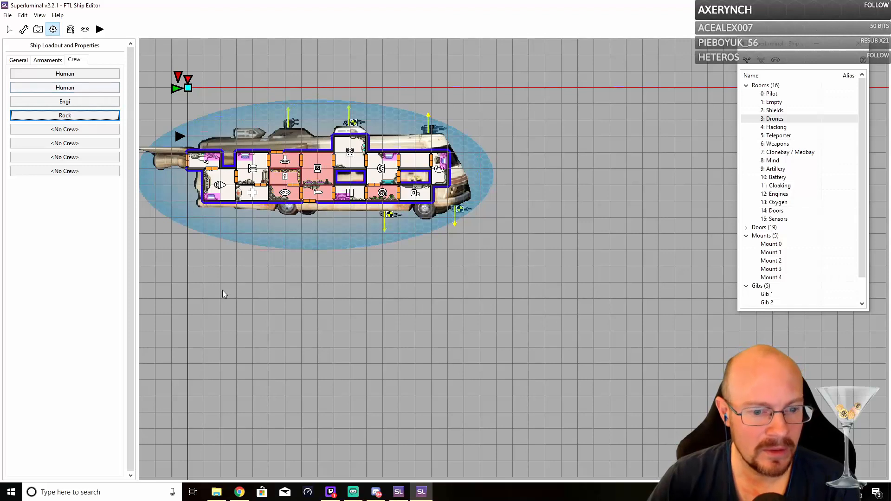
pyautogui.click(7, 16)
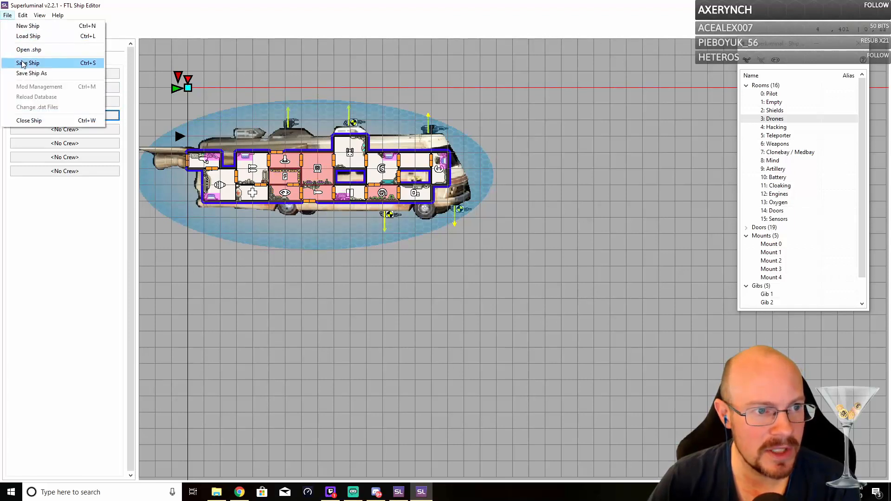
pyautogui.click(21, 63)
# - Save the ship as an FTL file named Rand Winnebago Complete in the SlipstreamModManager mods folder
pyautogui.click(7, 15)
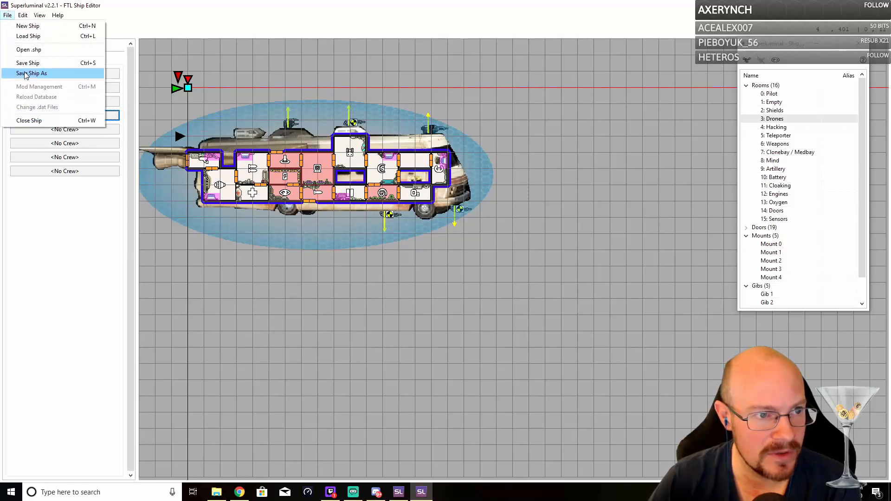
pyautogui.click(25, 74)
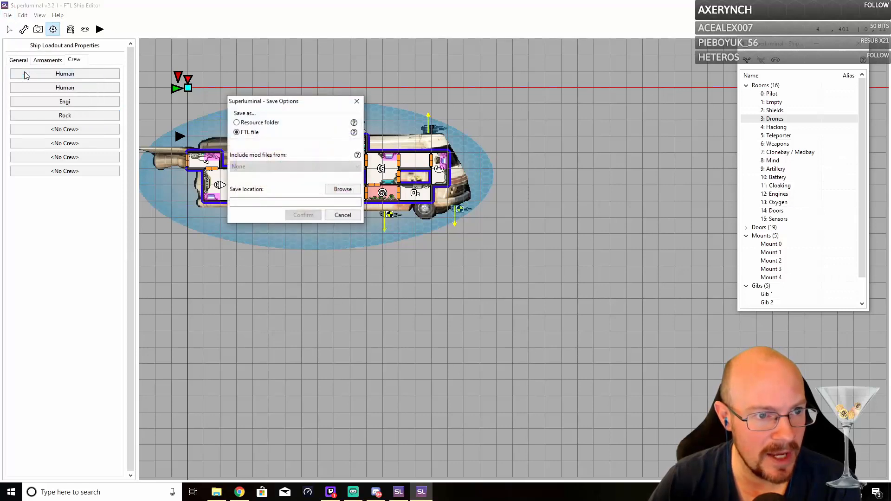
pyautogui.click(236, 123)
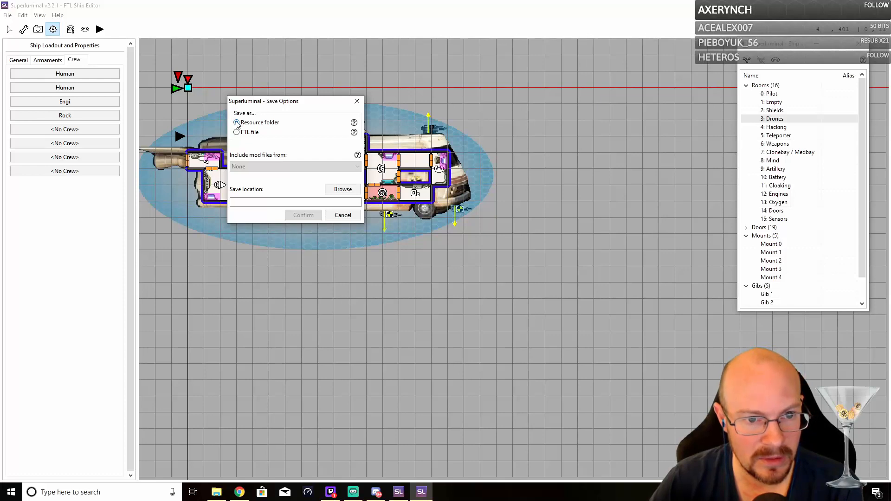
pyautogui.click(237, 132)
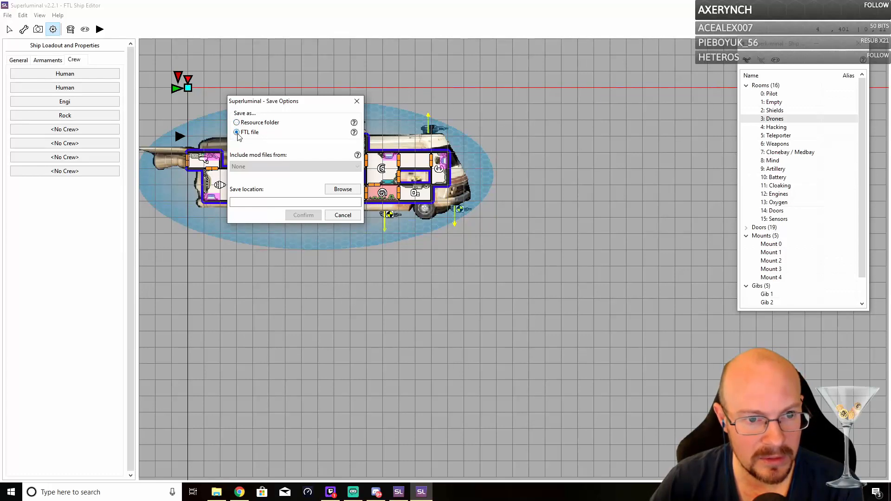
pyautogui.click(277, 201)
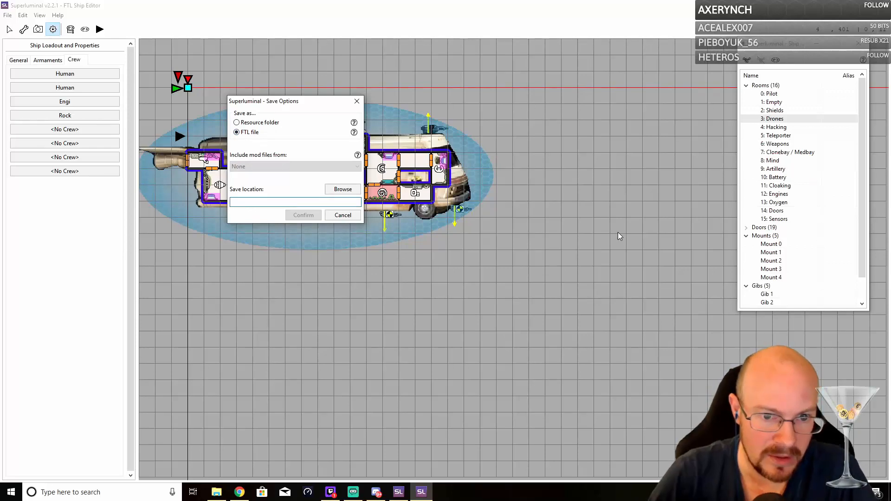
pyautogui.click(344, 189)
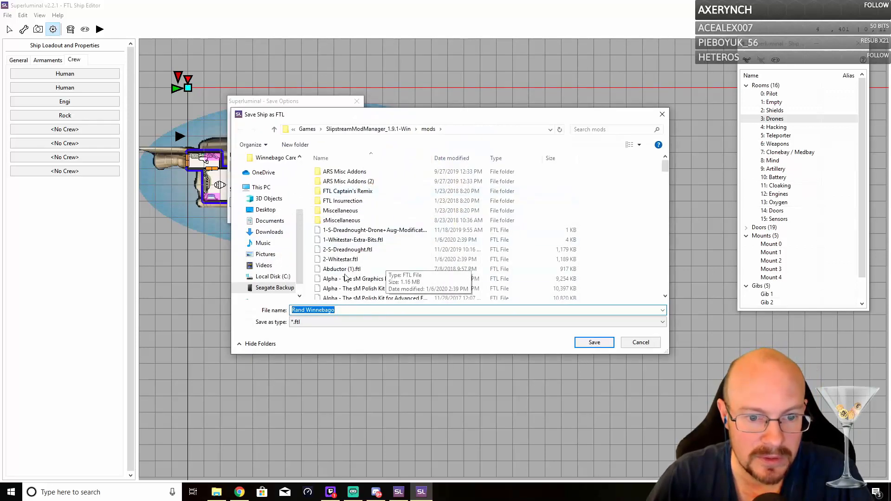
pyautogui.scroll(-1, 484, 259)
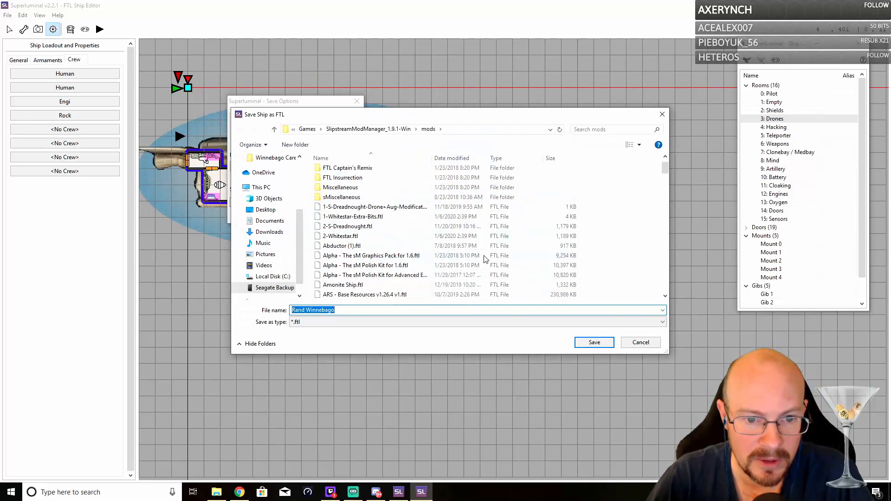
pyautogui.scroll(-5, 484, 259)
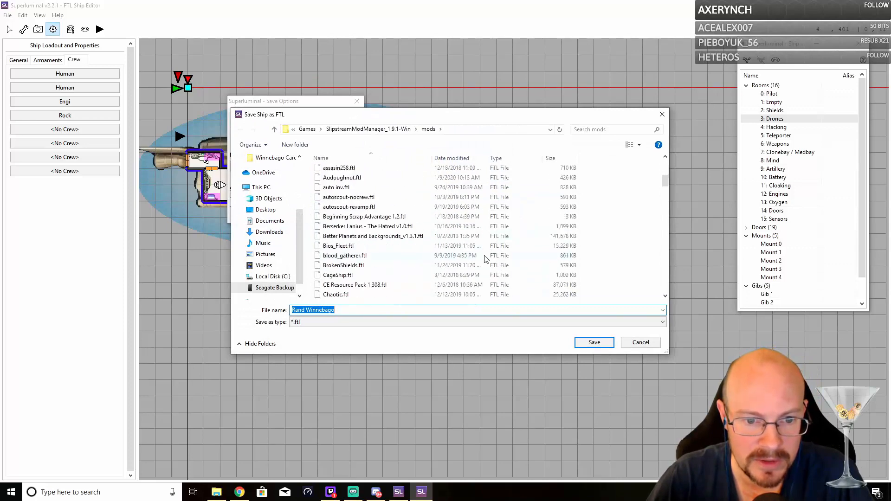
pyautogui.click(359, 312)
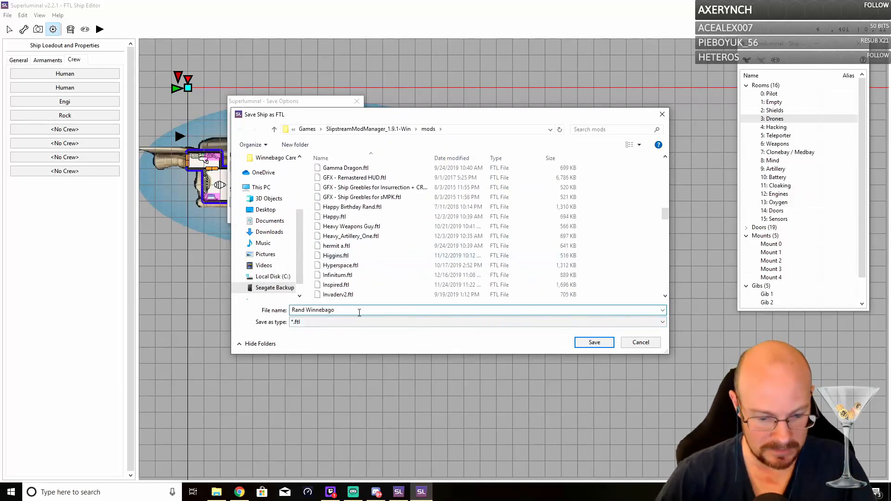
pyautogui.write('Complete')
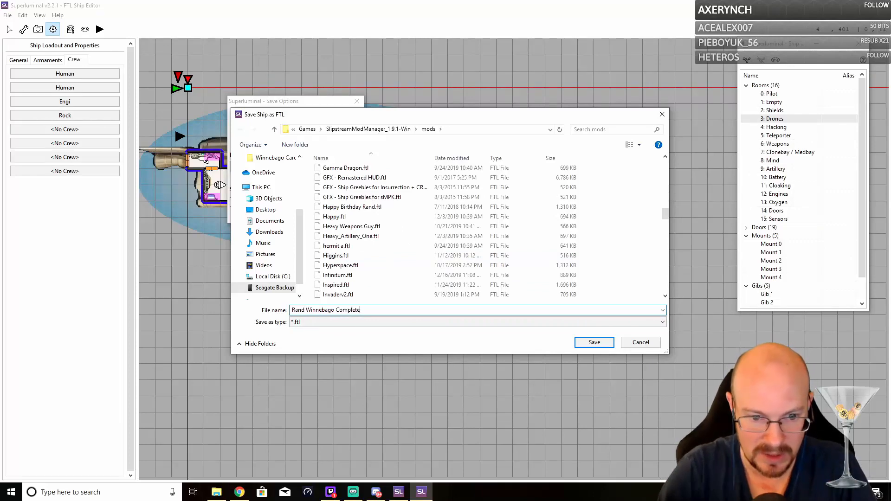
pyautogui.click(604, 342)
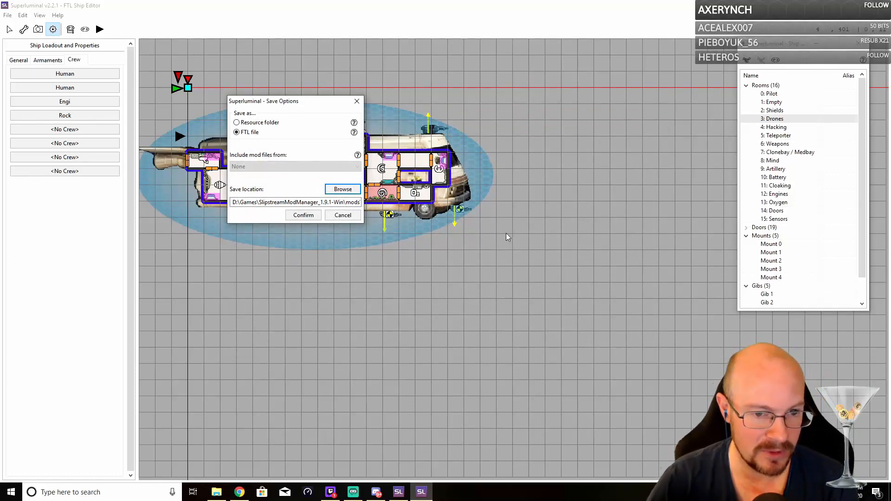
pyautogui.click(309, 216)
# - Export the ship as a resource folder to the Desktop, entering Rand Winnebago Folder as the folder name
pyautogui.click(8, 16)
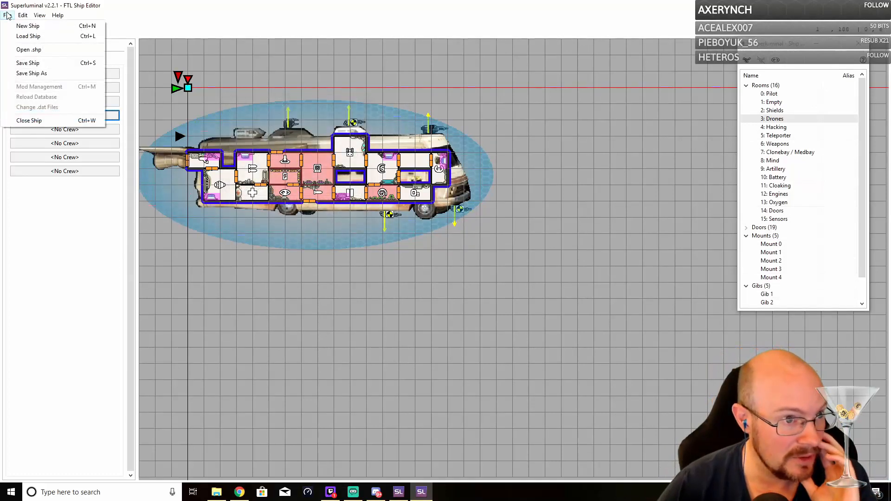
pyautogui.click(31, 73)
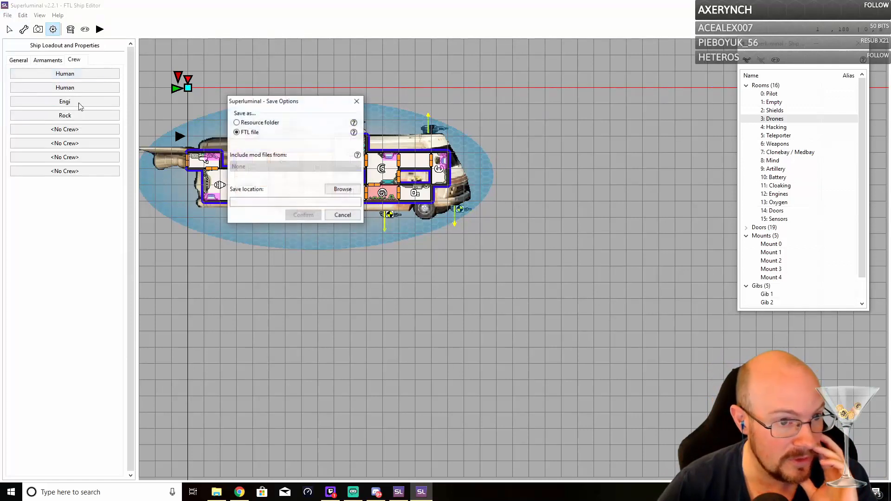
pyautogui.click(251, 123)
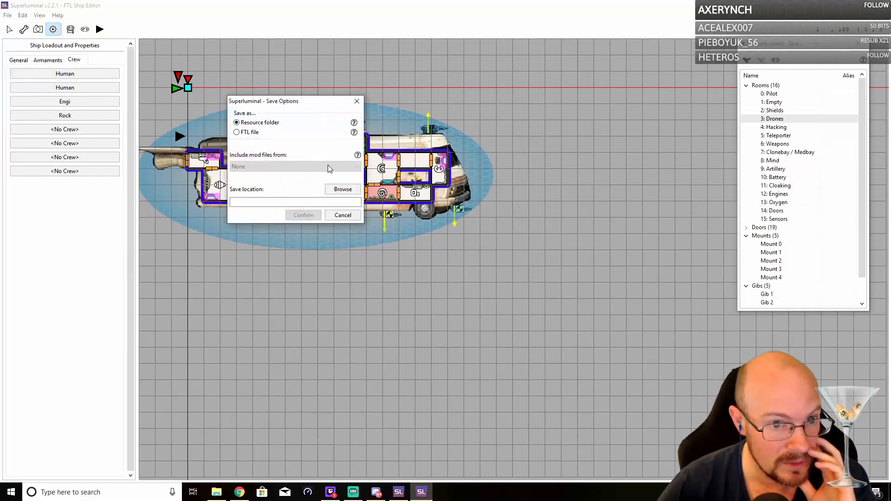
pyautogui.click(343, 189)
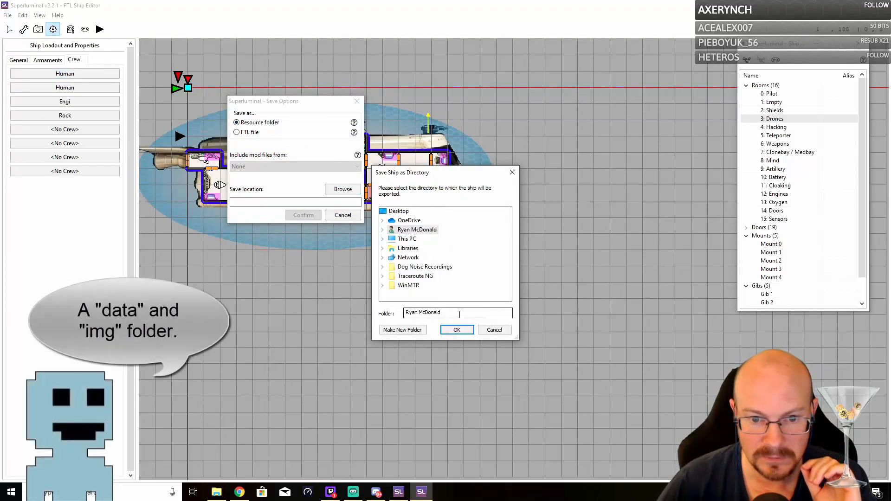
pyautogui.click(392, 212)
pyautogui.press('Tab')
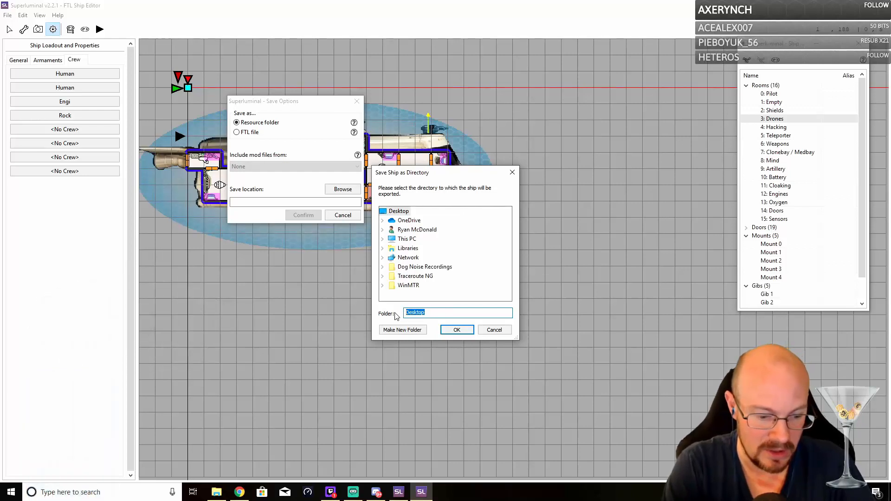
pyautogui.write('Rand Win')
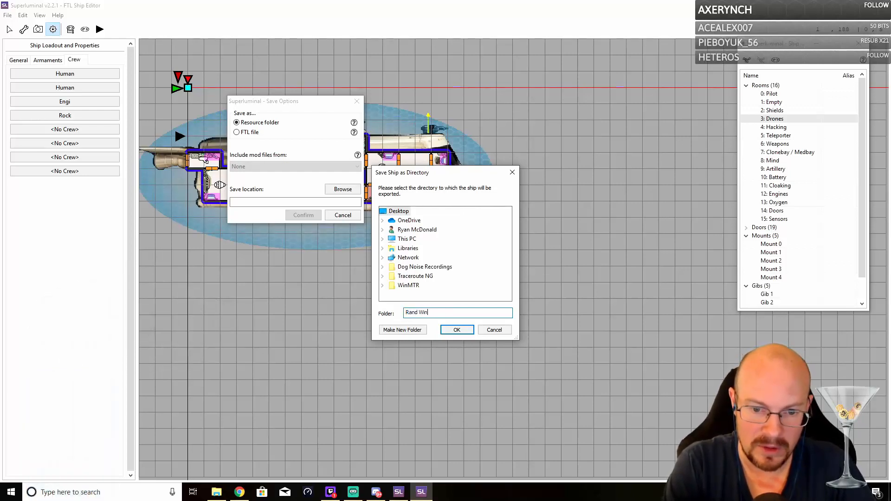
pyautogui.write('nebago')
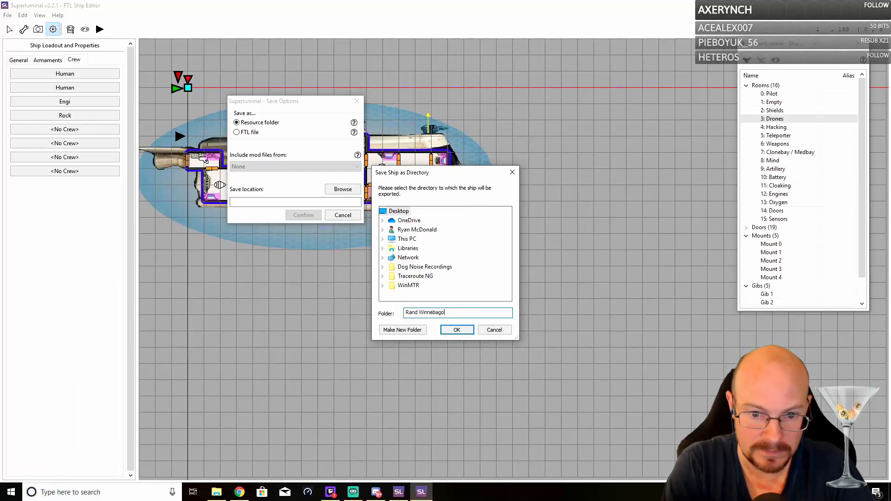
pyautogui.write(' Folder')
pyautogui.press('Return')
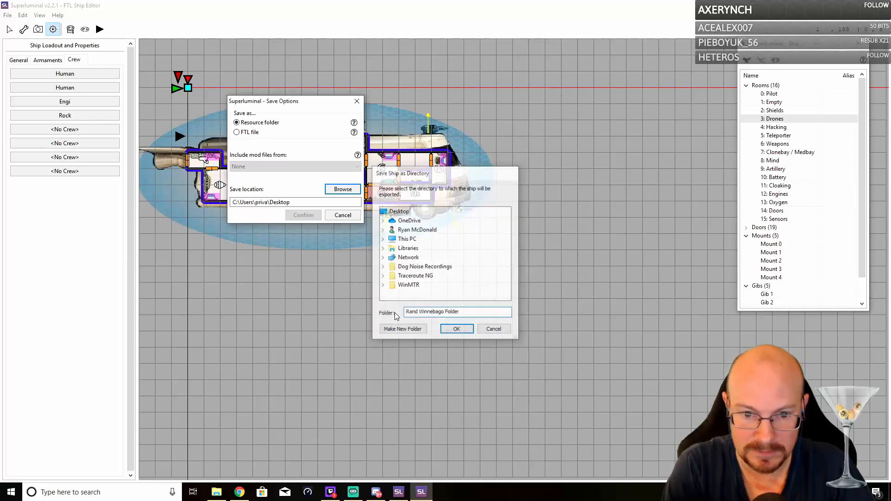
pyautogui.click(302, 214)
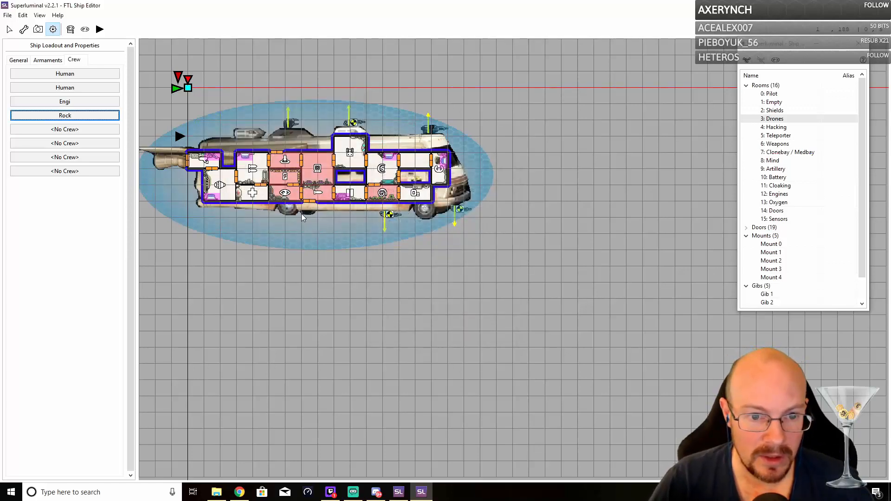
# - Minimize the open windows to reach the desktop and move the room_medbay left Win image below the WinMTR folder
pyautogui.click(837, 6)
pyautogui.click(837, 5)
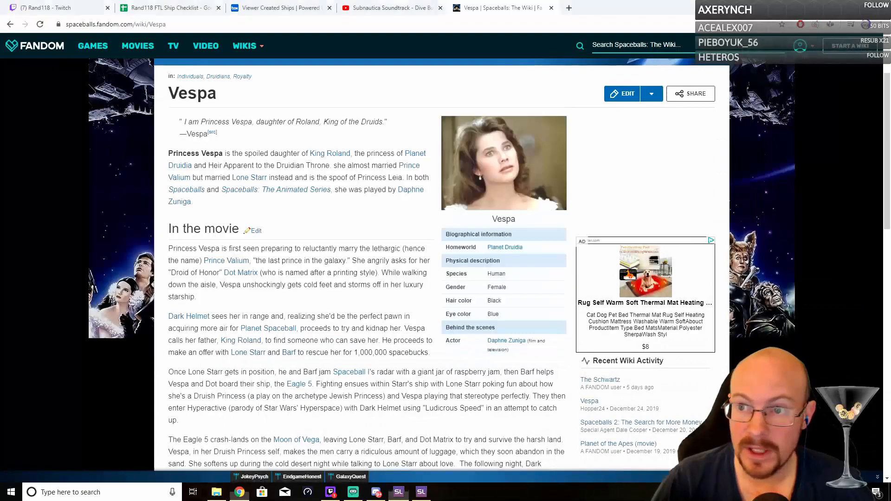
pyautogui.click(513, 116)
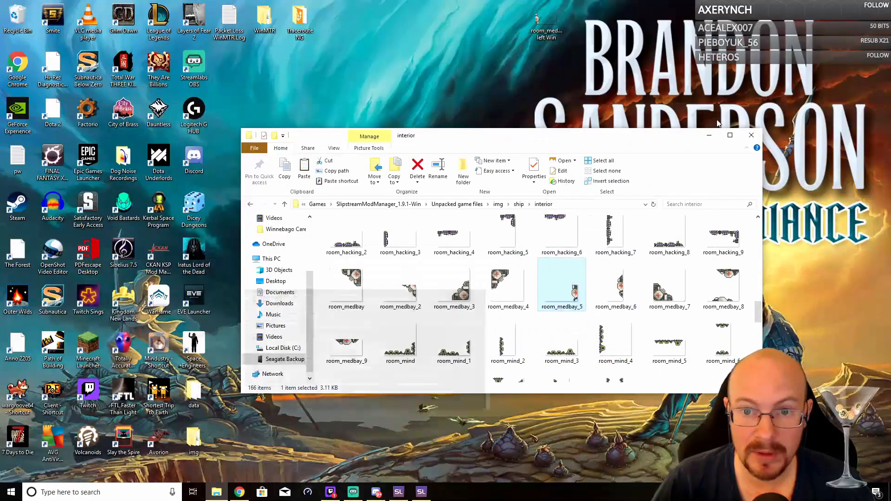
pyautogui.click(711, 135)
pyautogui.moveTo(553, 21); pyautogui.dragTo(270, 70)
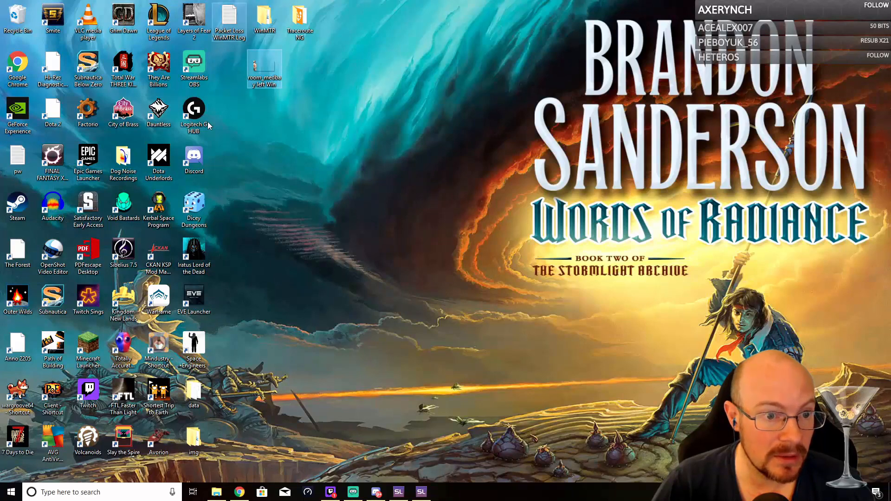
# - Examine the files in the exported data folder and its location on the Desktop
pyautogui.doubleClick(194, 392)
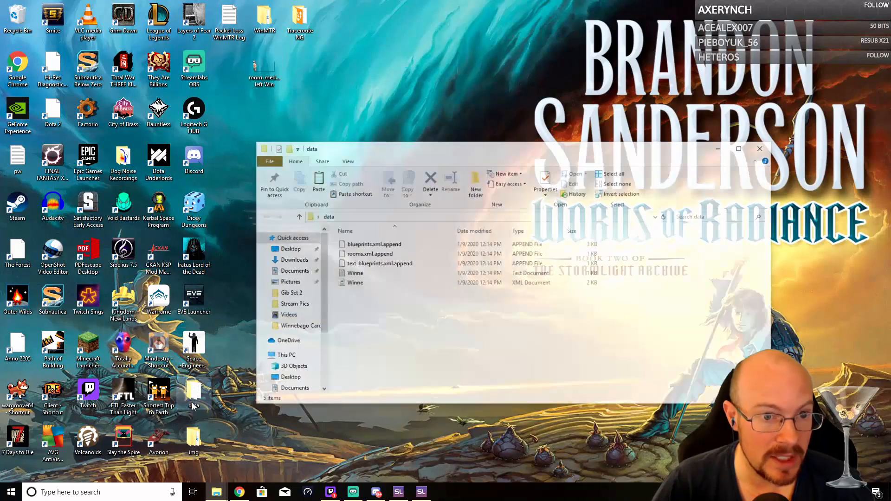
pyautogui.click(297, 216)
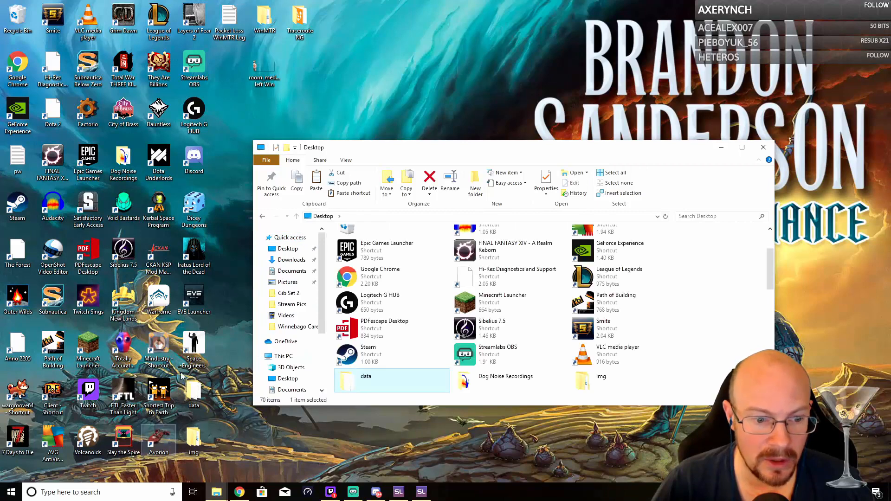
pyautogui.click(764, 147)
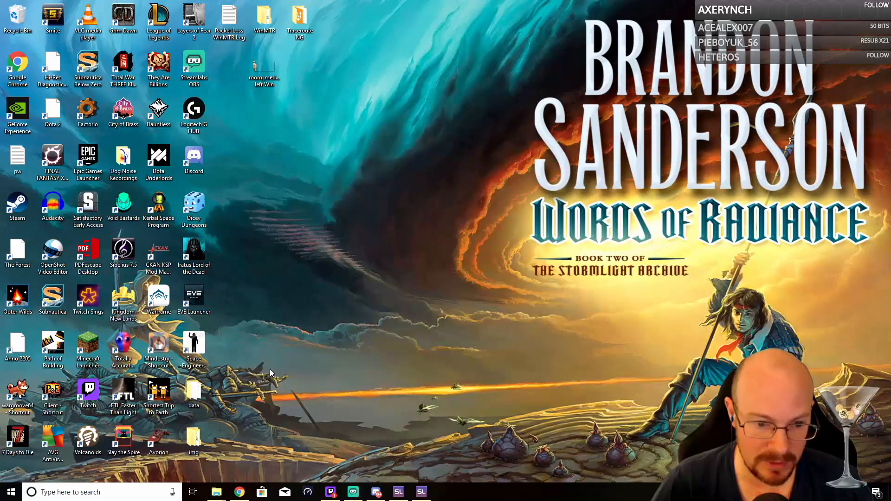
# - Create a new folder on the desktop named Rand Winnebago
pyautogui.rightClick(270, 370)
pyautogui.moveTo(310, 338)
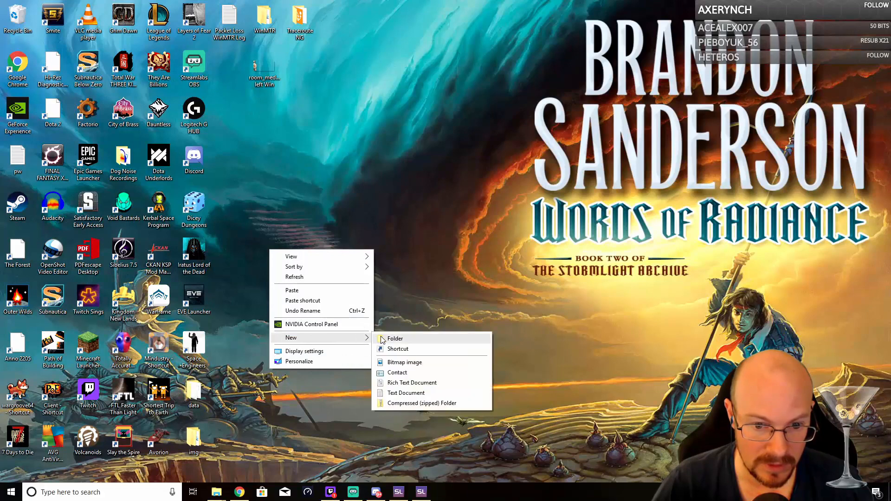
pyautogui.click(377, 336)
pyautogui.write('Rand W')
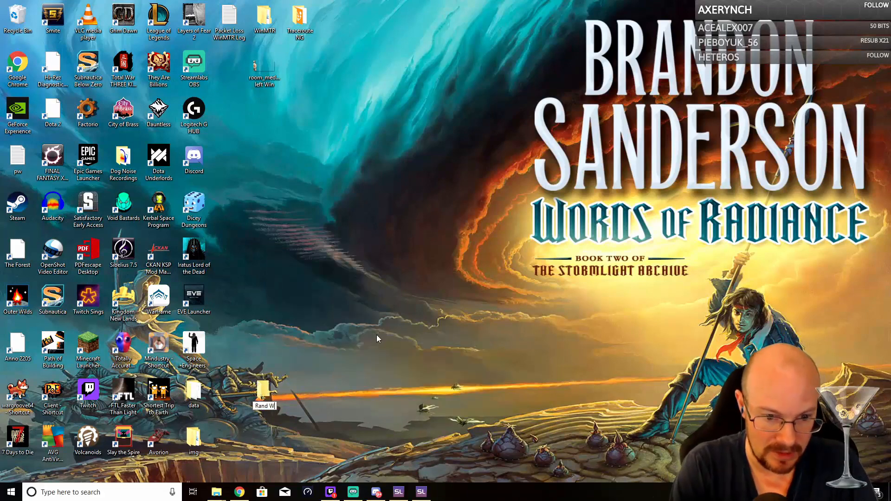
pyautogui.write('innebago')
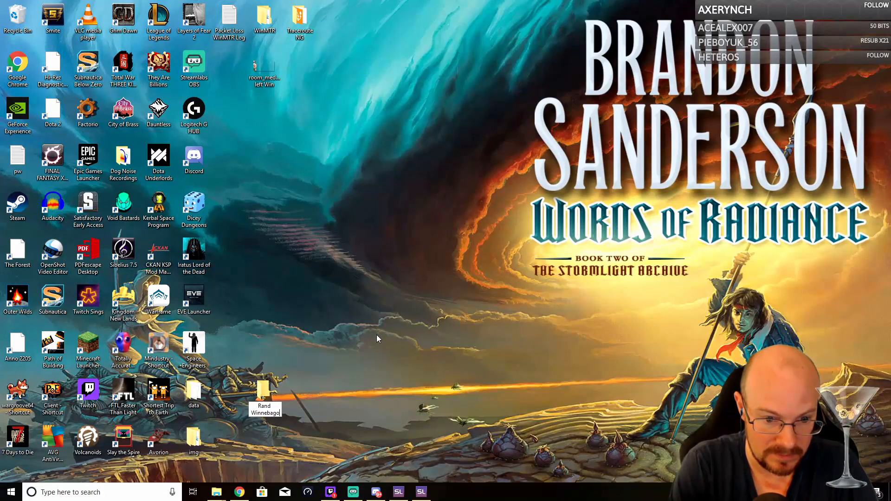
pyautogui.press('Return')
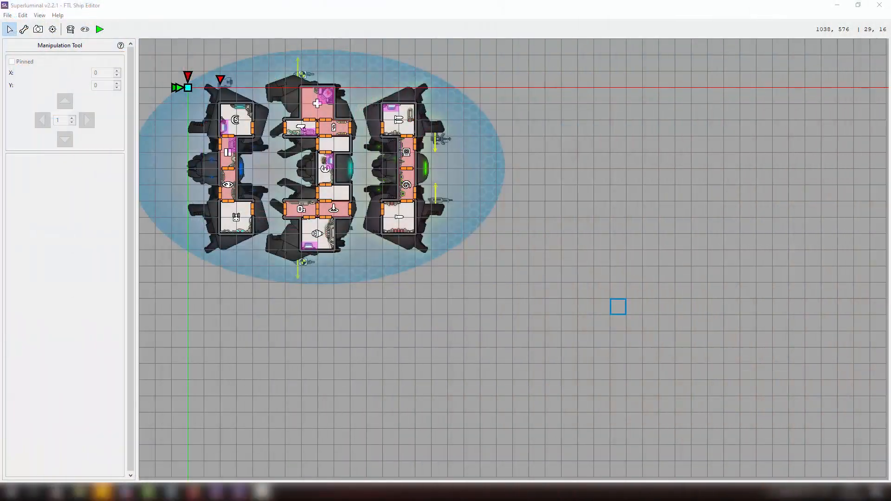